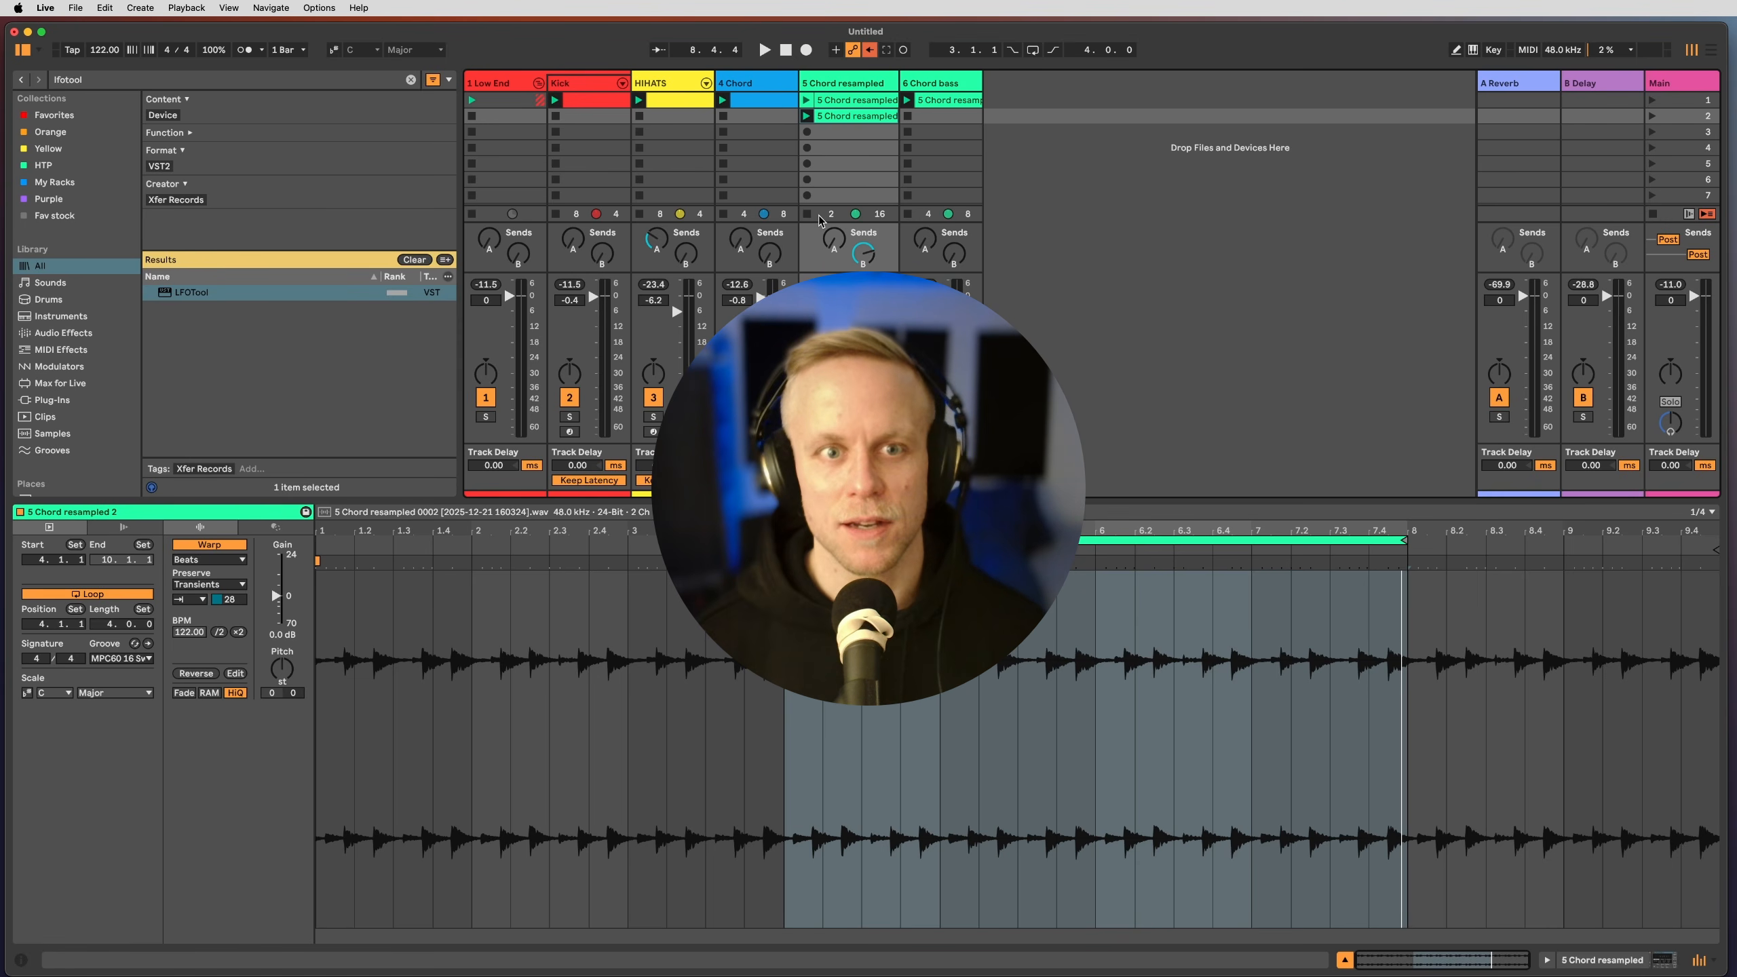
# Step: Select the 4 Chord clip instead of the 5 Chord resampled clip so its device chain shows
pyautogui.click(861, 120)
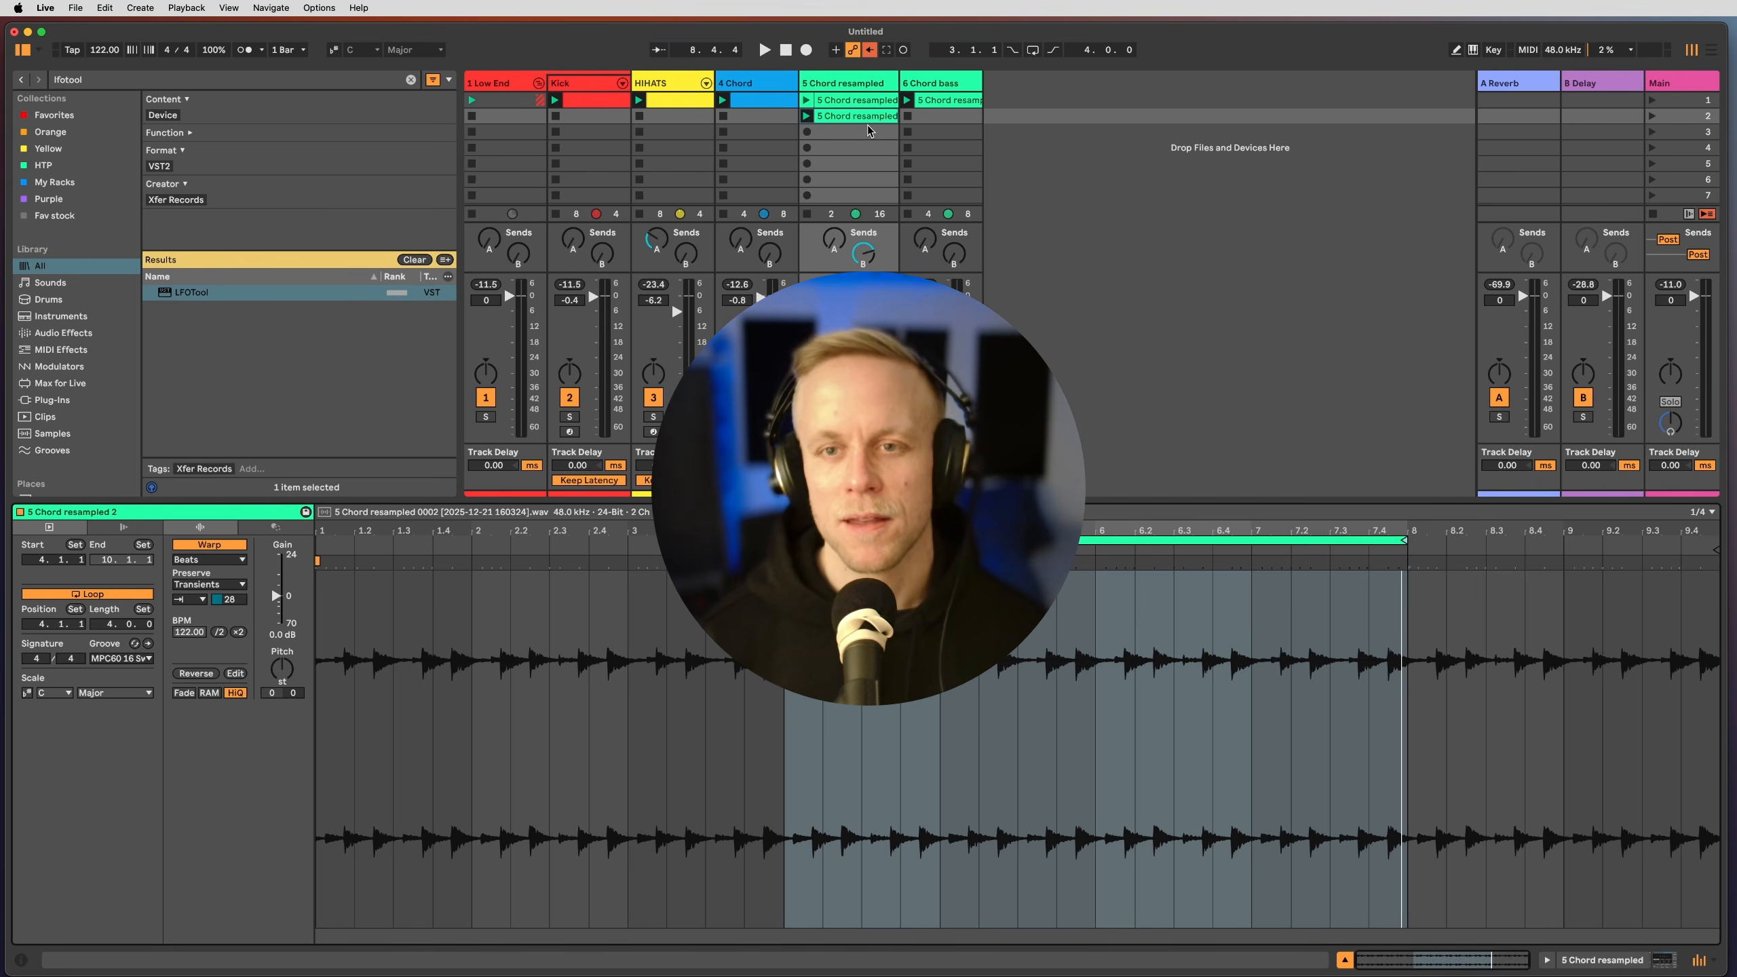
pyautogui.click(779, 102)
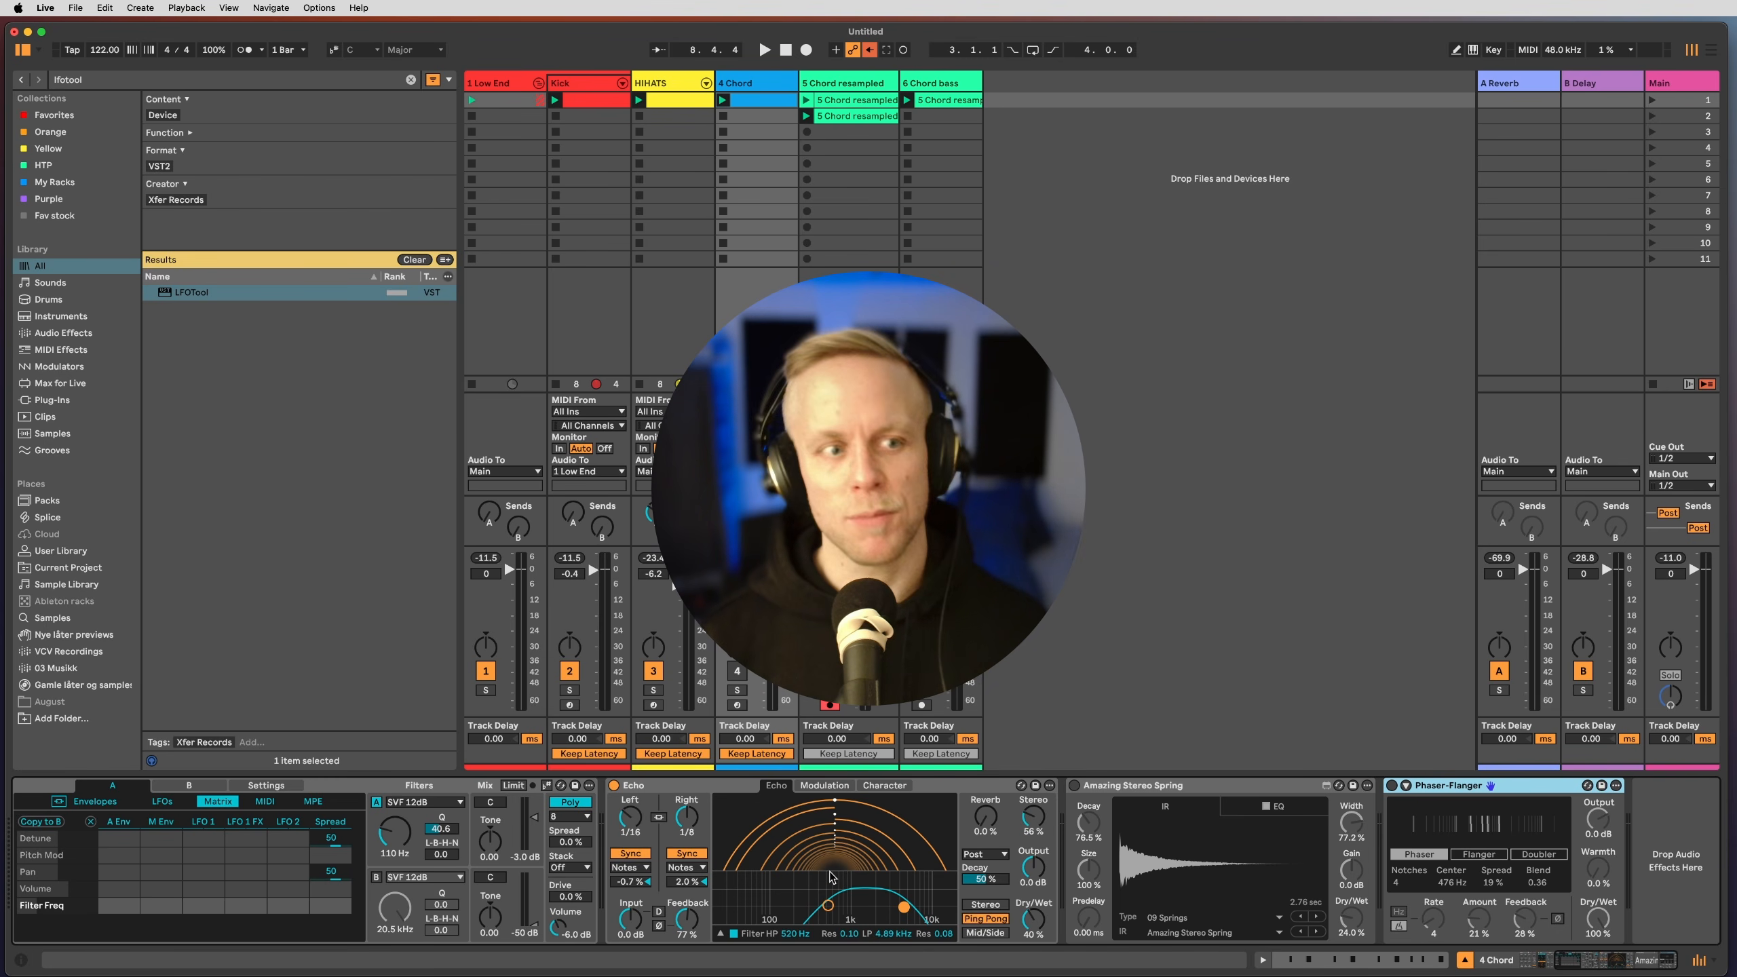
# Step: Drag the browser divider left to give the session tracks more room
pyautogui.moveTo(457, 477); pyautogui.dragTo(338, 475)
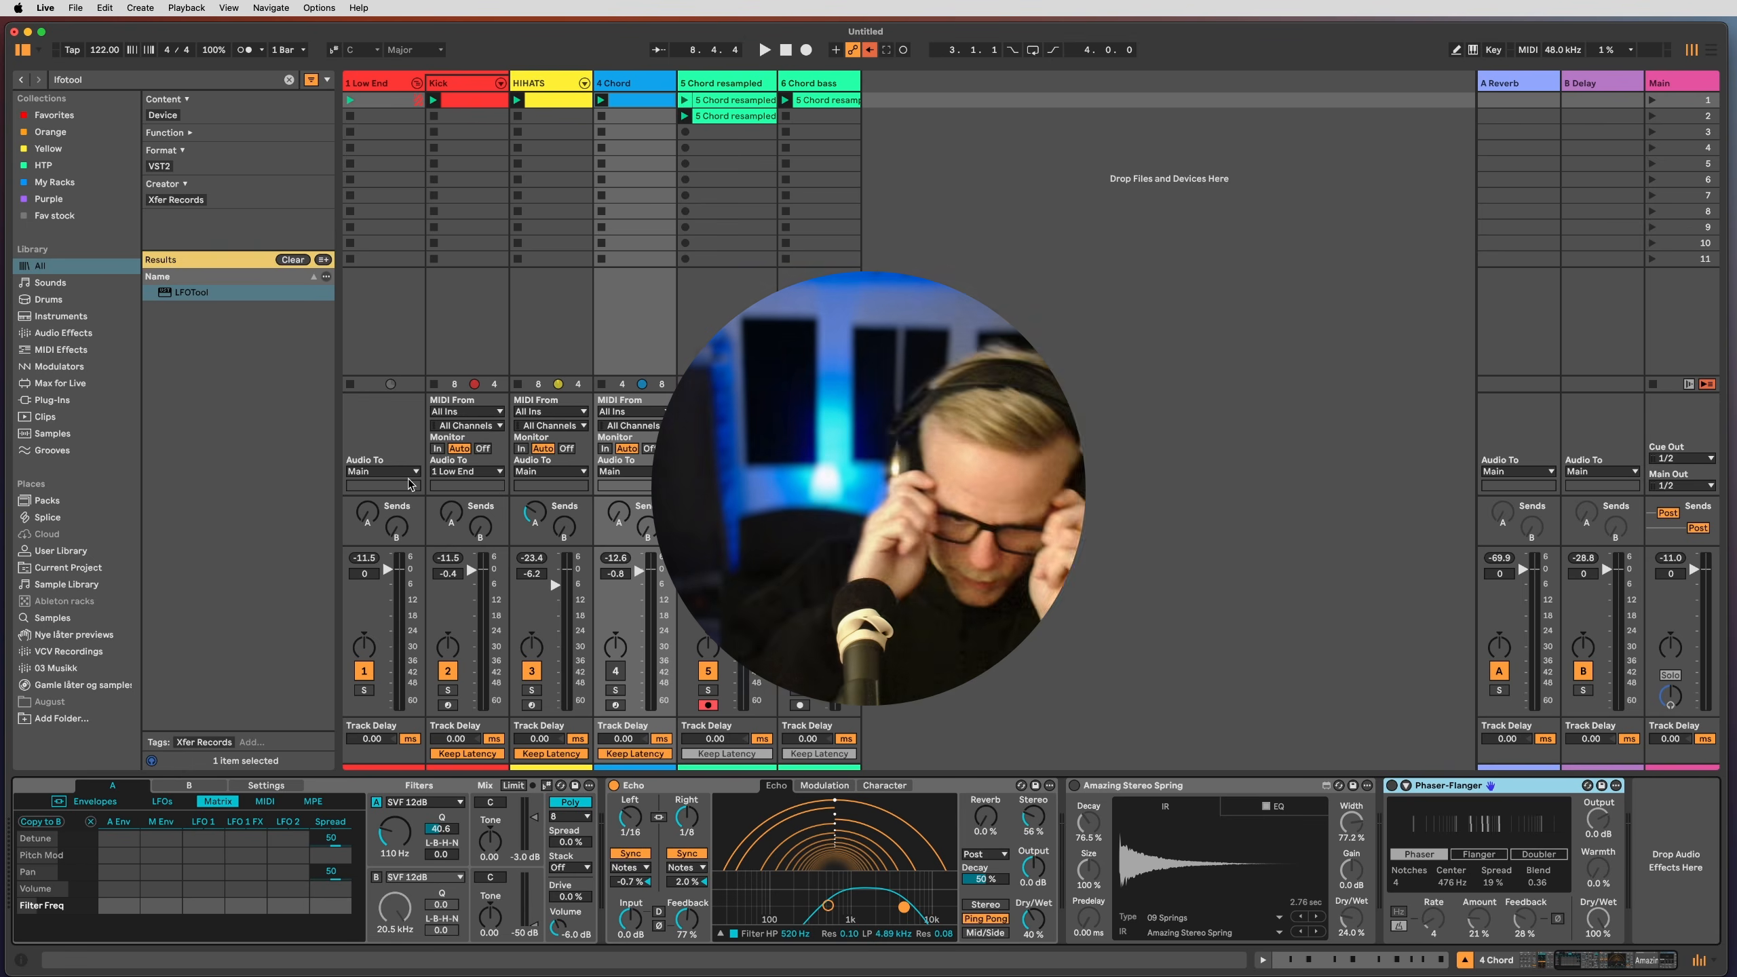
# Step: Delete the resampled chord clips on tracks 5 and 6
pyautogui.click(765, 207)
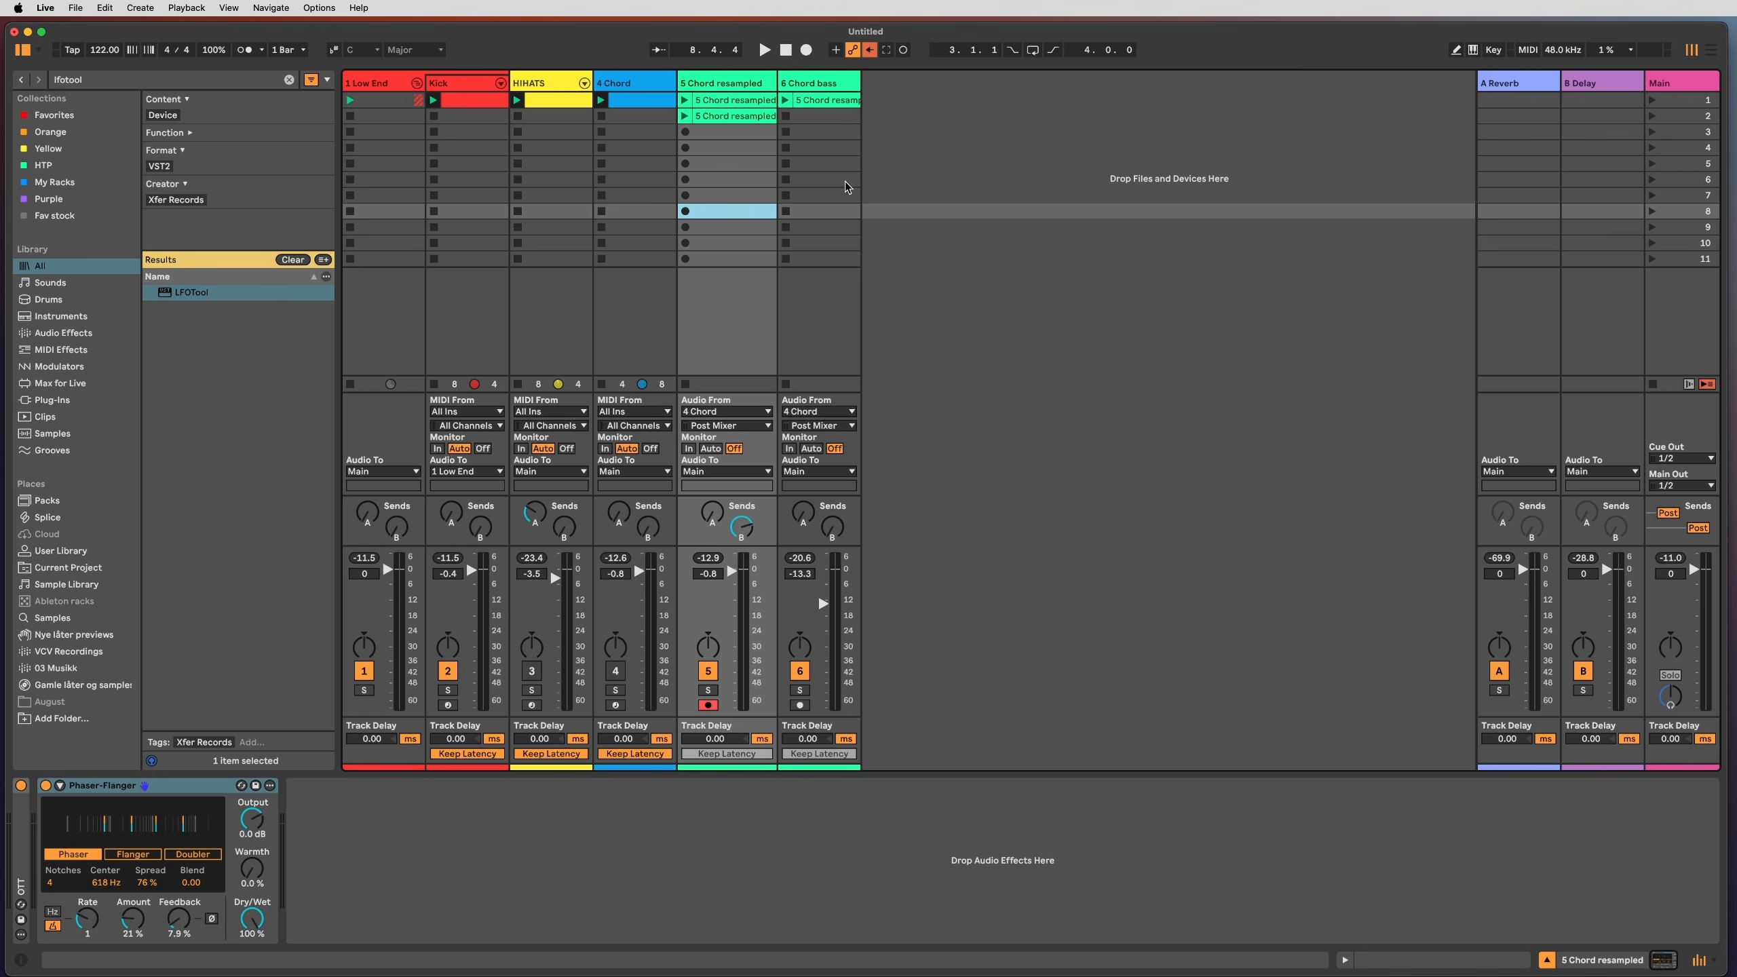
pyautogui.click(830, 169)
pyautogui.moveTo(831, 174); pyautogui.dragTo(746, 112)
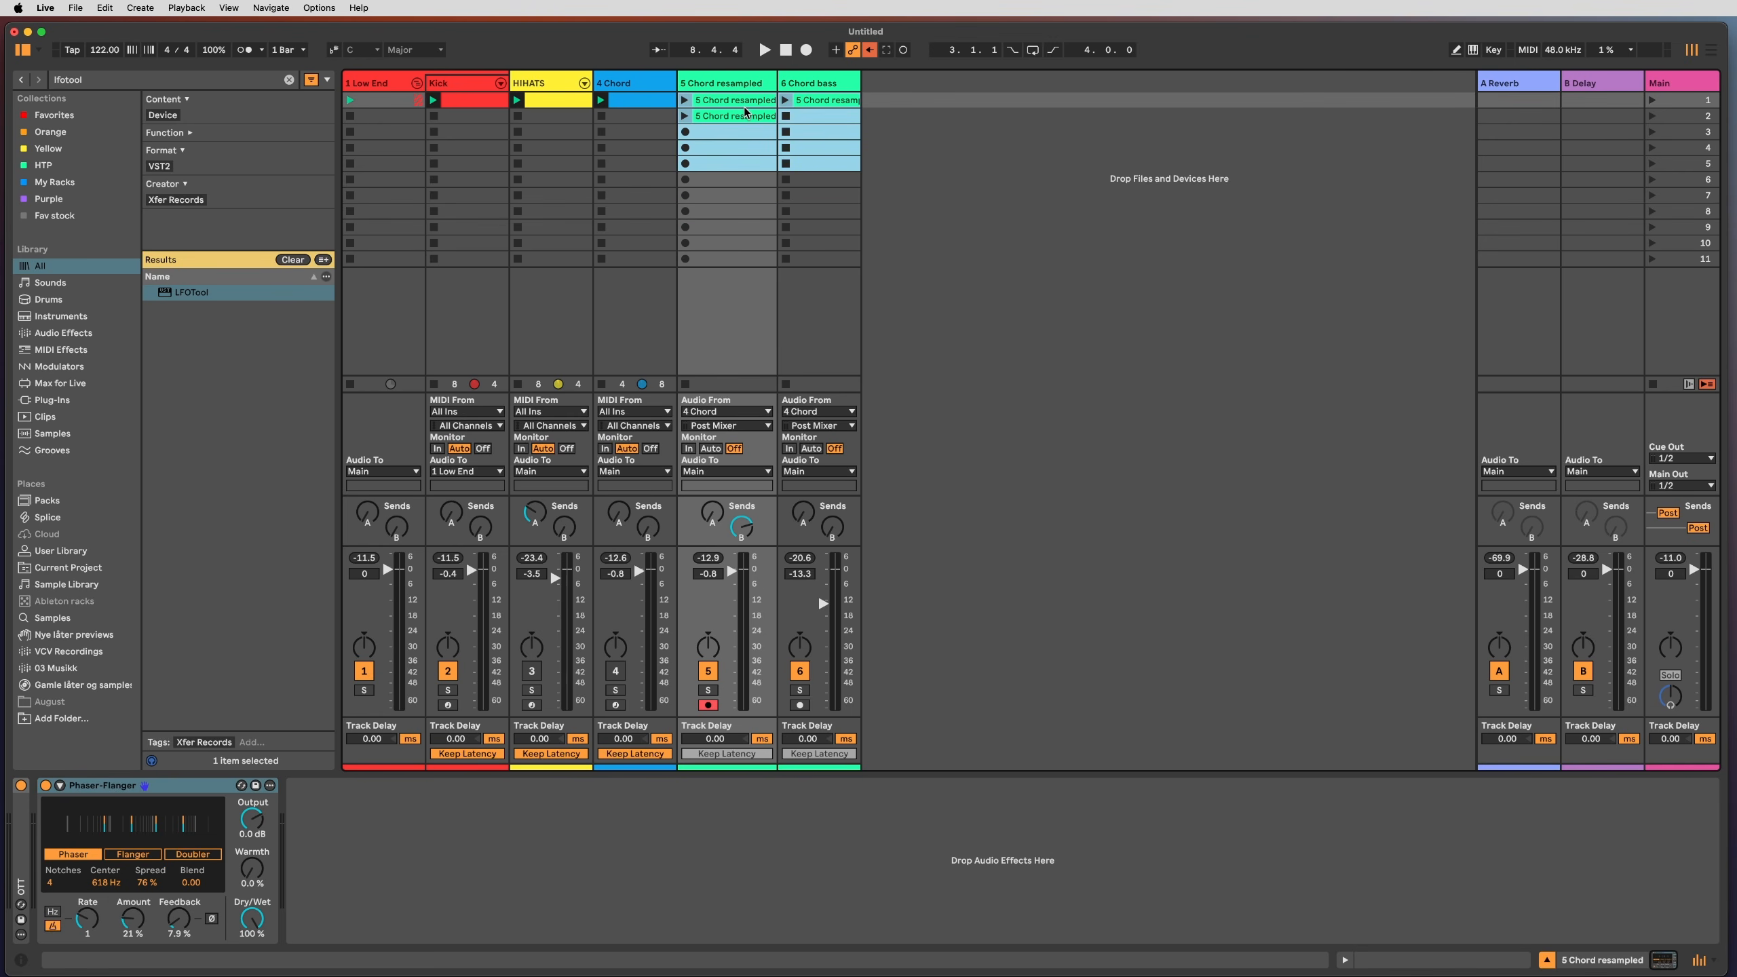
pyautogui.press('Delete')
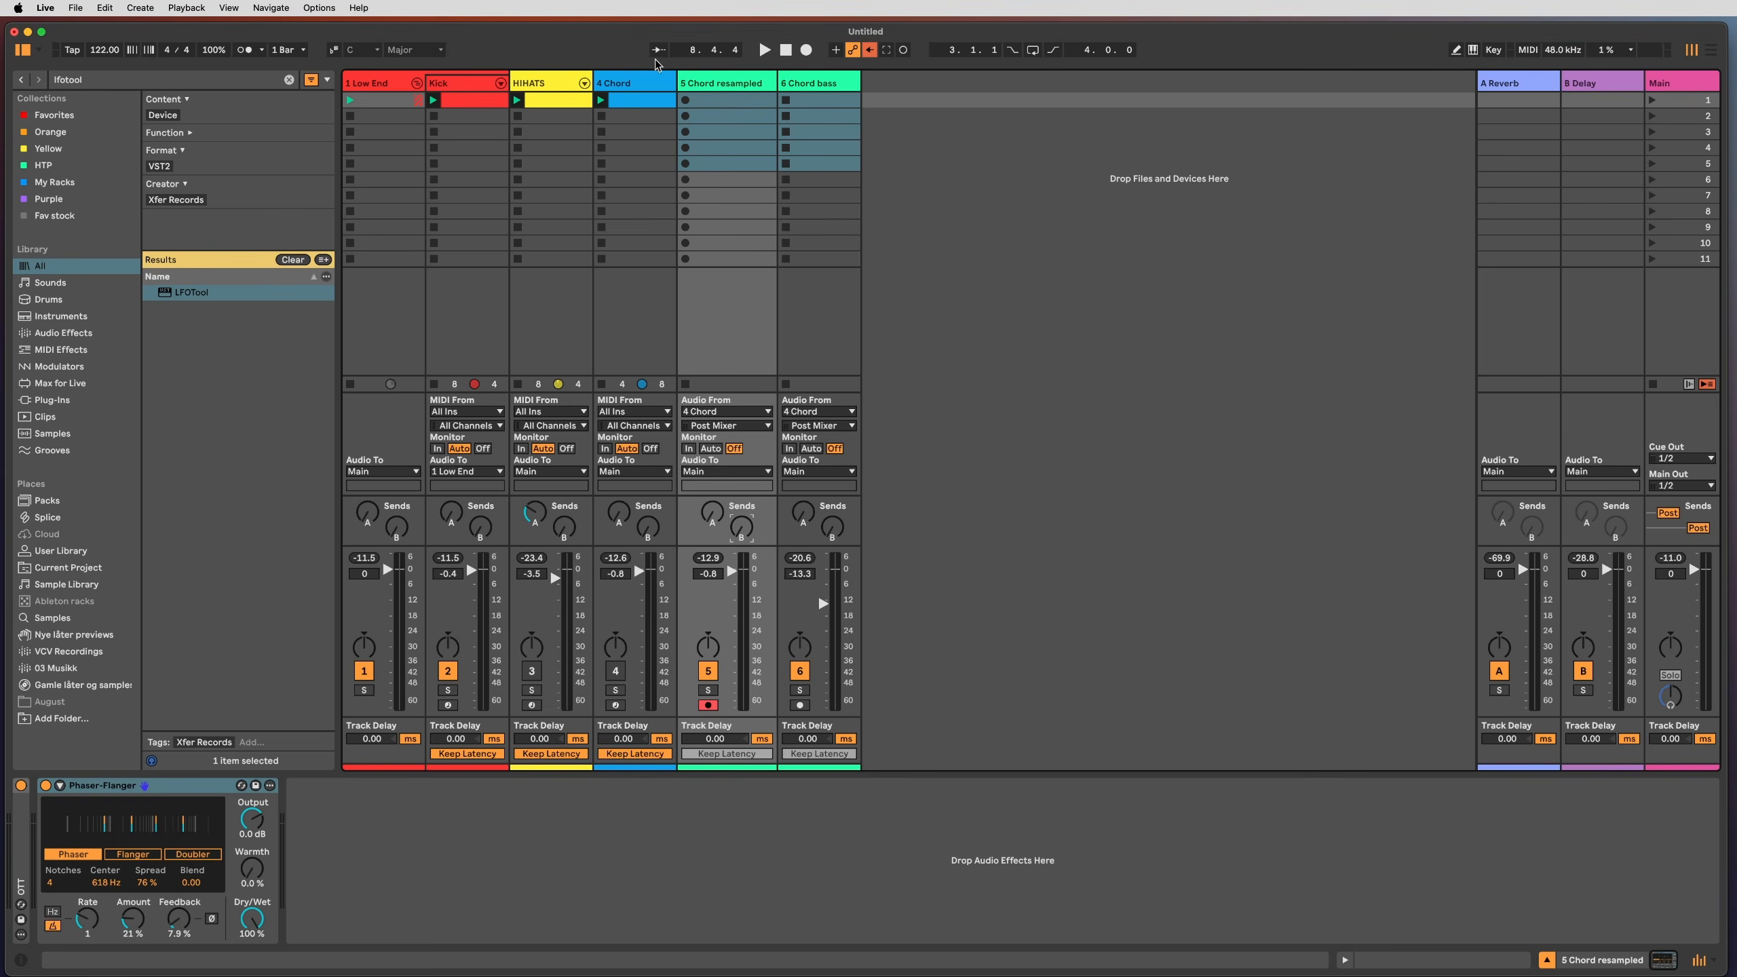
# Step: Switch the HIHATS track back on, play the mix briefly, and reselect the 4 Chord track
pyautogui.click(646, 83)
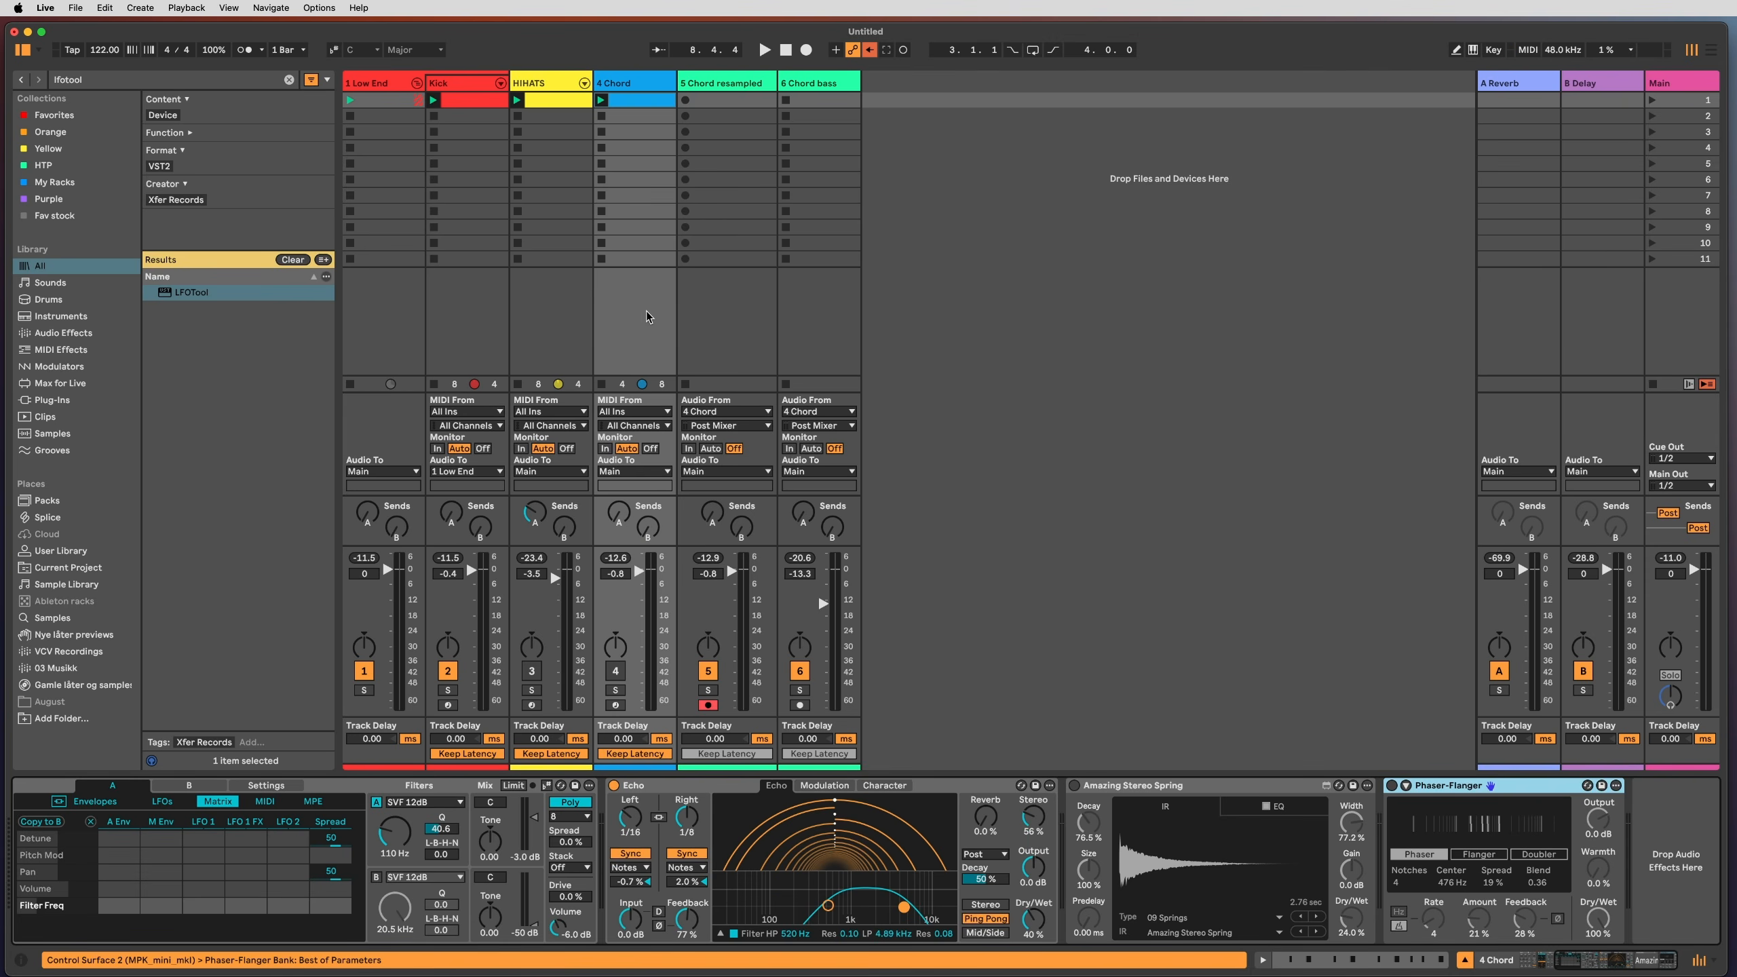
pyautogui.click(448, 274)
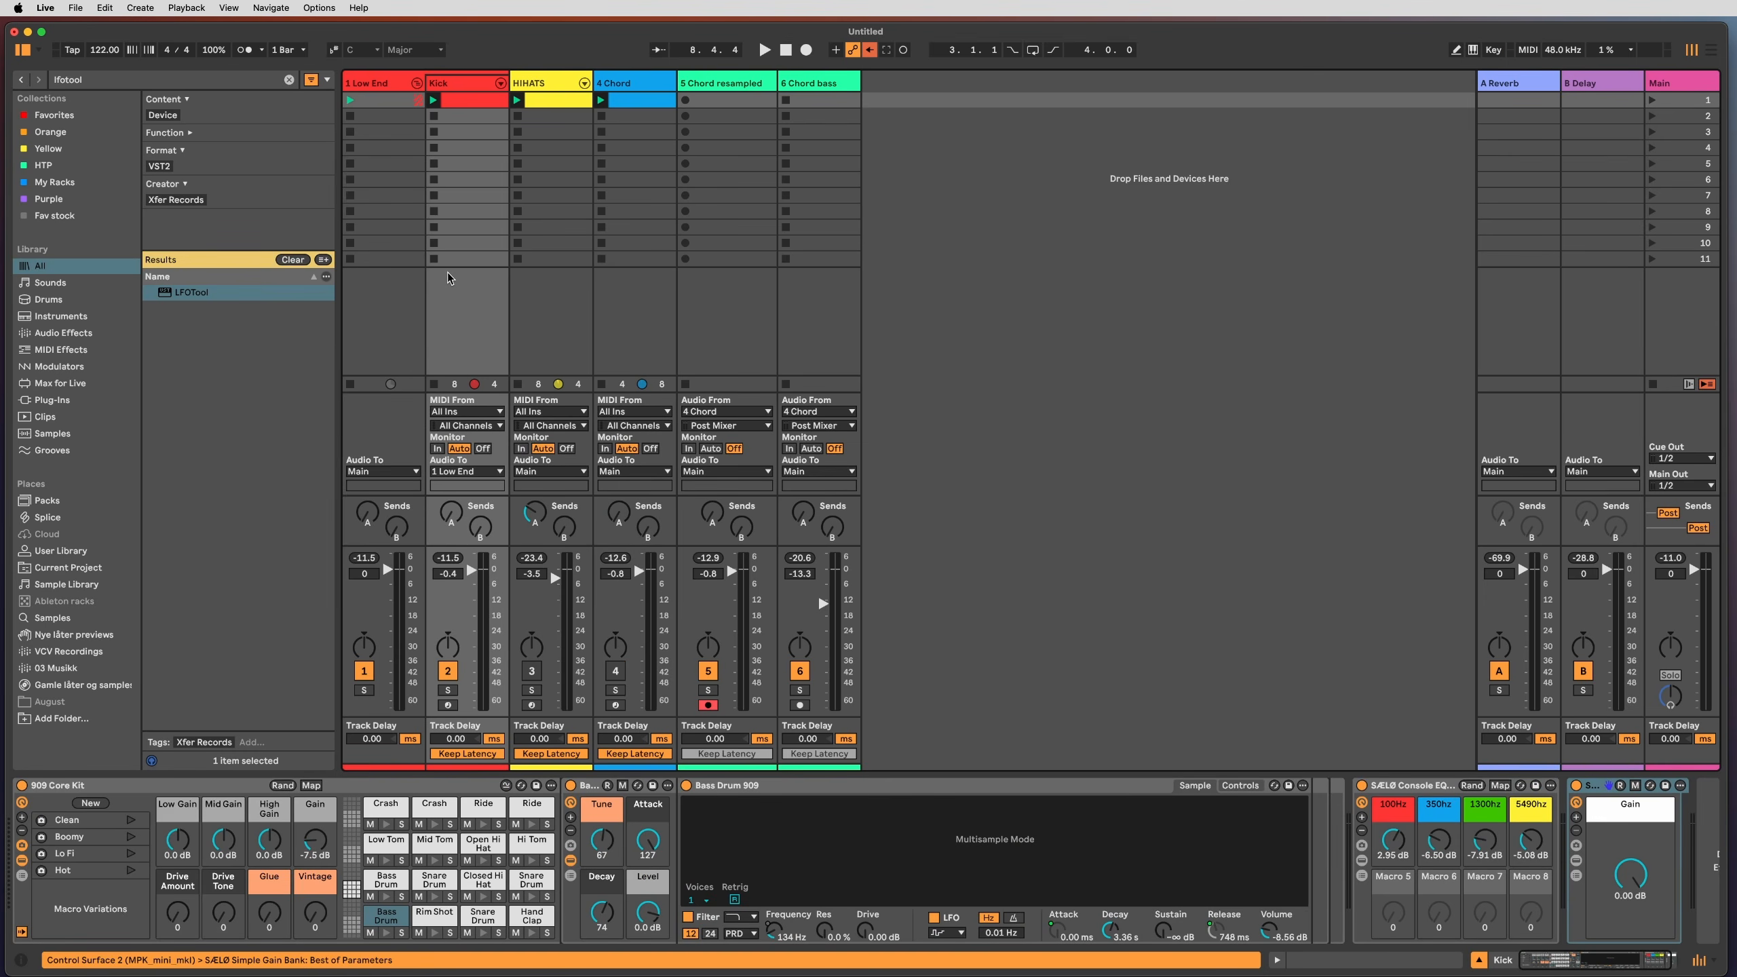
pyautogui.click(537, 88)
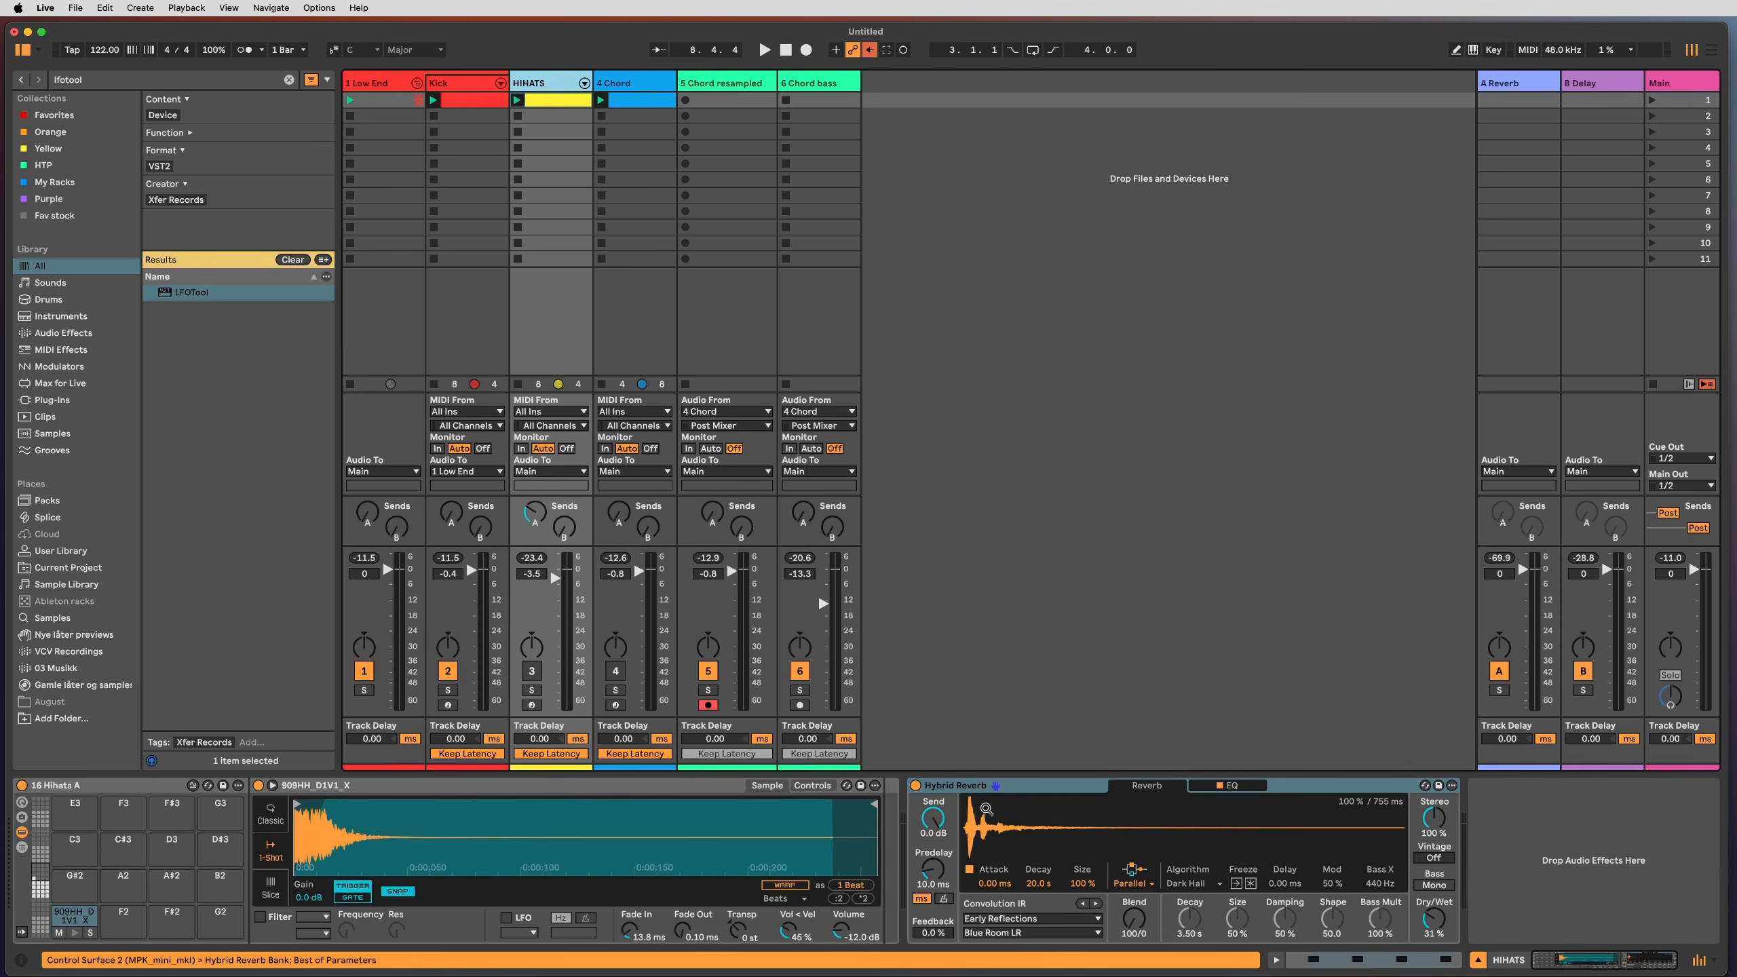
pyautogui.click(532, 671)
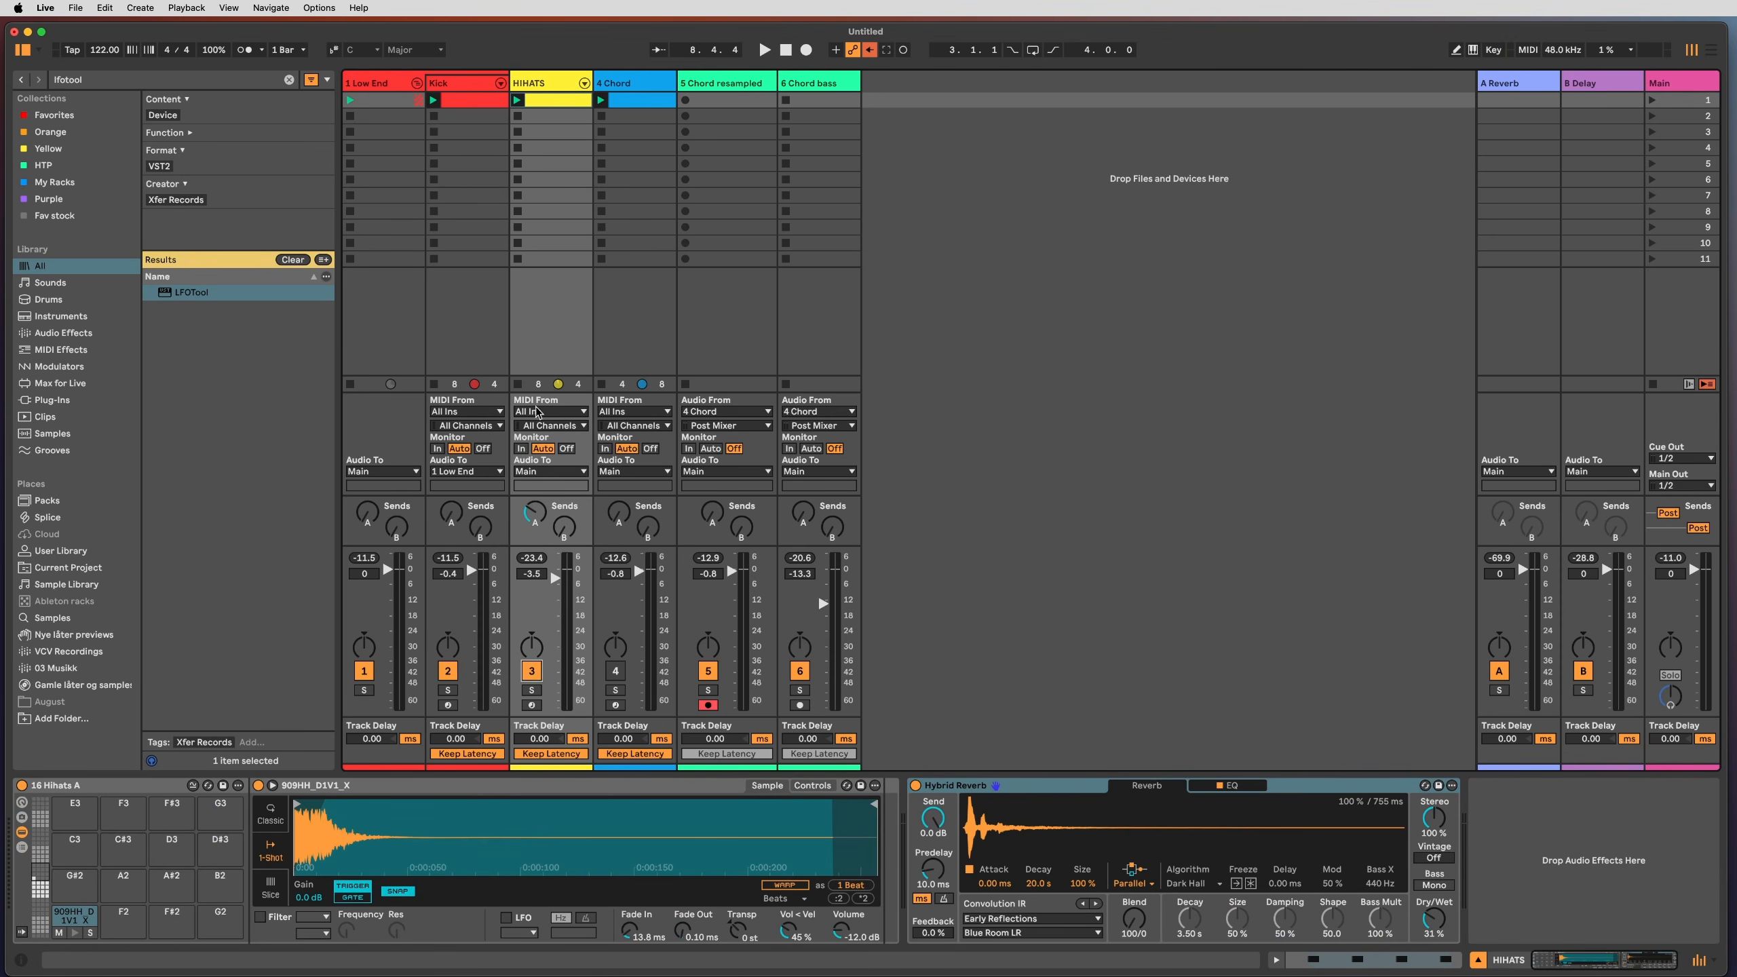
pyautogui.press('space')
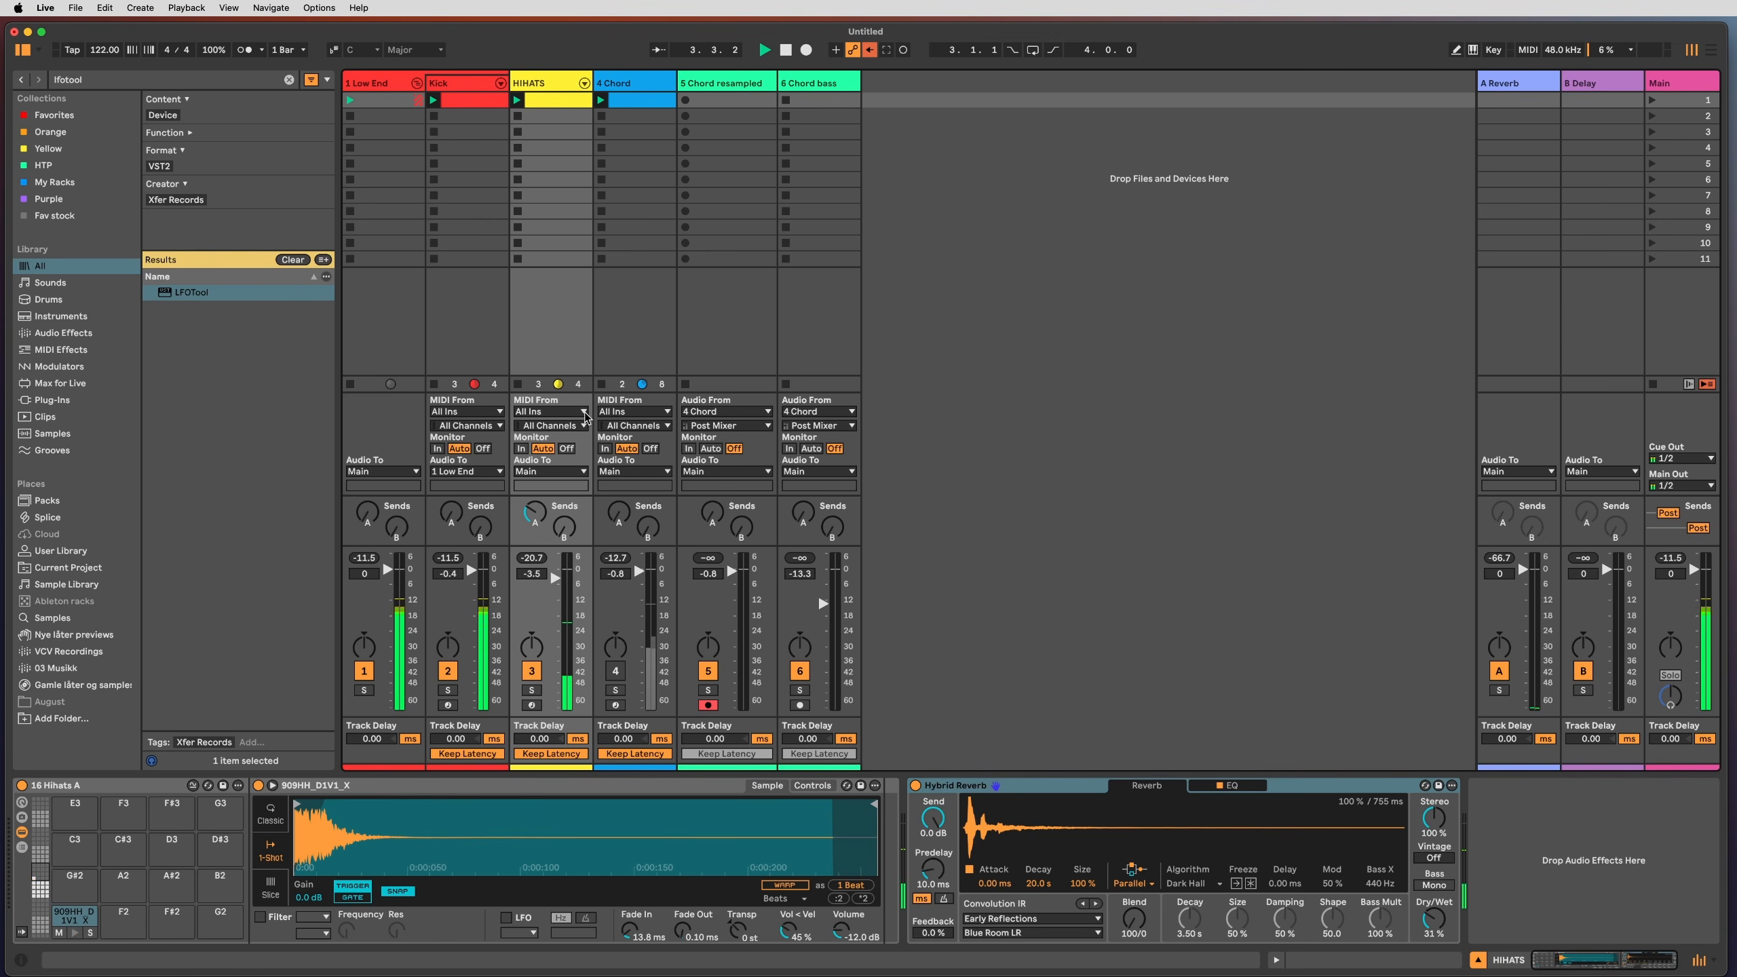
pyautogui.press('space')
pyautogui.click(630, 296)
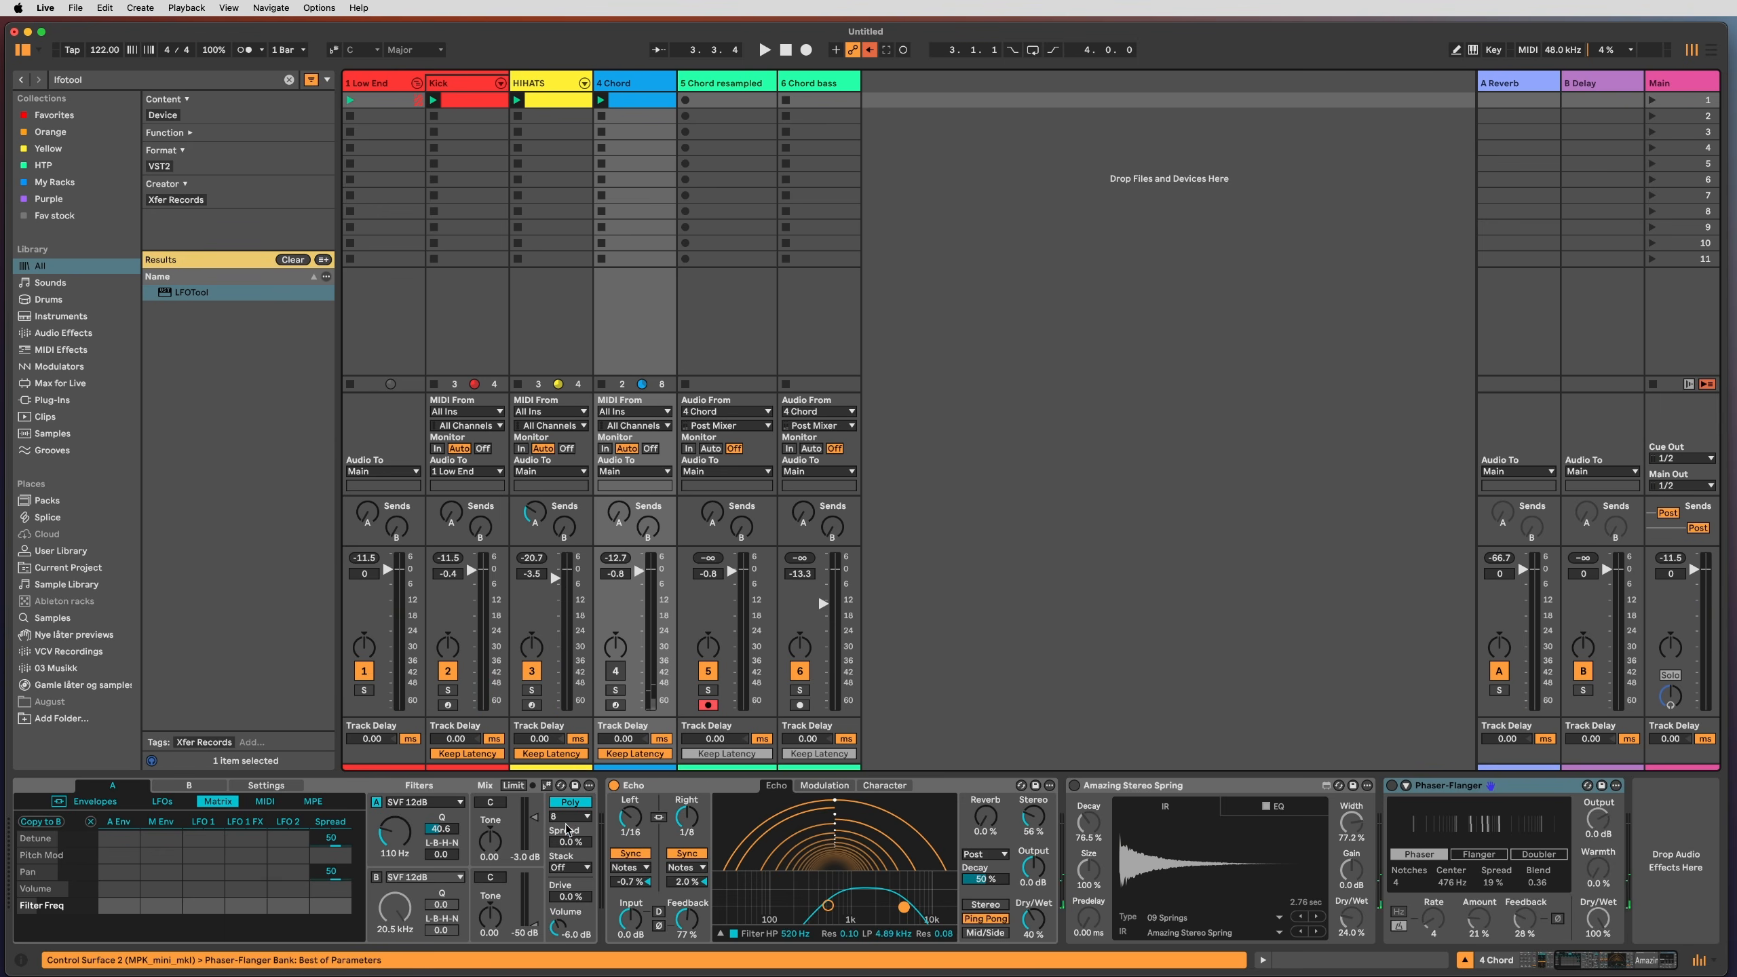
pyautogui.hscroll(-5, 567, 830)
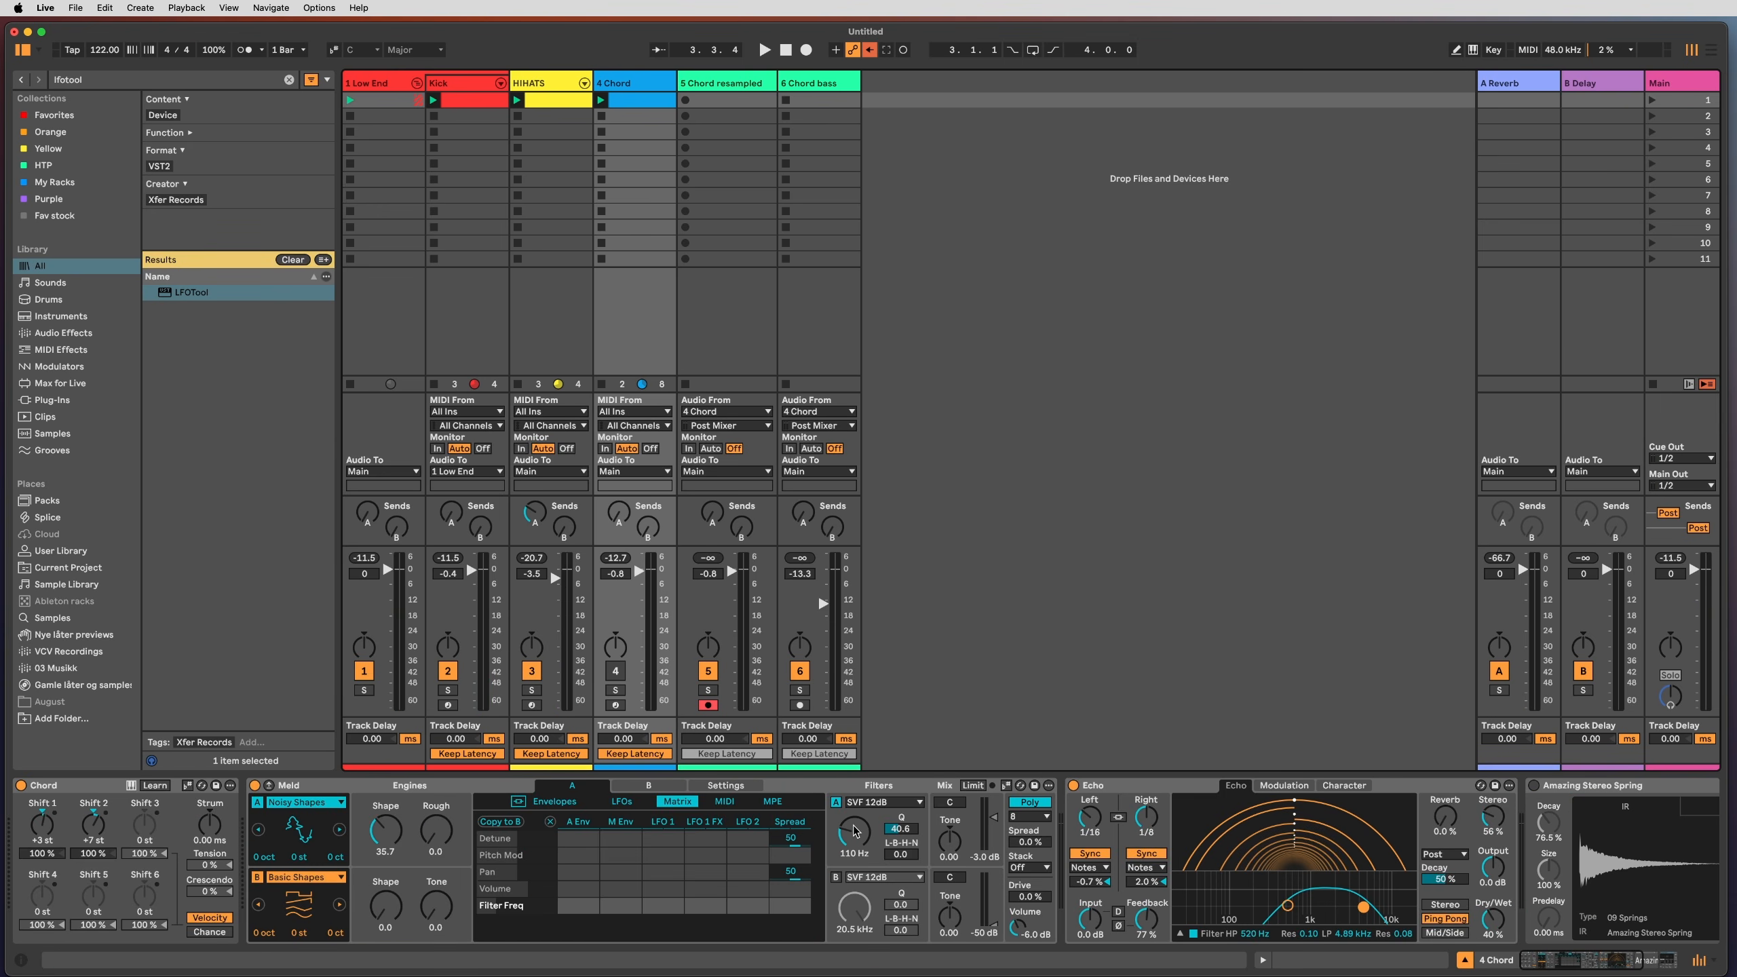
# Step: Fold the Echo and Amazing Stereo Spring devices and select the Phaser-Flanger
pyautogui.doubleClick(1087, 787)
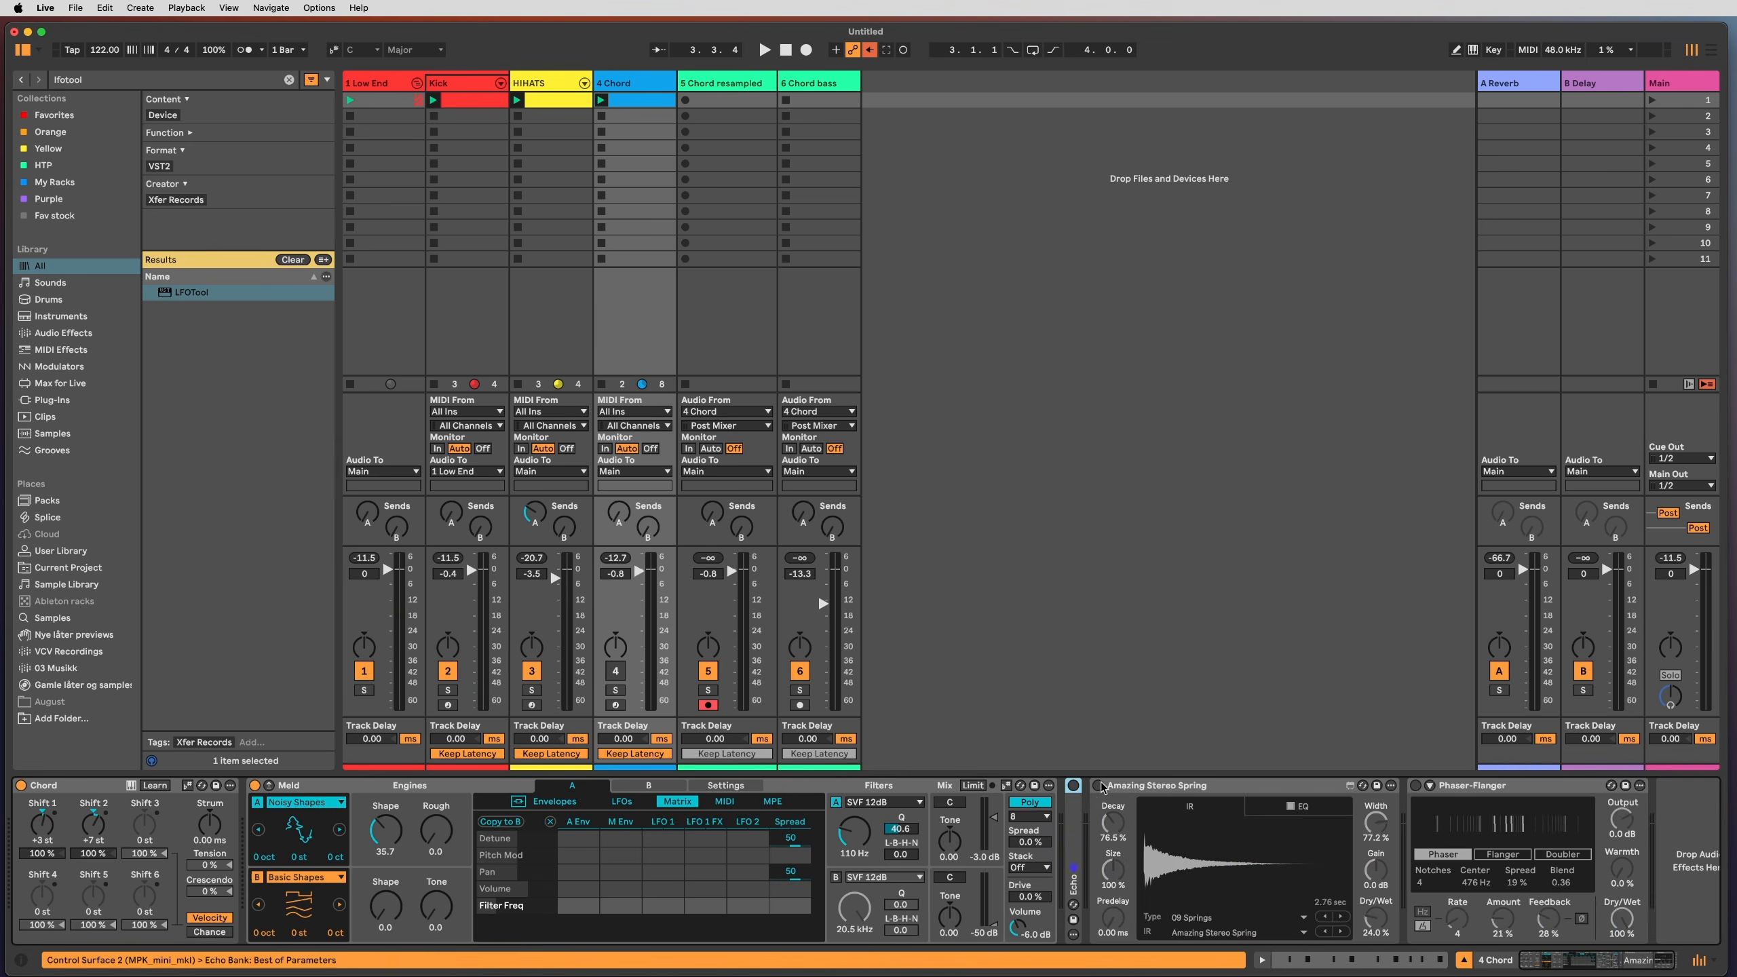
pyautogui.doubleClick(1159, 787)
pyautogui.click(1163, 788)
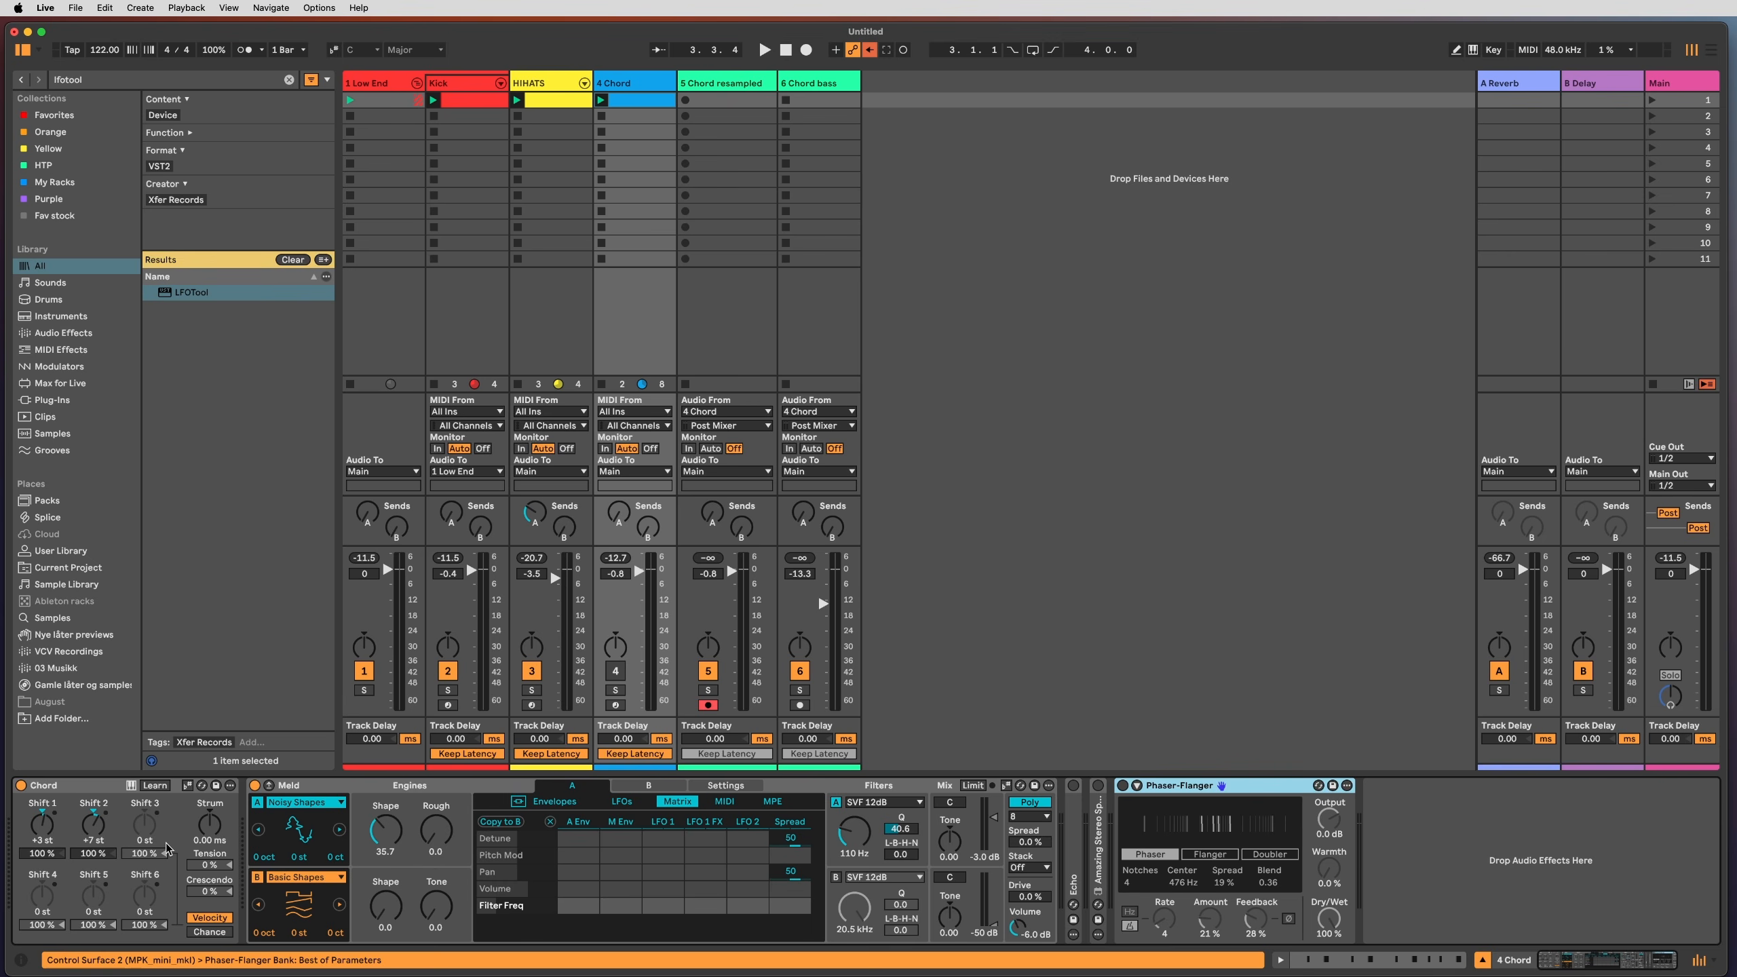
# Step: Switch on and arm the 4 Chord track, and lower its volume slightly
pyautogui.click(615, 672)
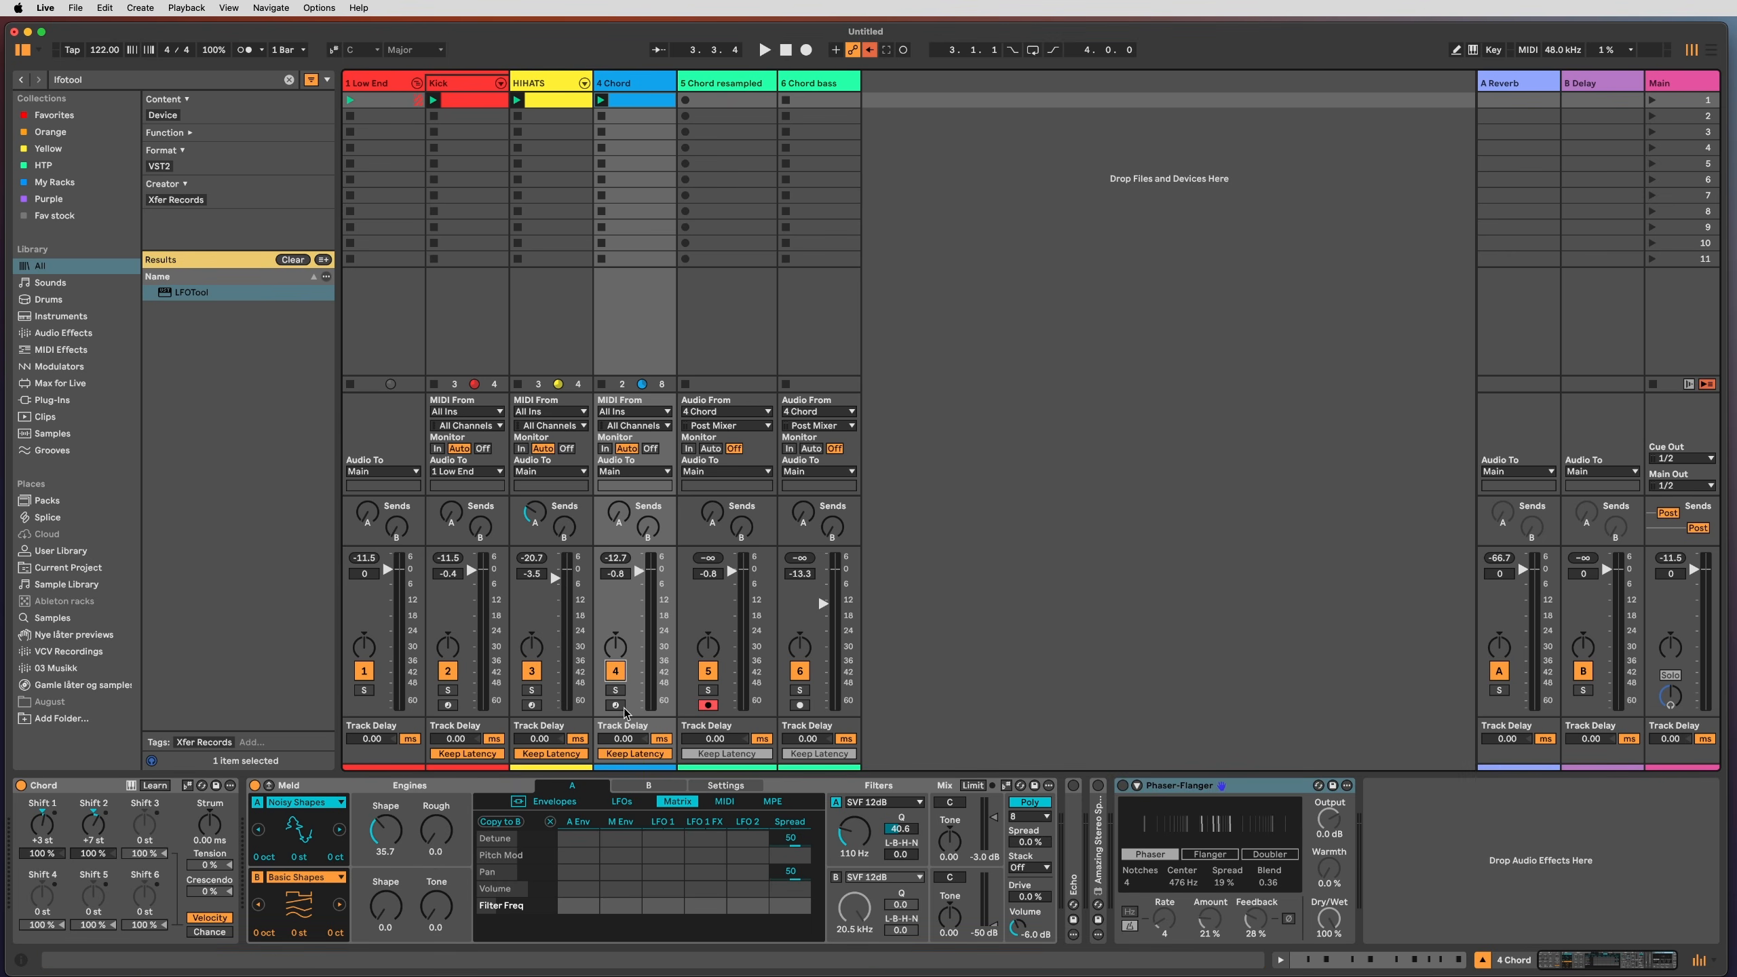
pyautogui.click(616, 706)
pyautogui.moveTo(640, 571); pyautogui.dragTo(640, 576)
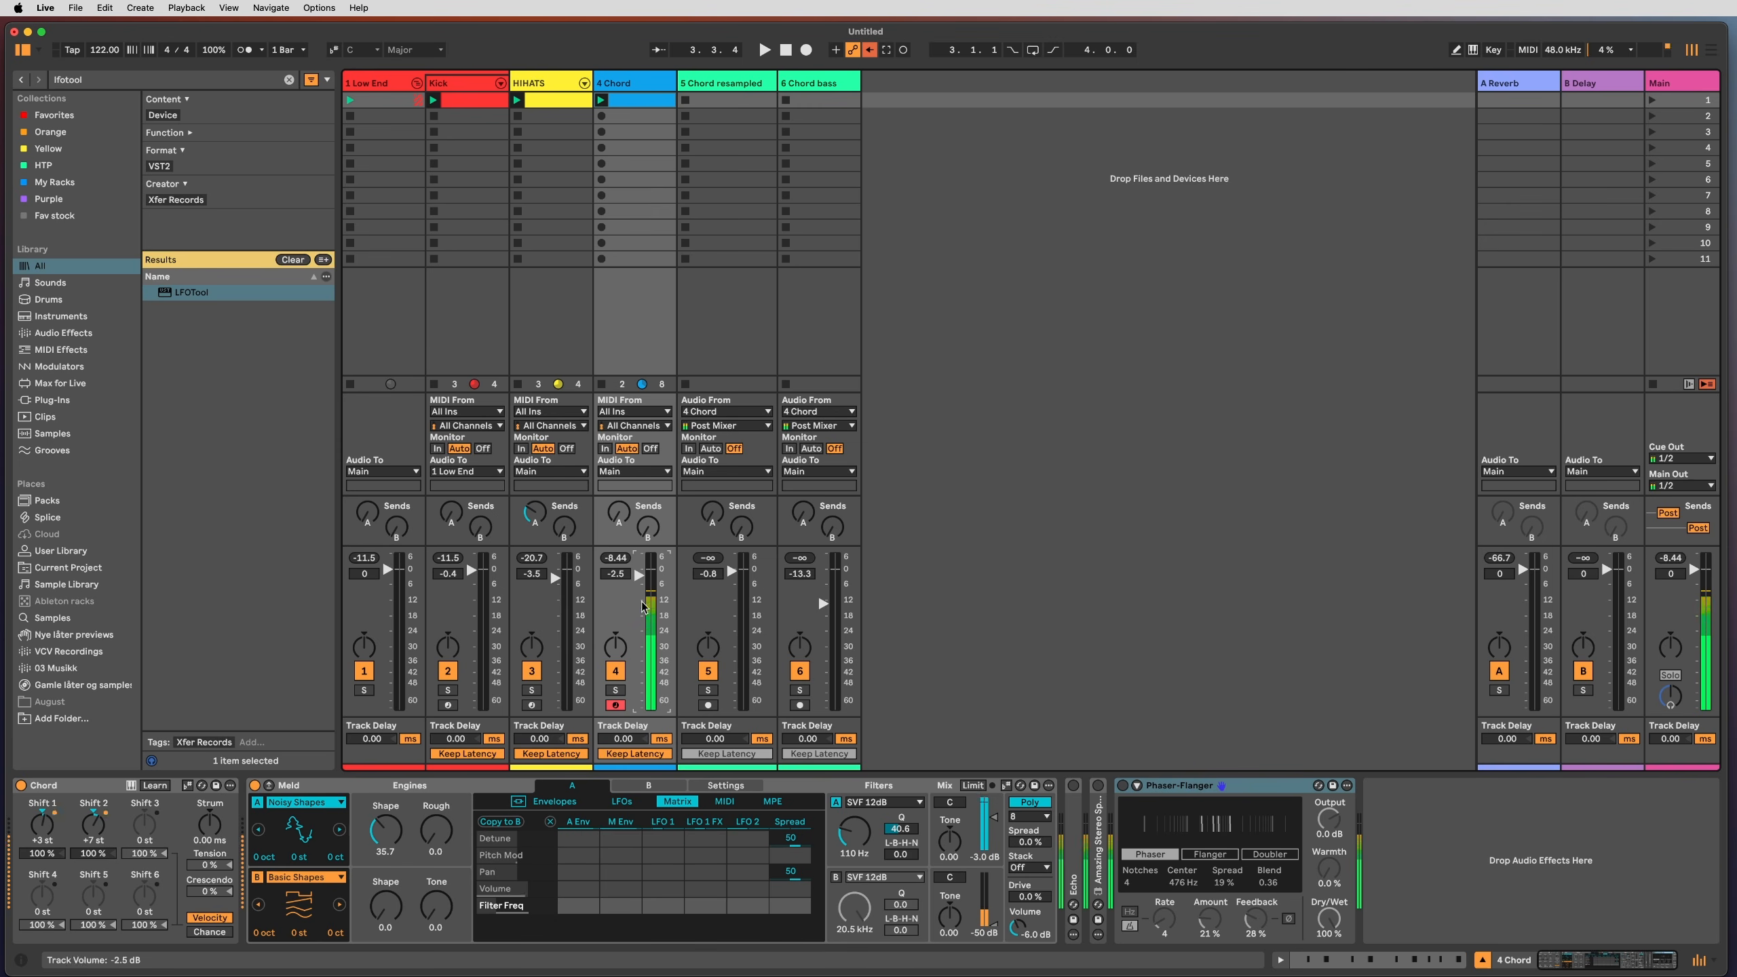
# Step: Browse Meld's envelopes and MIDI sources, then return to its modulation matrix
pyautogui.click(573, 802)
pyautogui.click(718, 802)
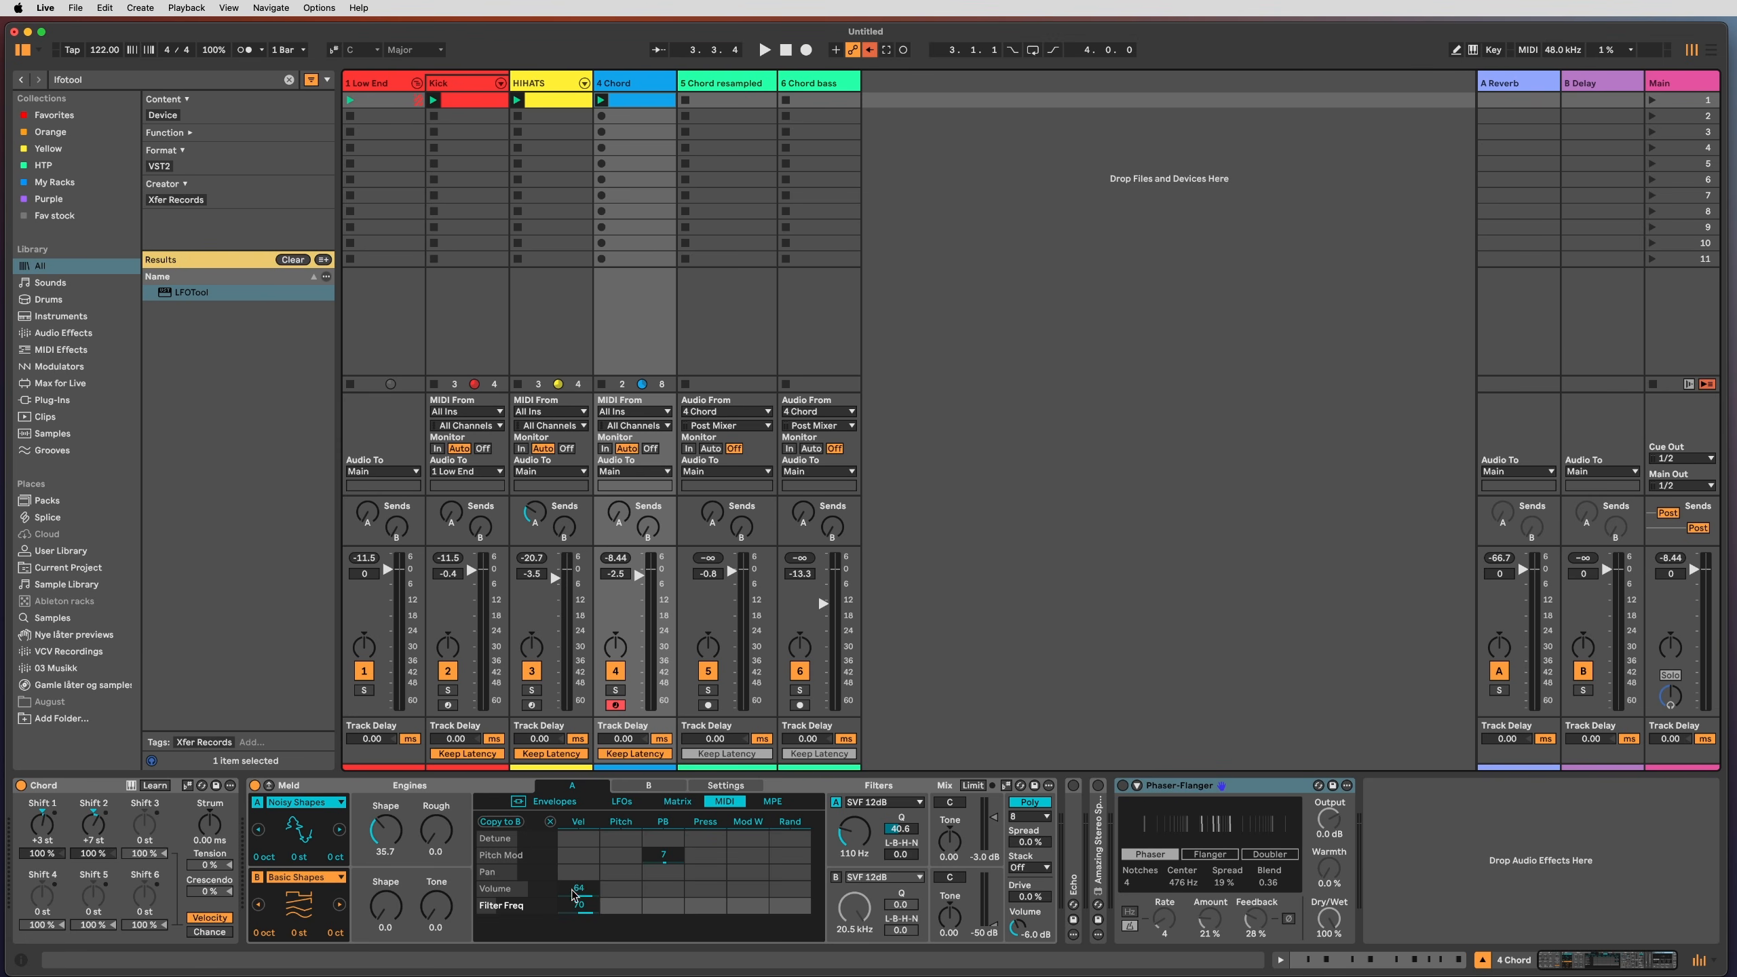
pyautogui.click(677, 802)
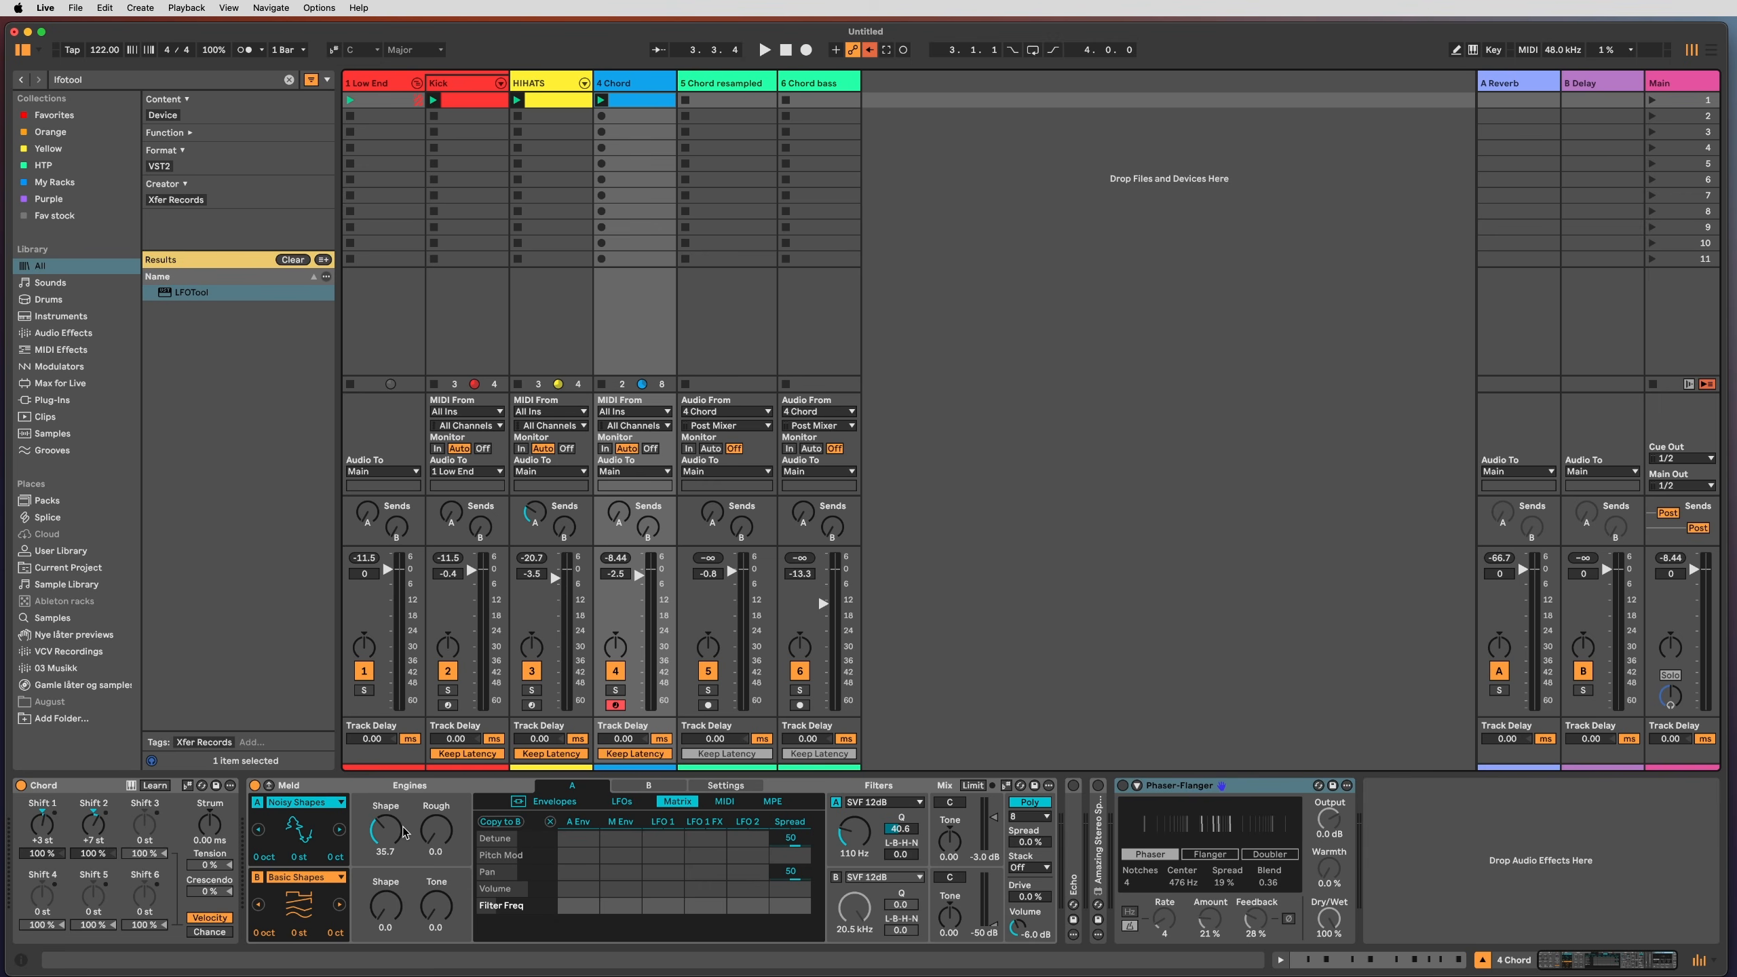
# Step: Expand the Echo device, switch it on, and start playback
pyautogui.click(635, 356)
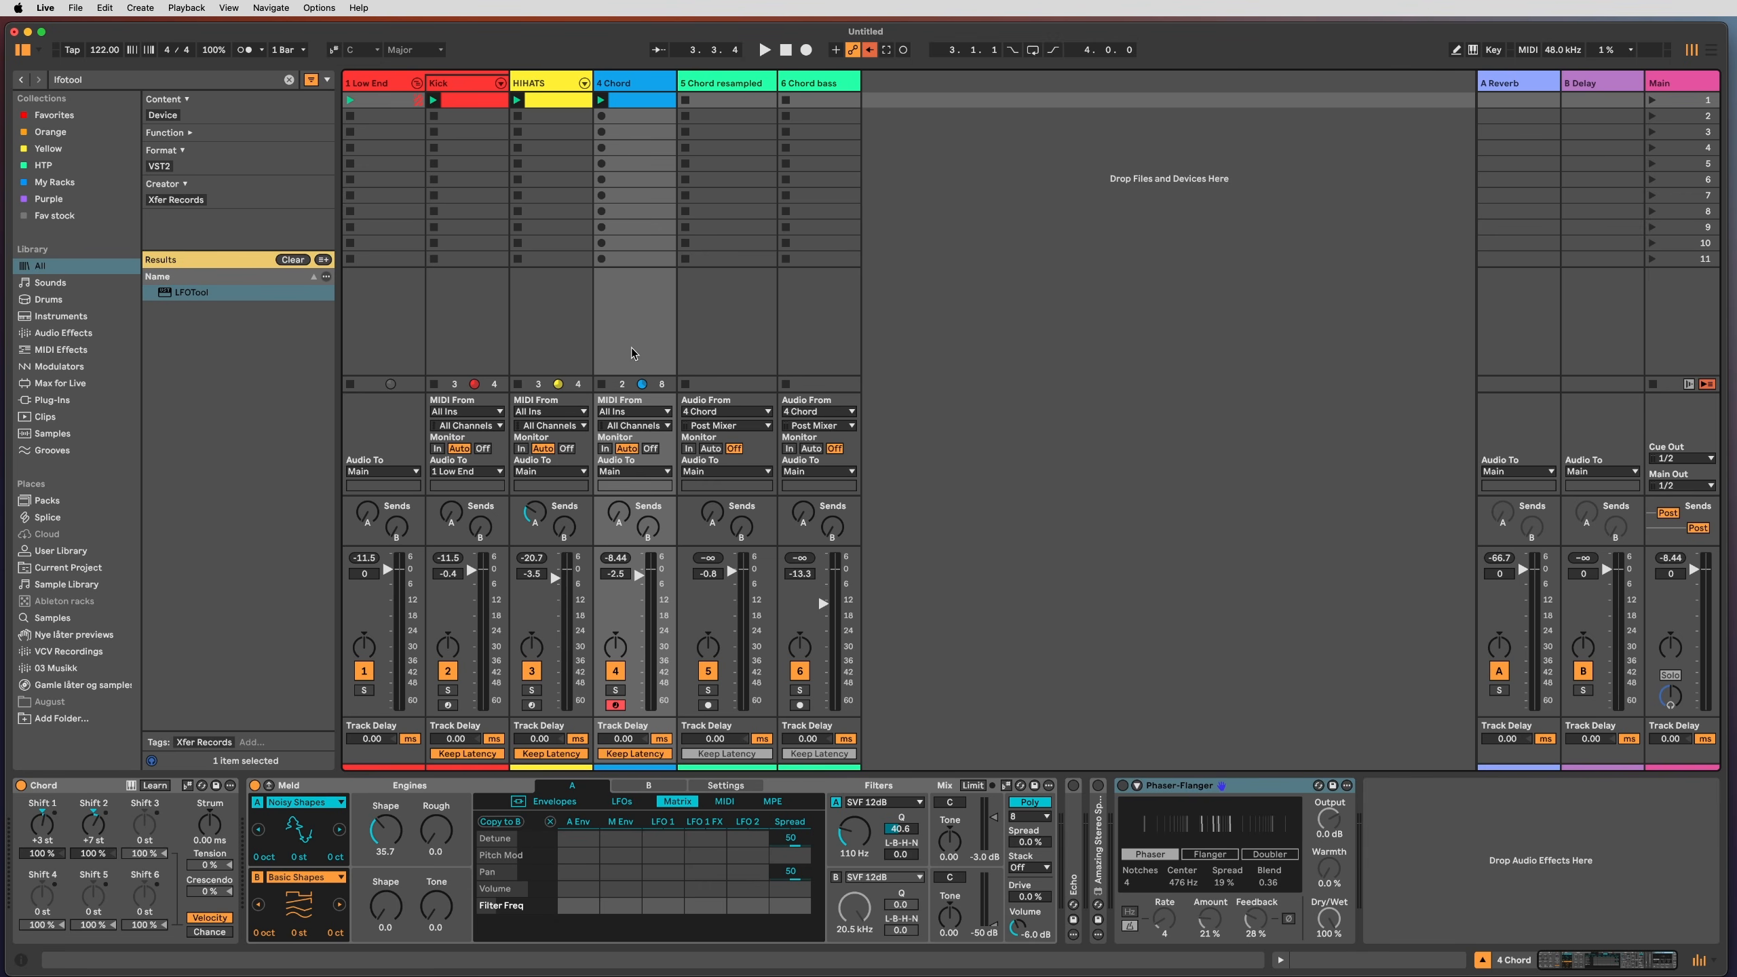
pyautogui.doubleClick(1077, 817)
pyautogui.click(1073, 786)
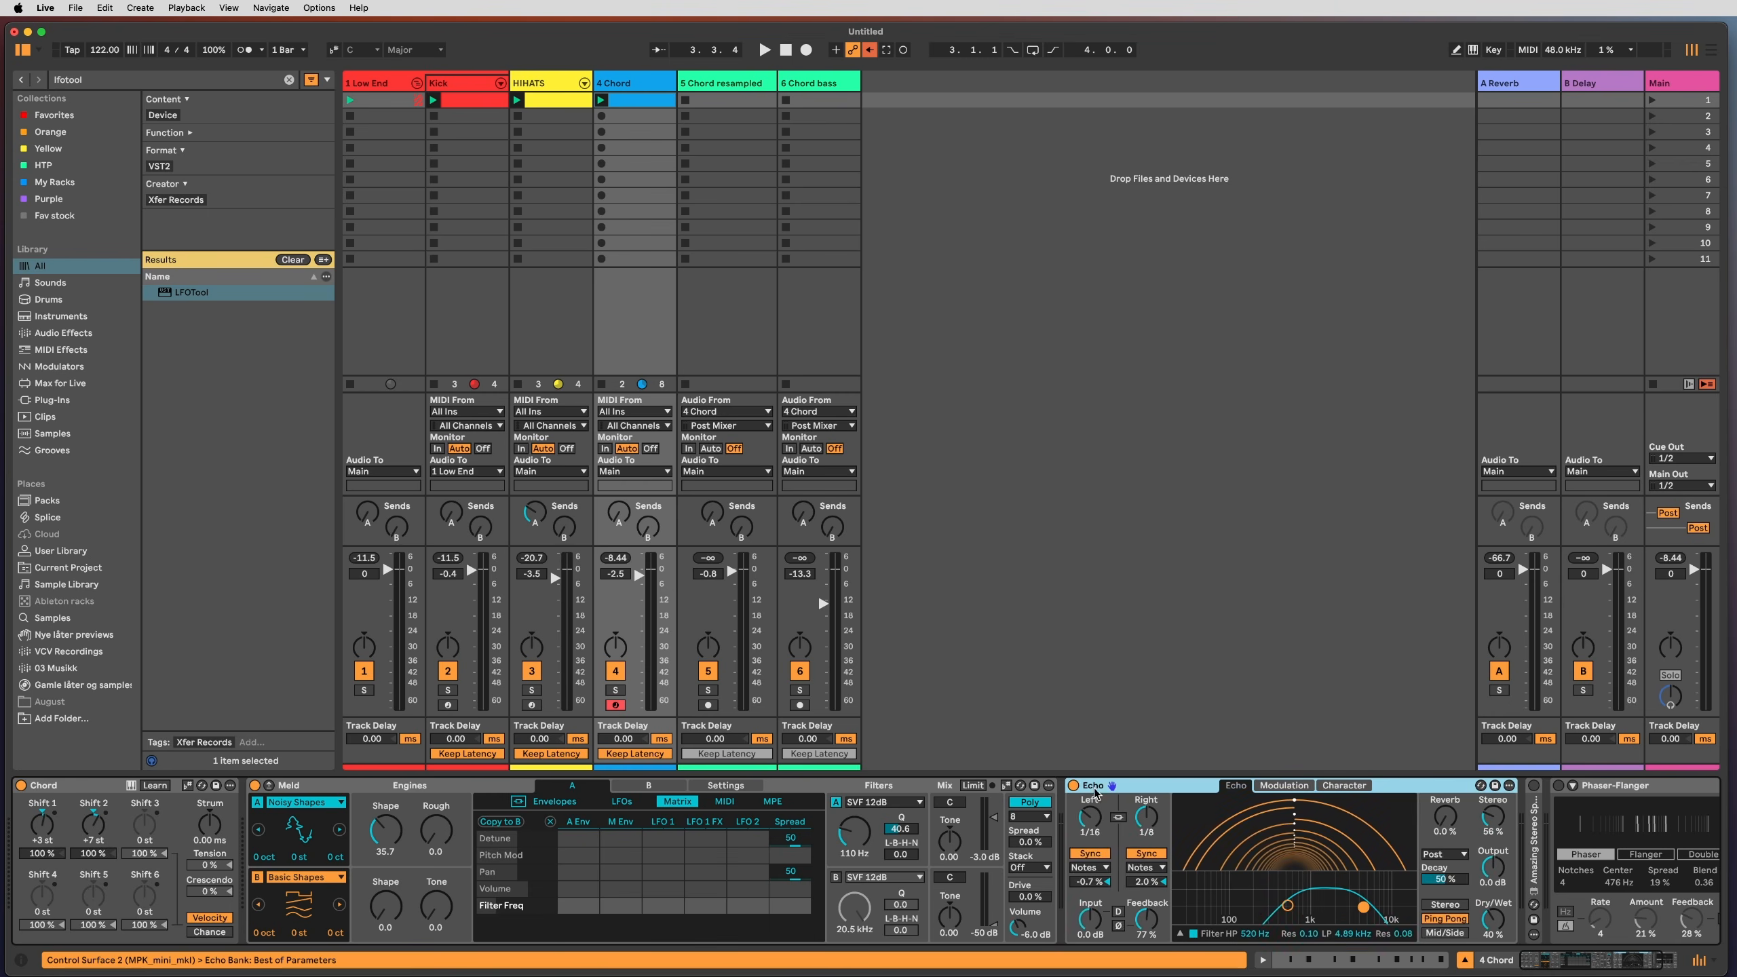
pyautogui.hscroll(5, 1162, 821)
pyautogui.press('space')
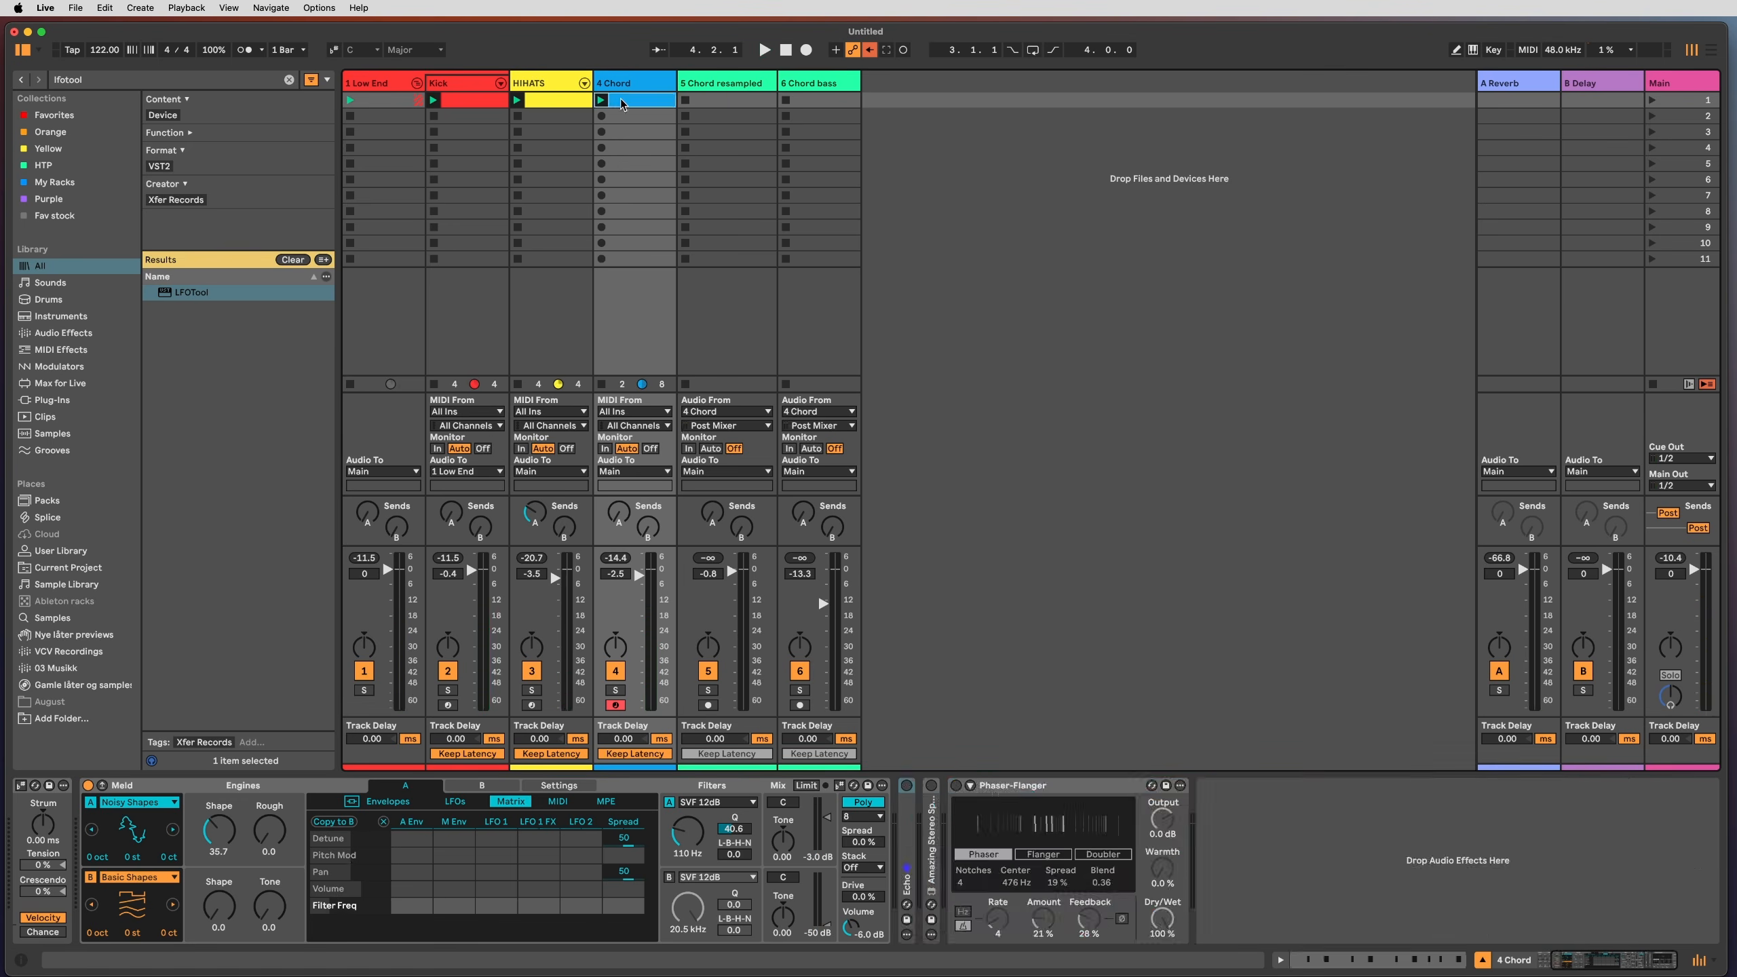
# Step: Open the 4 Chord clip's MIDI notes, play from 1.3.3, and show the groove list
pyautogui.doubleClick(623, 101)
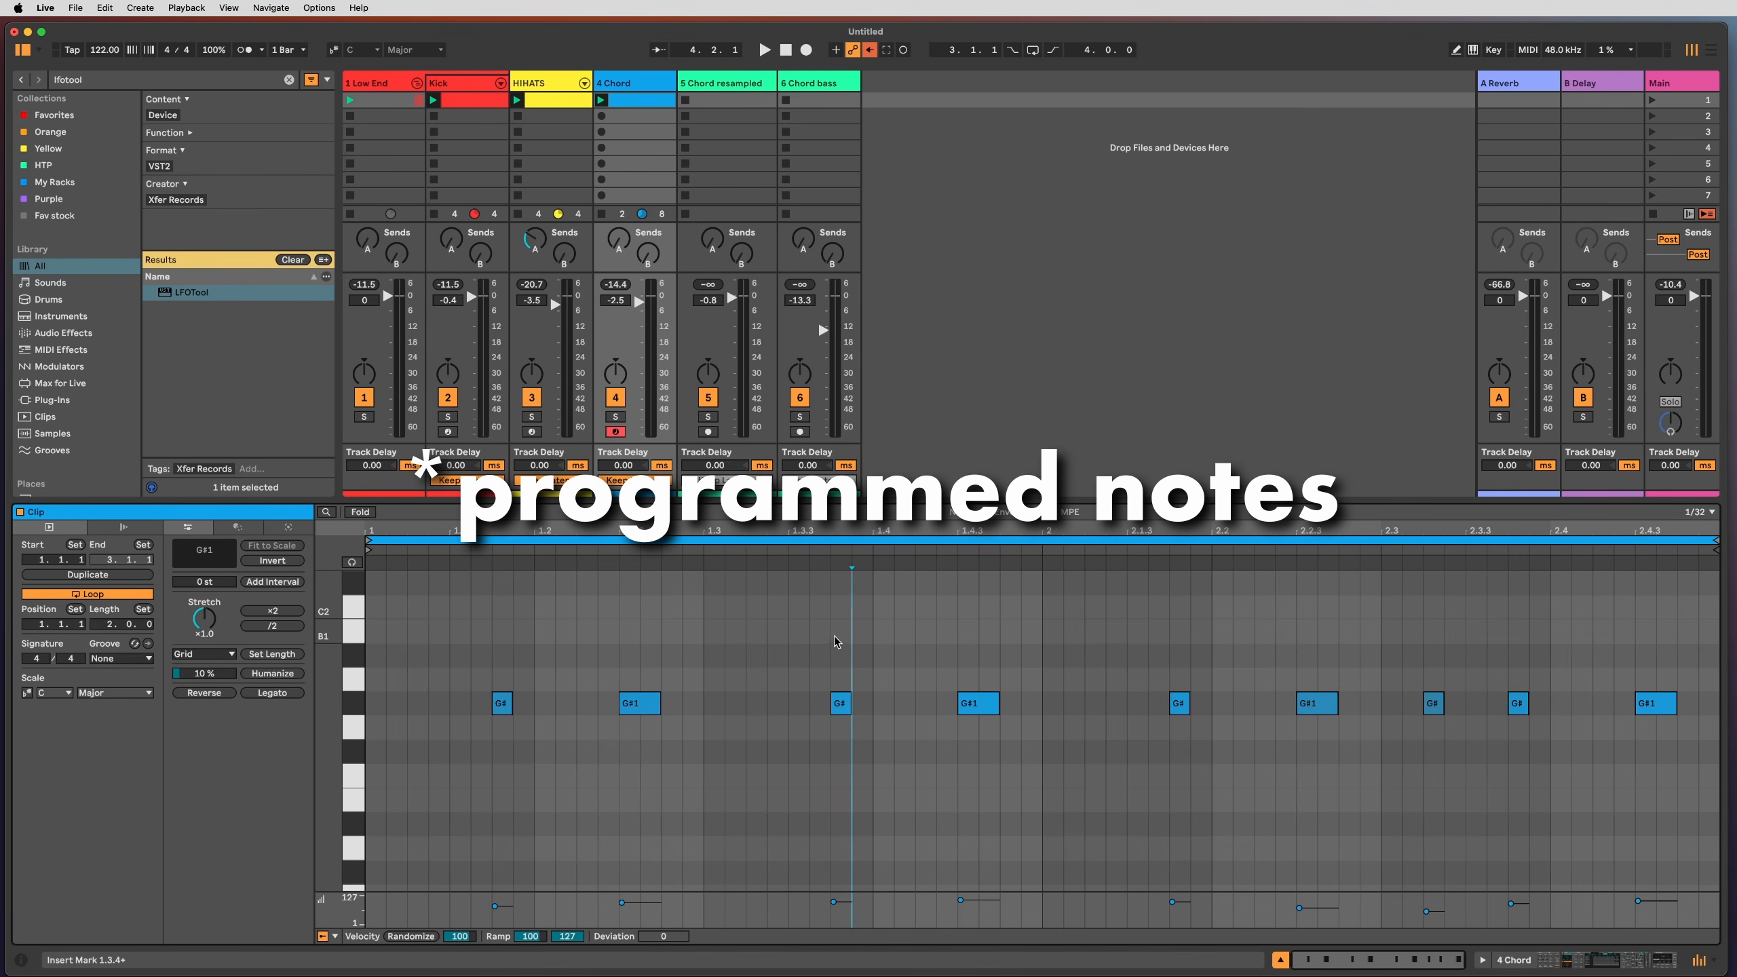
pyautogui.click(785, 630)
pyautogui.press('space')
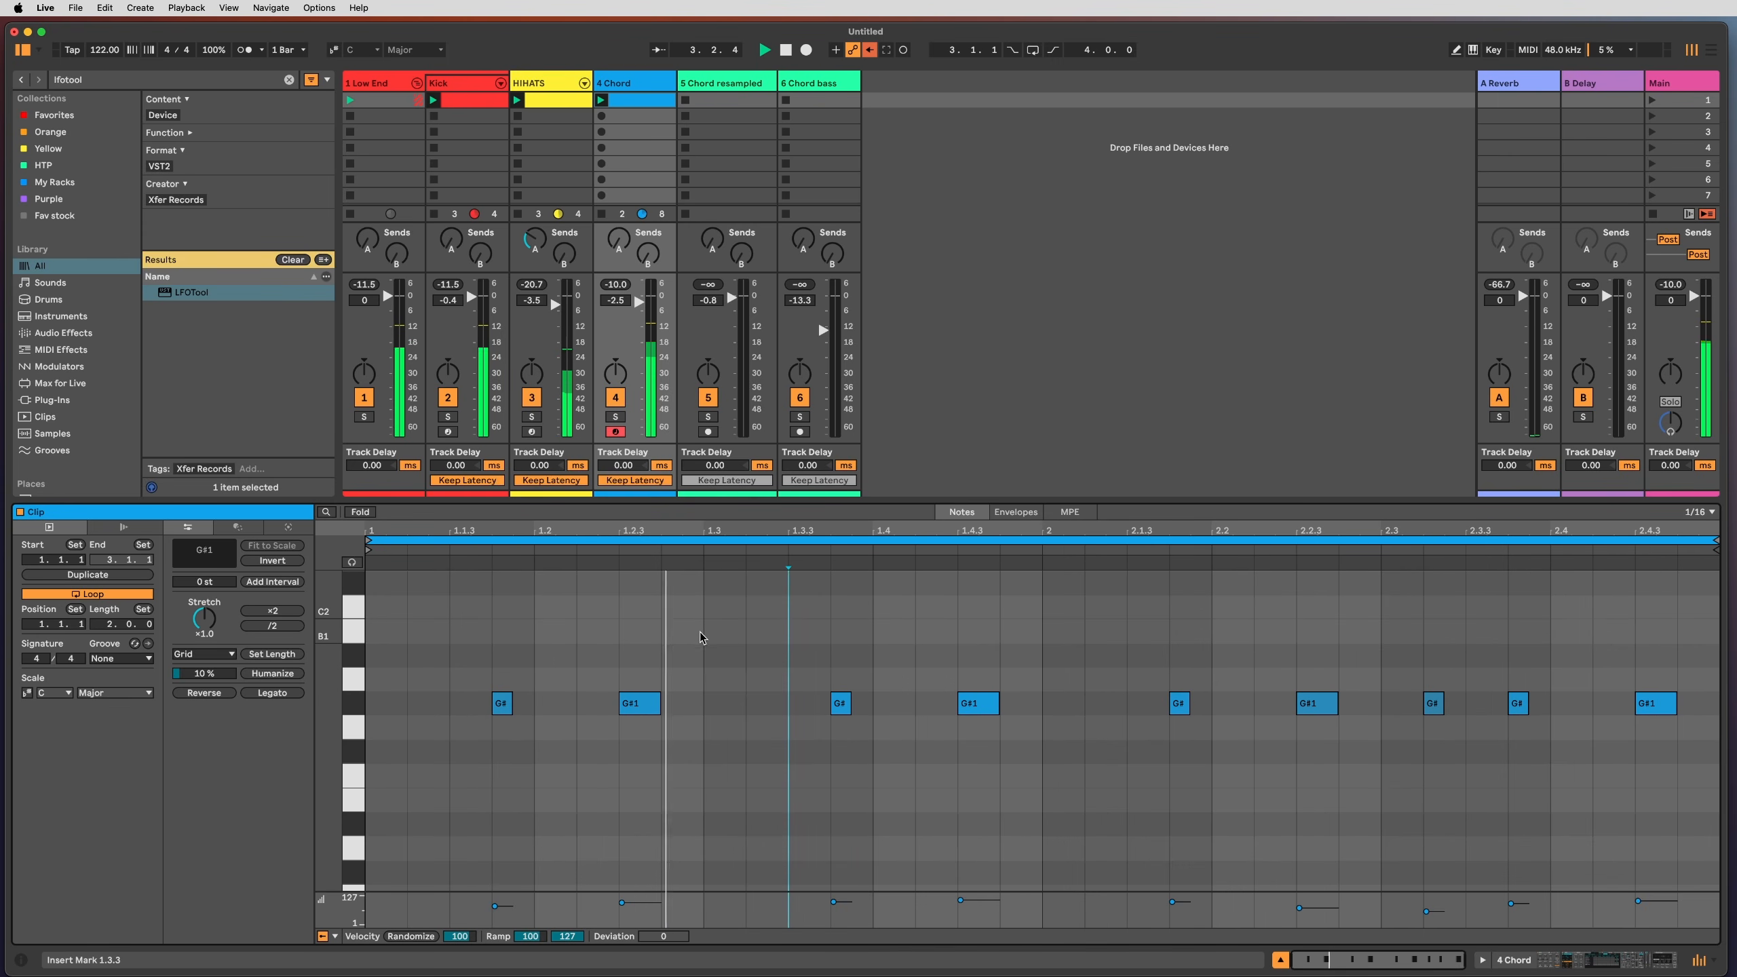
pyautogui.click(492, 637)
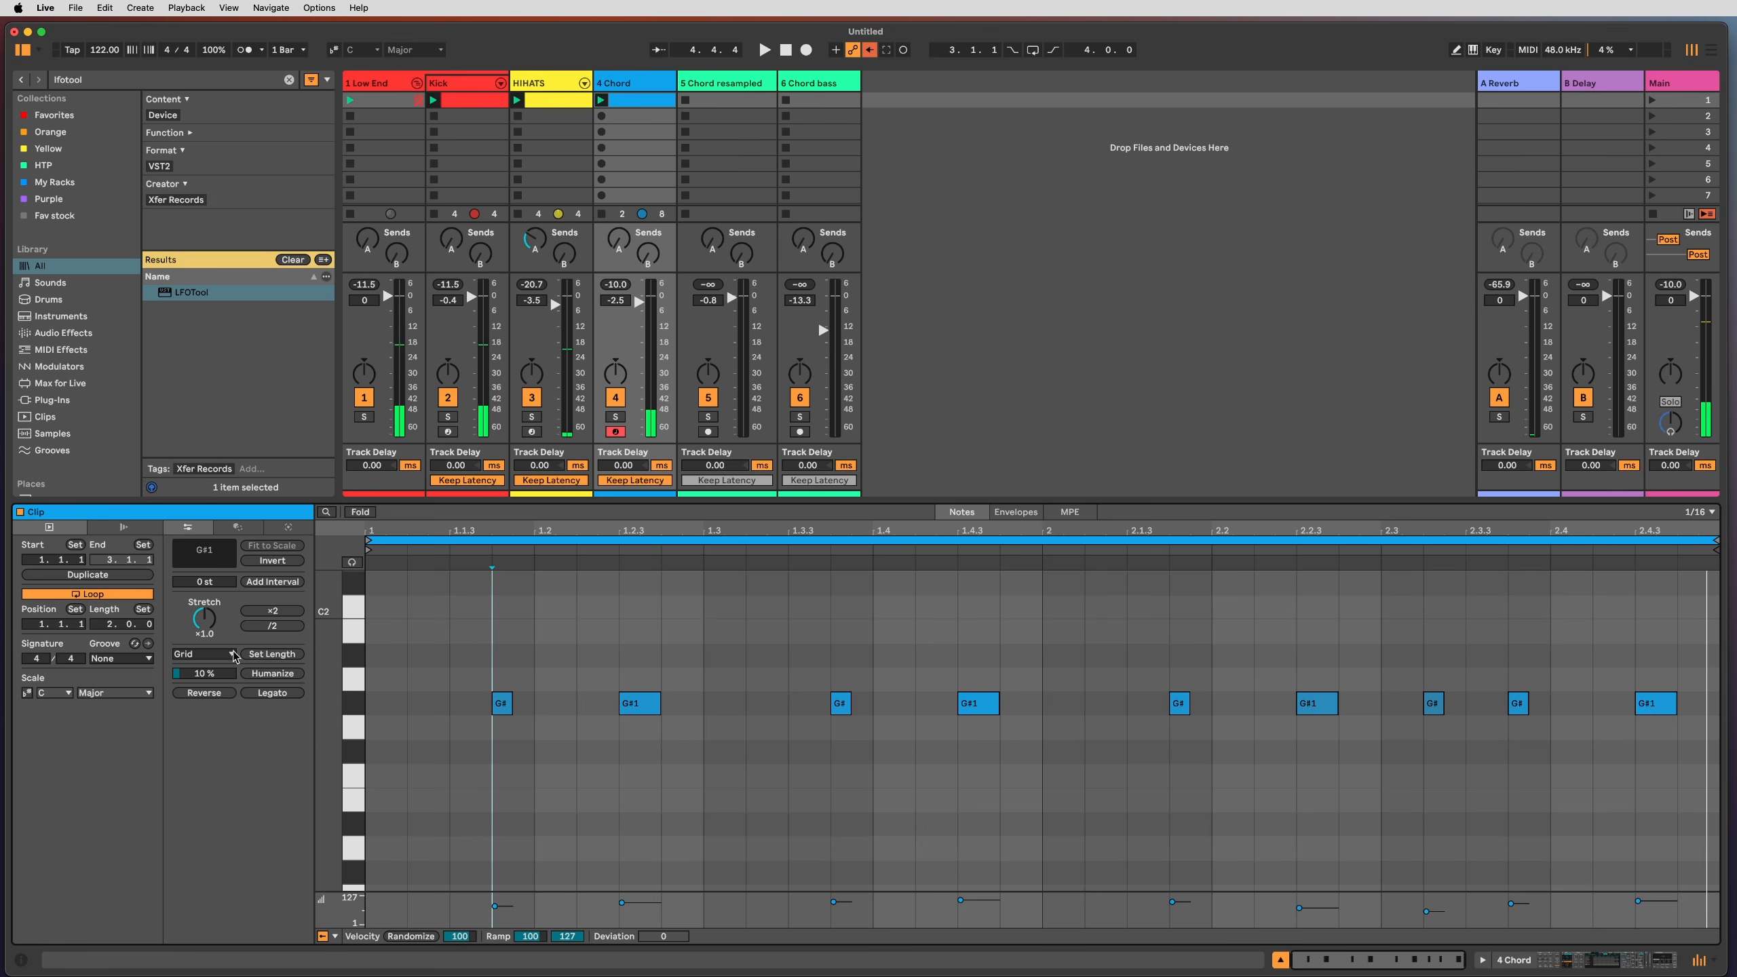
pyautogui.click(122, 658)
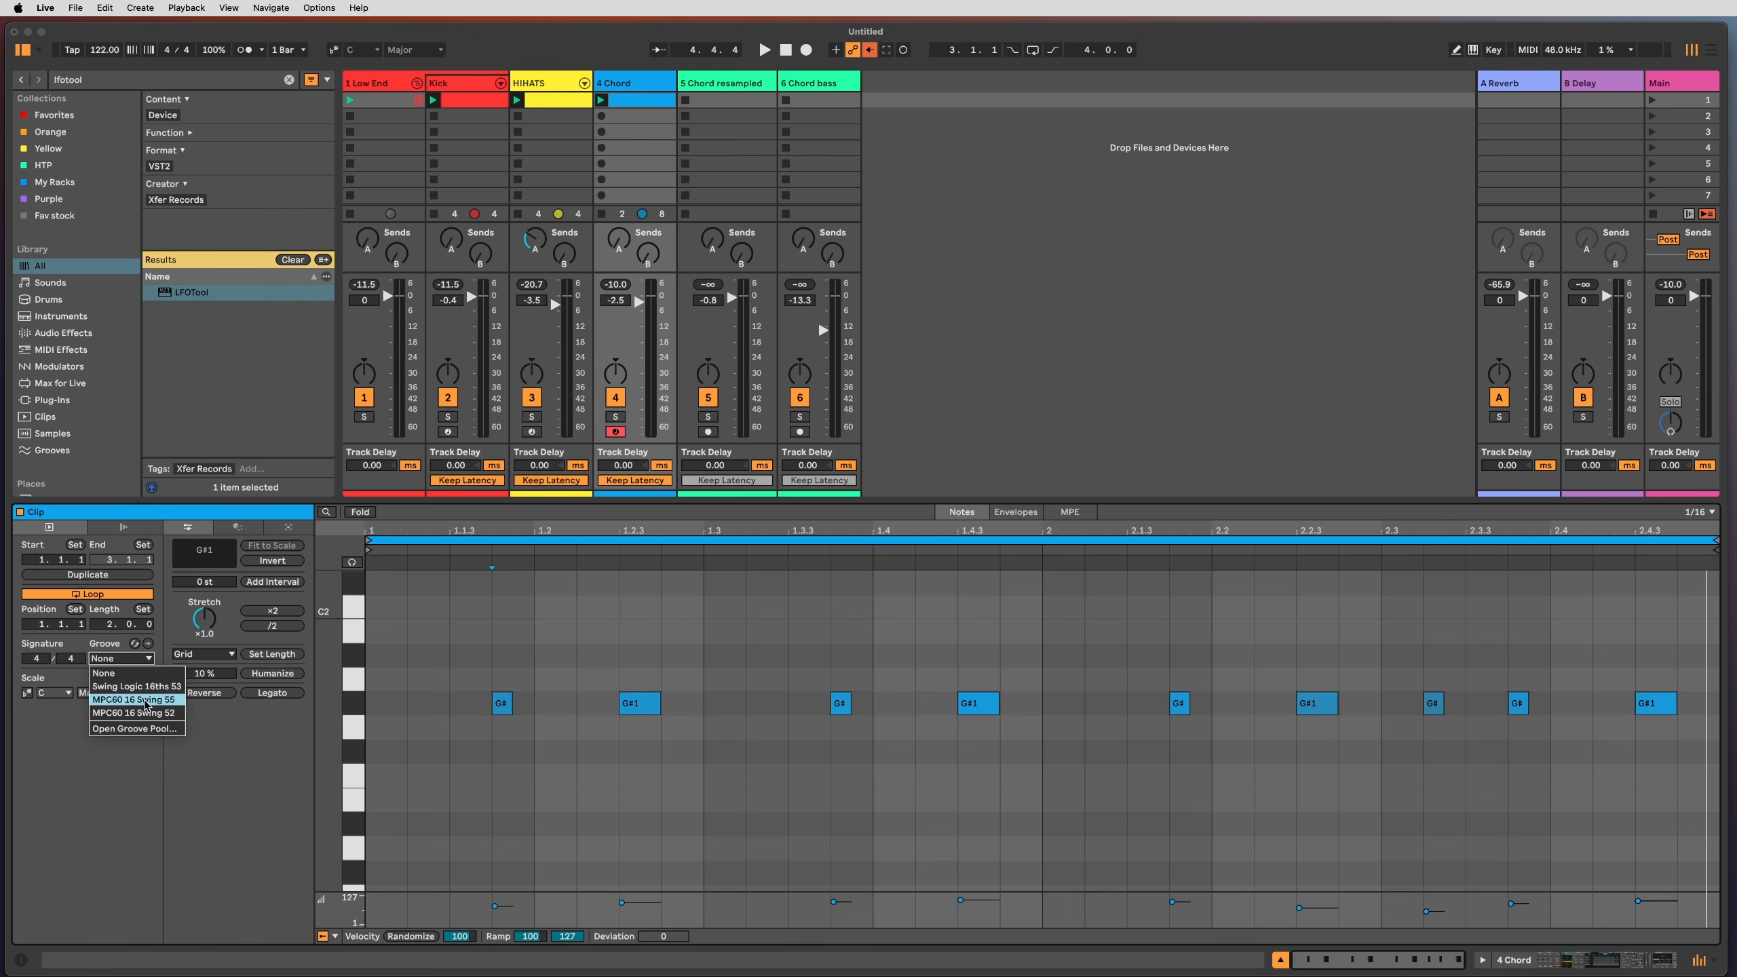
# Step: Apply MPC60 16 Swing 55, then search 'logic' and load the Swing Logic 16ths 54 groove
pyautogui.click(146, 699)
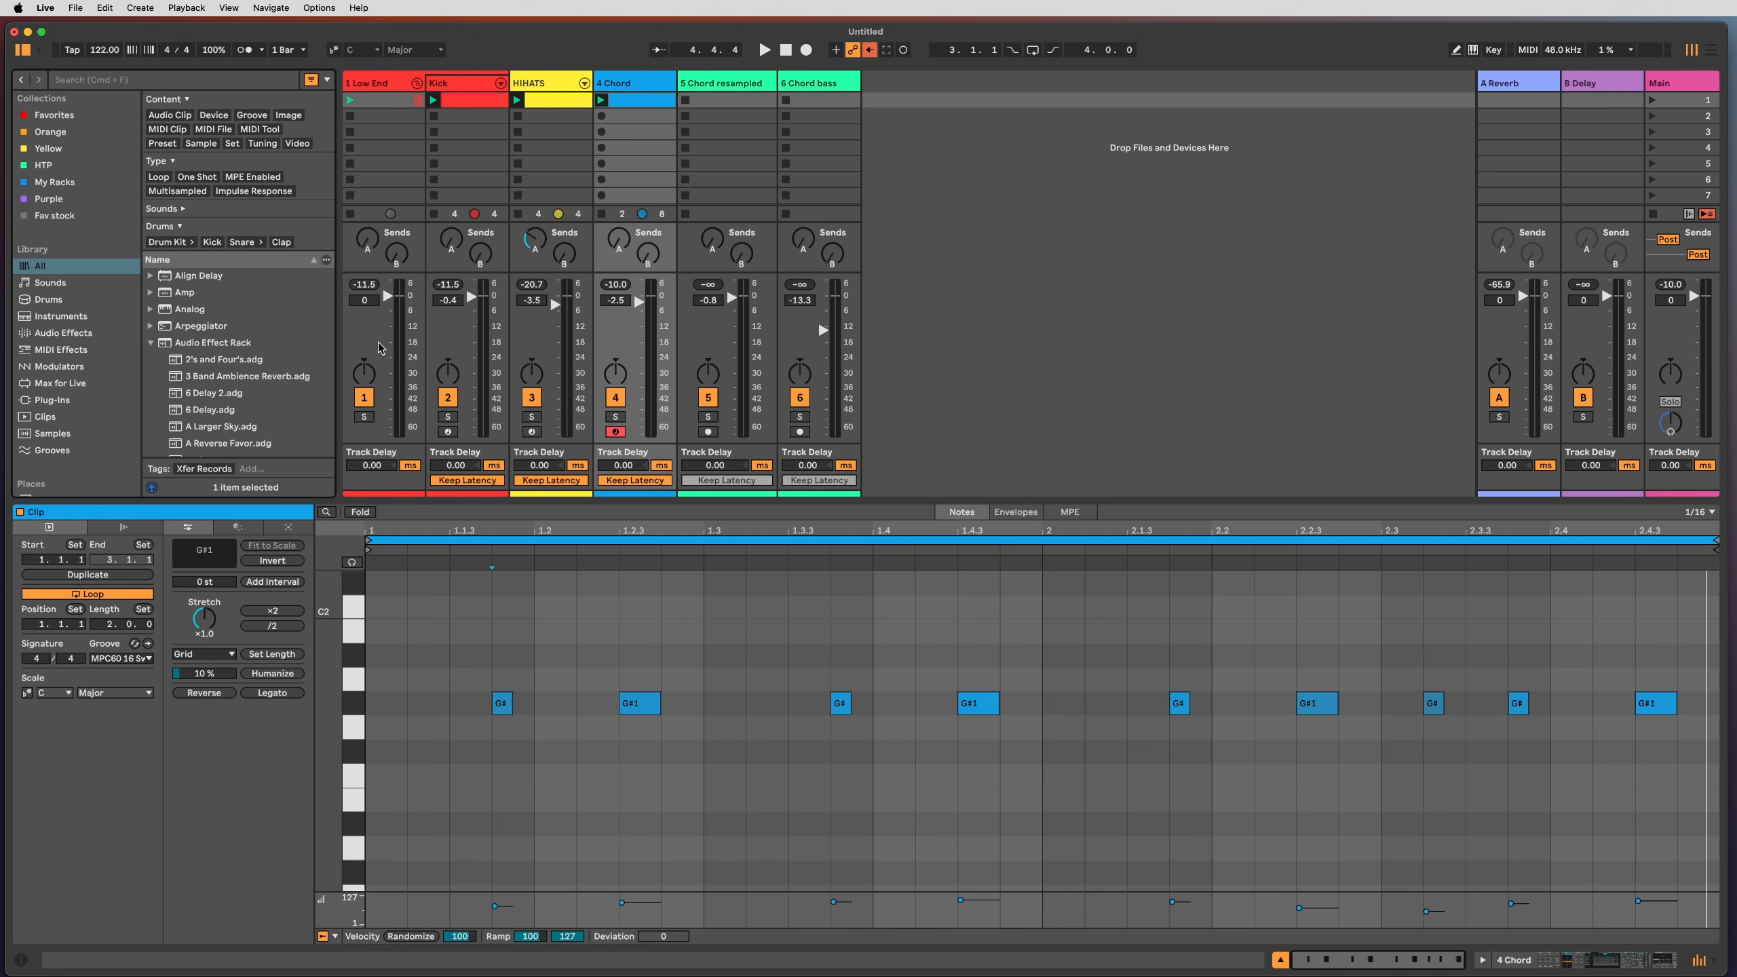
pyautogui.press('super+f')
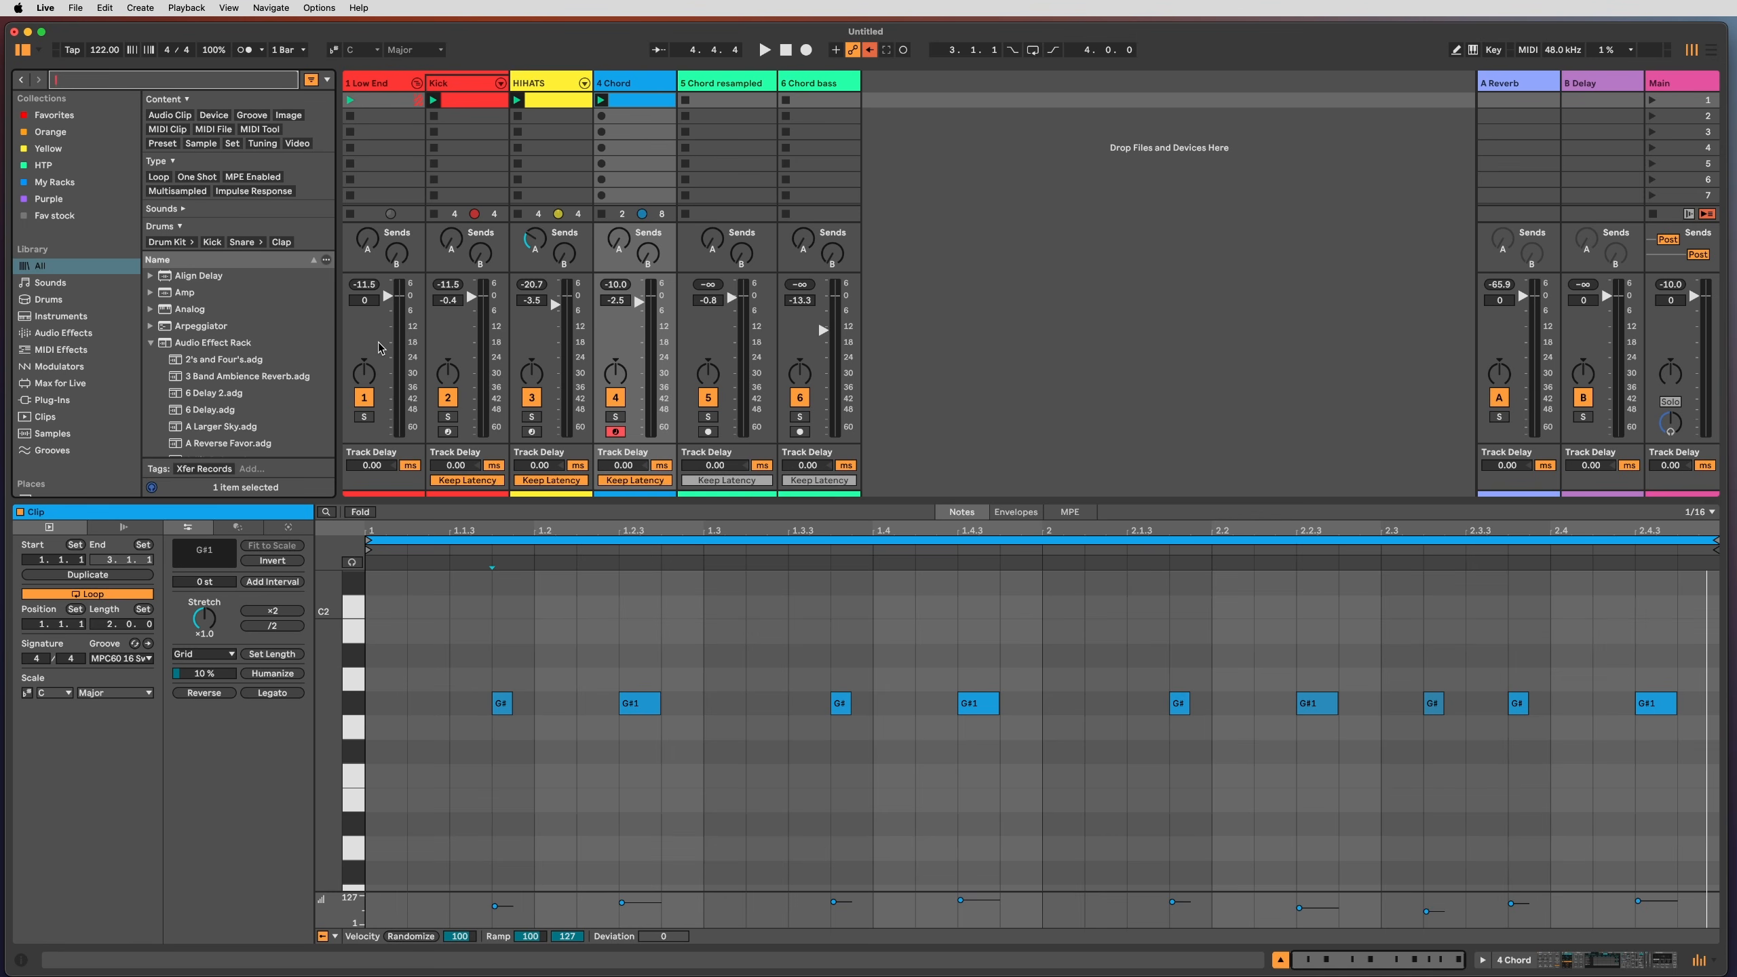
pyautogui.write('logich')
pyautogui.press('BackSpace')
pyautogui.press('BackSpace')
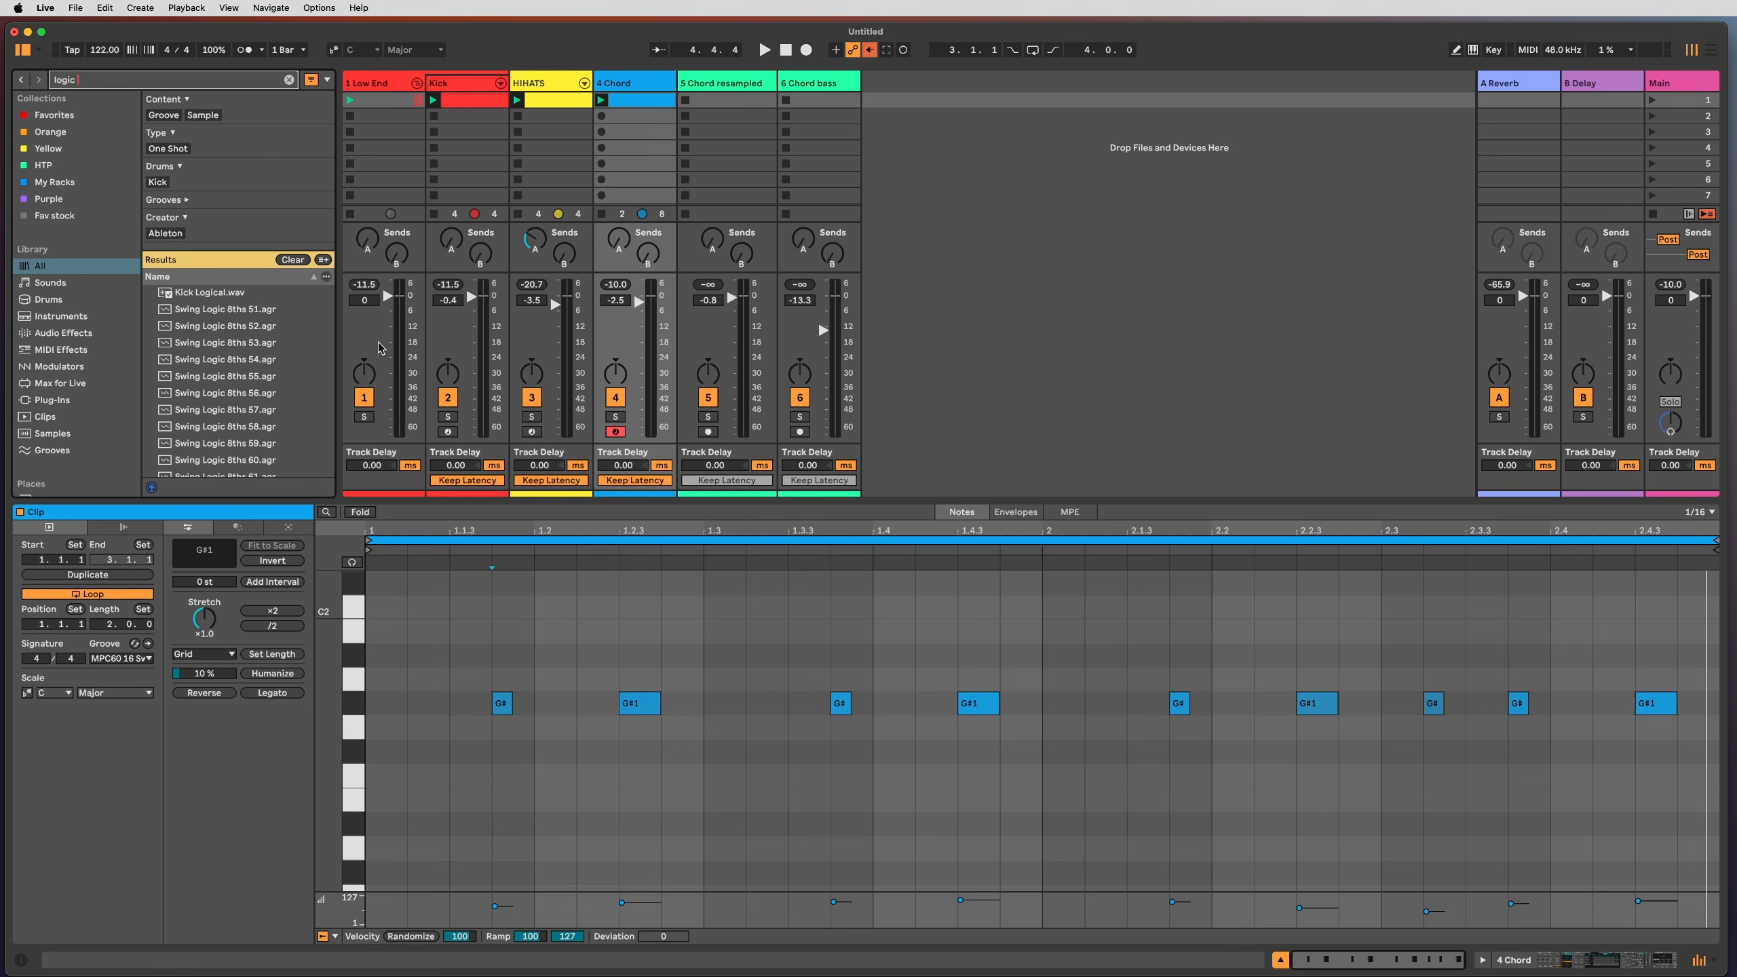
pyautogui.scroll(-10, 244, 333)
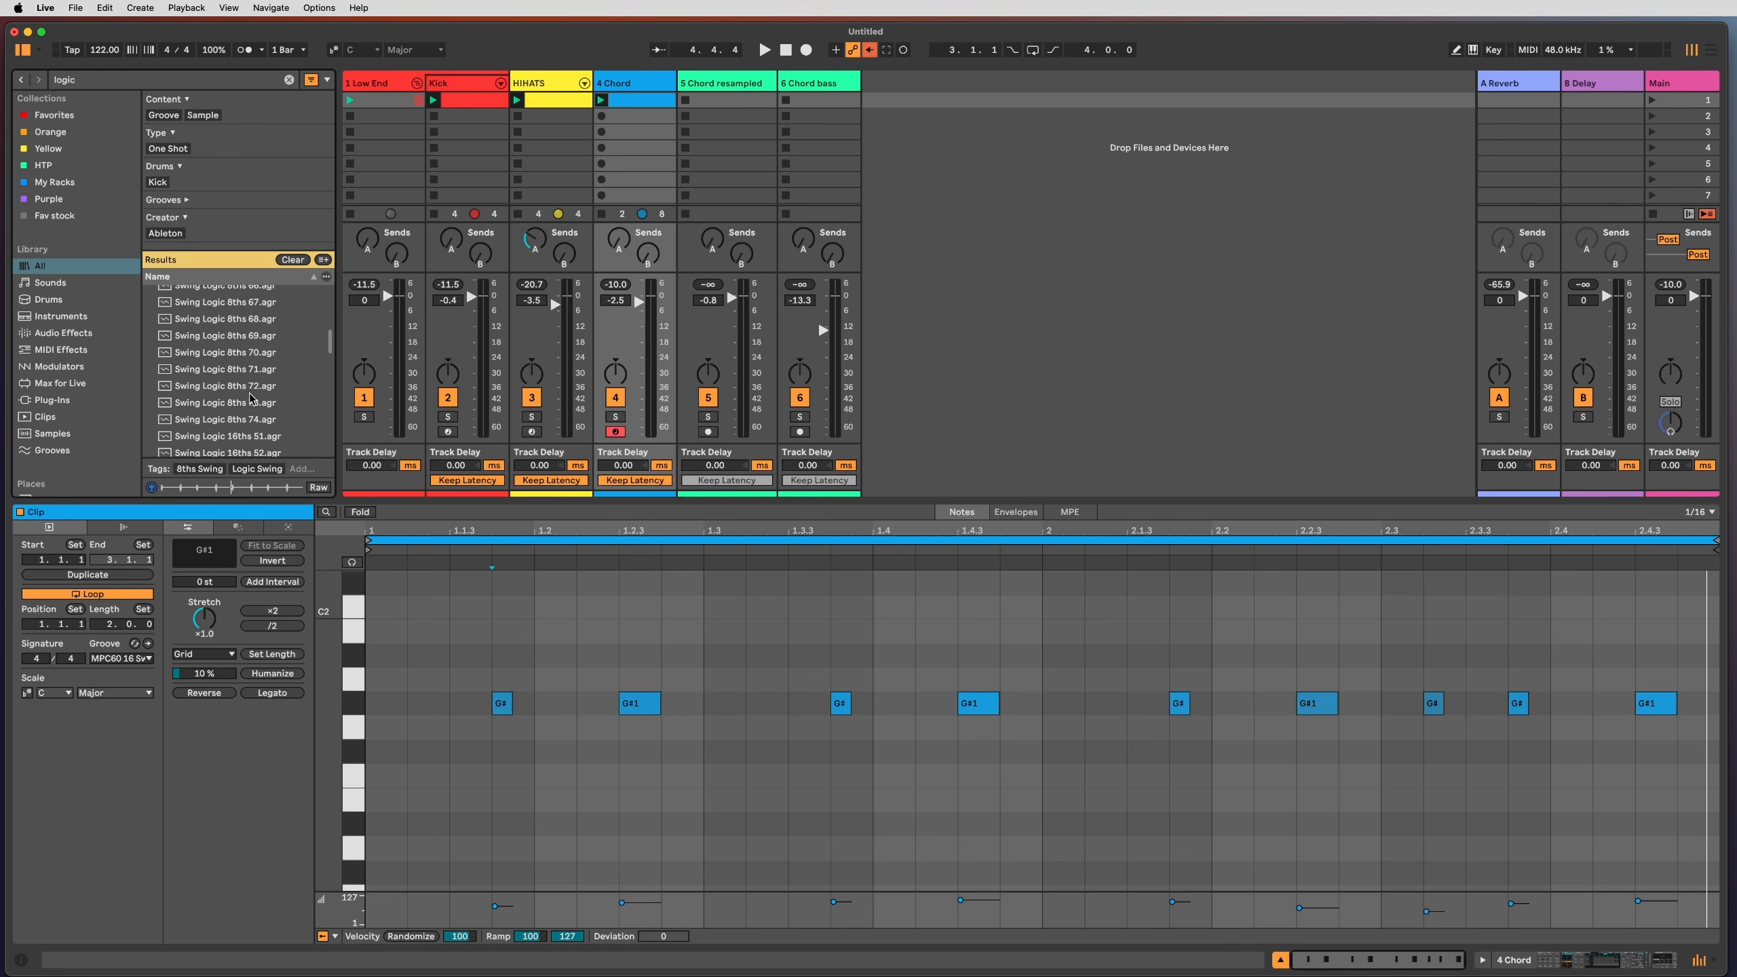
pyautogui.click(254, 408)
pyautogui.scroll(2, 269, 381)
pyautogui.click(270, 384)
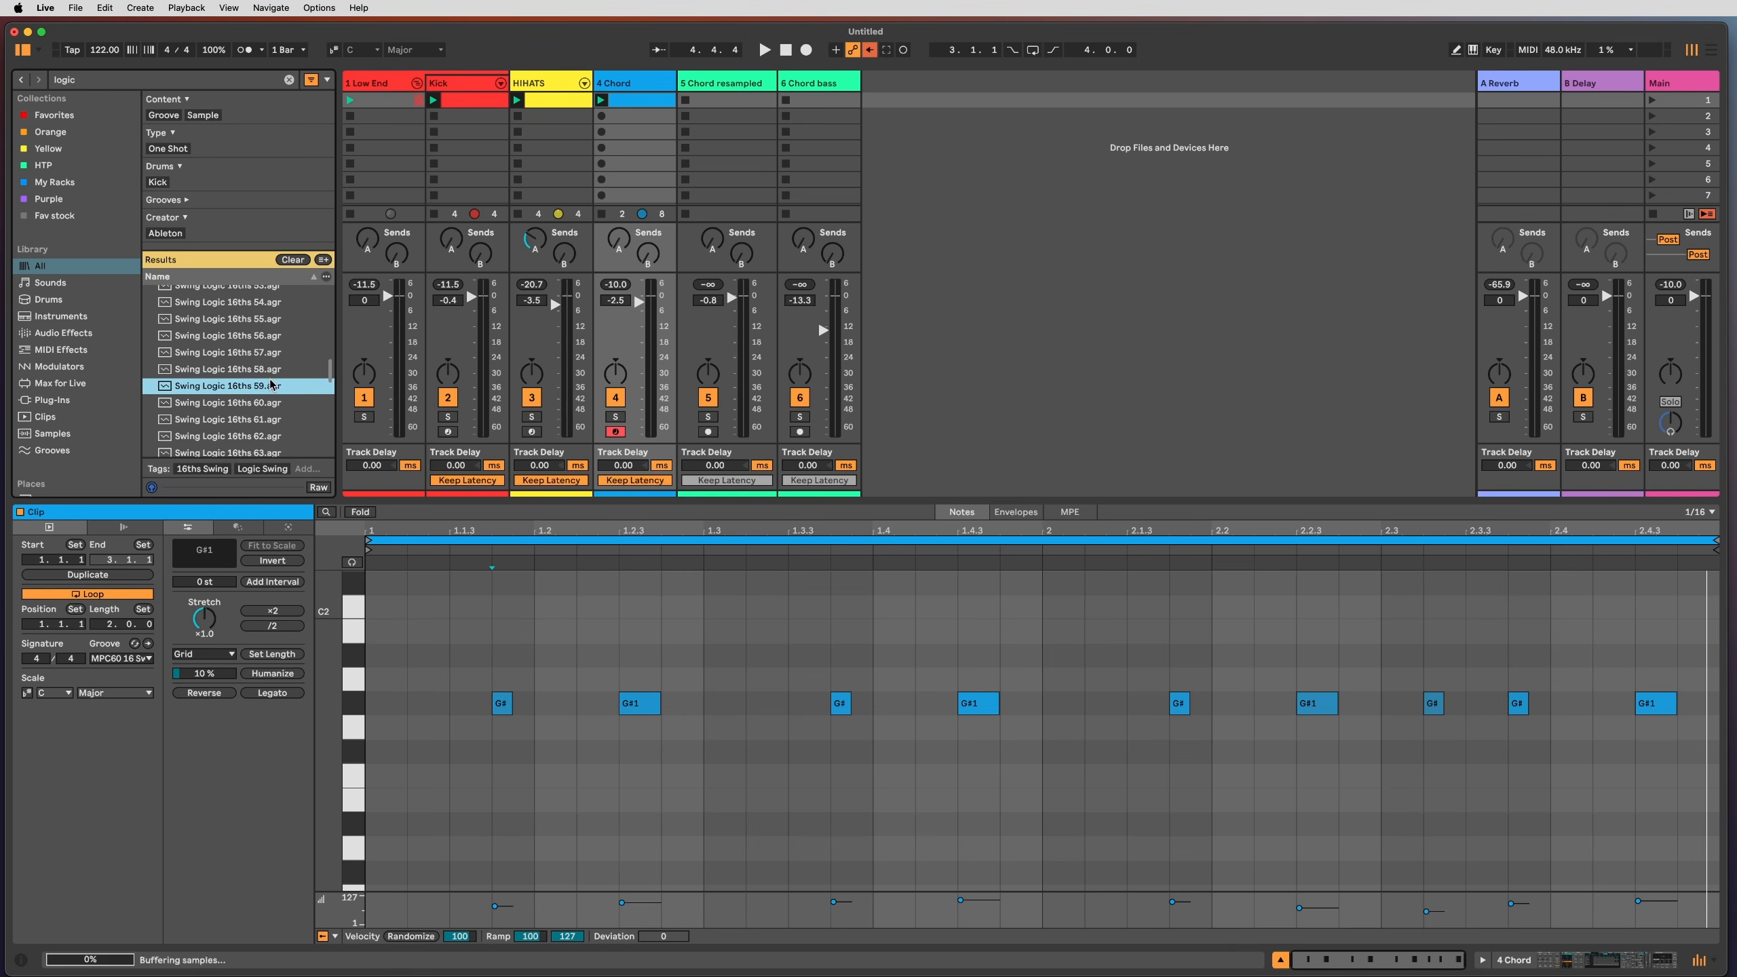
pyautogui.scroll(2, 269, 382)
pyautogui.click(268, 360)
pyautogui.click(268, 345)
pyautogui.doubleClick(270, 331)
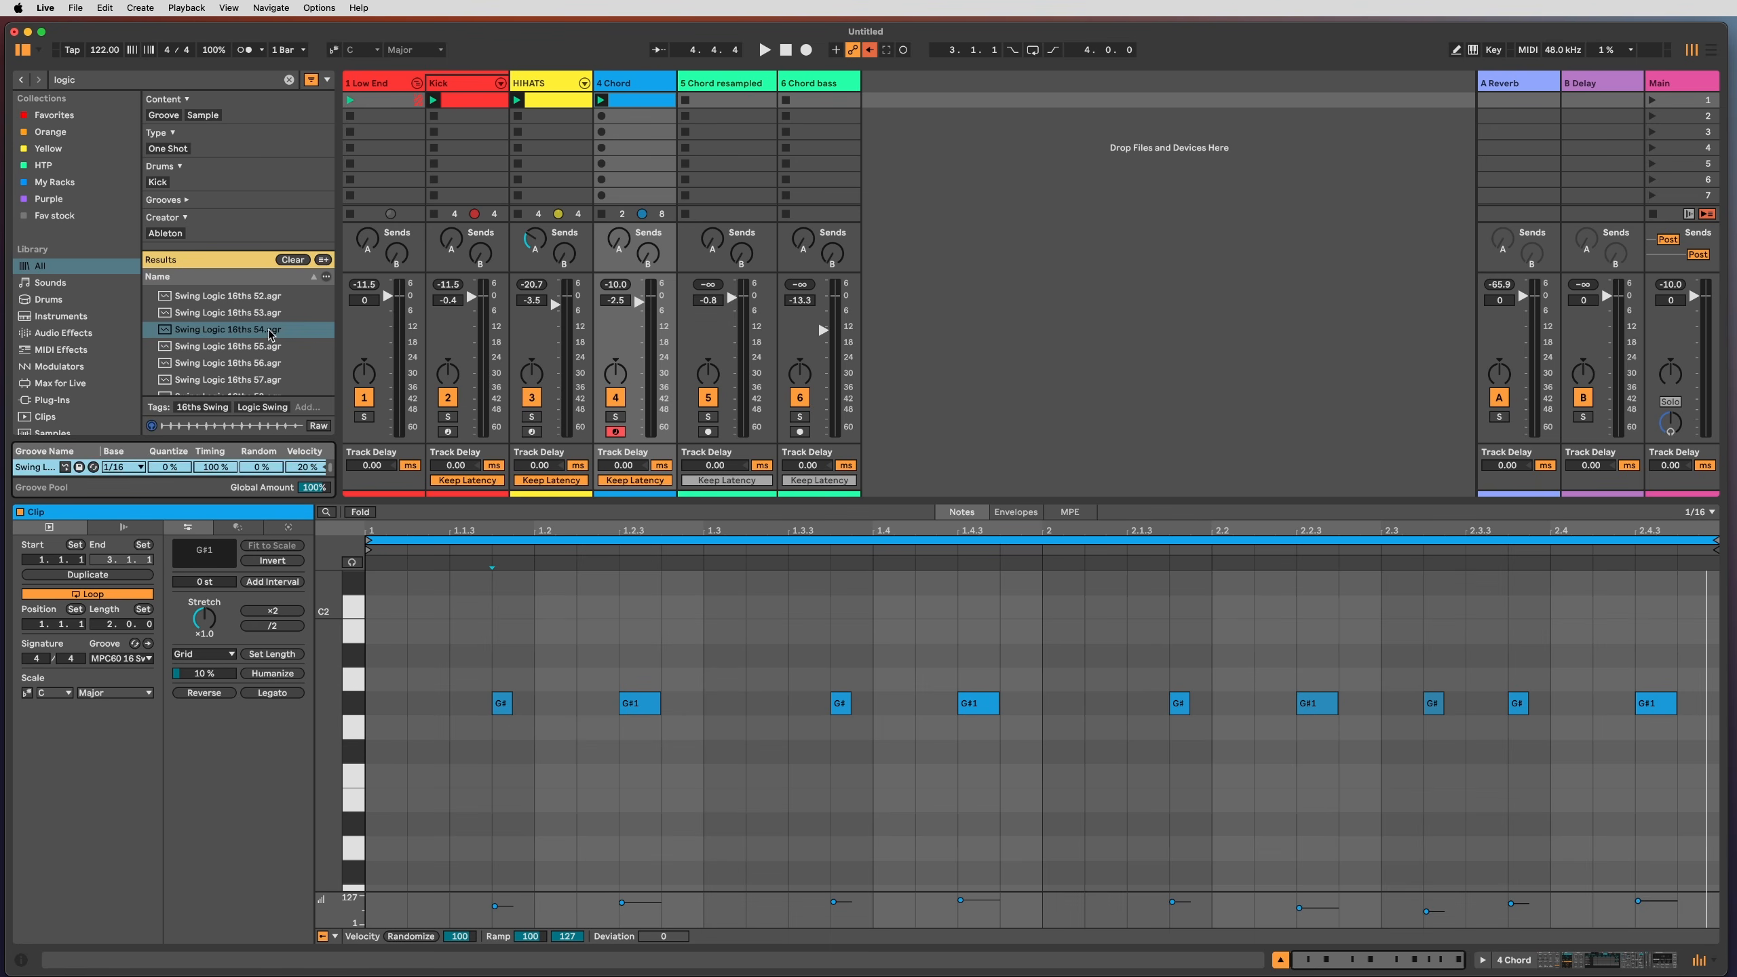
# Step: Enlarge the Groove Pool, apply MPC60 16 Swing 52 to the clip, and play it
pyautogui.moveTo(152, 437); pyautogui.dragTo(152, 347)
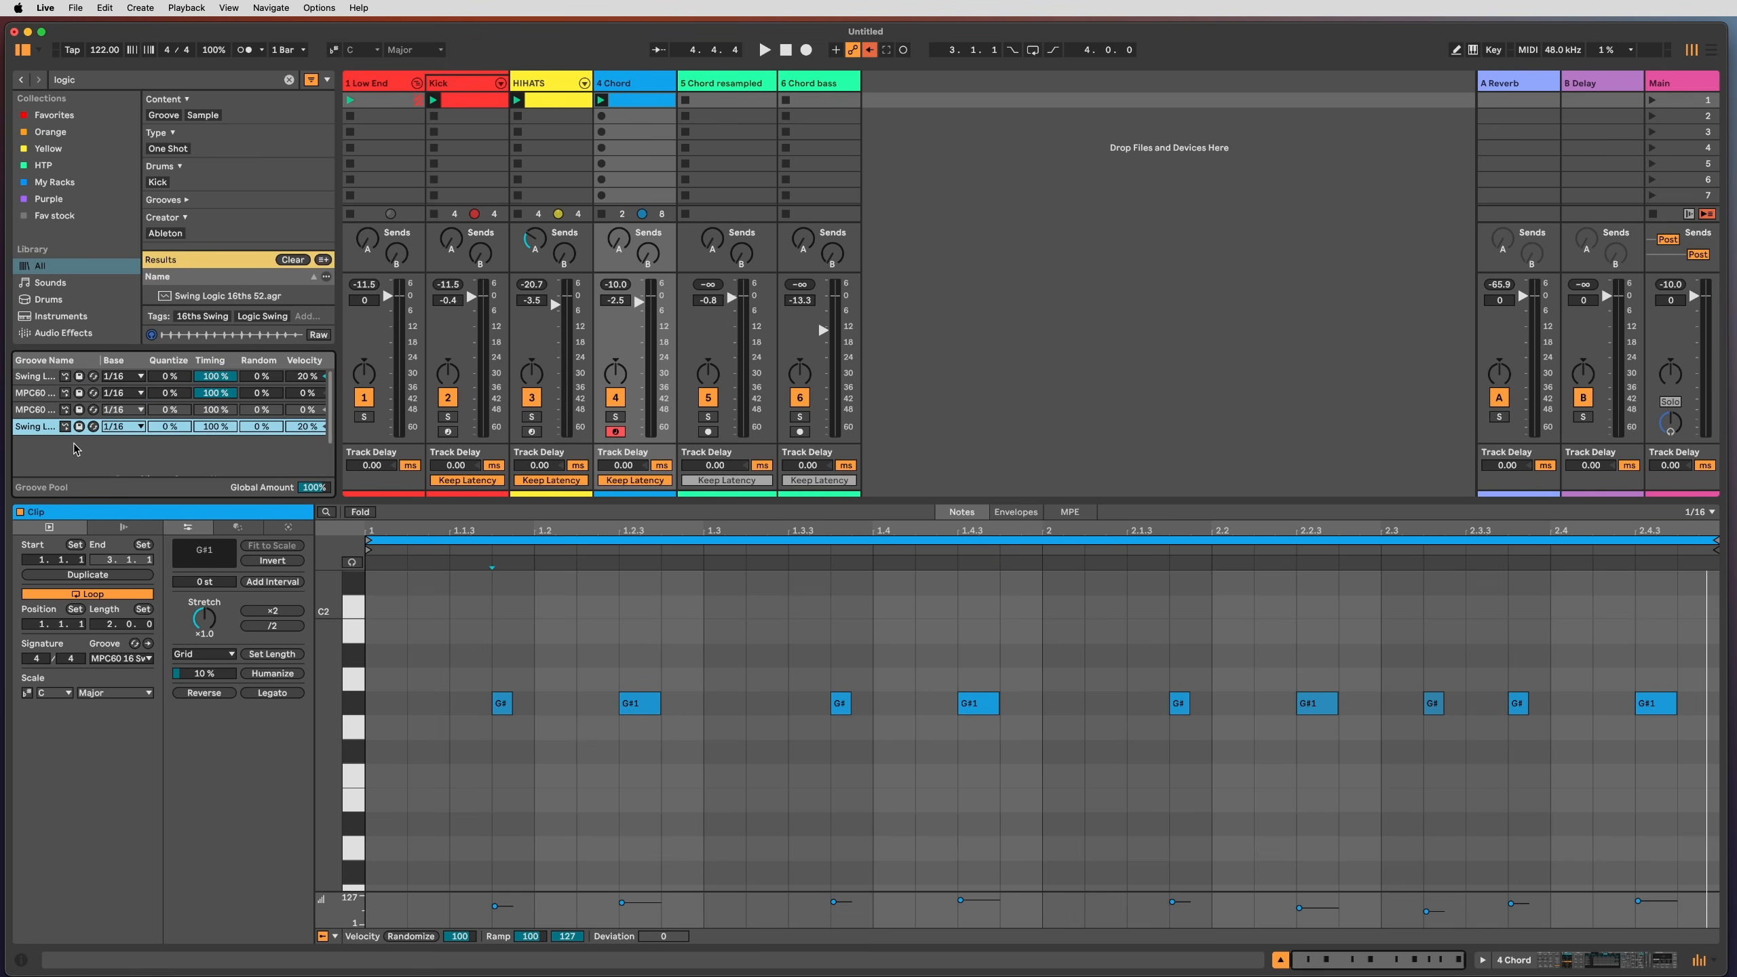
pyautogui.click(122, 658)
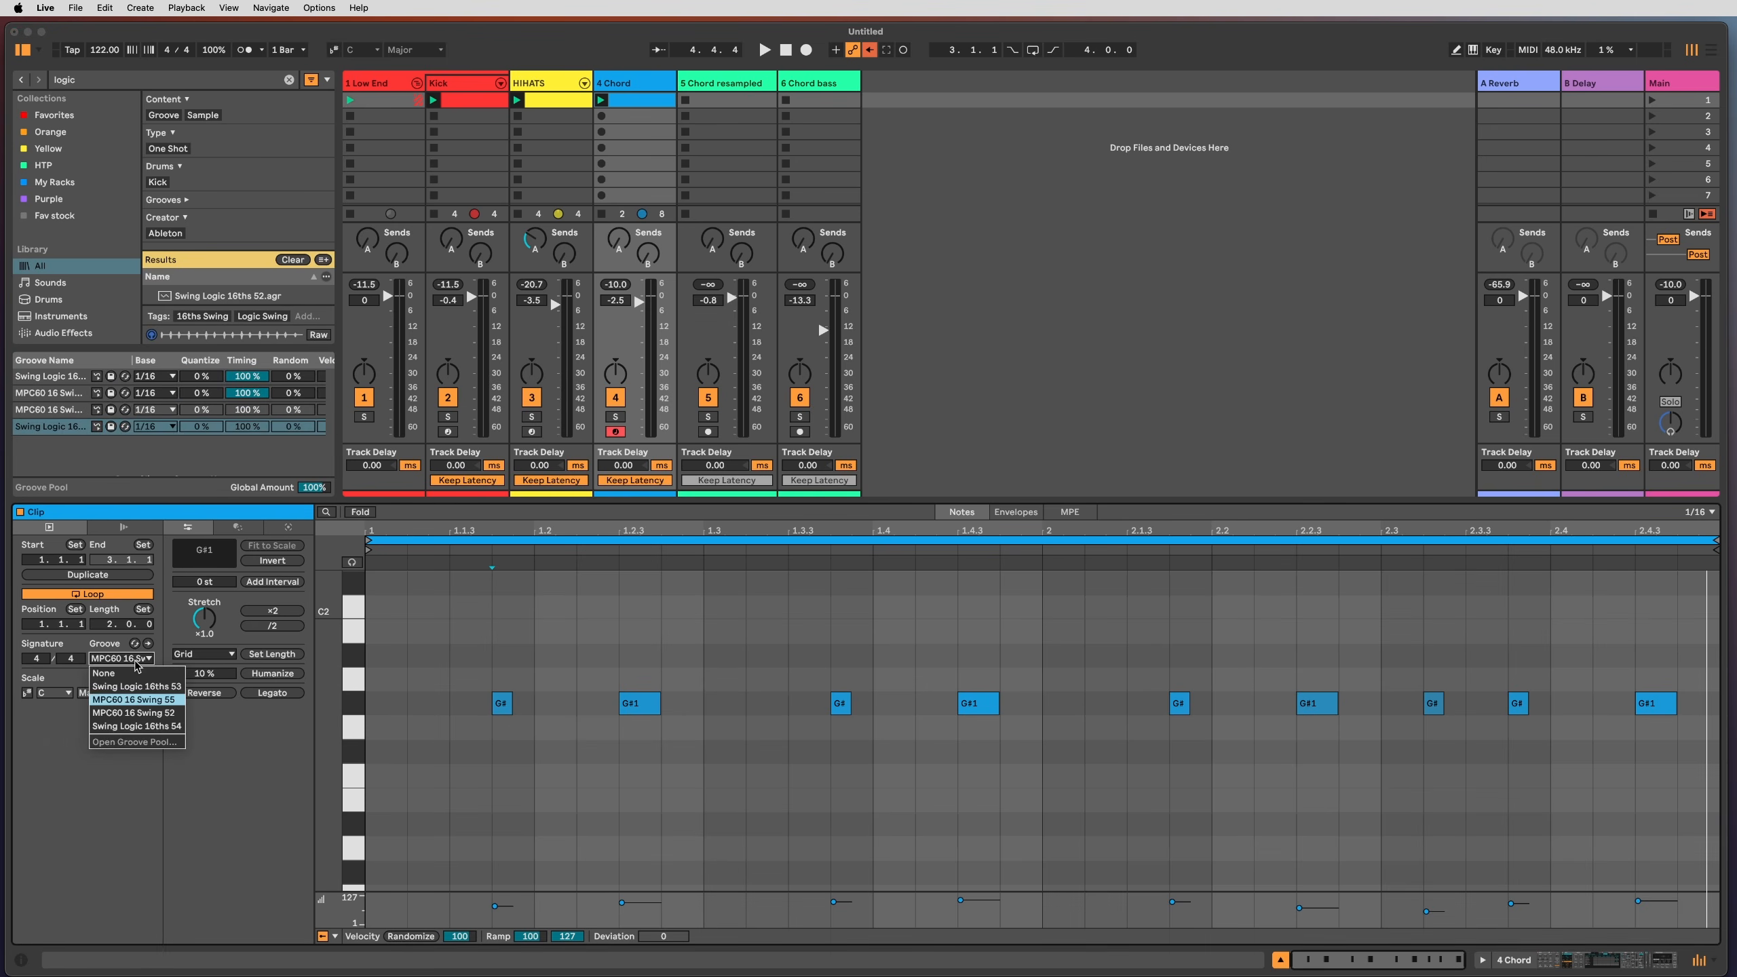
pyautogui.click(124, 712)
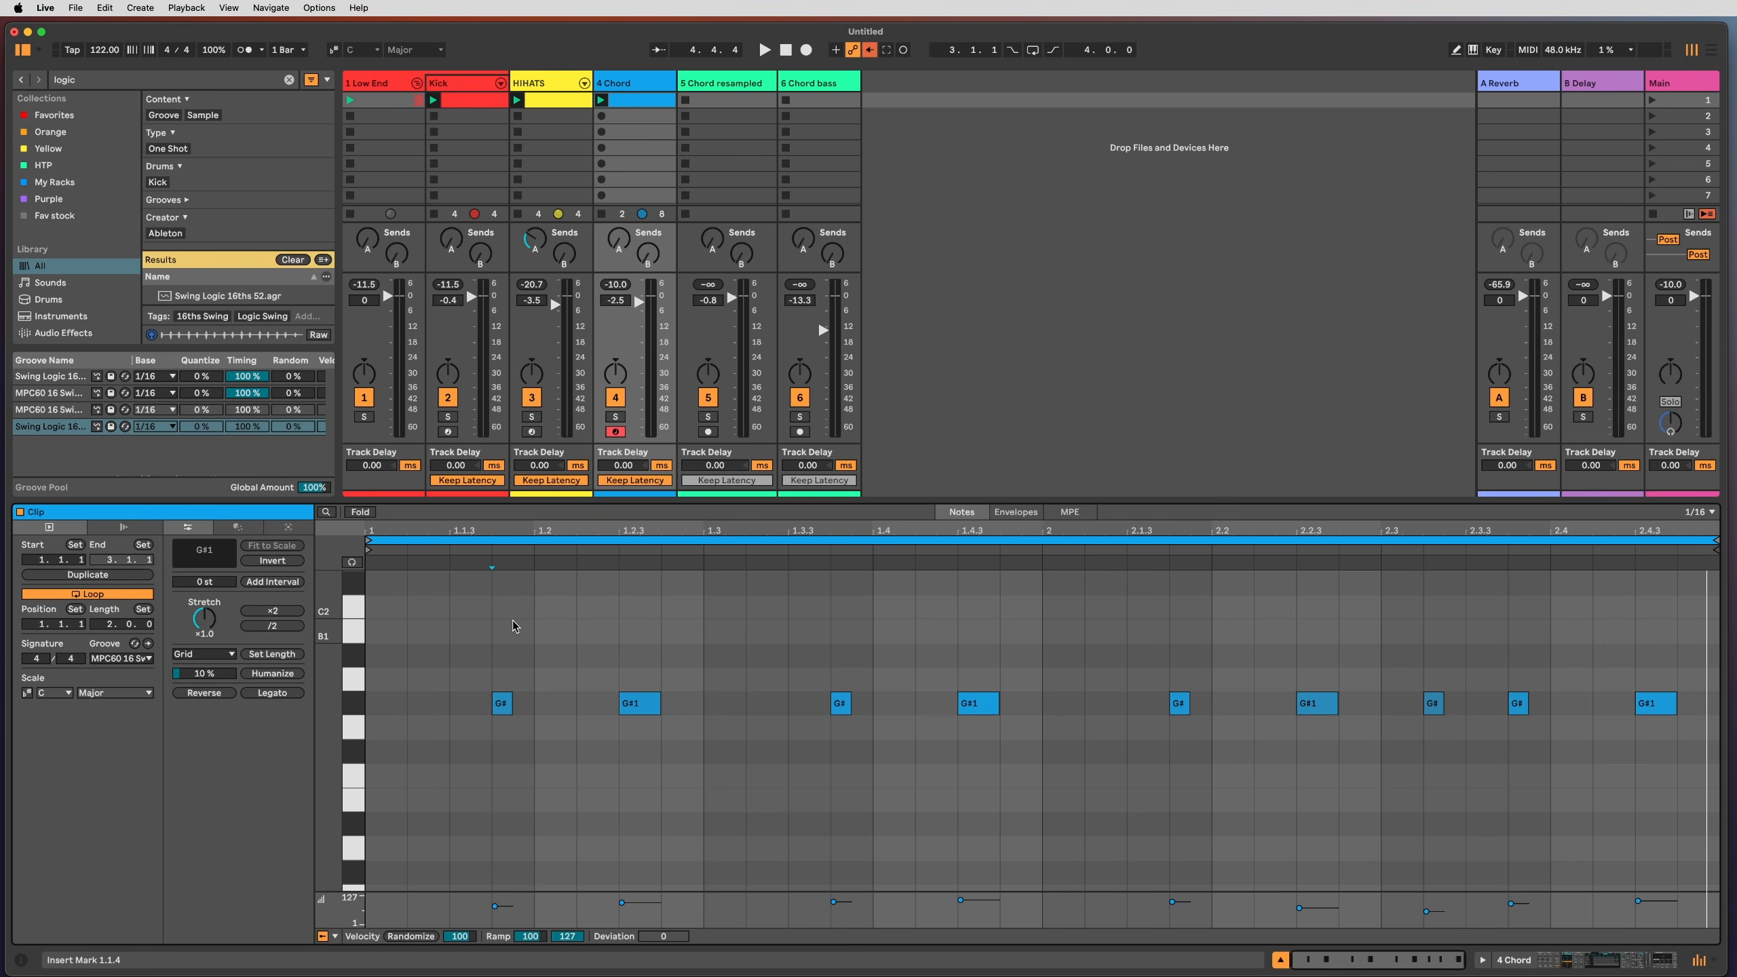
pyautogui.press('Right')
pyautogui.press('space')
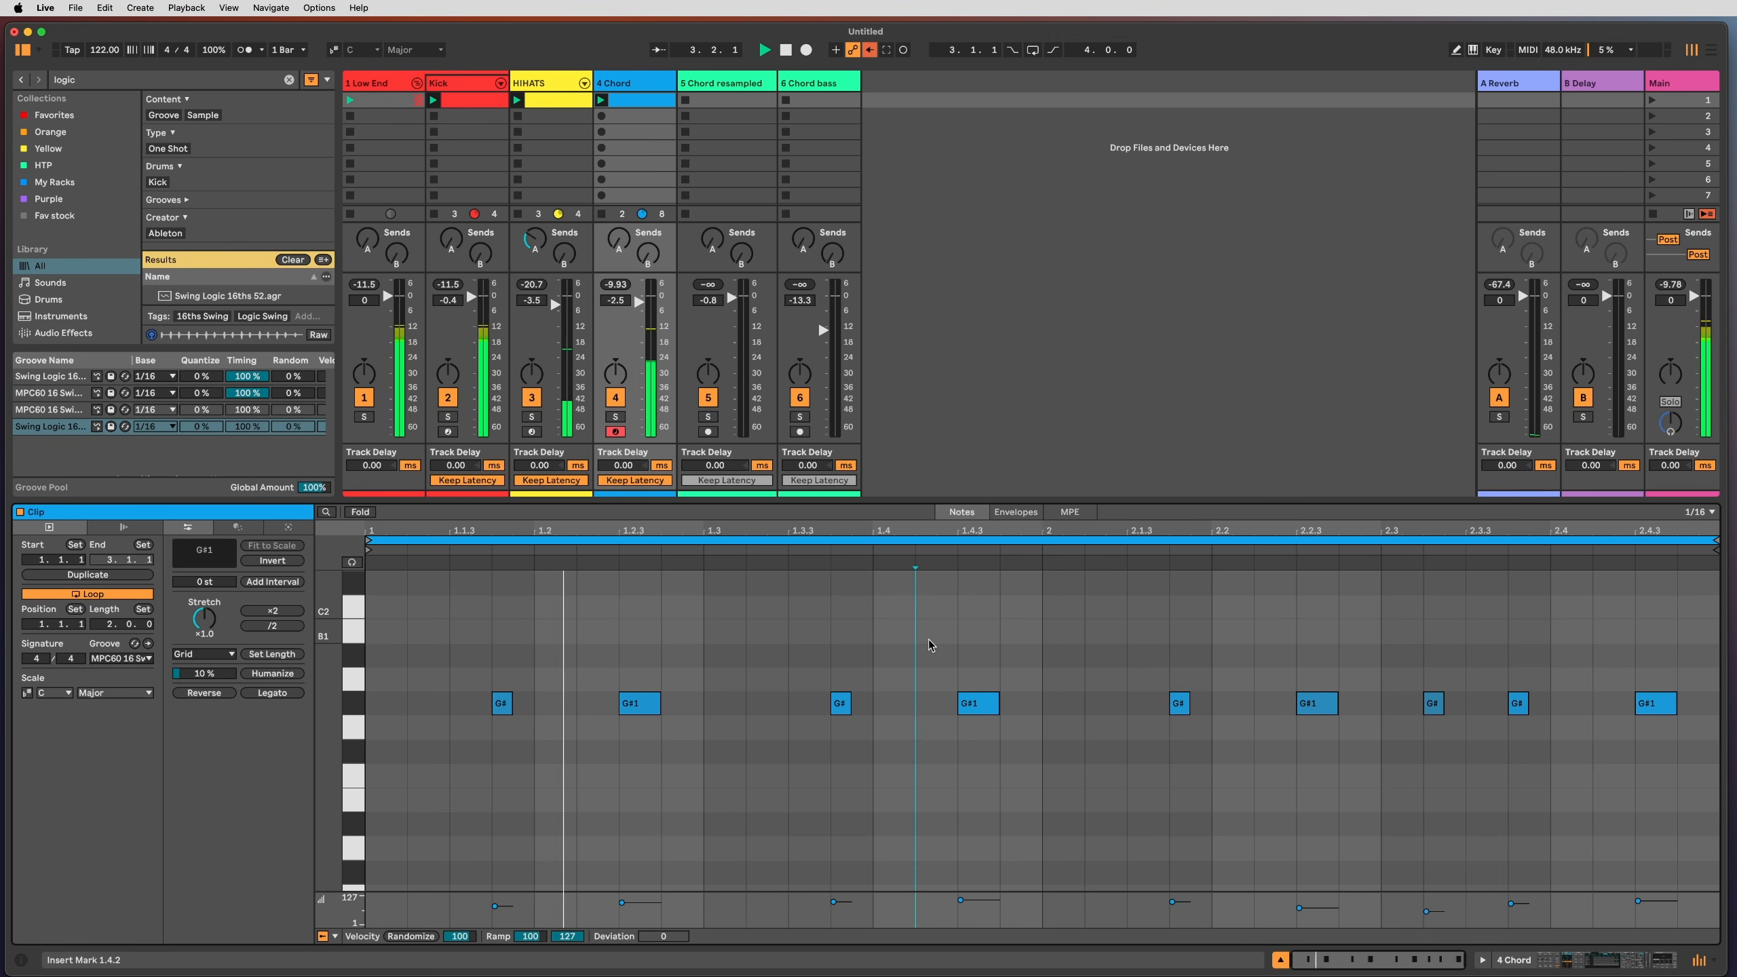
# Step: Expand and switch on the 4 Chord Echo, lowering its feedback to 12% while playing
pyautogui.hotkey('shift', 'Tab')
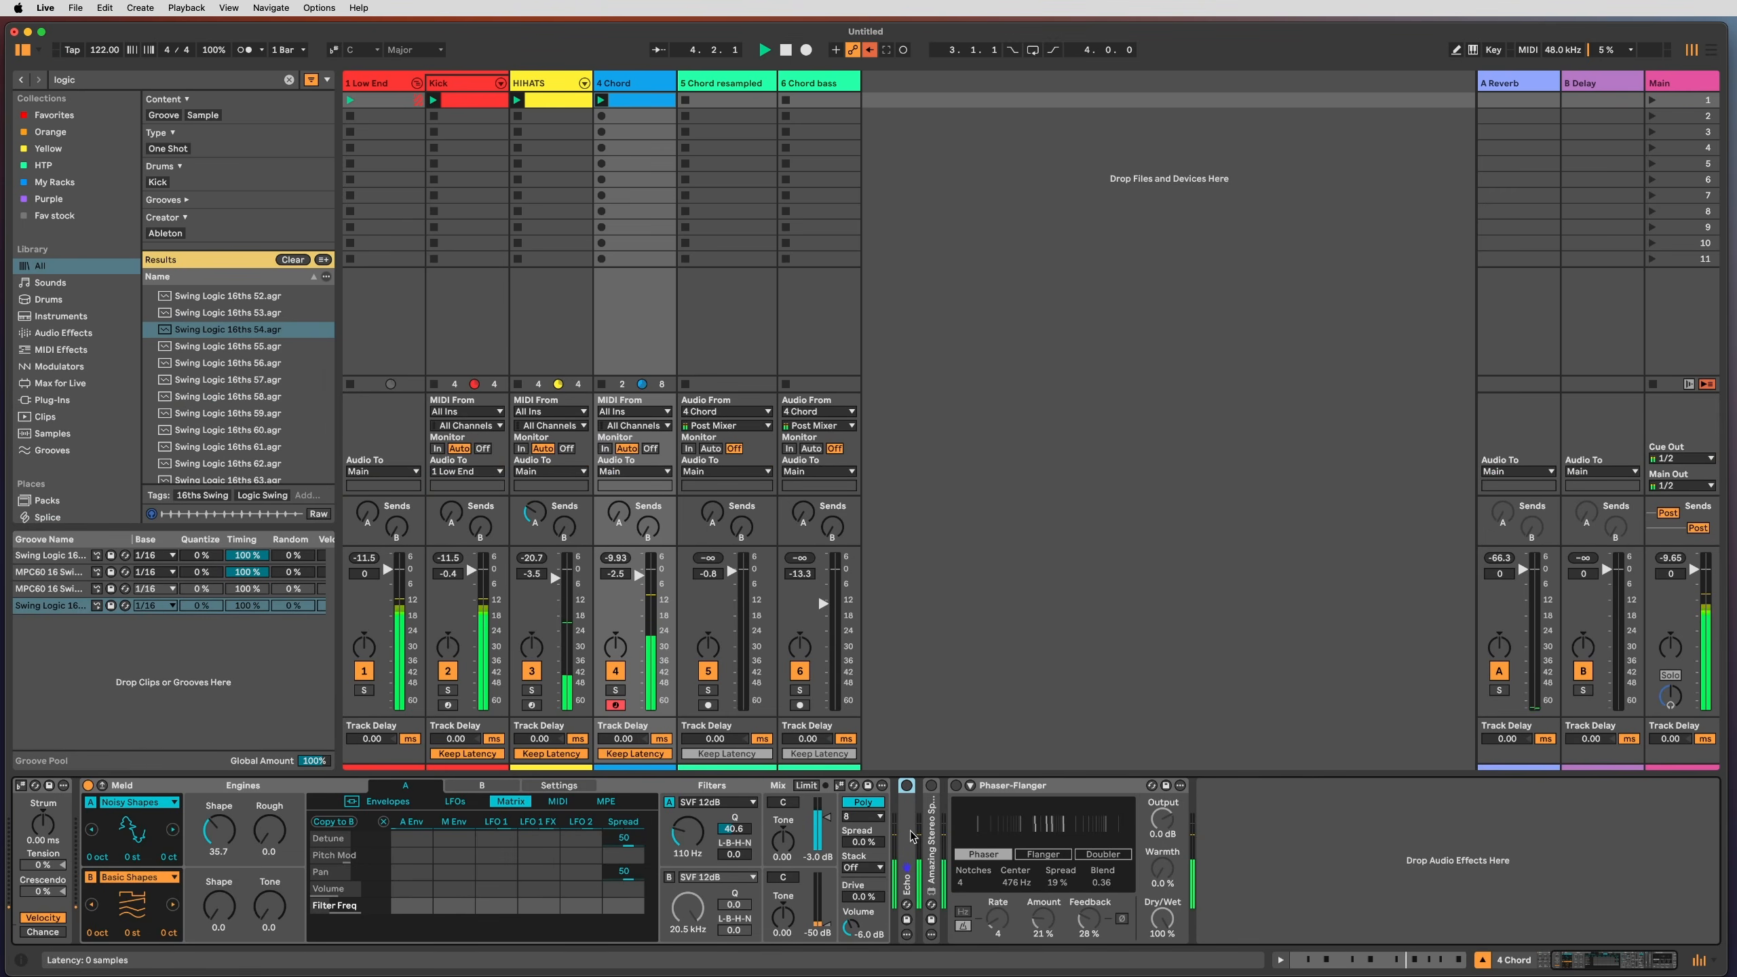
pyautogui.doubleClick(907, 876)
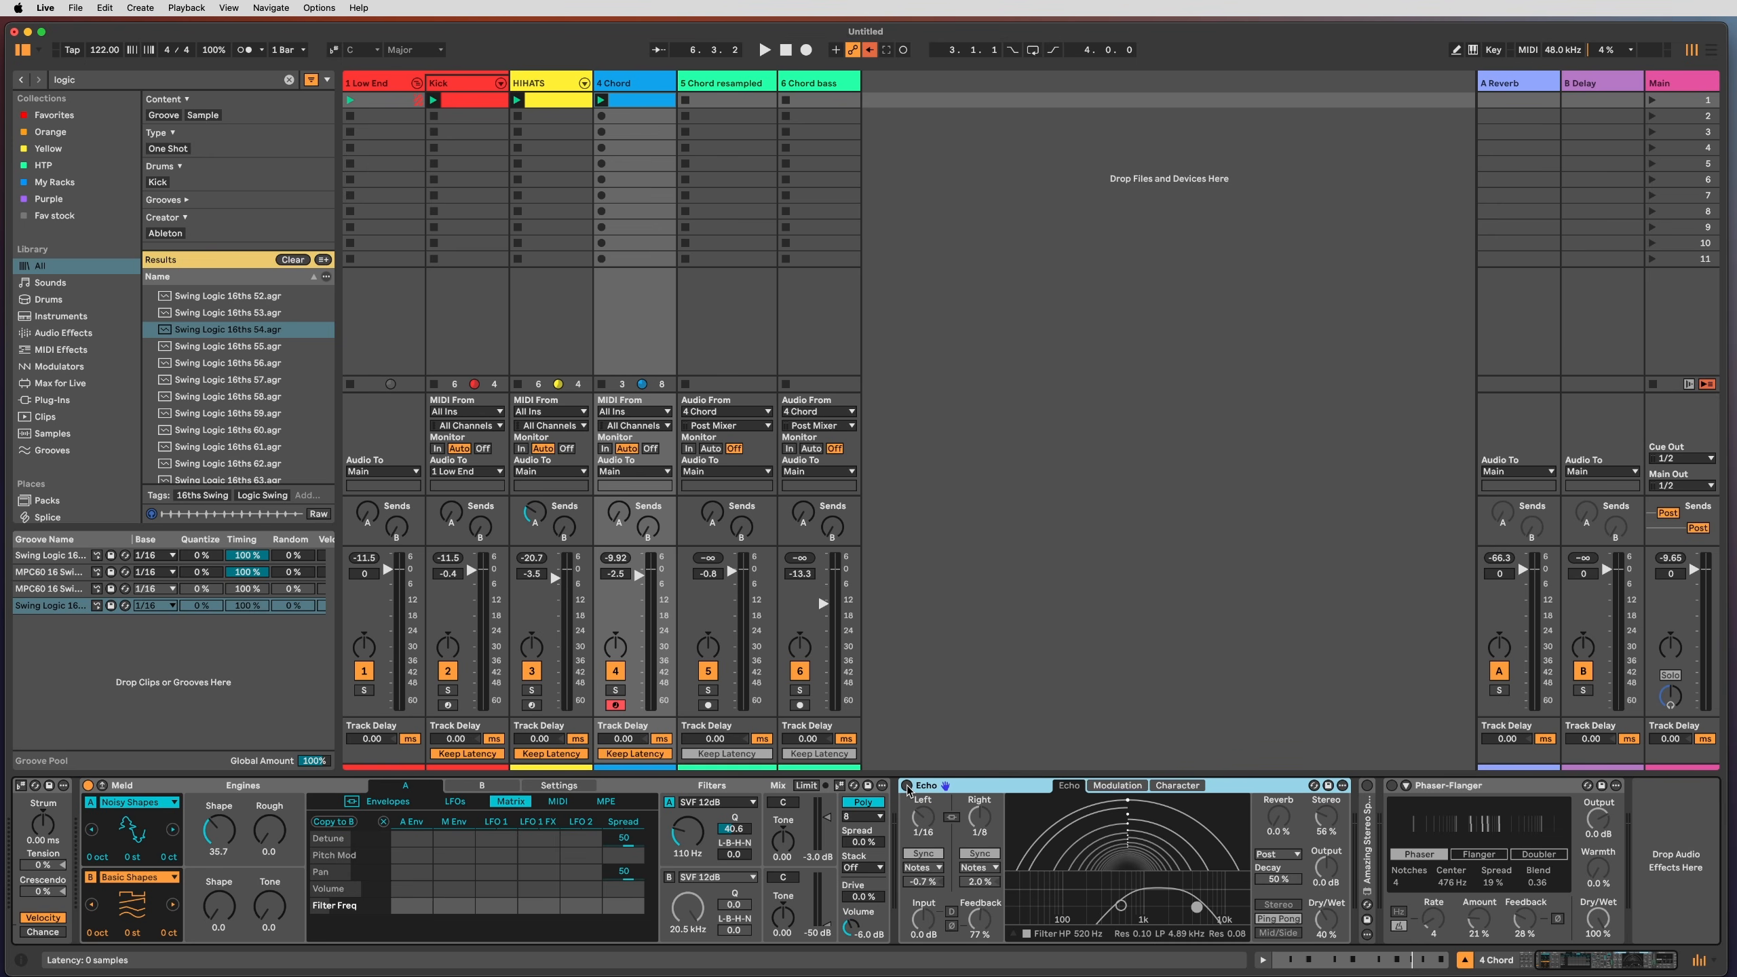
pyautogui.click(907, 786)
pyautogui.press('space')
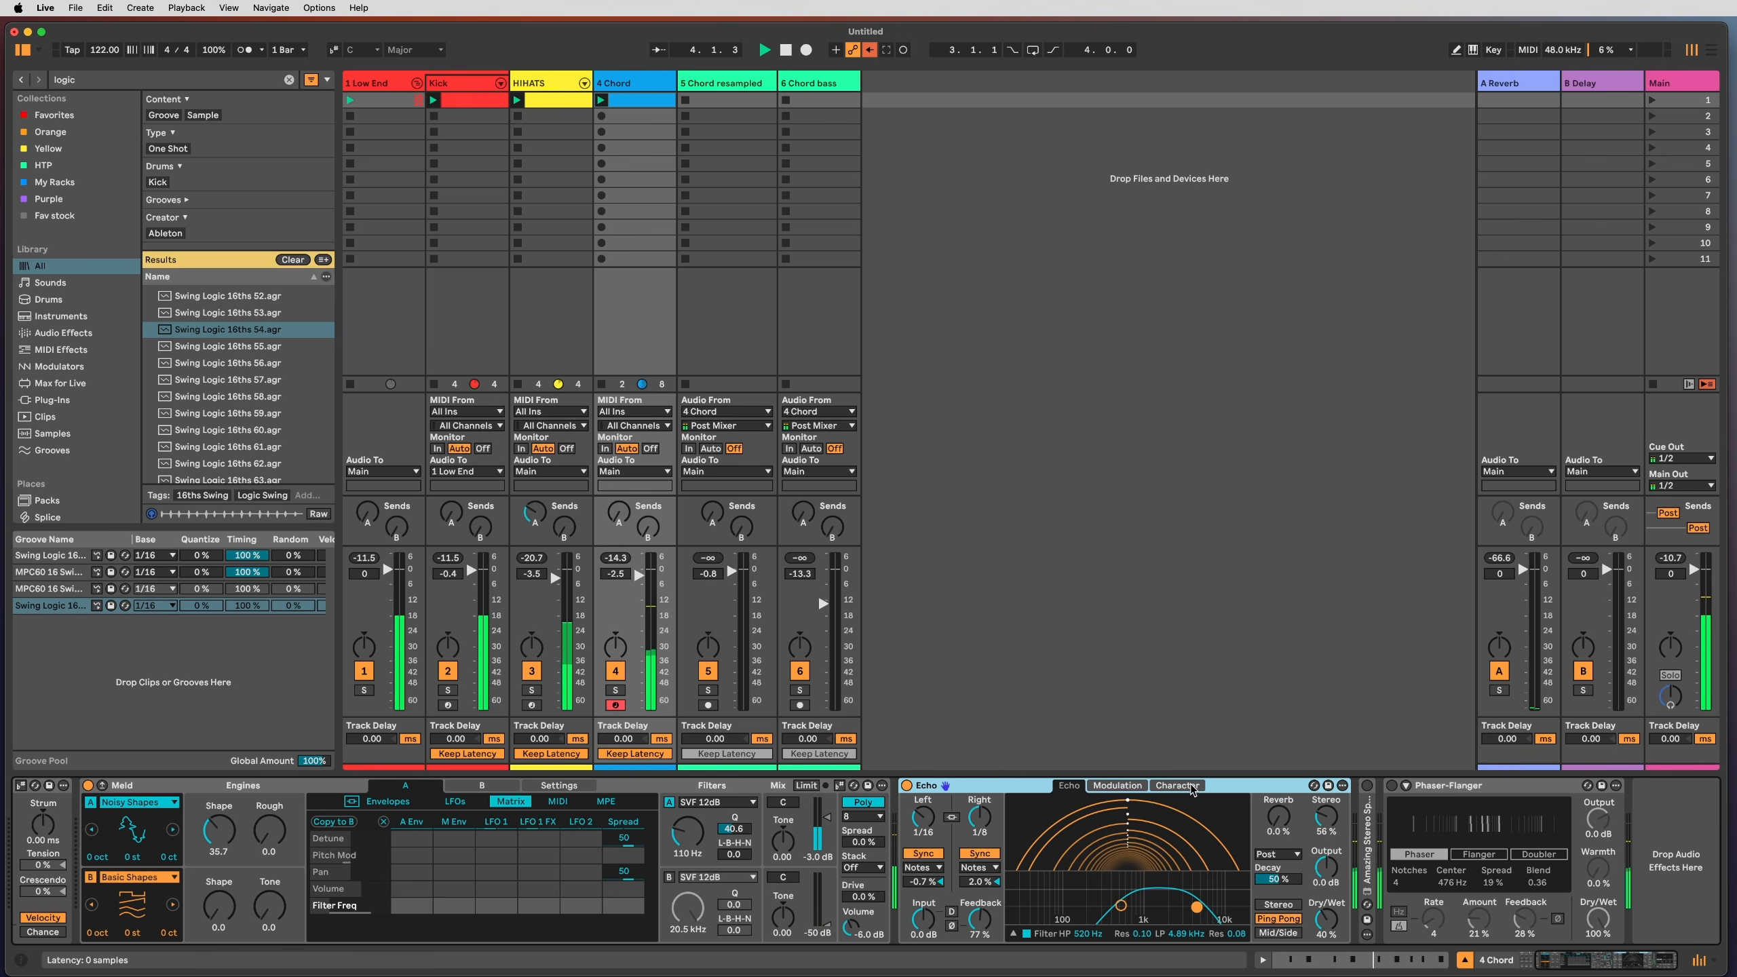
pyautogui.moveTo(986, 928); pyautogui.dragTo(979, 927)
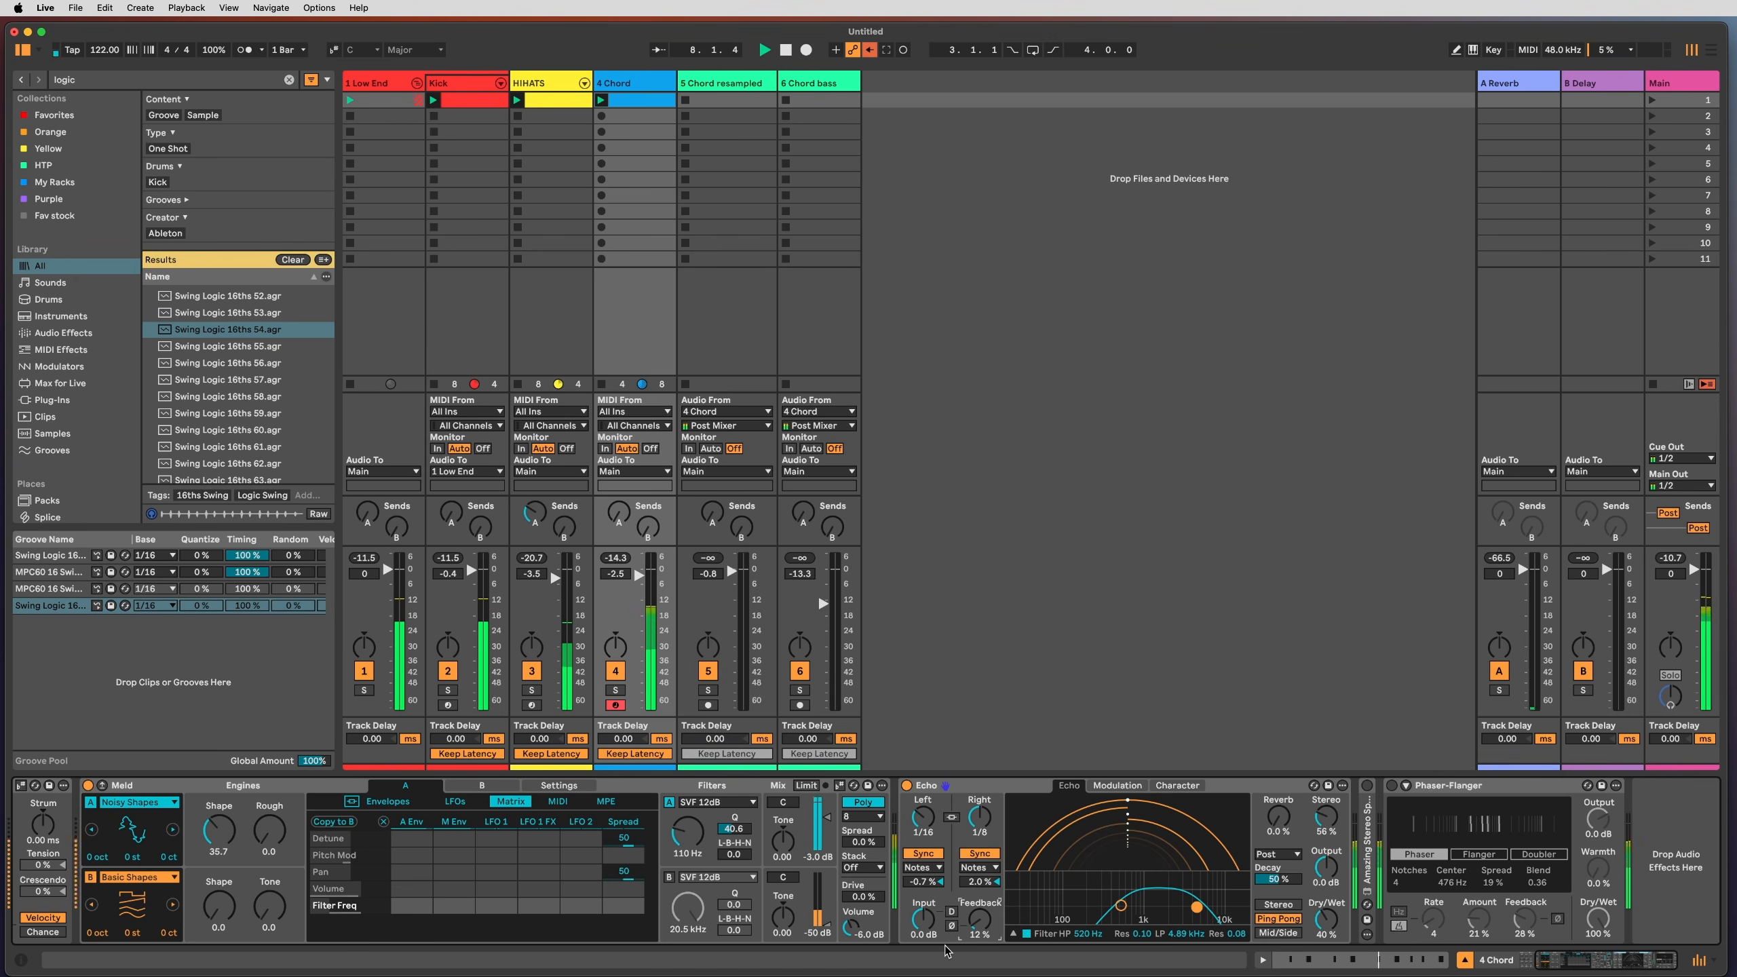
pyautogui.press('space')
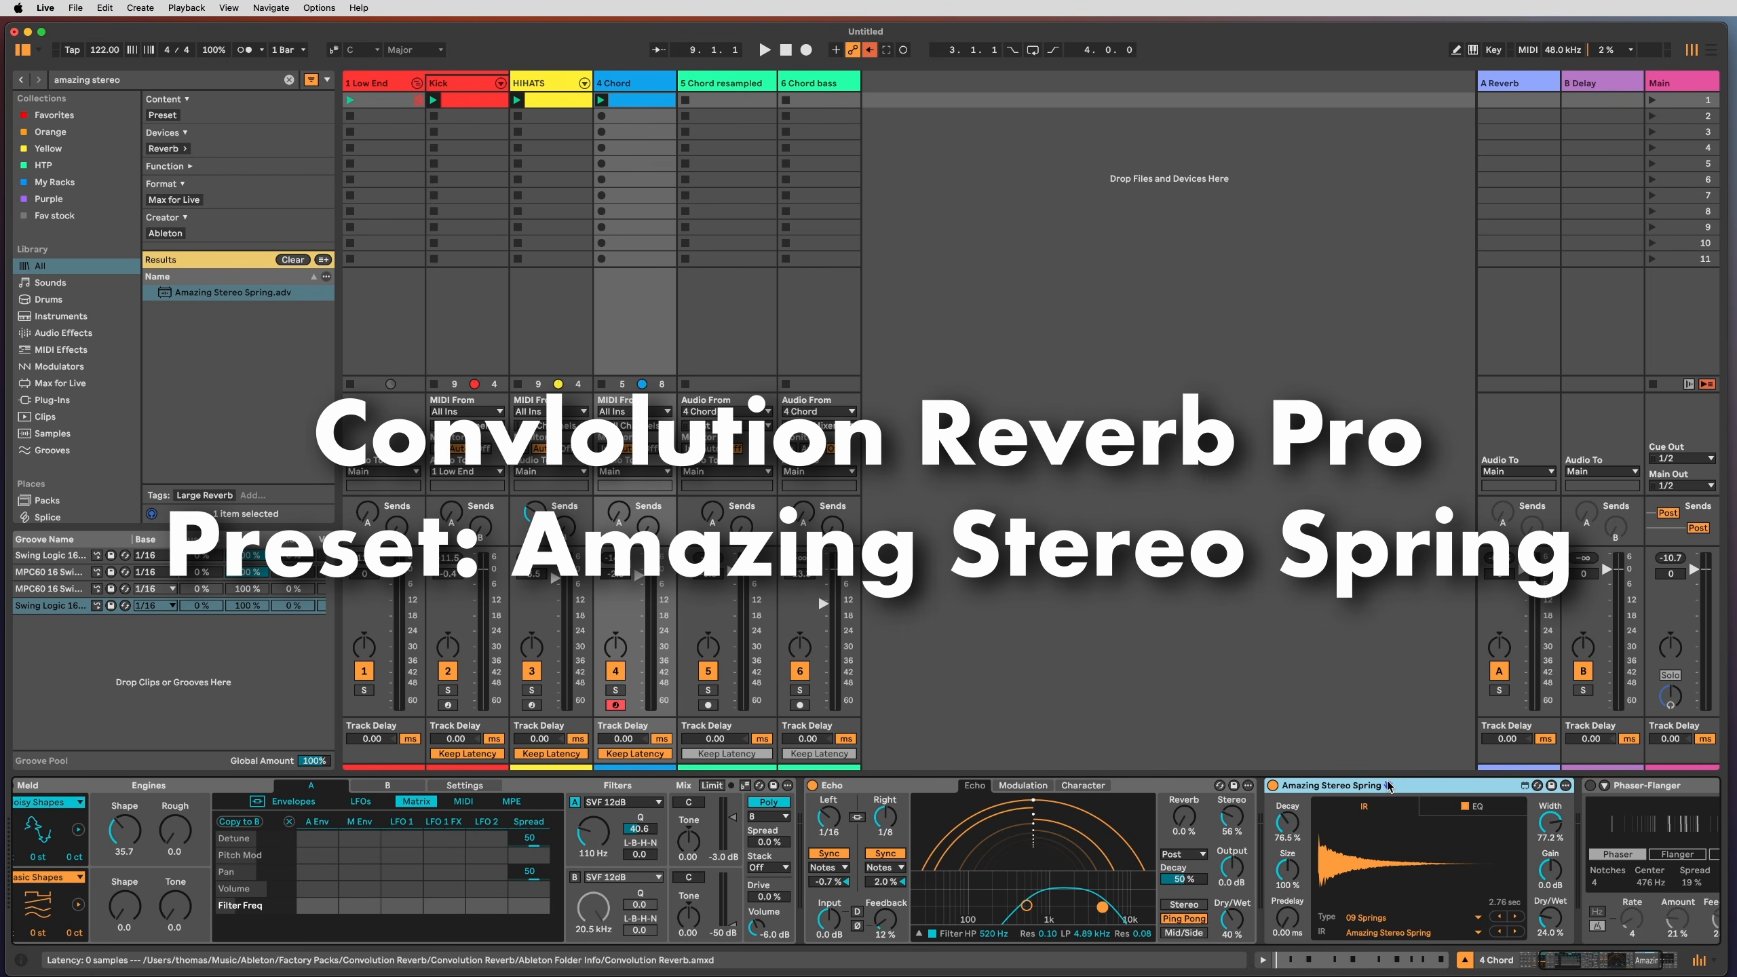
# Step: Fold the Echo device during playback and select the Phaser-Flanger
pyautogui.press('space')
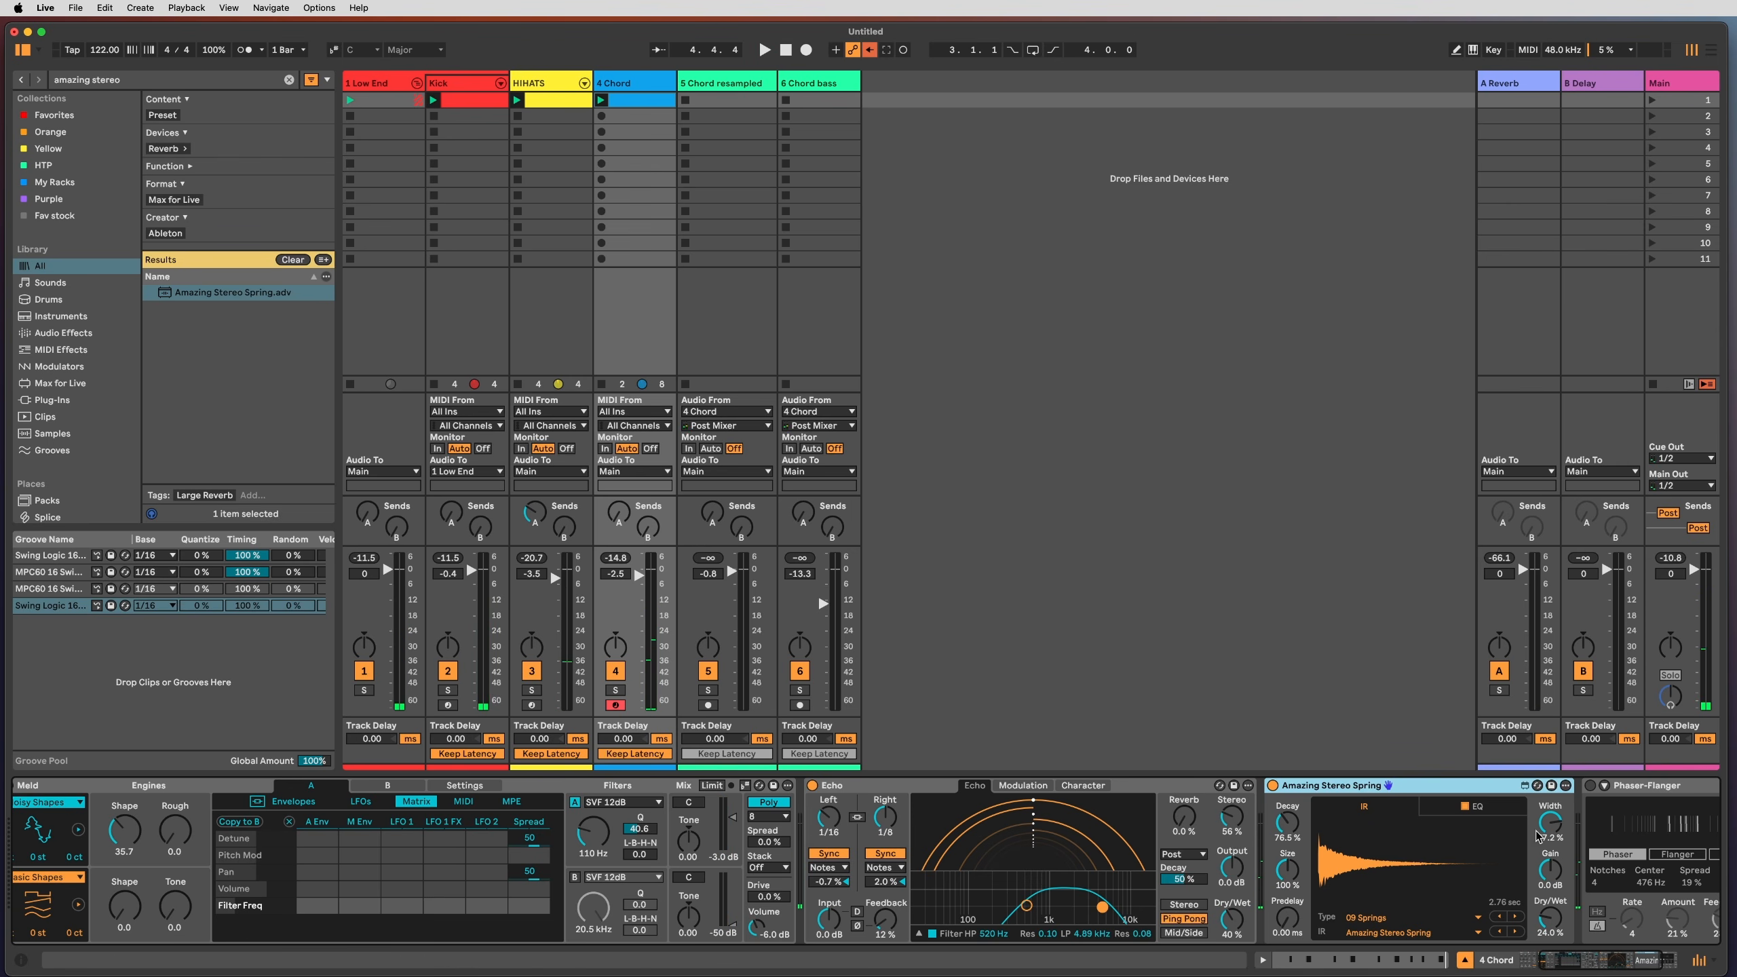
pyautogui.doubleClick(1138, 792)
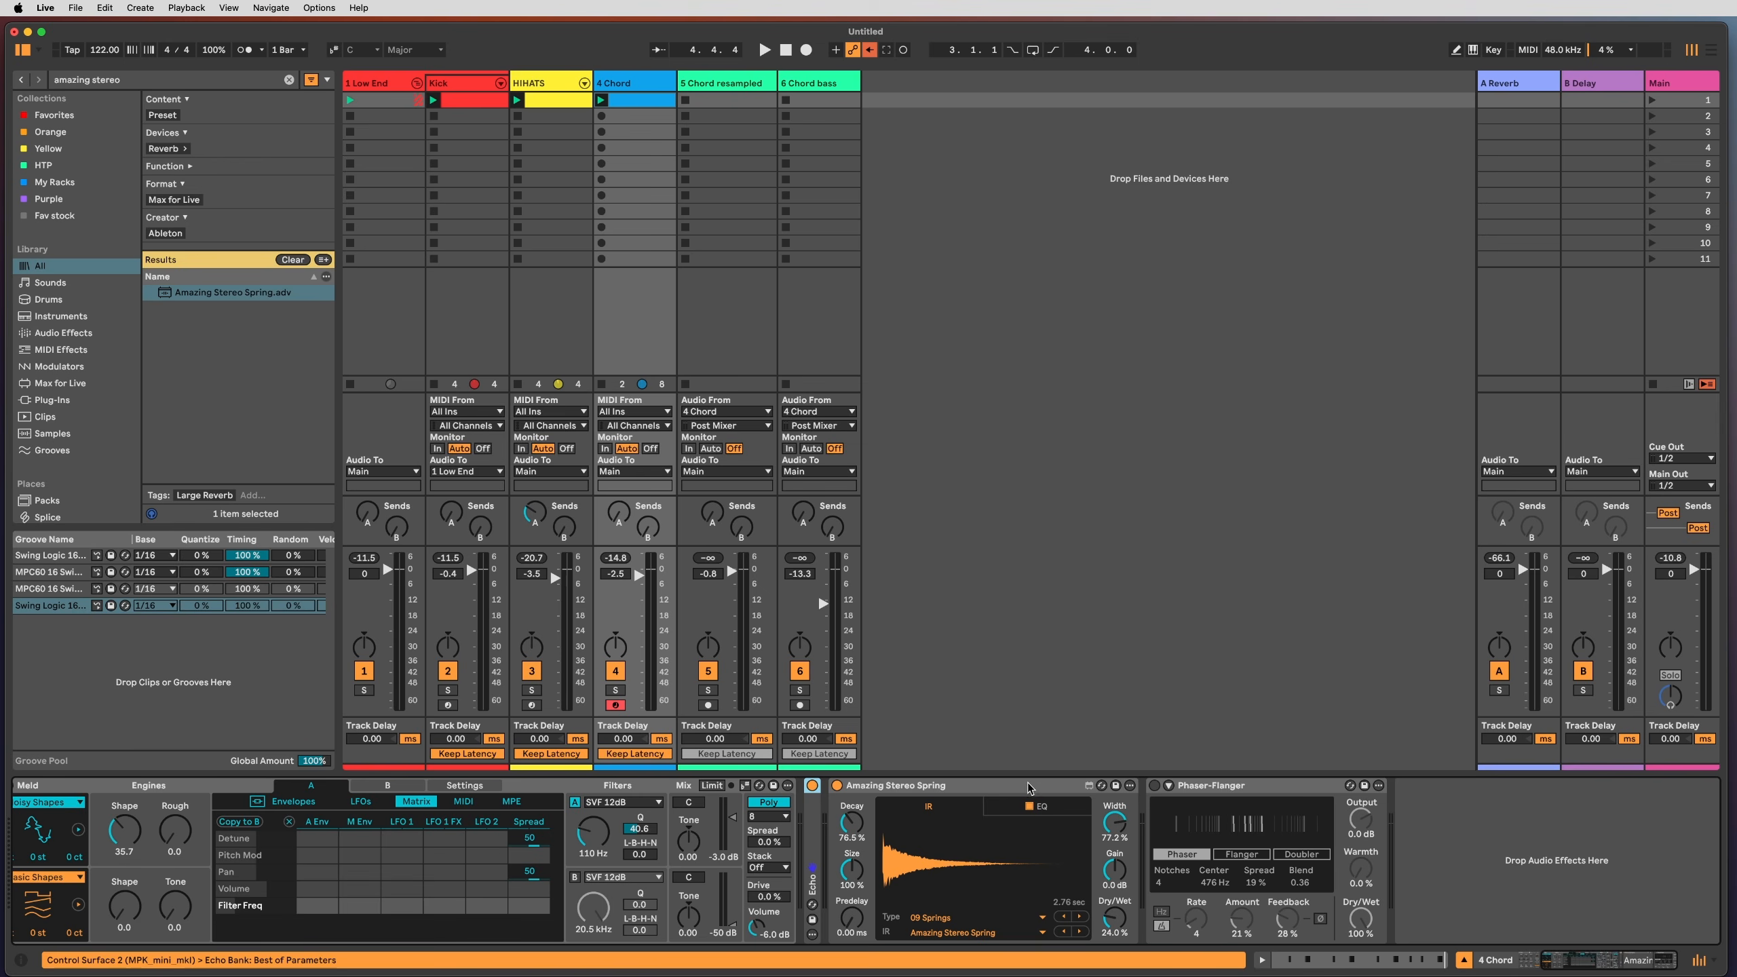
pyautogui.click(1231, 787)
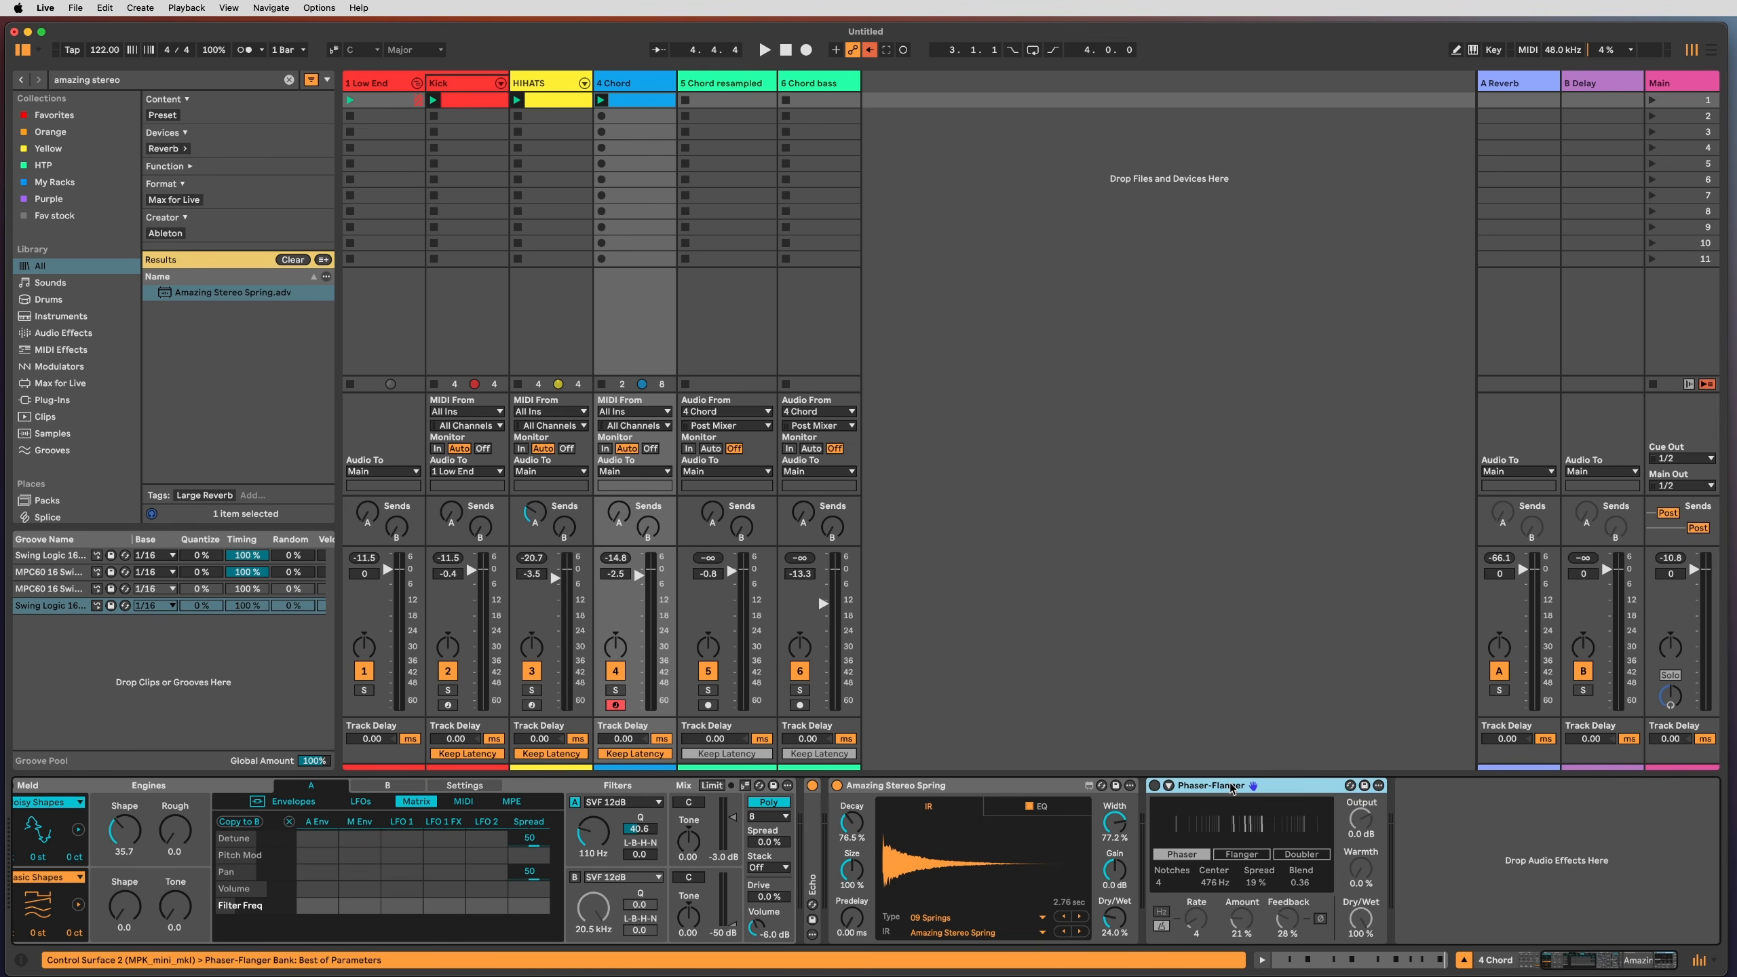
# Step: Enable the Phaser-Flanger with Dry/Wet about 29%, Amount 47% and Center 956 Hz
pyautogui.click(1154, 788)
pyautogui.press('space')
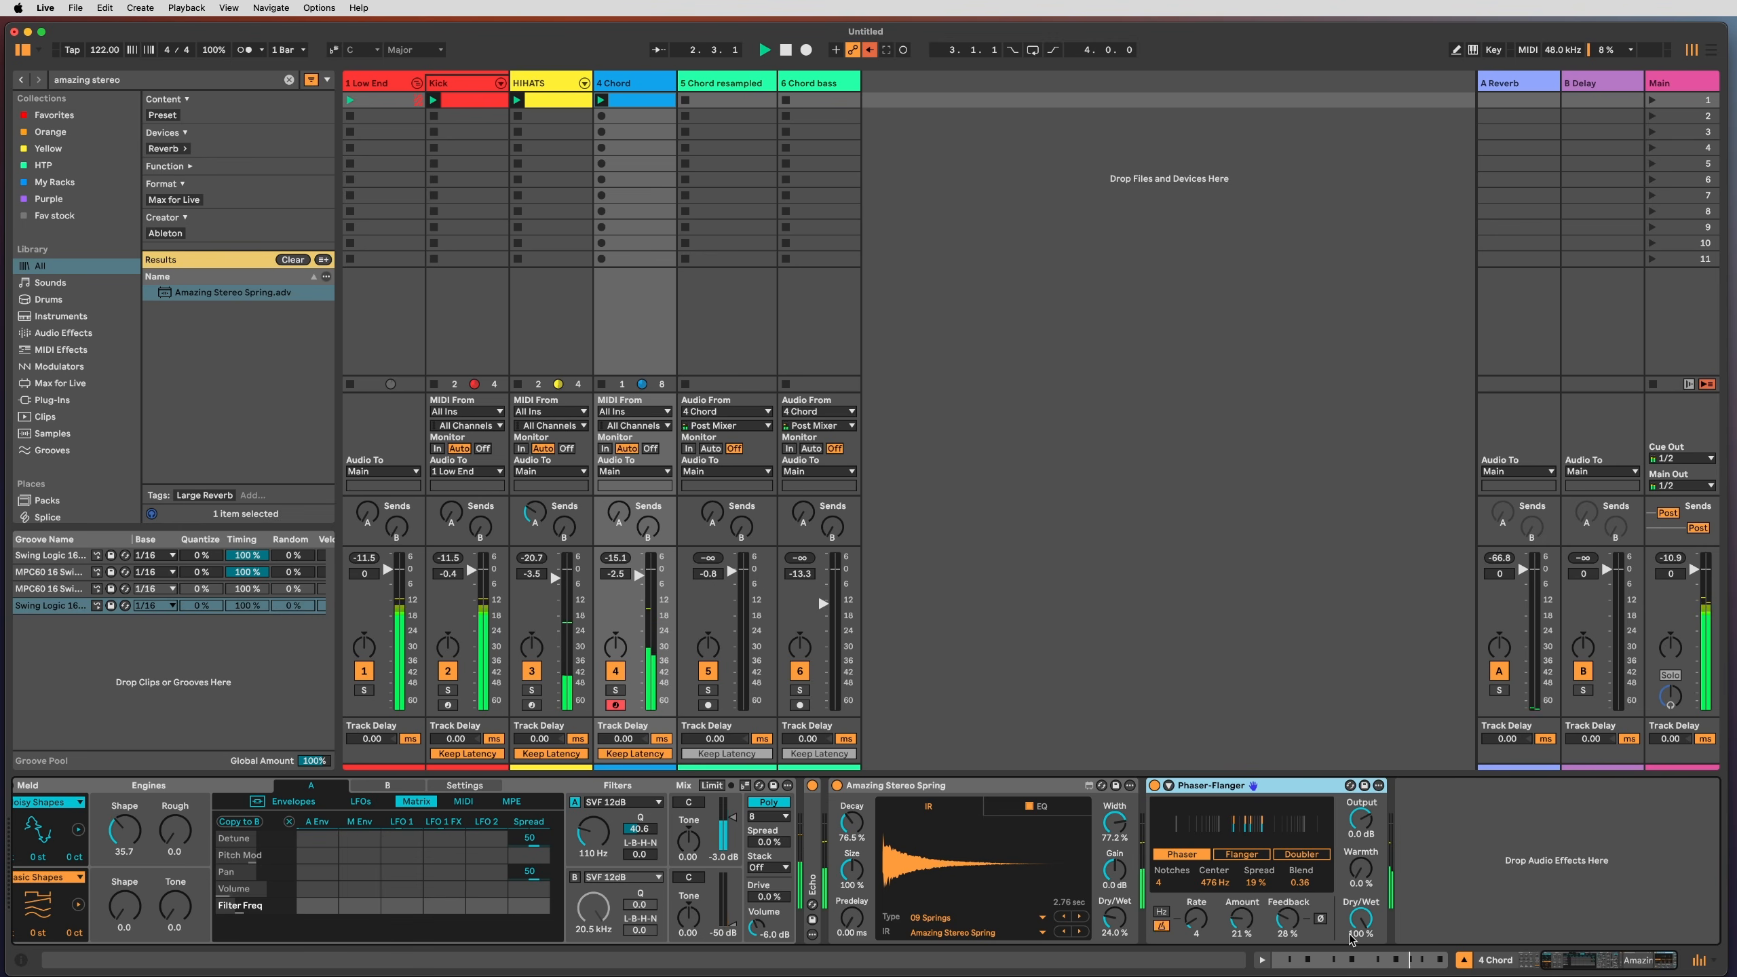
pyautogui.moveTo(1351, 940); pyautogui.dragTo(1351, 971)
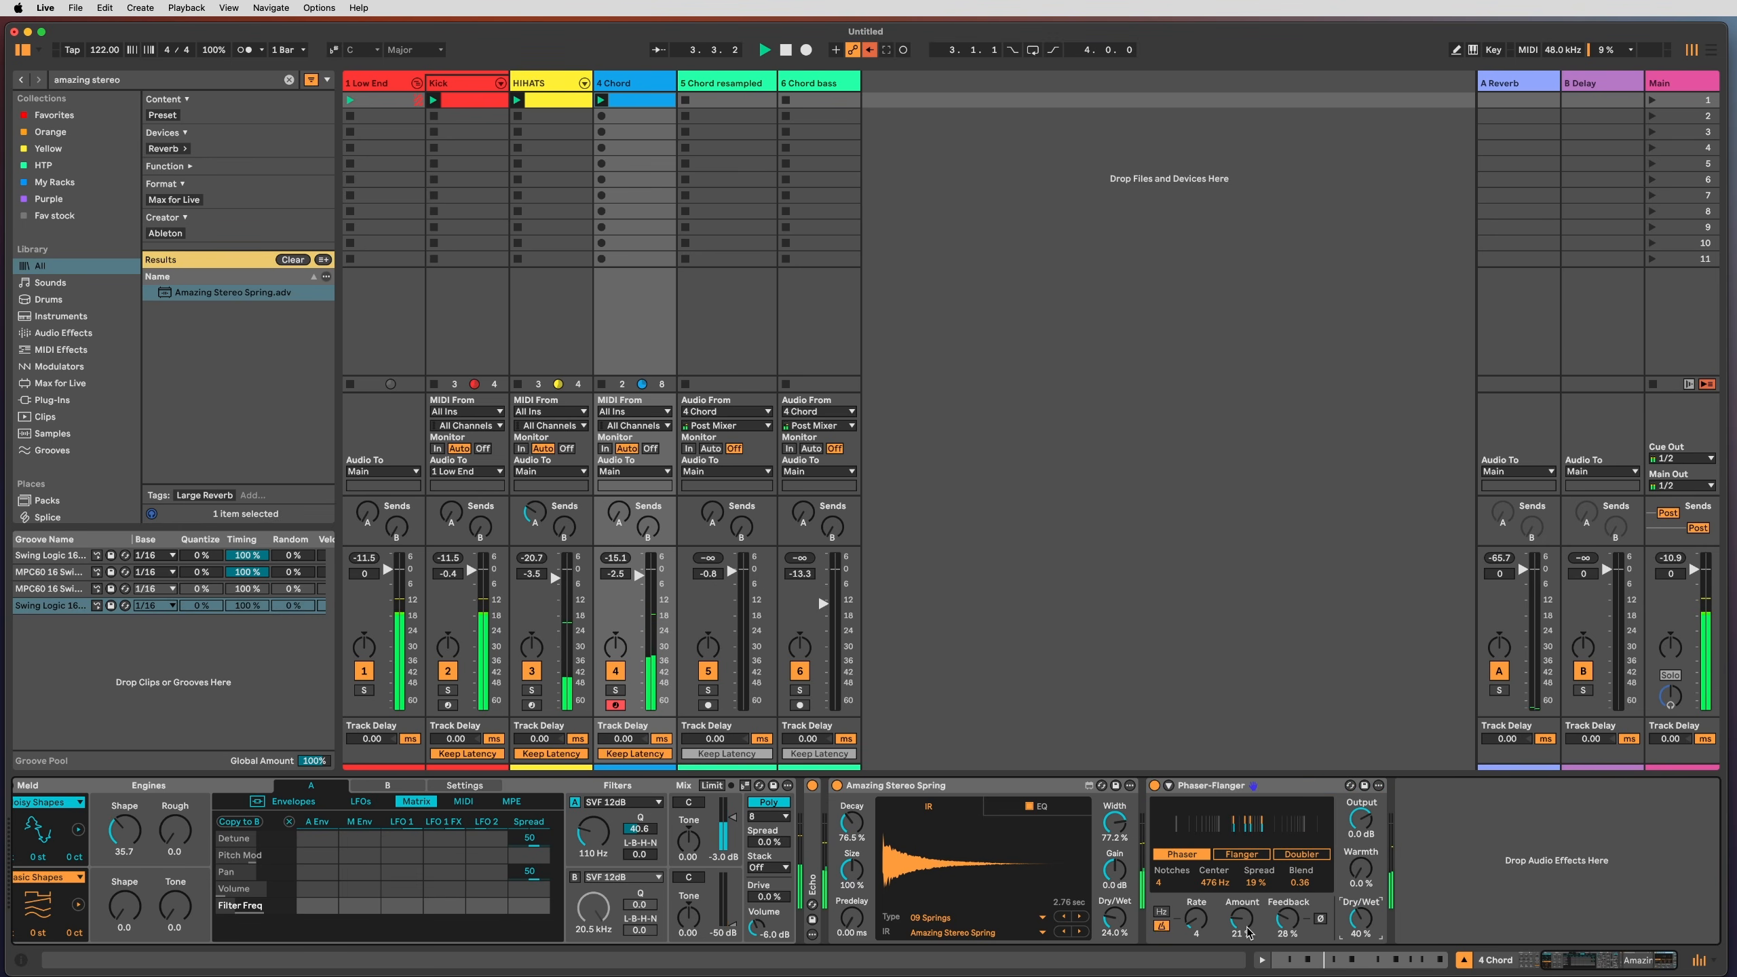
pyautogui.moveTo(1239, 920)
pyautogui.mouseDown()
pyautogui.moveTo(1239, 890)
pyautogui.moveTo(1219, 895)
pyautogui.mouseUp()
pyautogui.moveTo(1360, 918); pyautogui.dragTo(1360, 930)
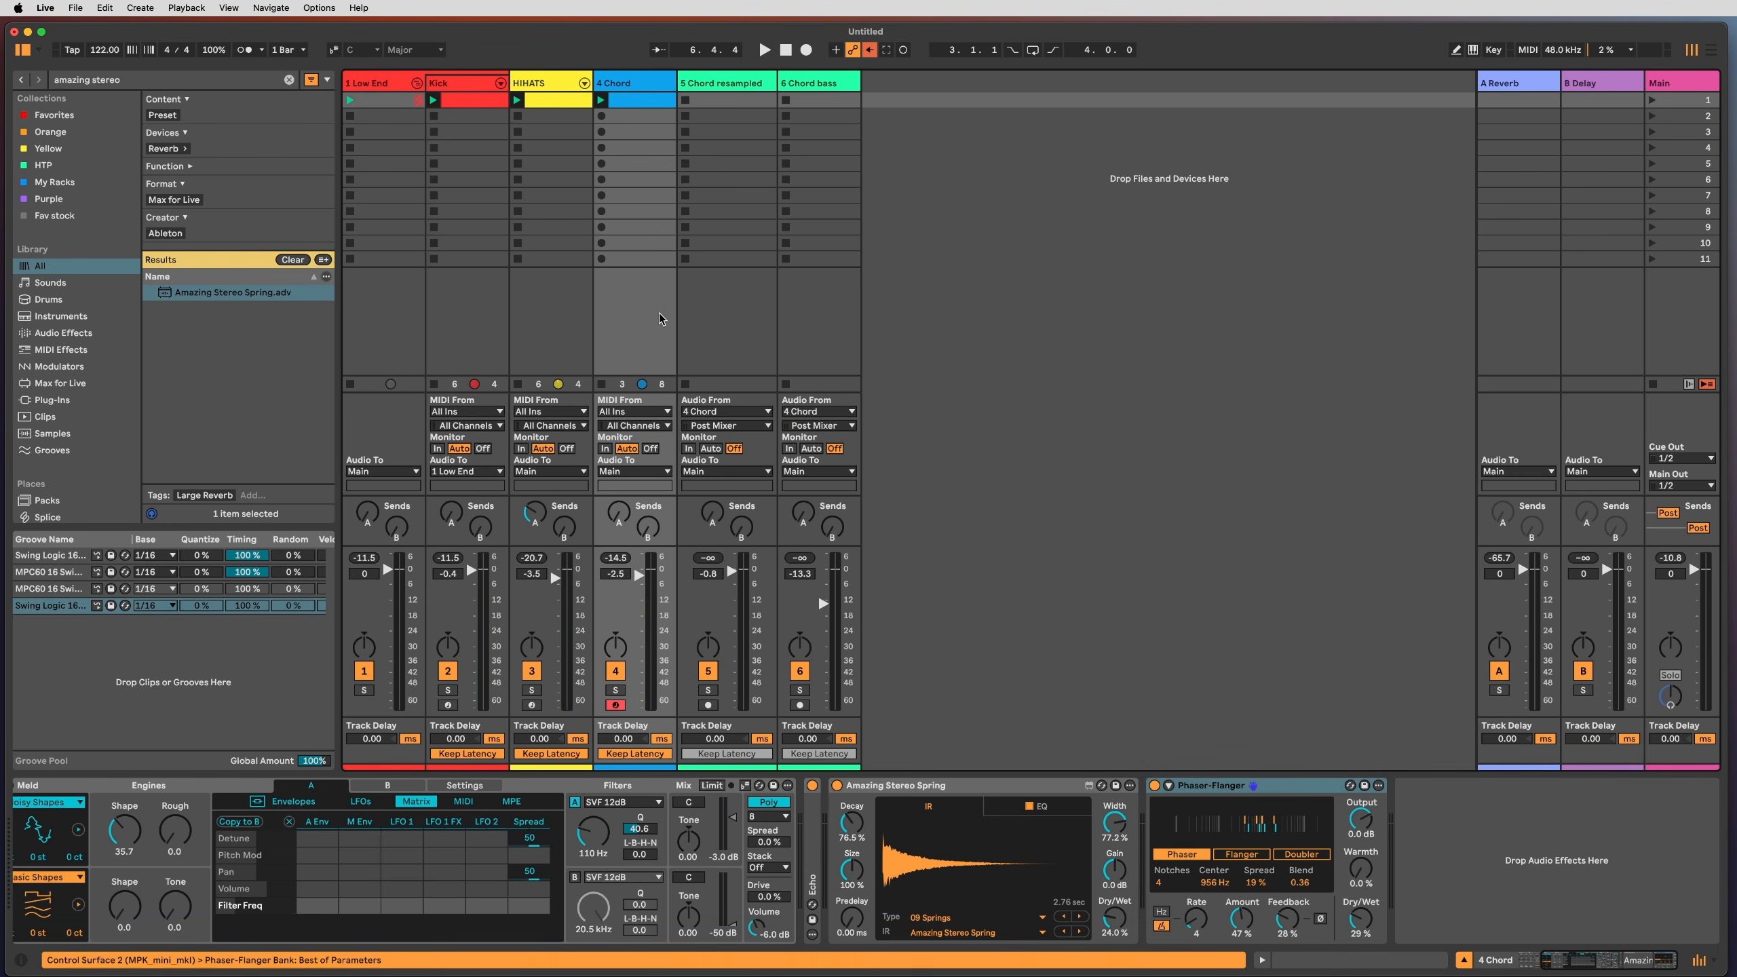
# Step: Set track 5 to input from 4 Chord, deactivate and arm it, then record into its first slot
pyautogui.click(698, 300)
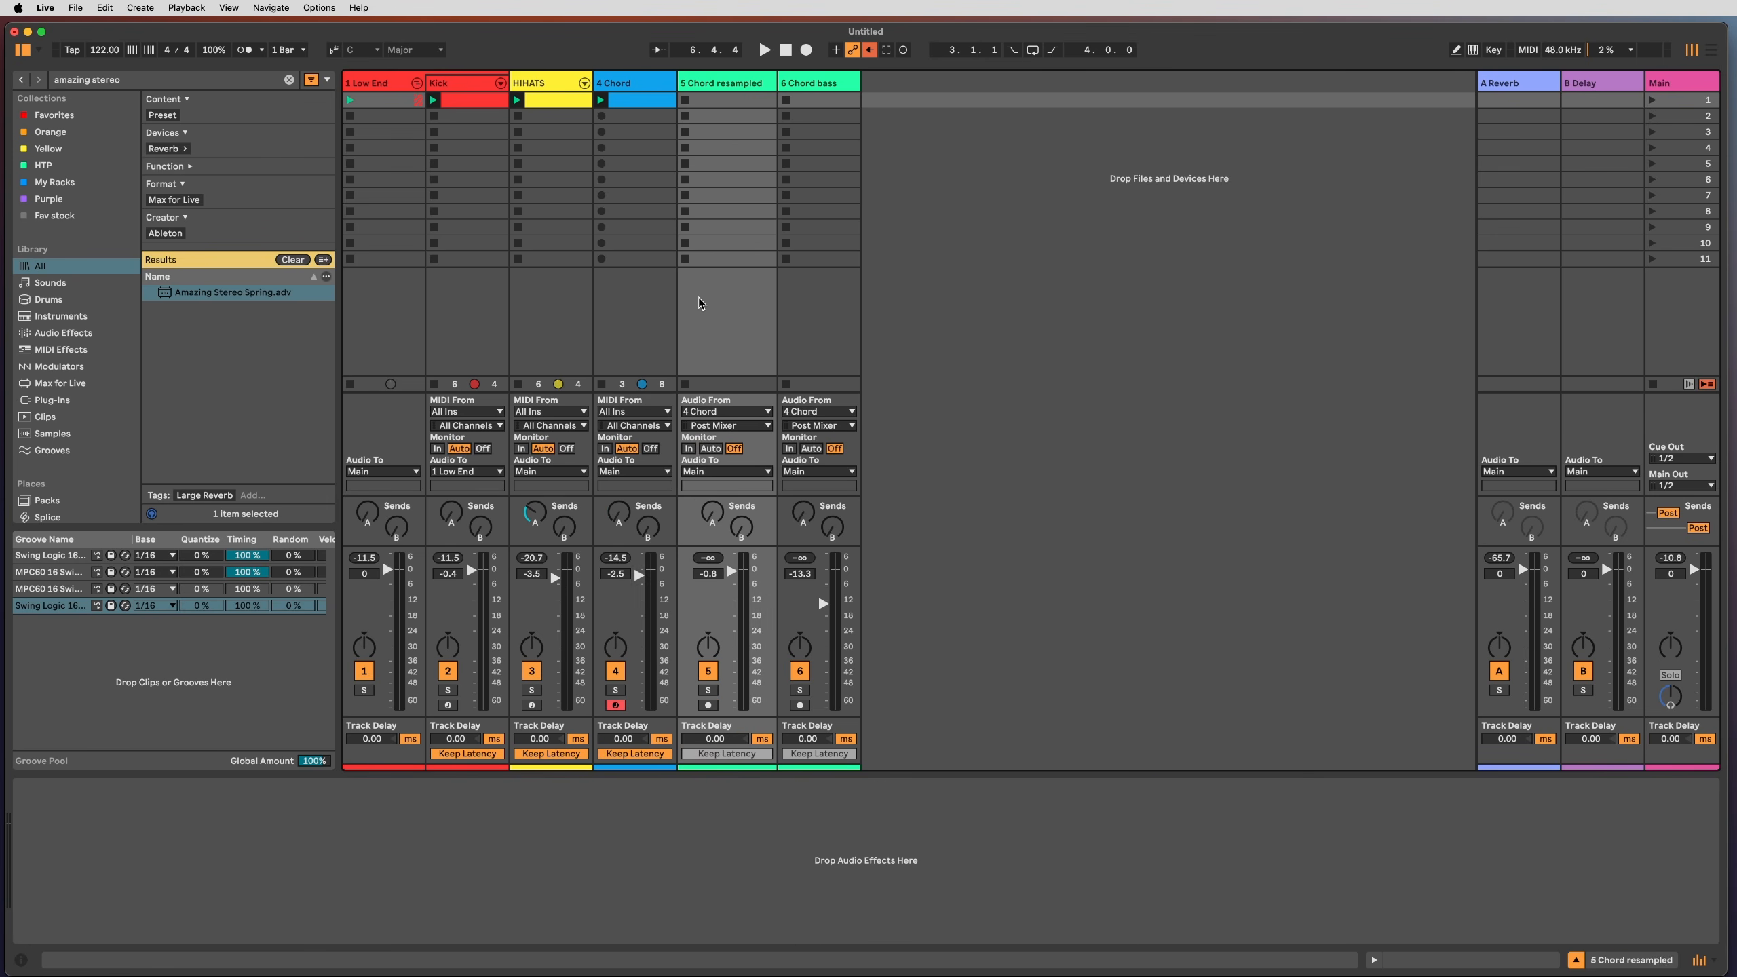
pyautogui.click(742, 417)
pyautogui.click(716, 517)
pyautogui.click(708, 672)
pyautogui.click(707, 705)
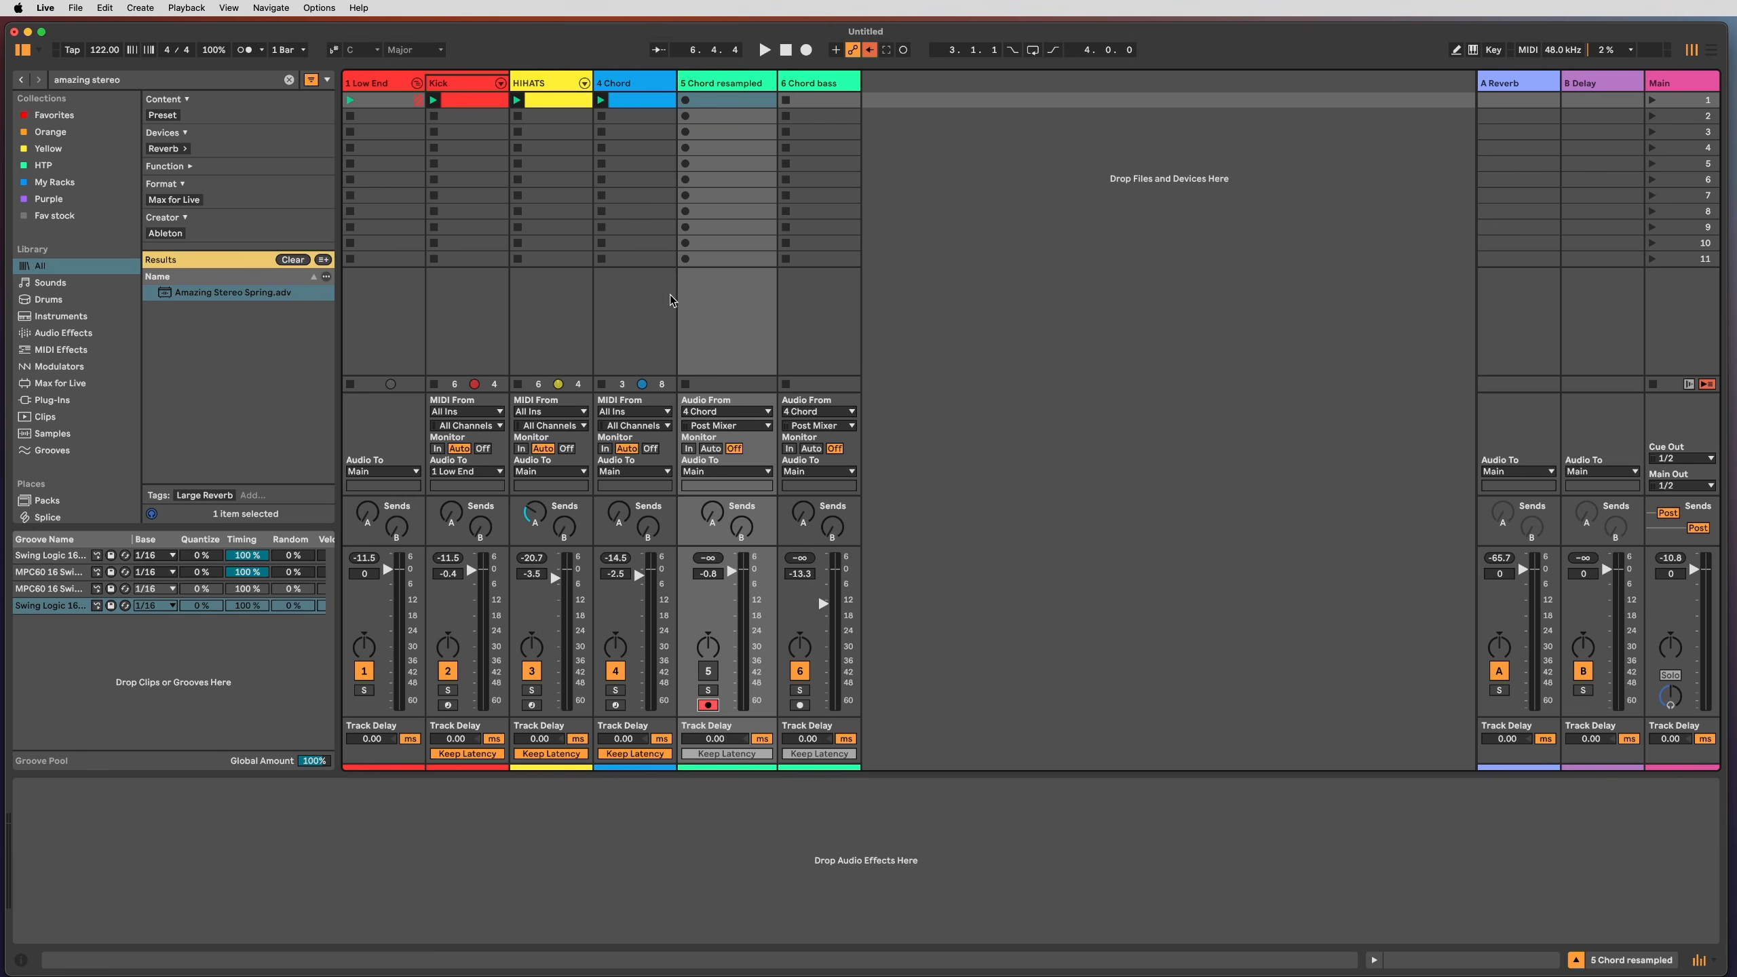
pyautogui.click(711, 314)
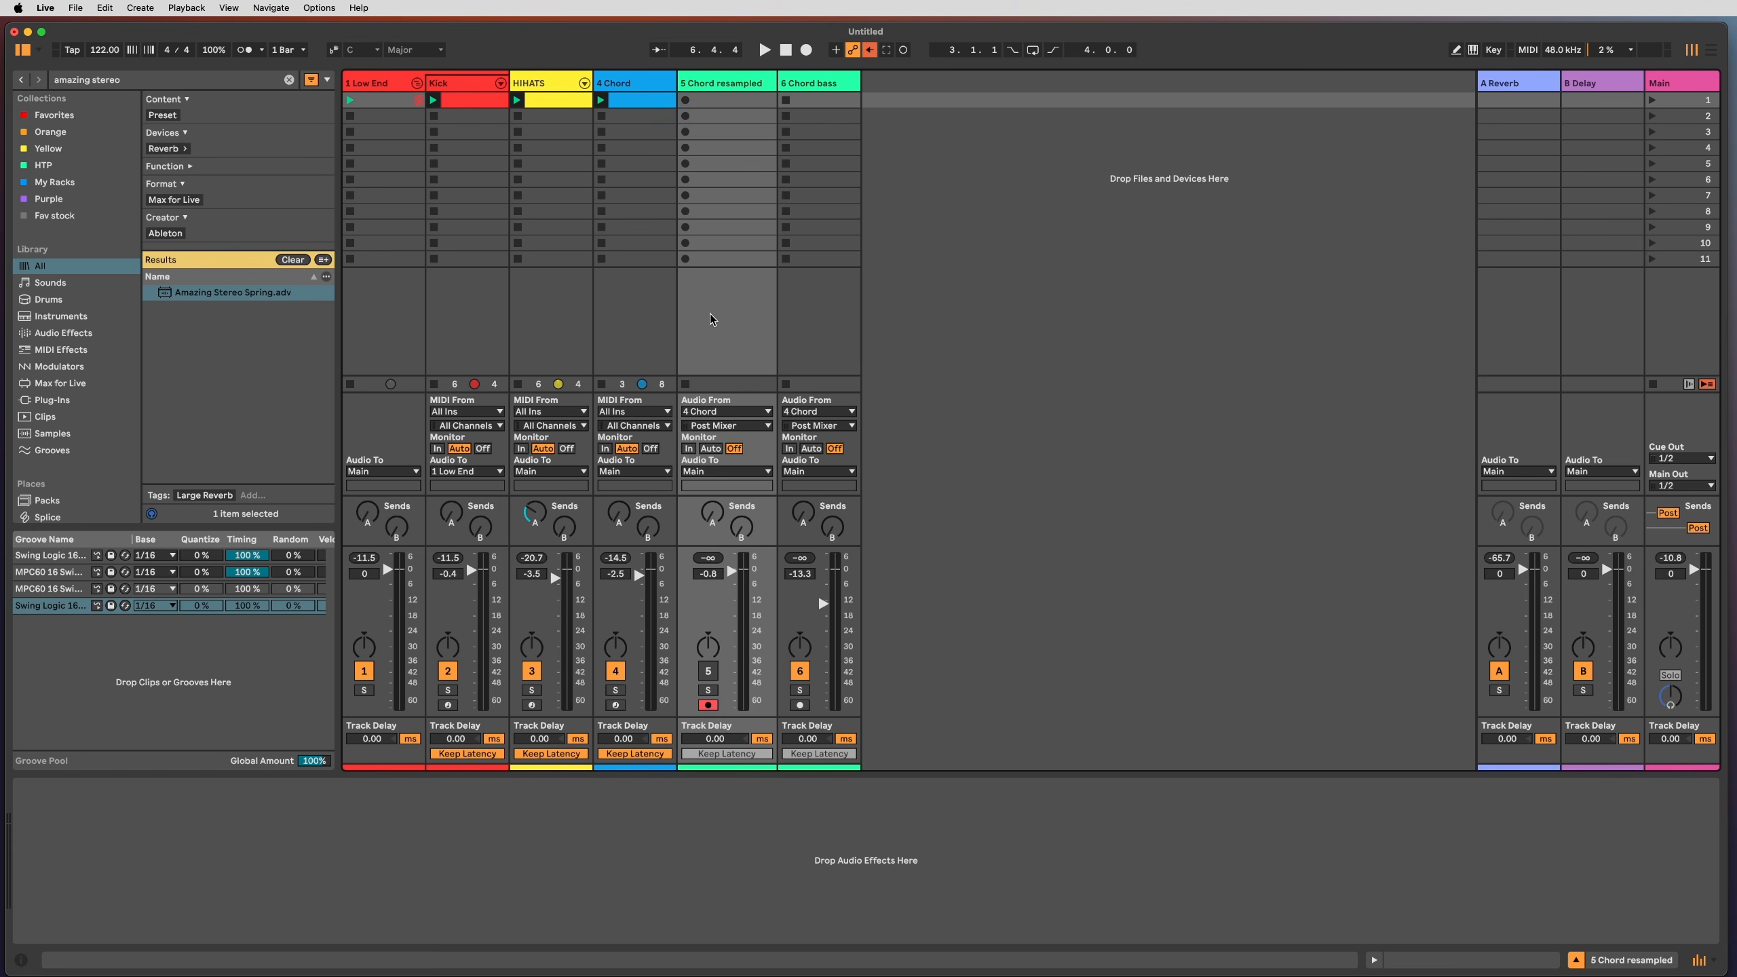
pyautogui.click(687, 100)
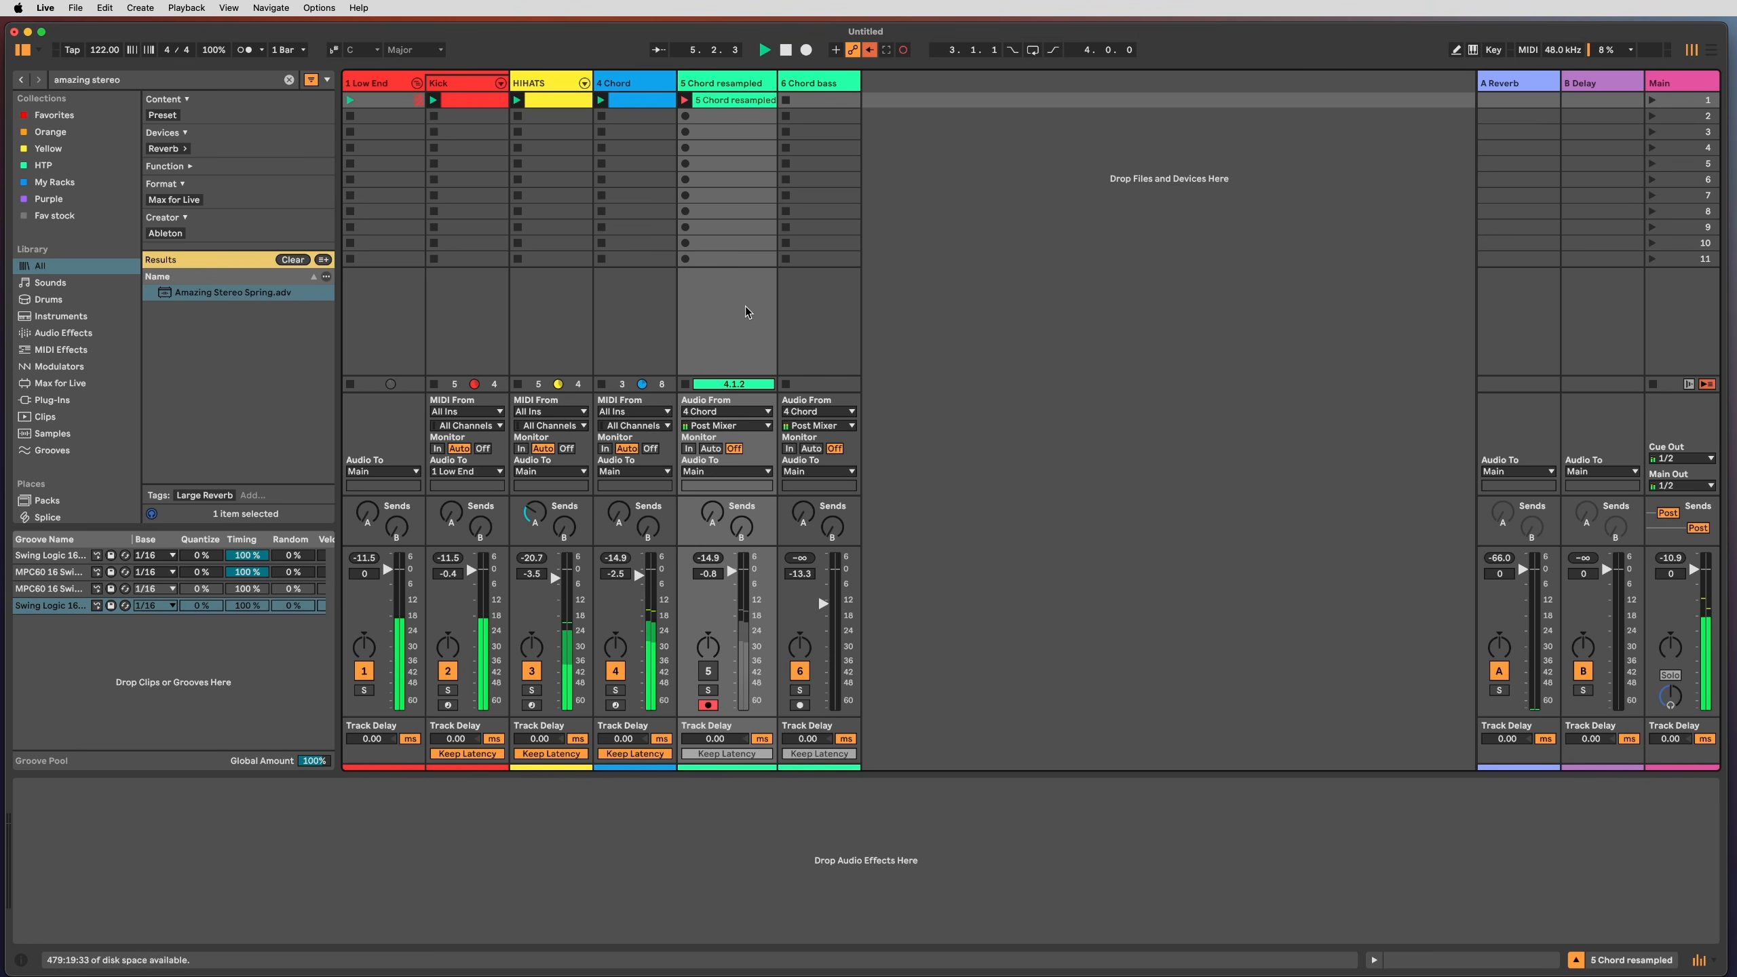
# Step: Set the 4 Chord Echo filter to 749 Hz–7.05 kHz with feedback at 8.3%
pyautogui.click(620, 84)
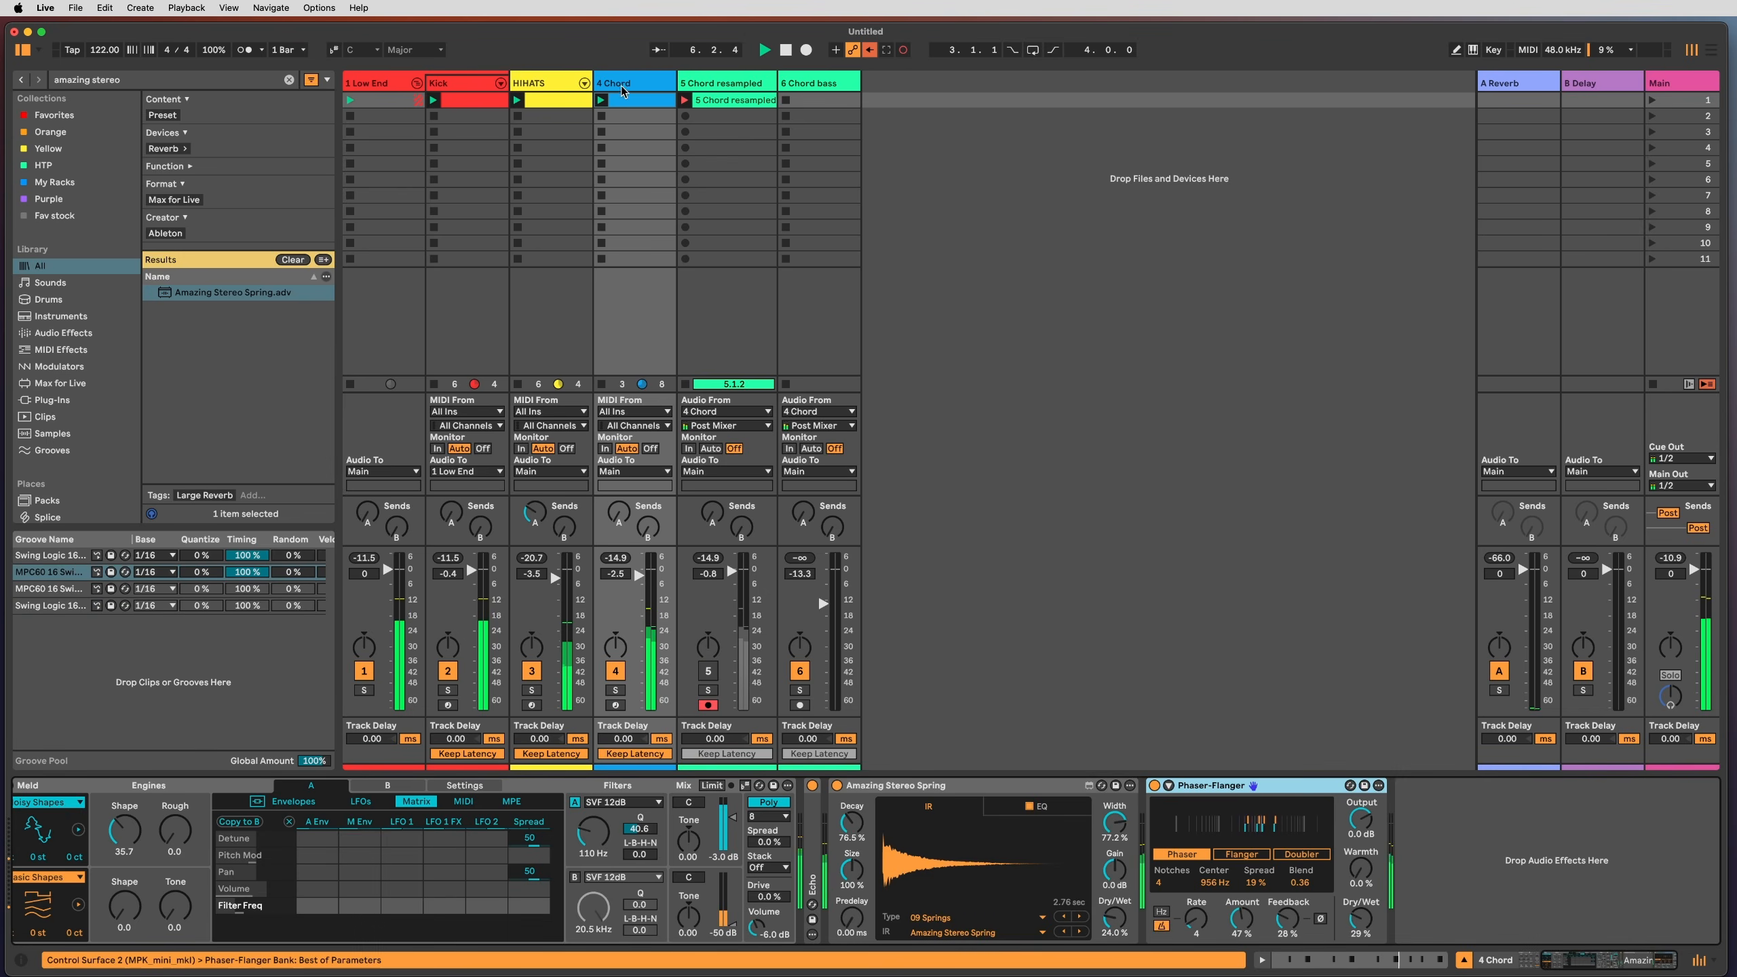
pyautogui.doubleClick(813, 883)
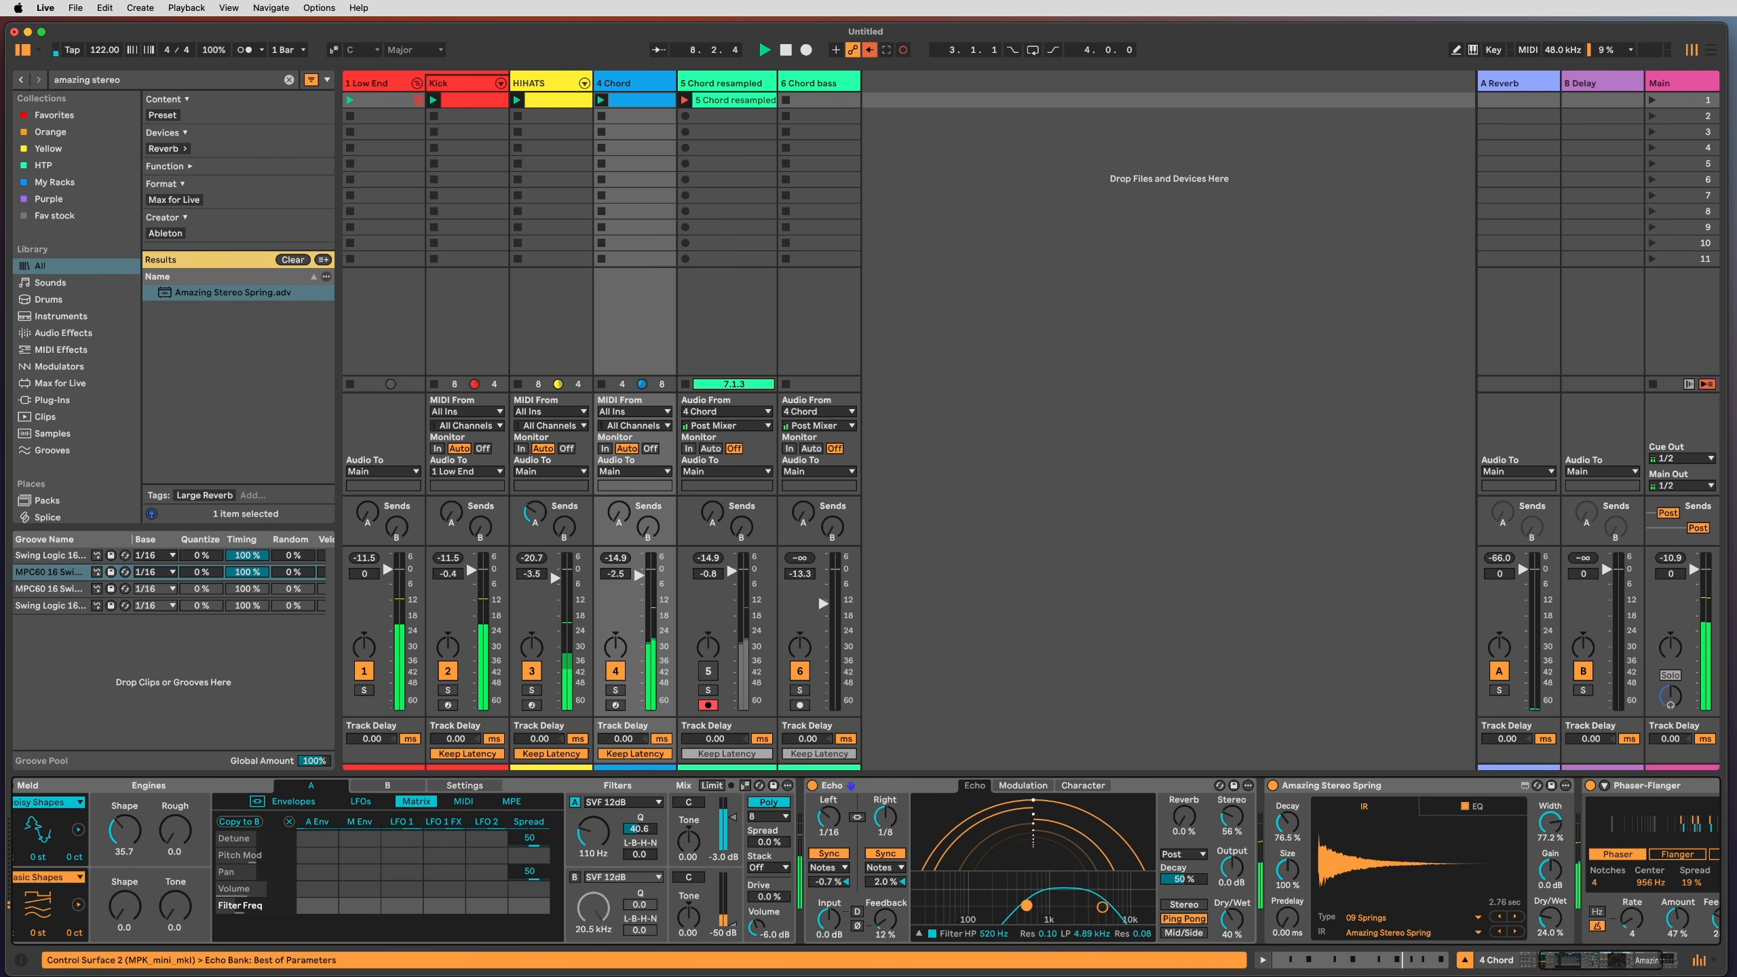
pyautogui.moveTo(1031, 910); pyautogui.dragTo(1116, 904)
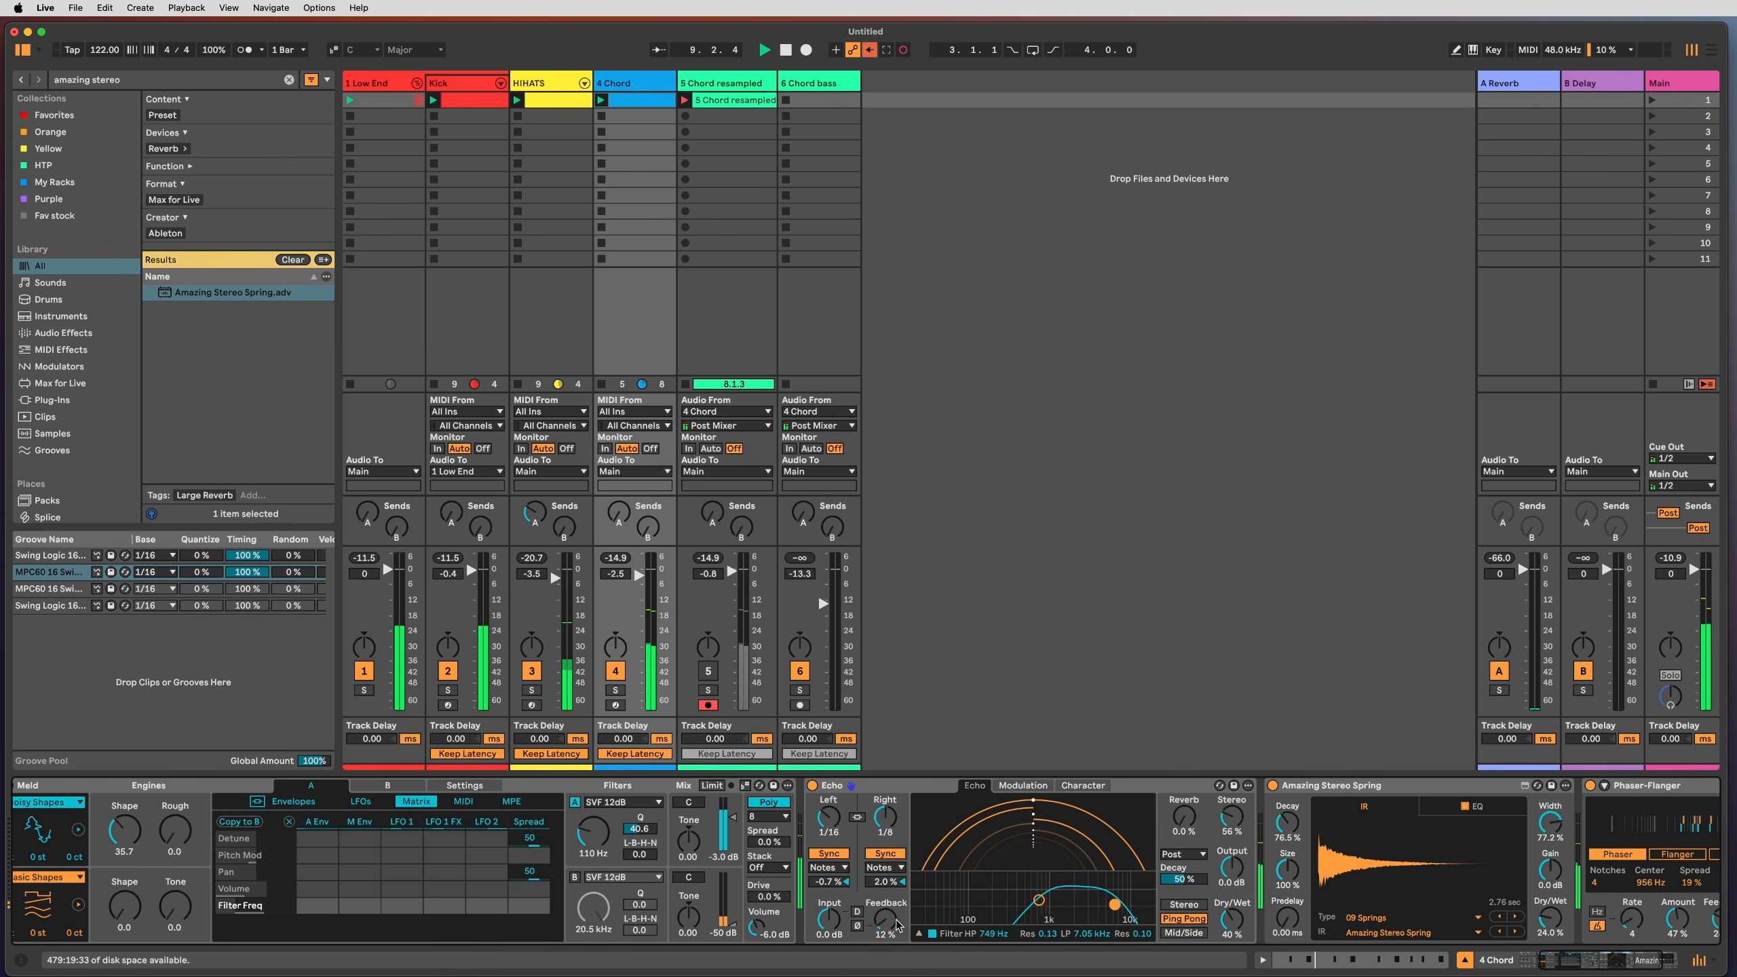
pyautogui.moveTo(885, 918); pyautogui.dragTo(885, 821)
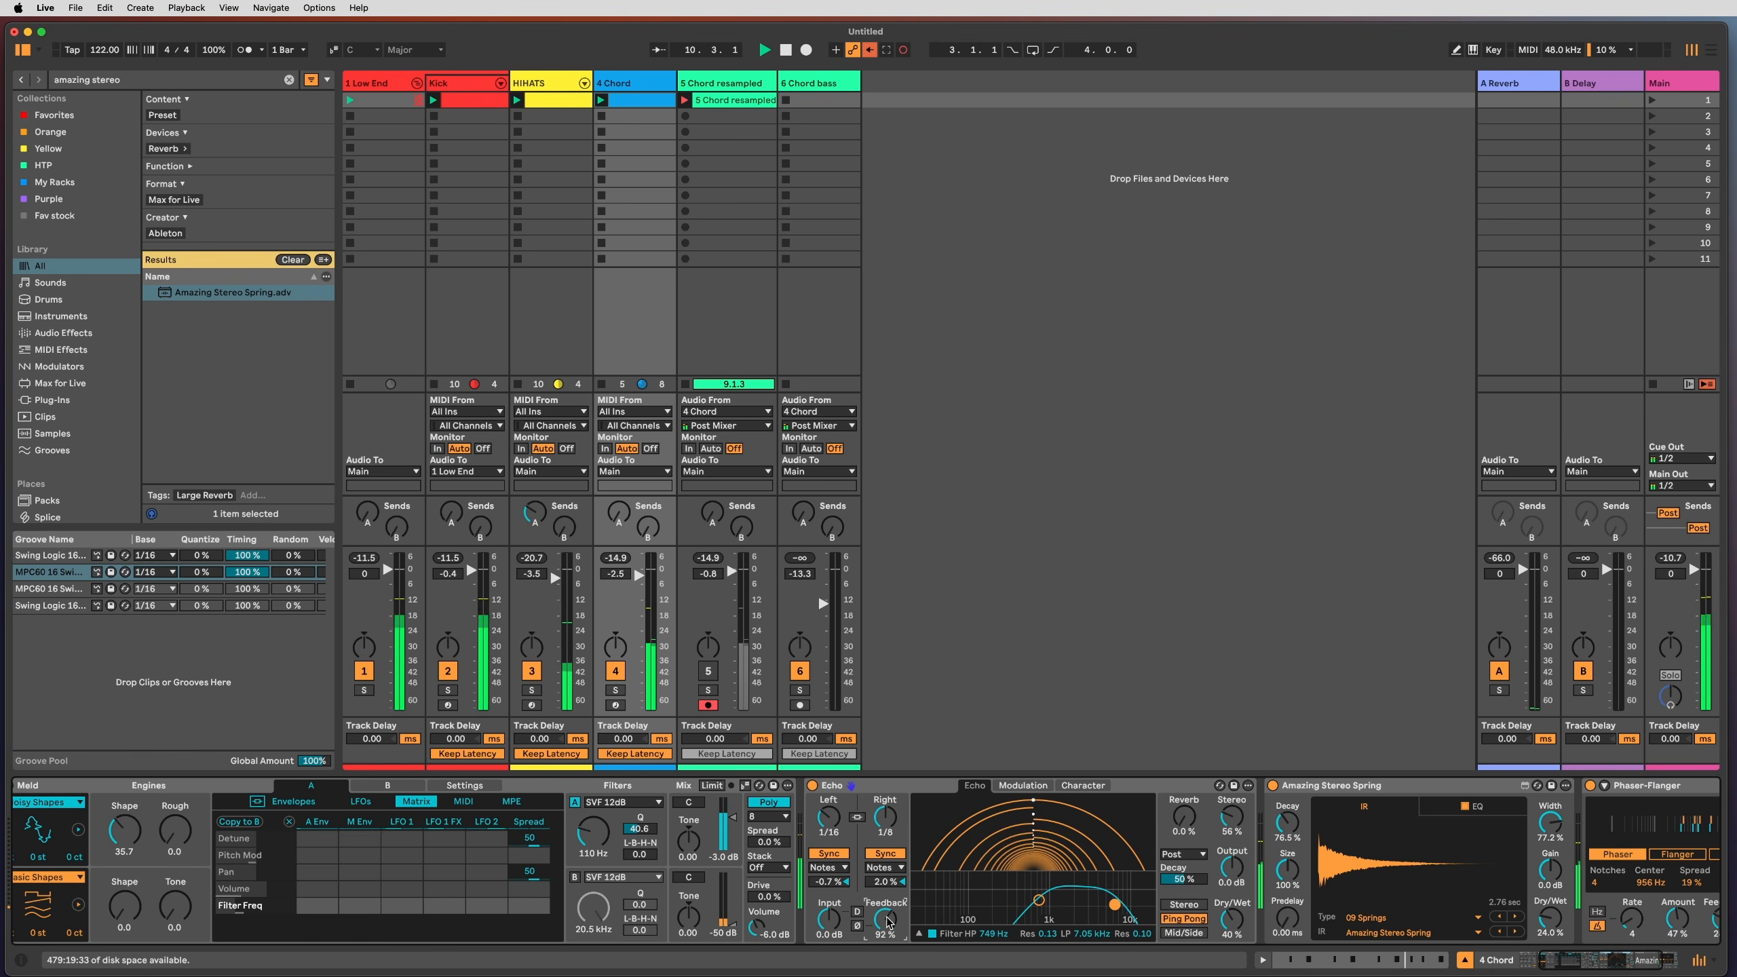
pyautogui.moveTo(887, 921); pyautogui.dragTo(887, 975)
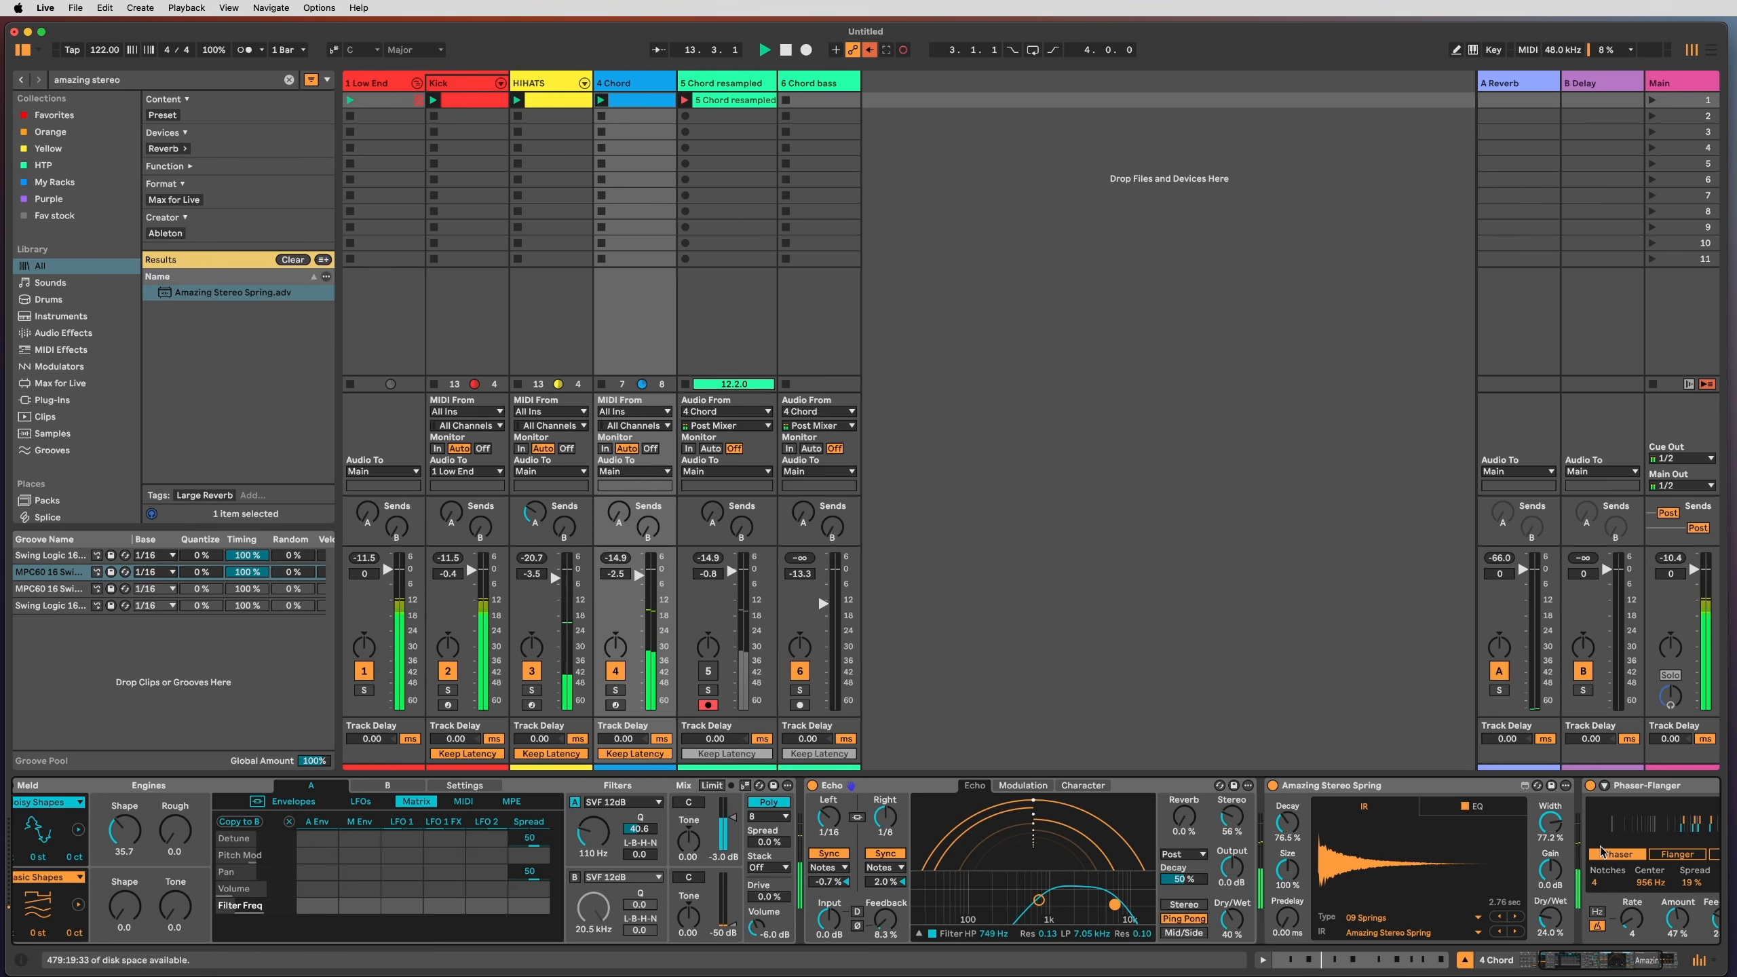
# Step: Raise the Phaser-Flanger dry/wet mix to 65%
pyautogui.hscroll(4, 1605, 852)
pyautogui.moveTo(1522, 883); pyautogui.dragTo(1521, 900)
pyautogui.moveTo(1685, 930); pyautogui.dragTo(1686, 905)
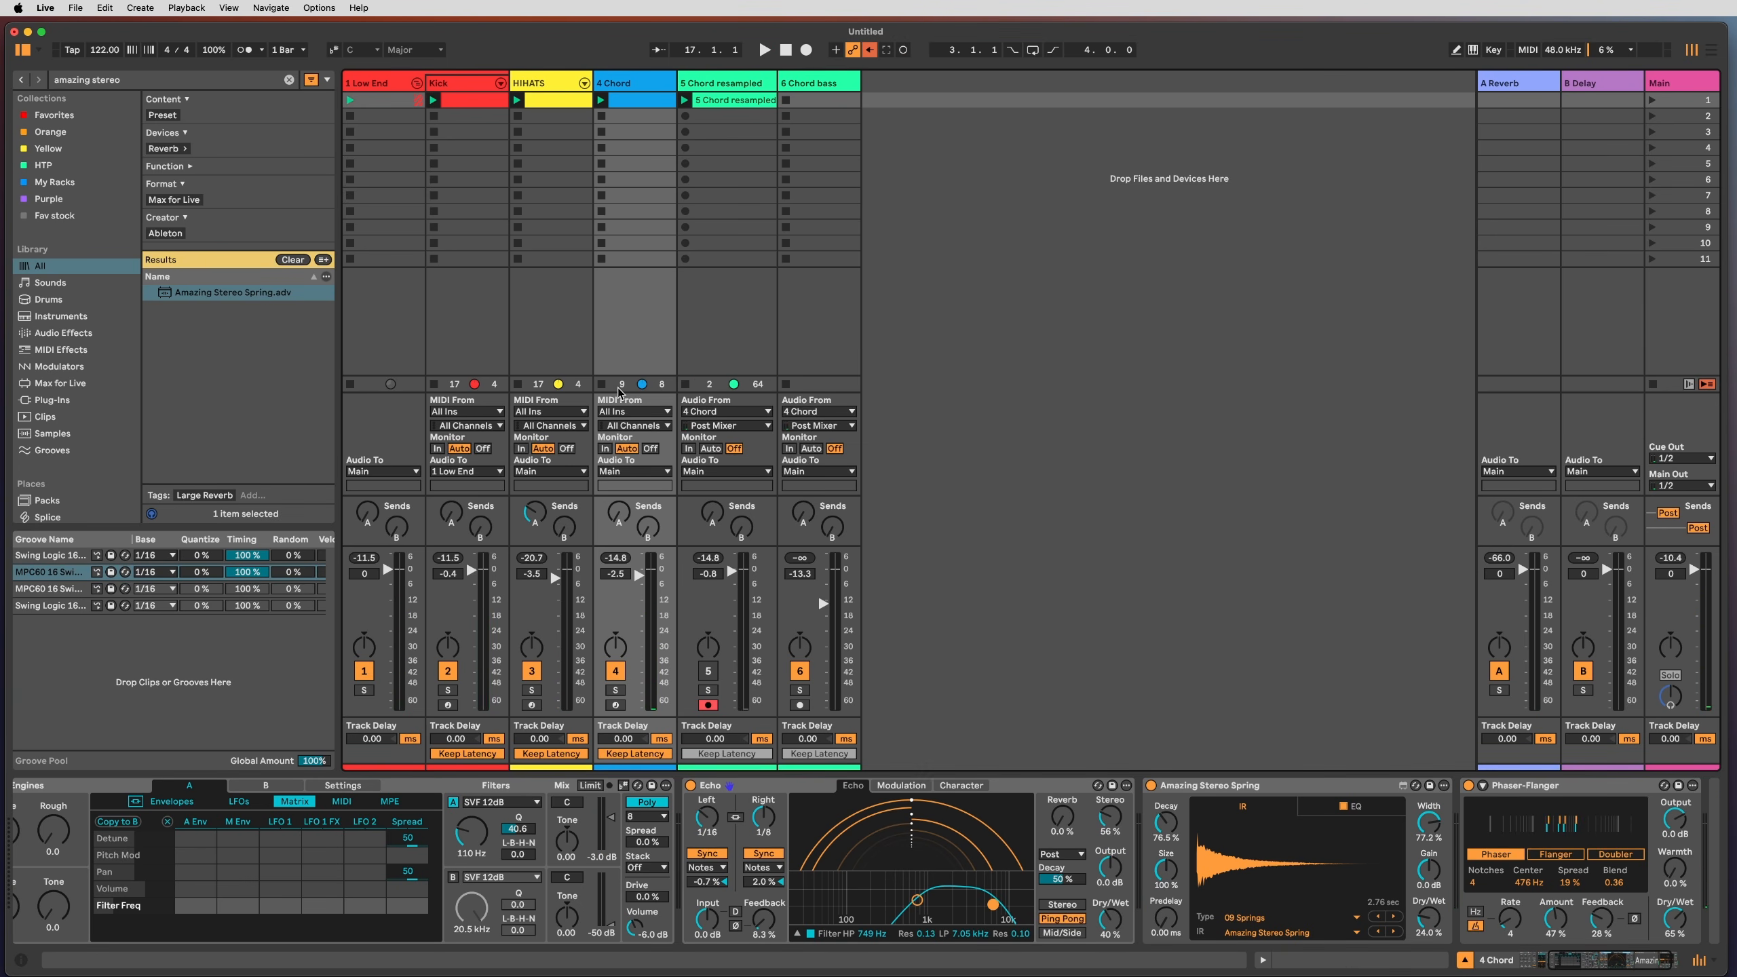
pyautogui.hotkey('shift', 'Tab')
pyautogui.hotkey('shift', 'Tab')
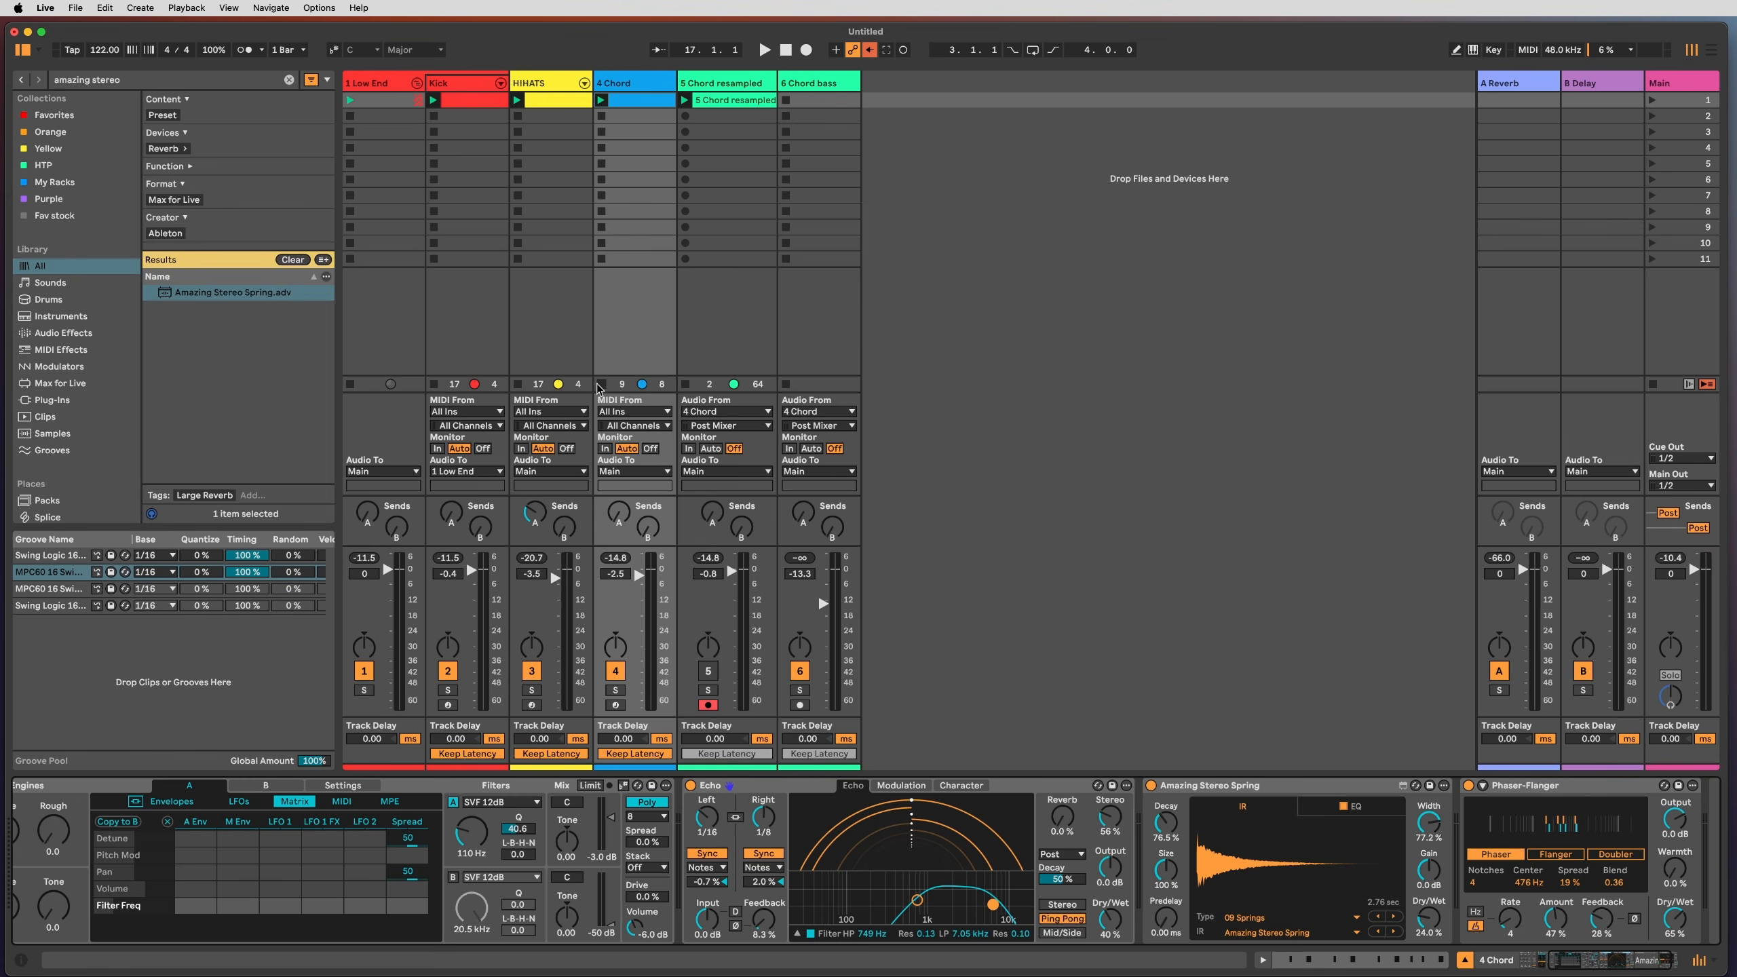
# Step: Open the resampled clip, switch to a whole-bar grid and place the insert marker at bar 7
pyautogui.doubleClick(747, 101)
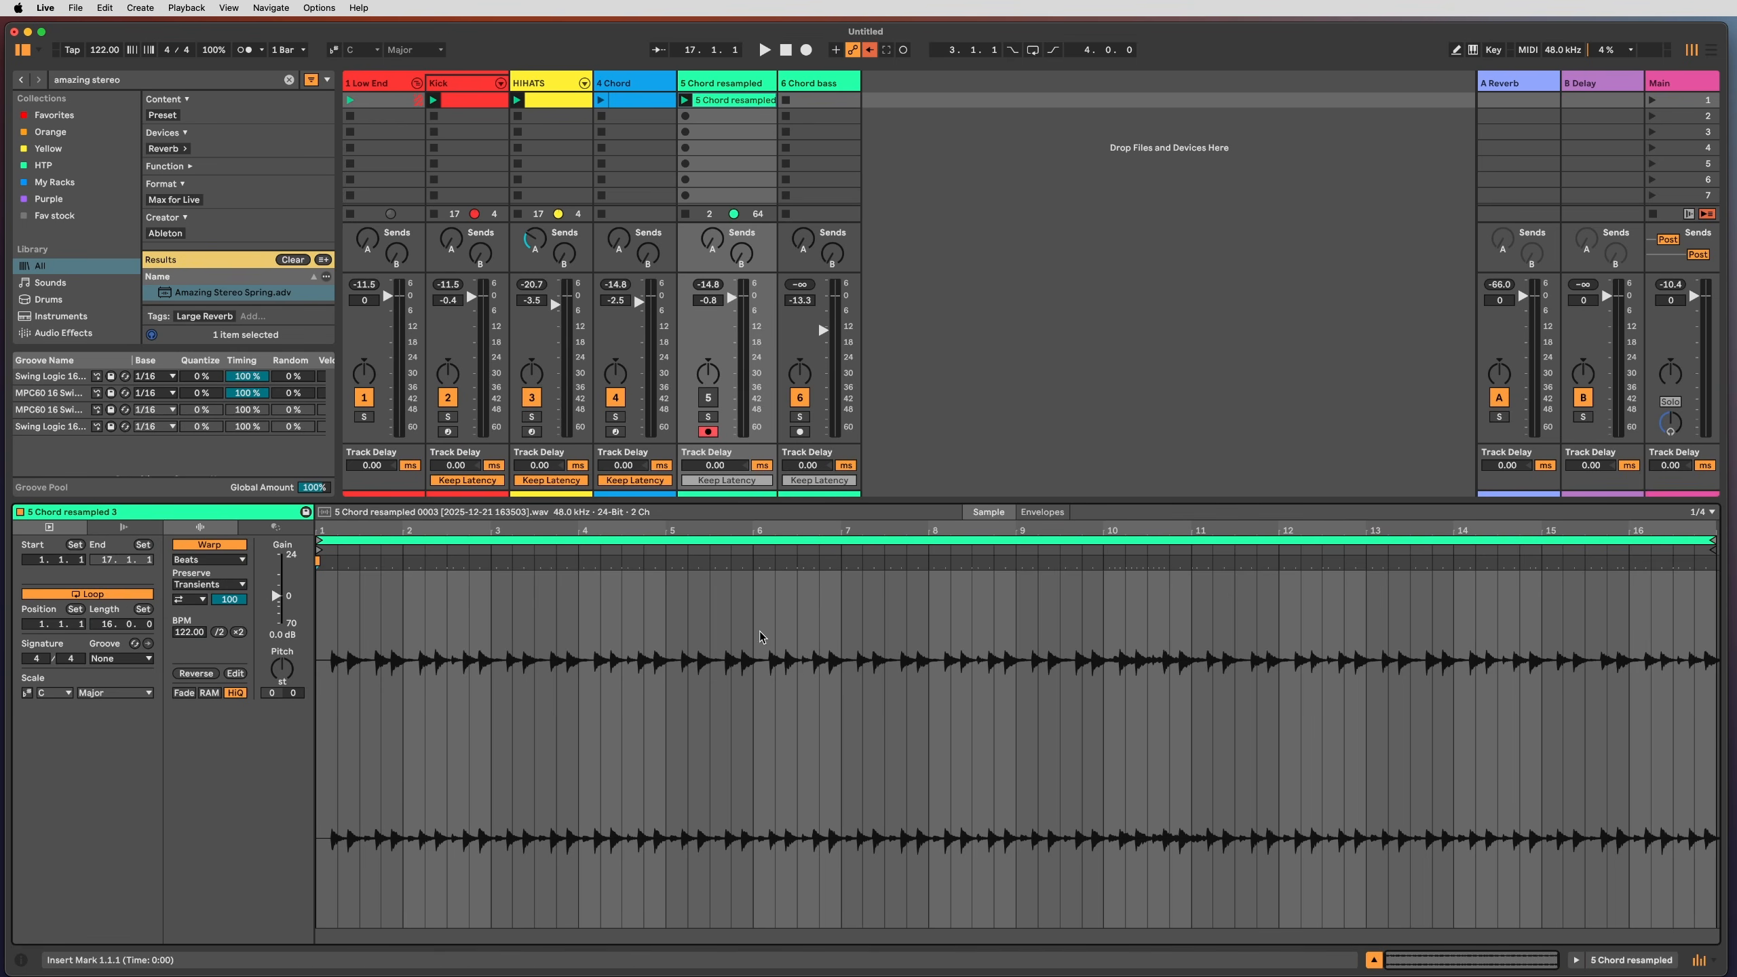
pyautogui.click(778, 638)
pyautogui.press('super+2')
pyautogui.press('super+2')
pyautogui.click(698, 642)
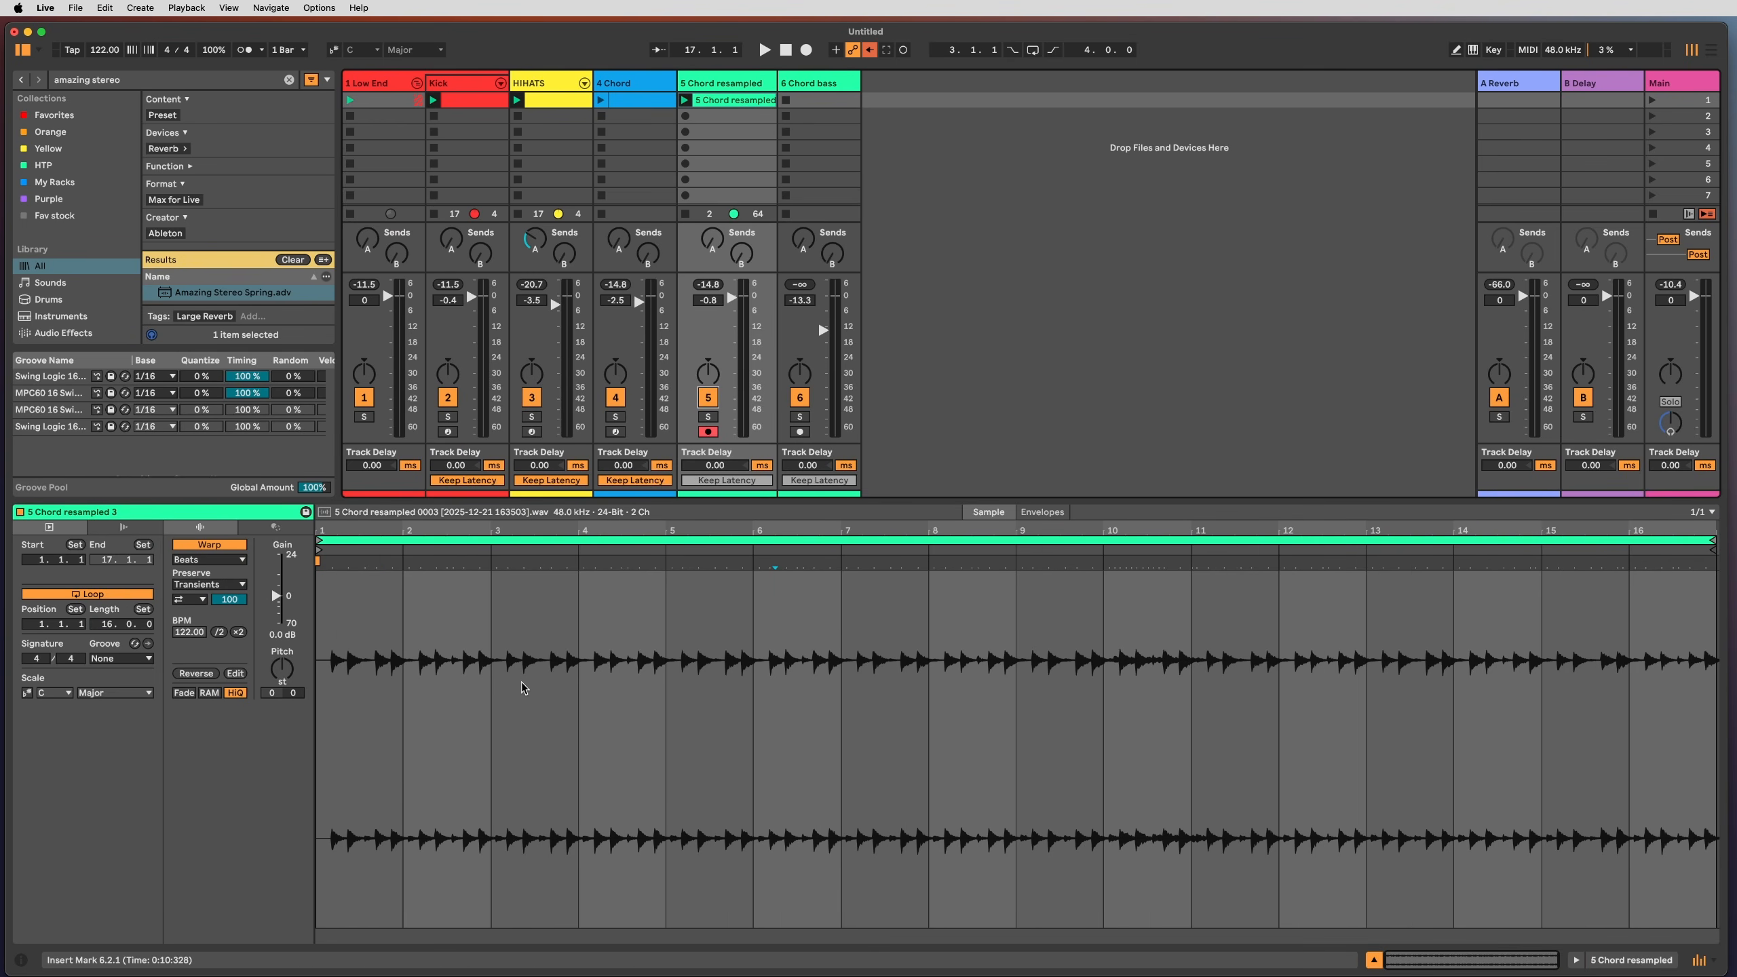
pyautogui.click(672, 659)
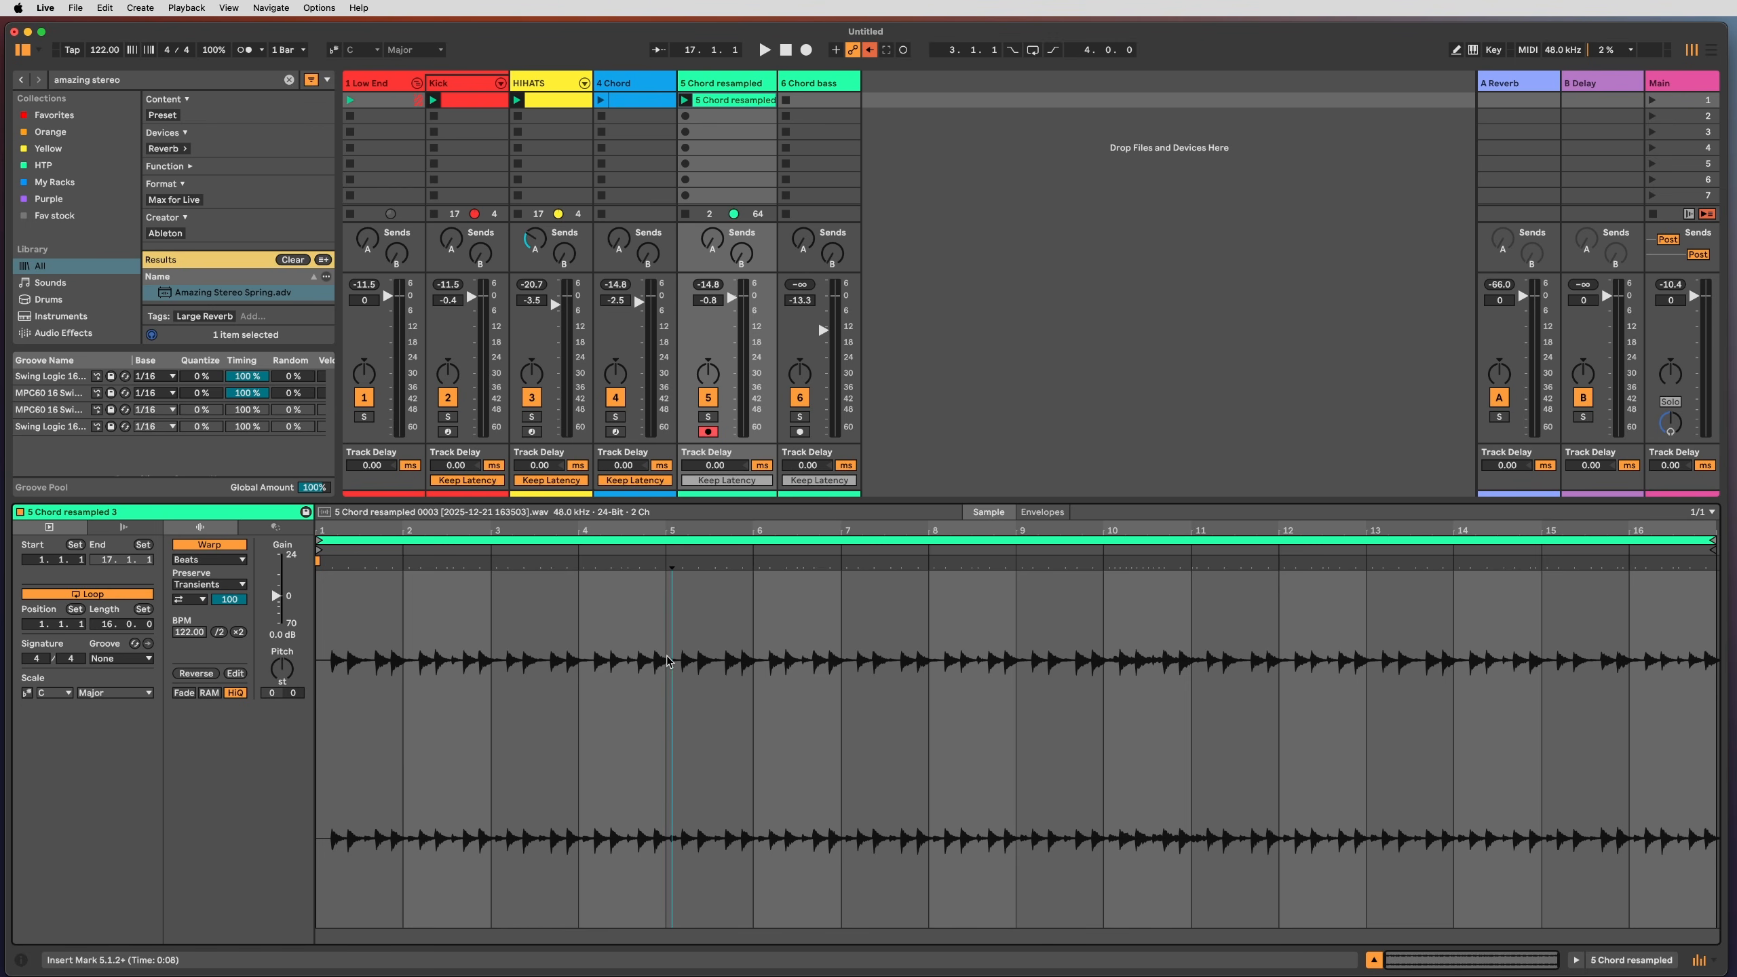
pyautogui.press('space')
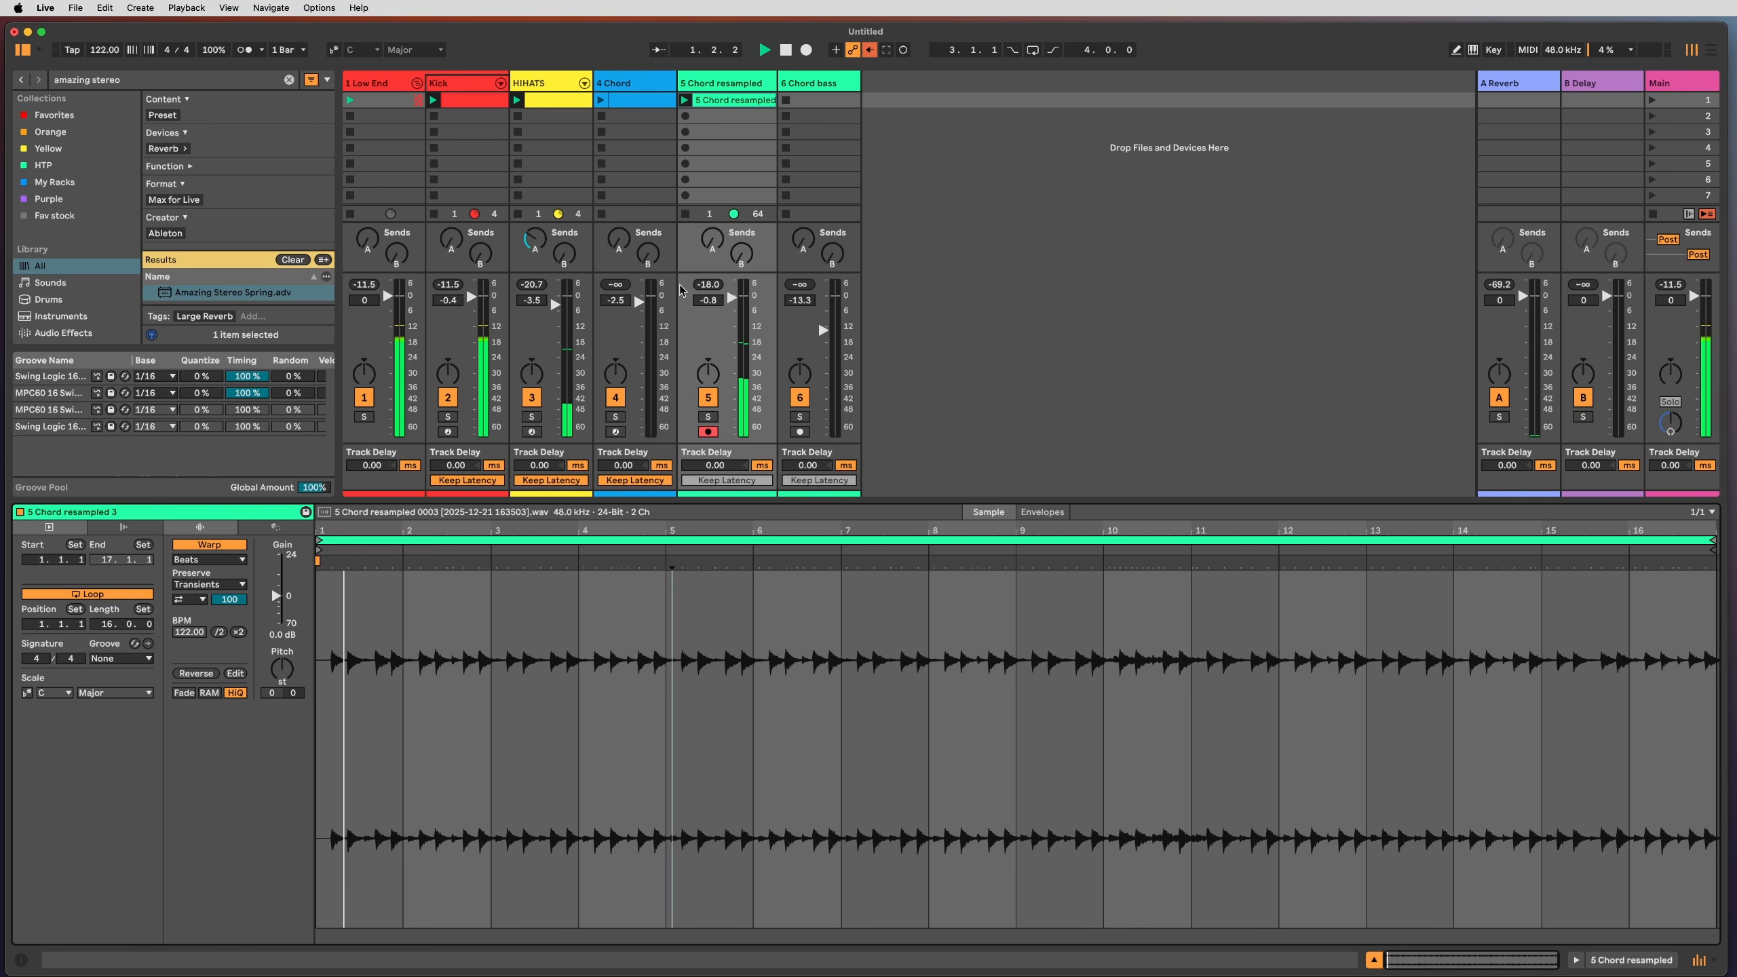
pyautogui.click(727, 742)
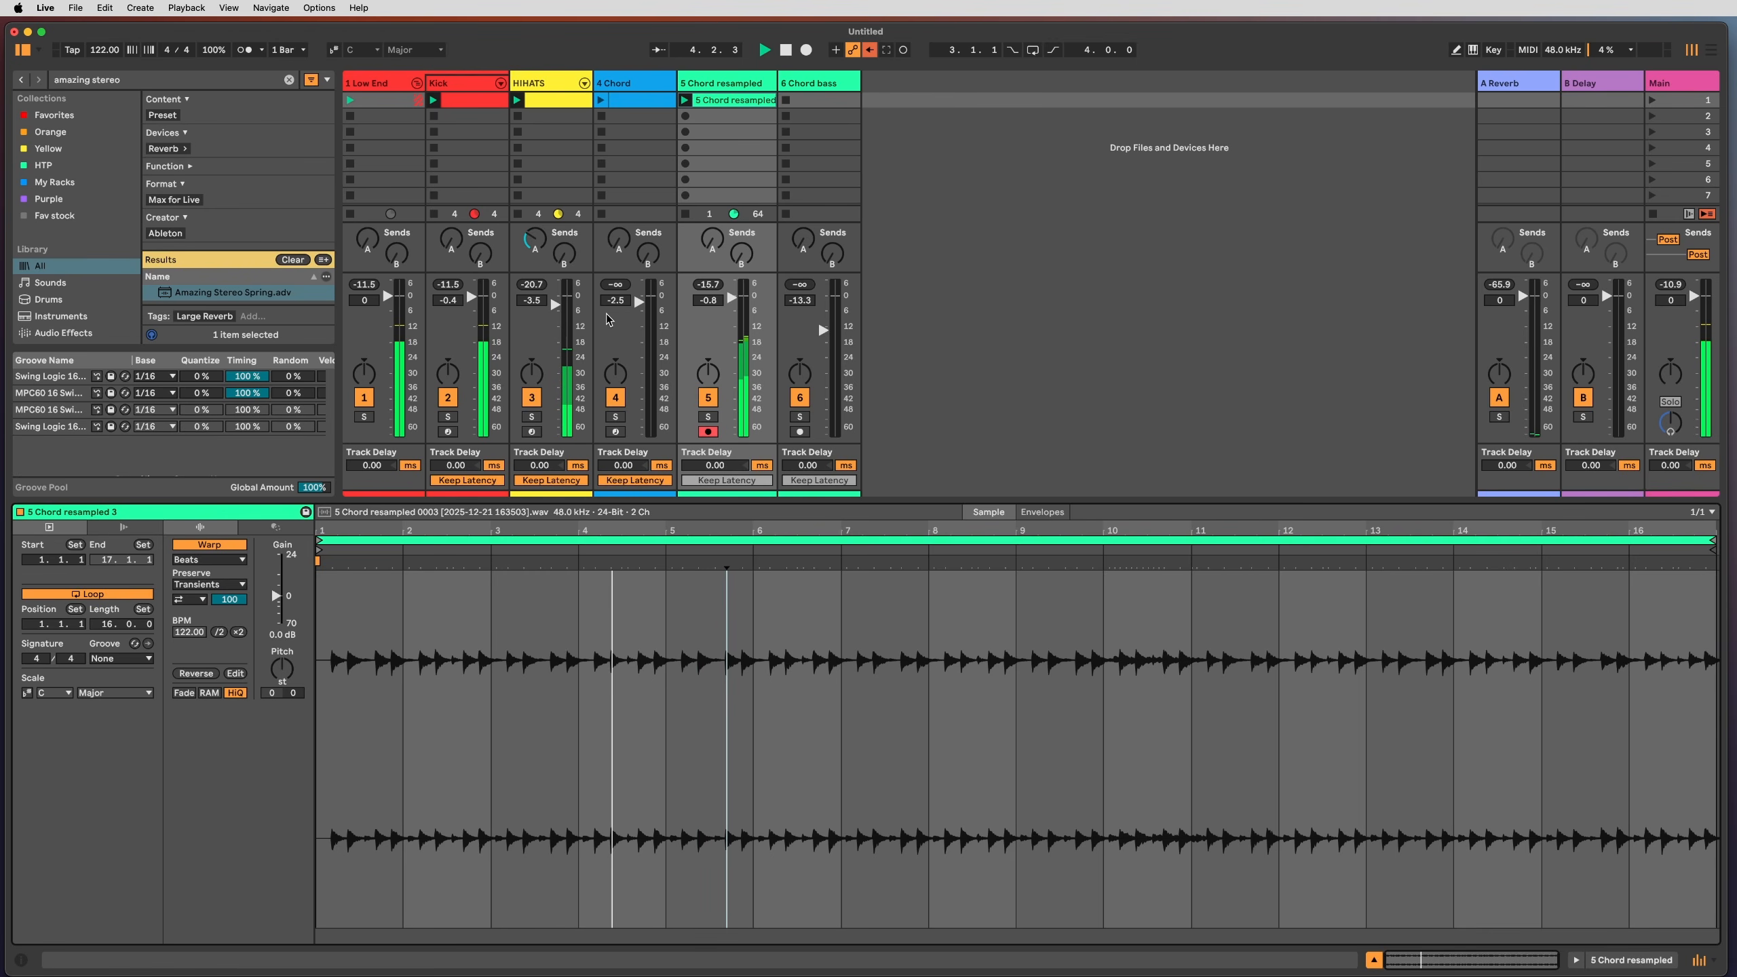
pyautogui.click(803, 606)
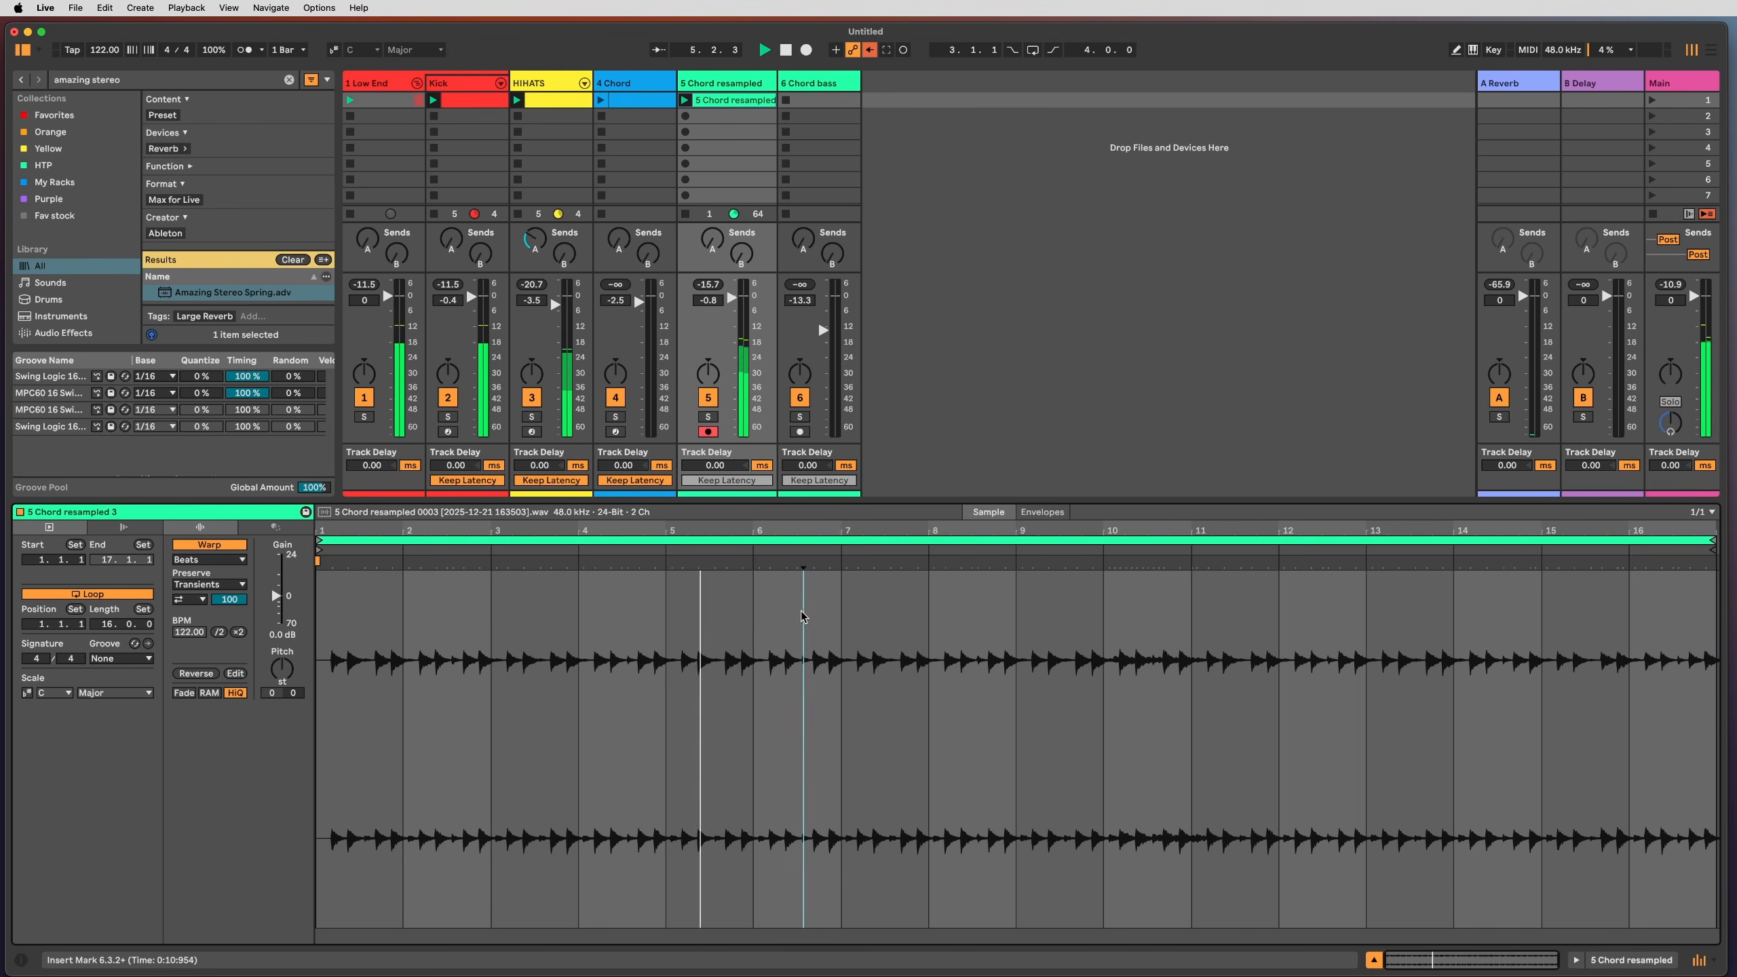
pyautogui.click(829, 626)
pyautogui.click(842, 641)
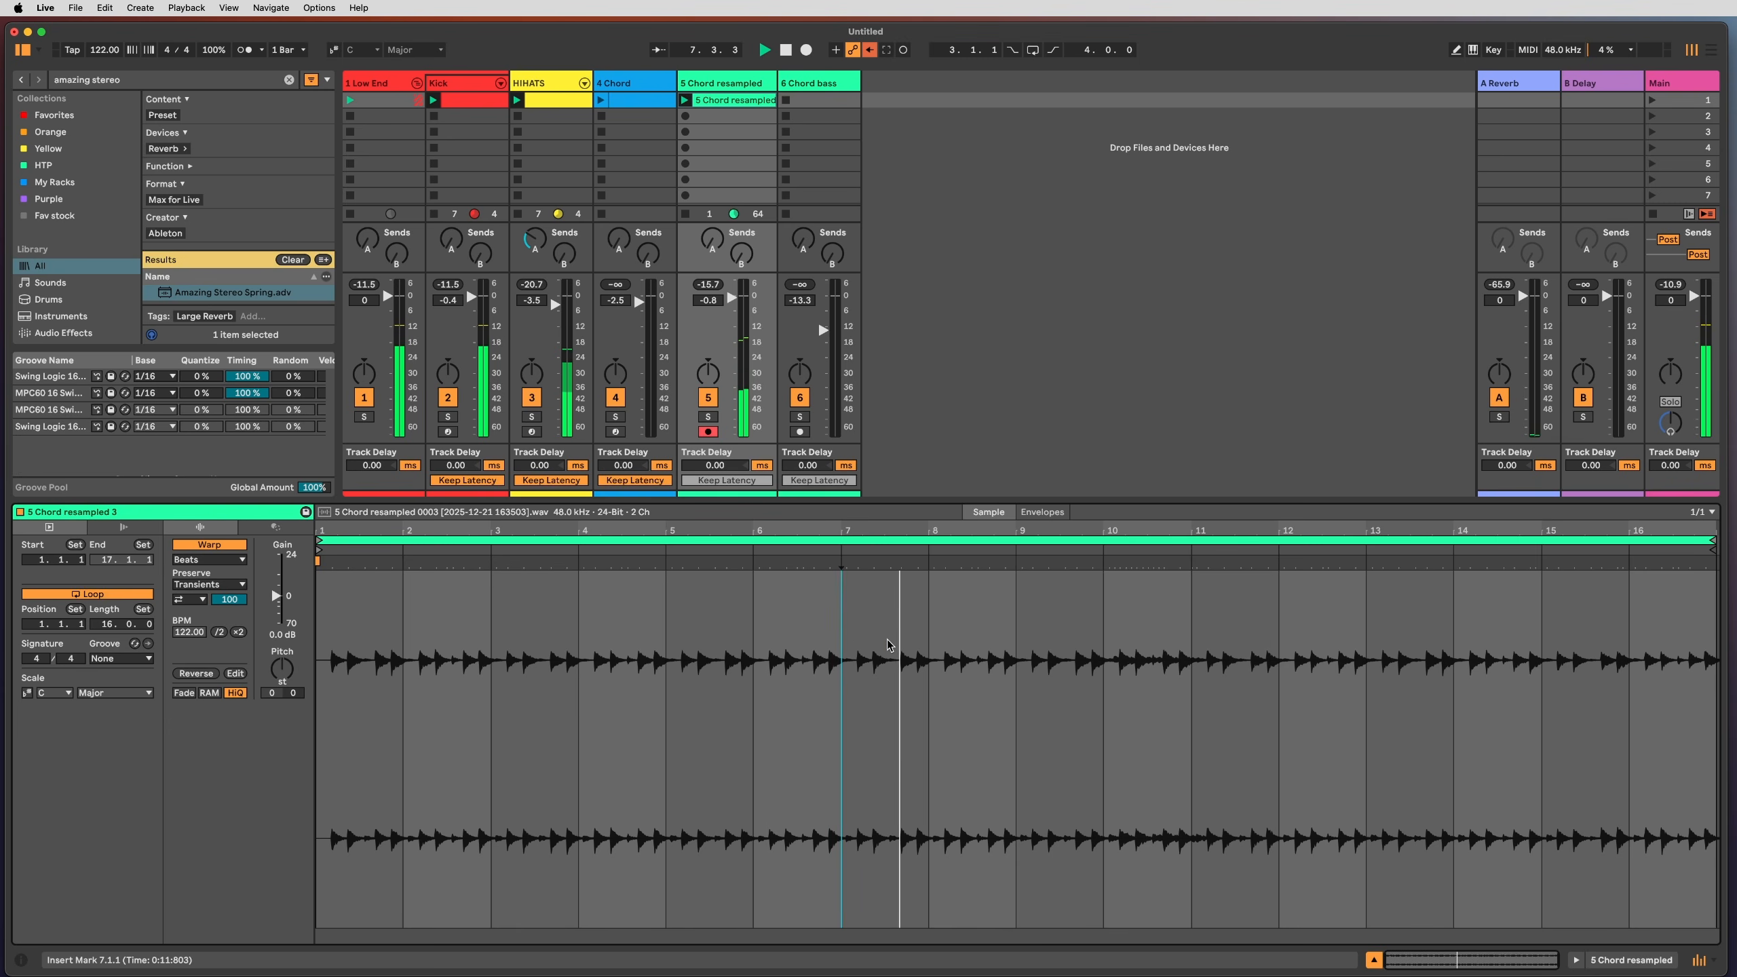
# Step: Loop bars 7 to 9, turn transient looping off and set the transient envelope to 57
pyautogui.moveTo(887, 646); pyautogui.dragTo(1014, 652)
pyautogui.press('super+l')
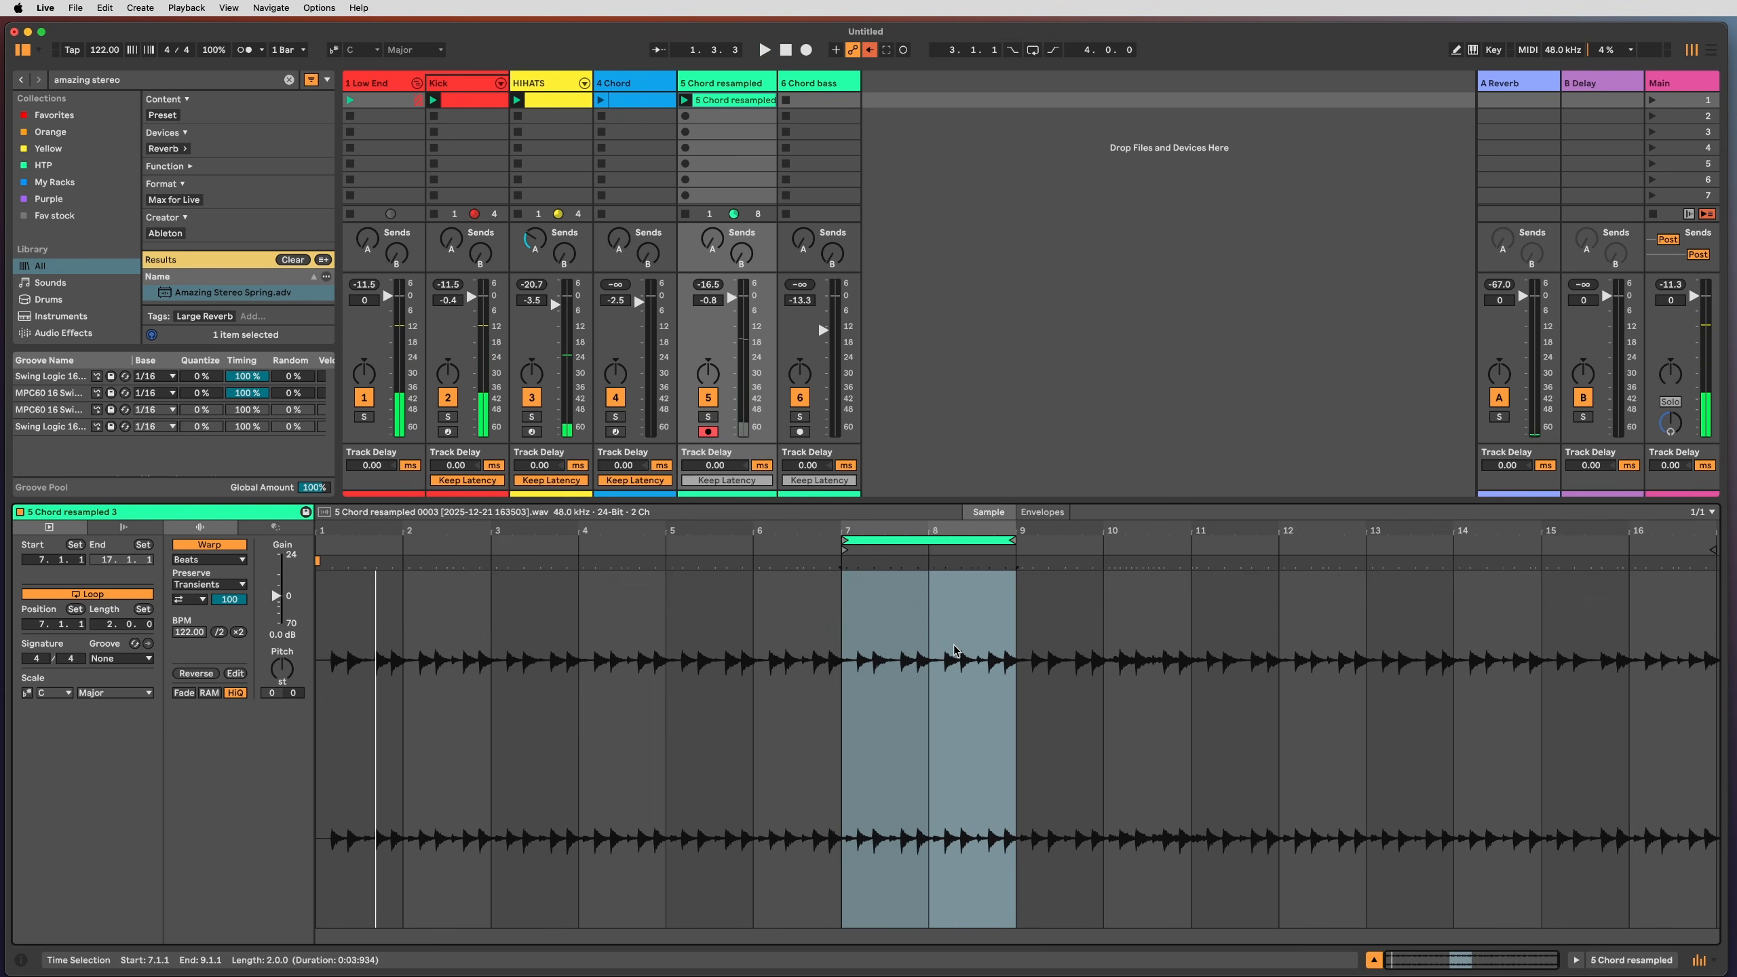
pyautogui.press('space')
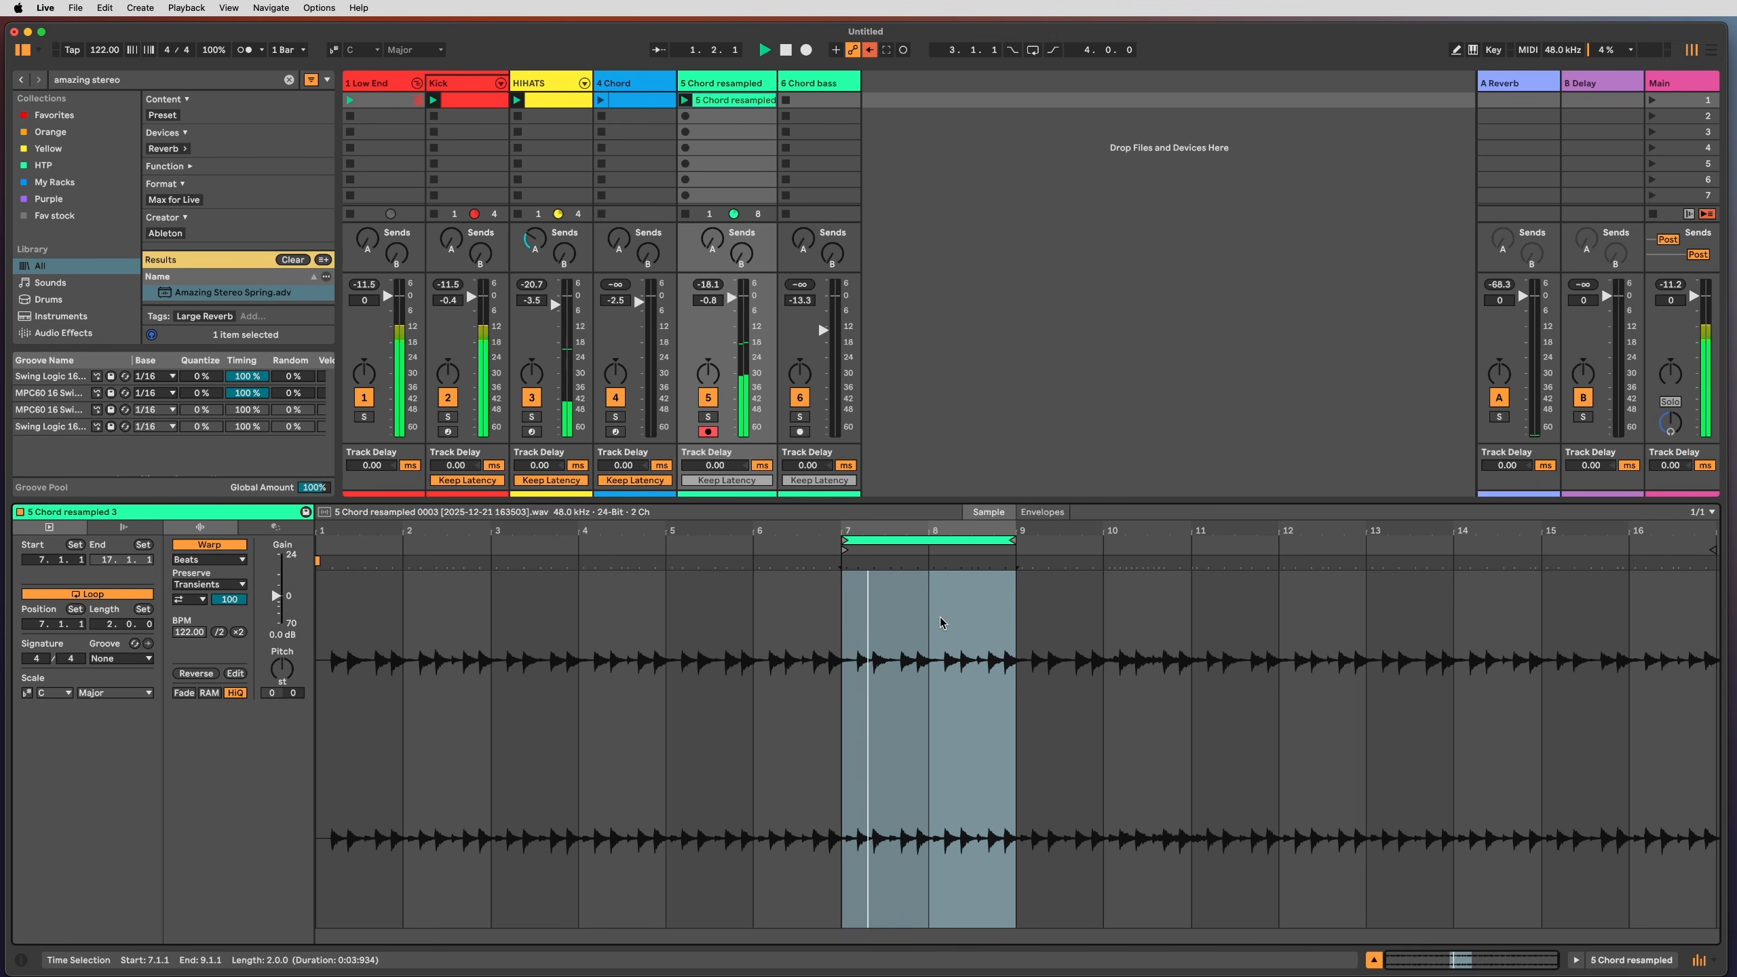
pyautogui.click(189, 599)
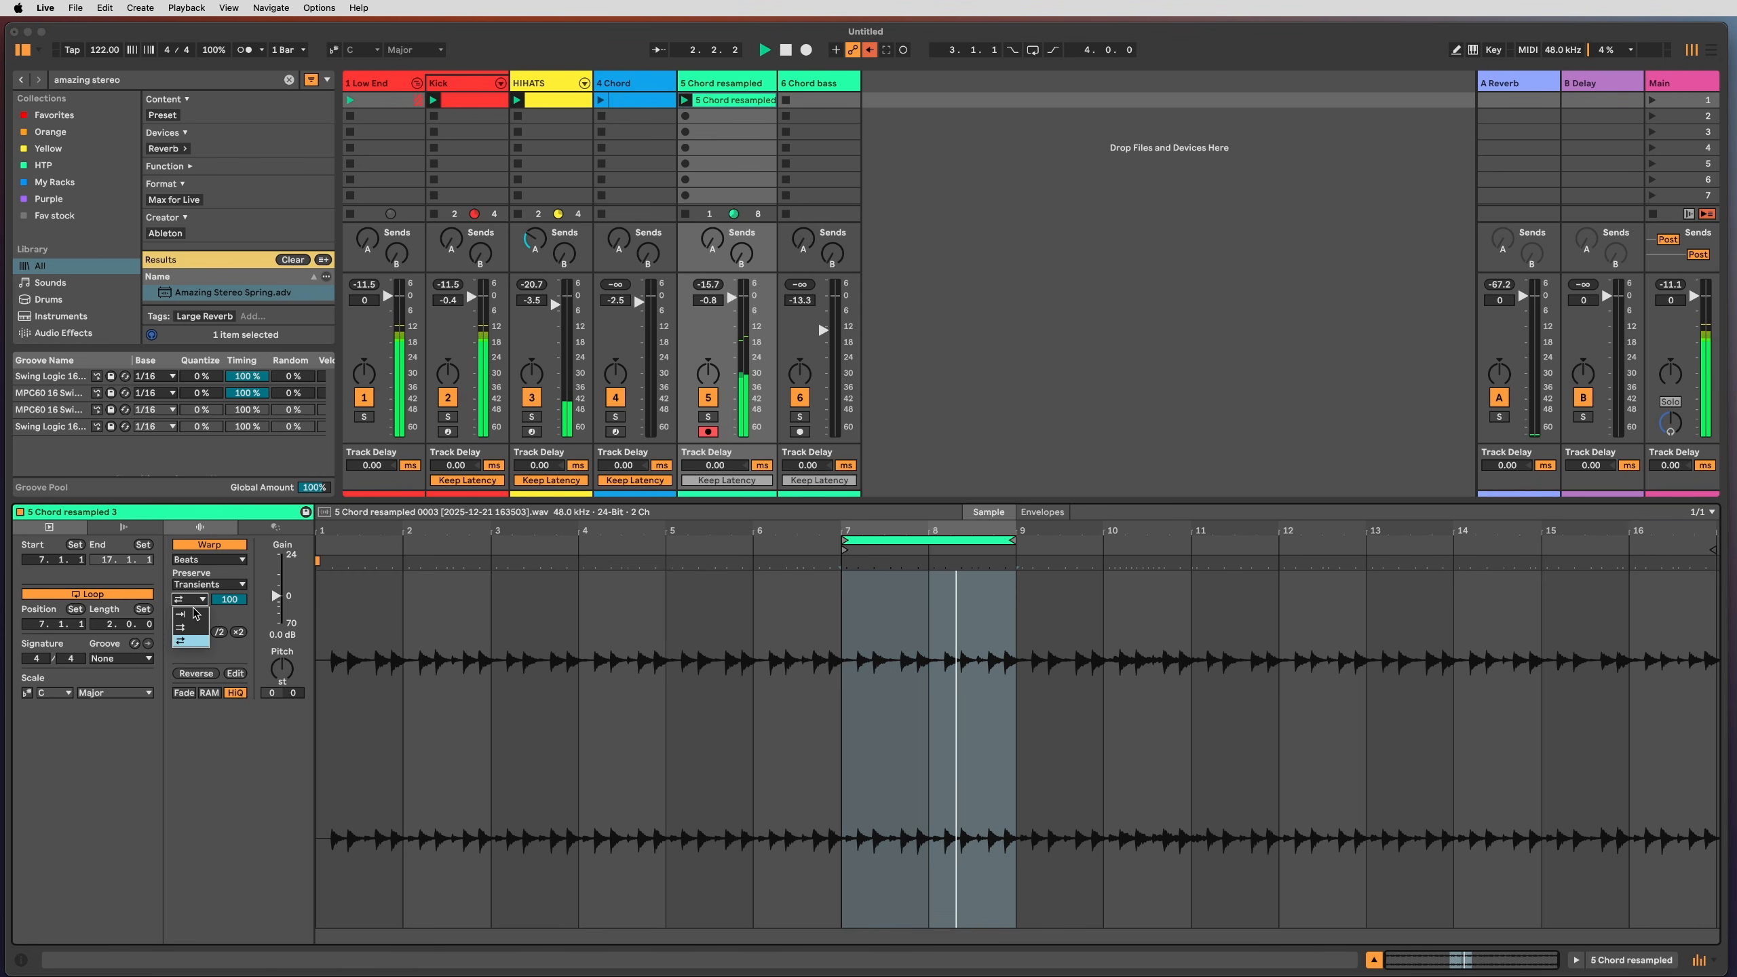
pyautogui.click(188, 641)
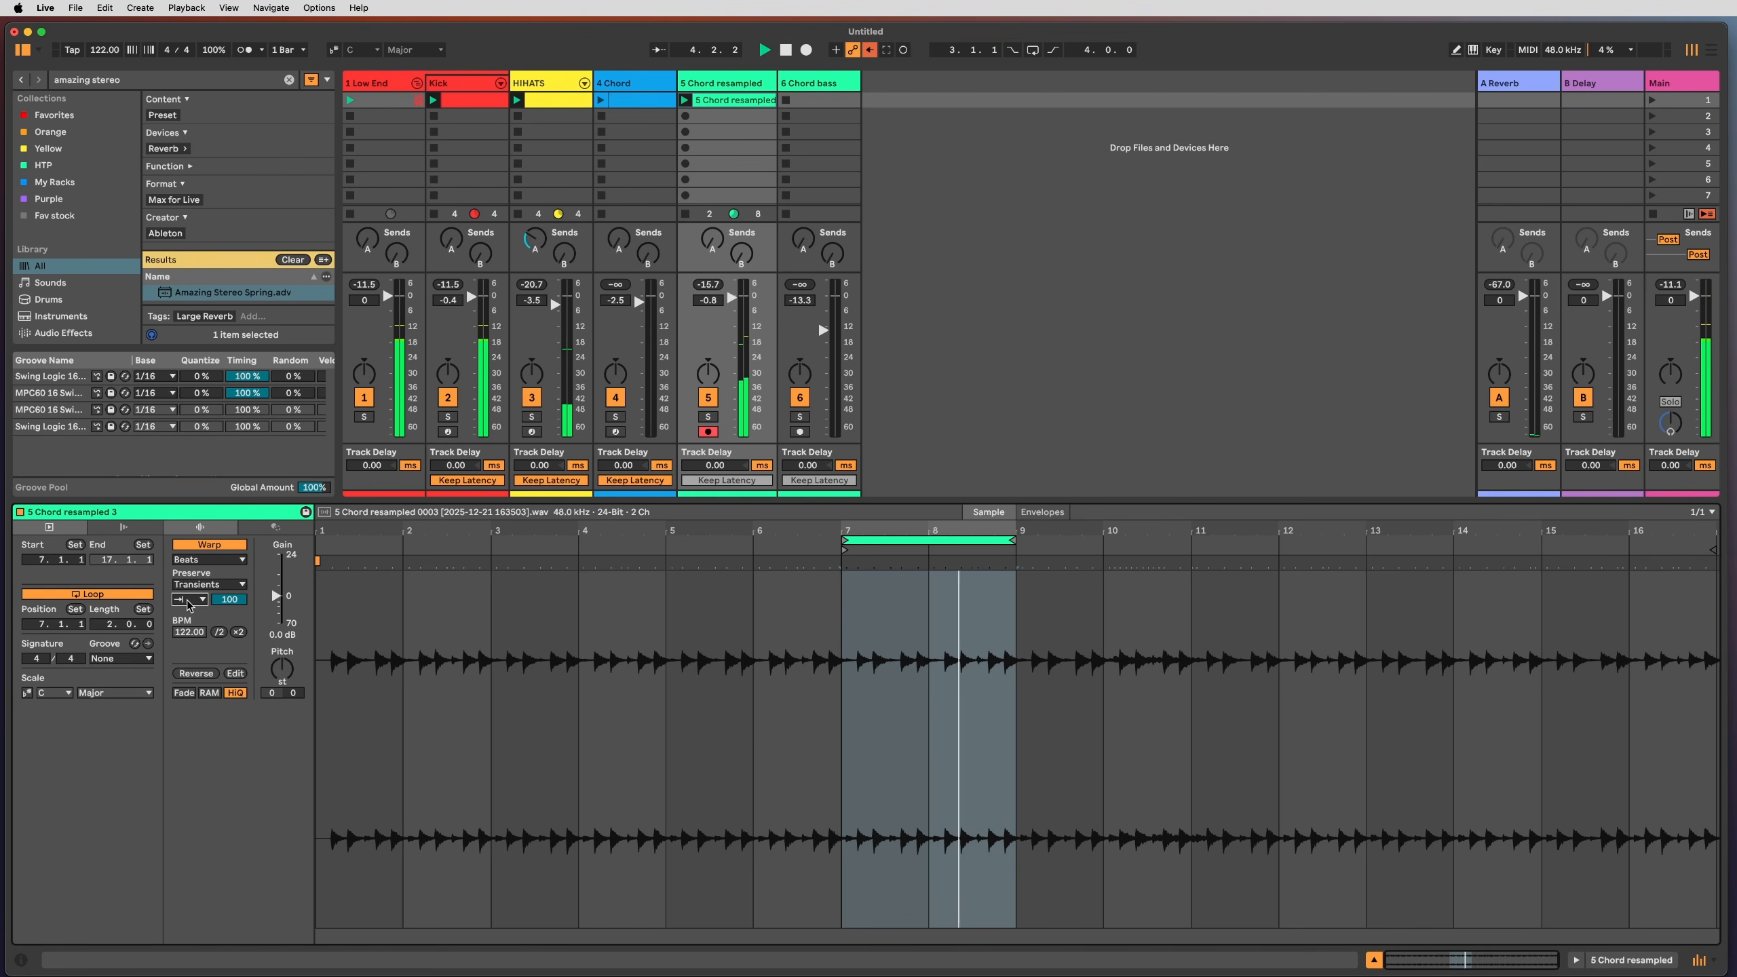
pyautogui.moveTo(229, 601); pyautogui.dragTo(229, 631)
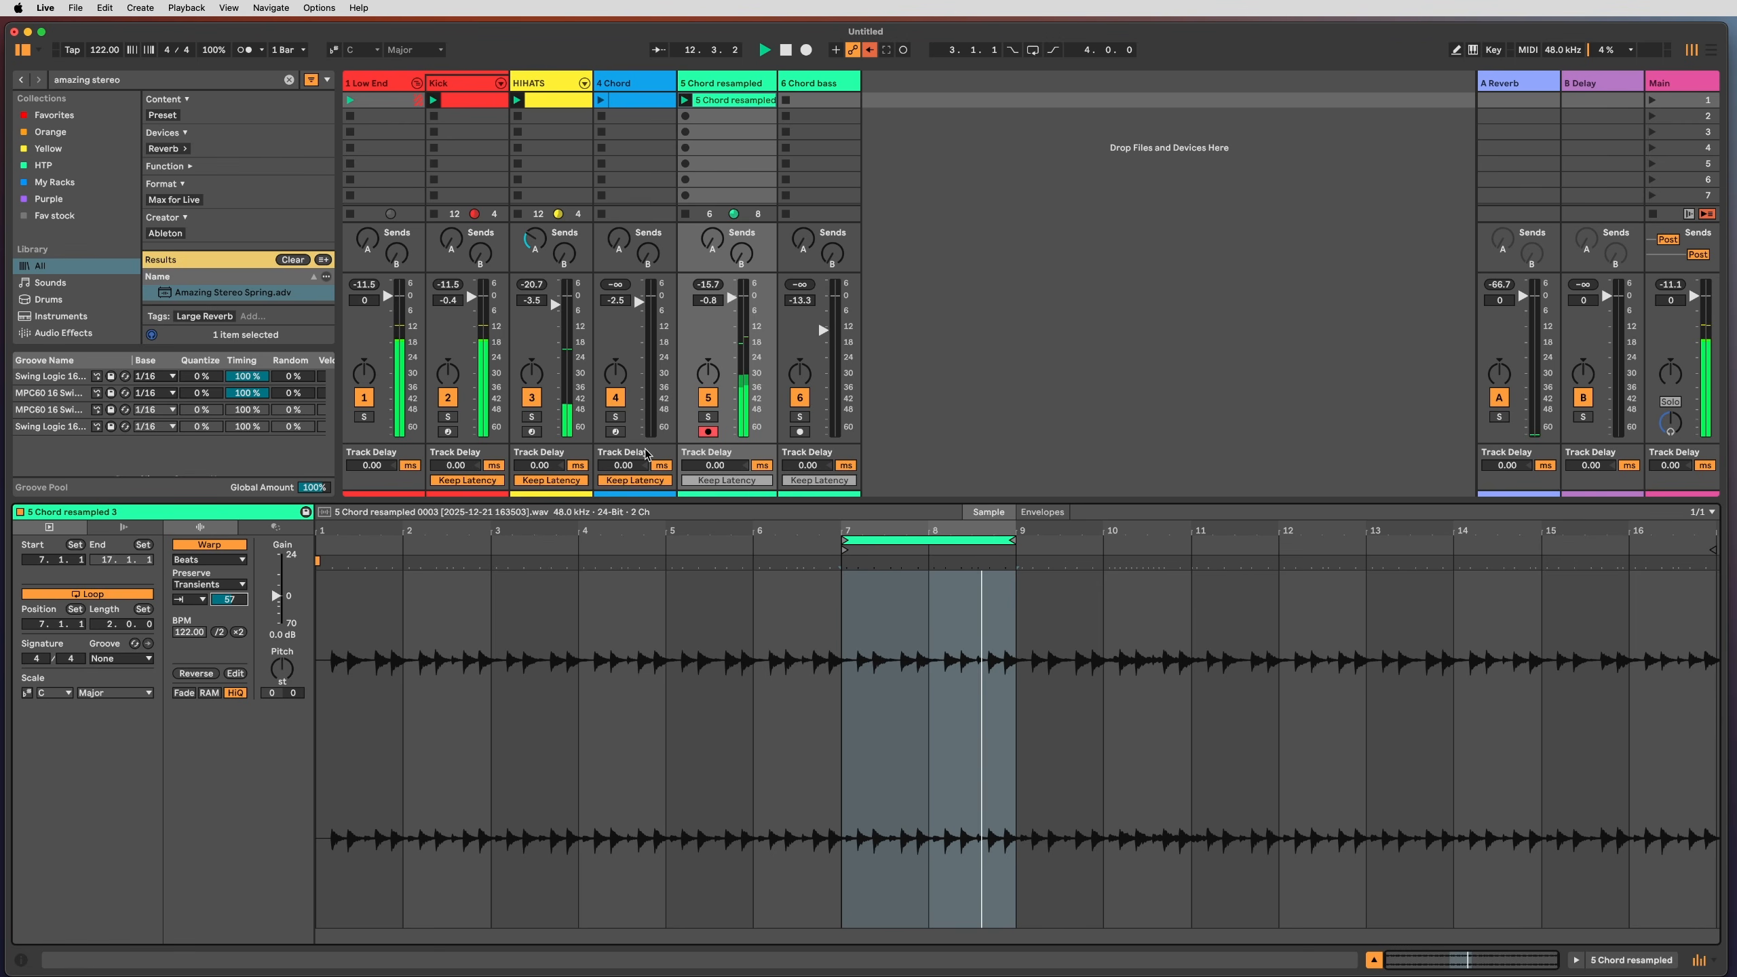
# Step: Check which groove the 4 Chord clip uses, then return to the resampled clip
pyautogui.click(637, 100)
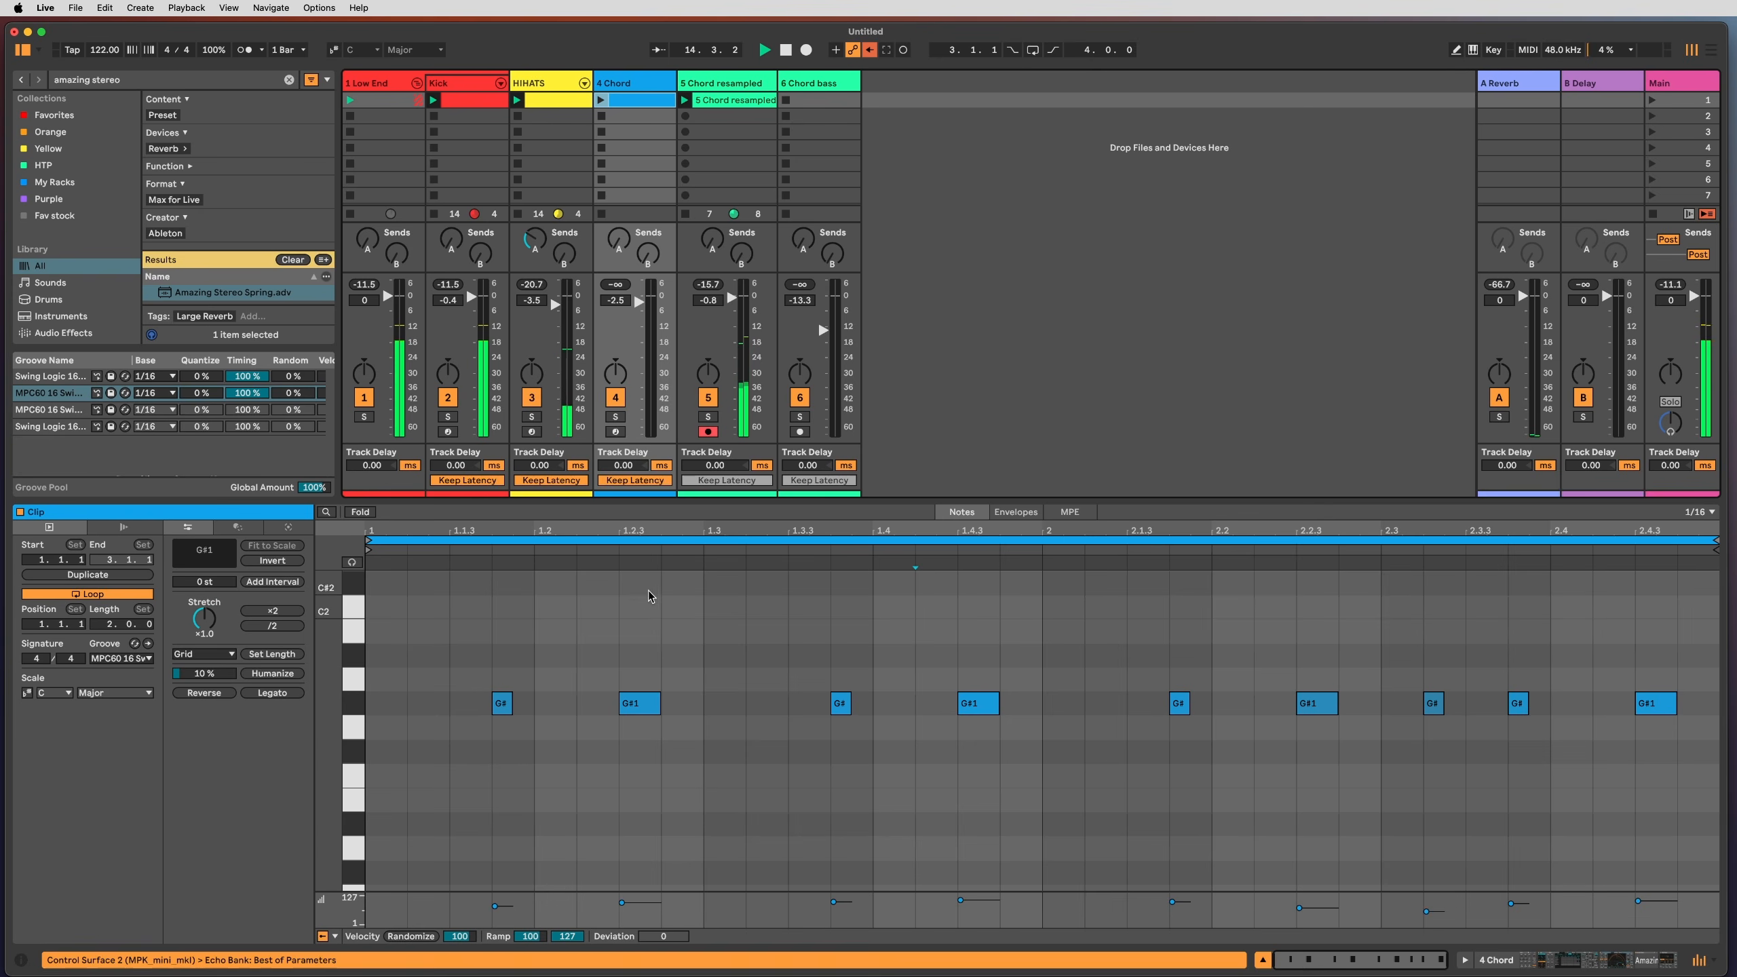
pyautogui.click(120, 658)
pyautogui.click(119, 661)
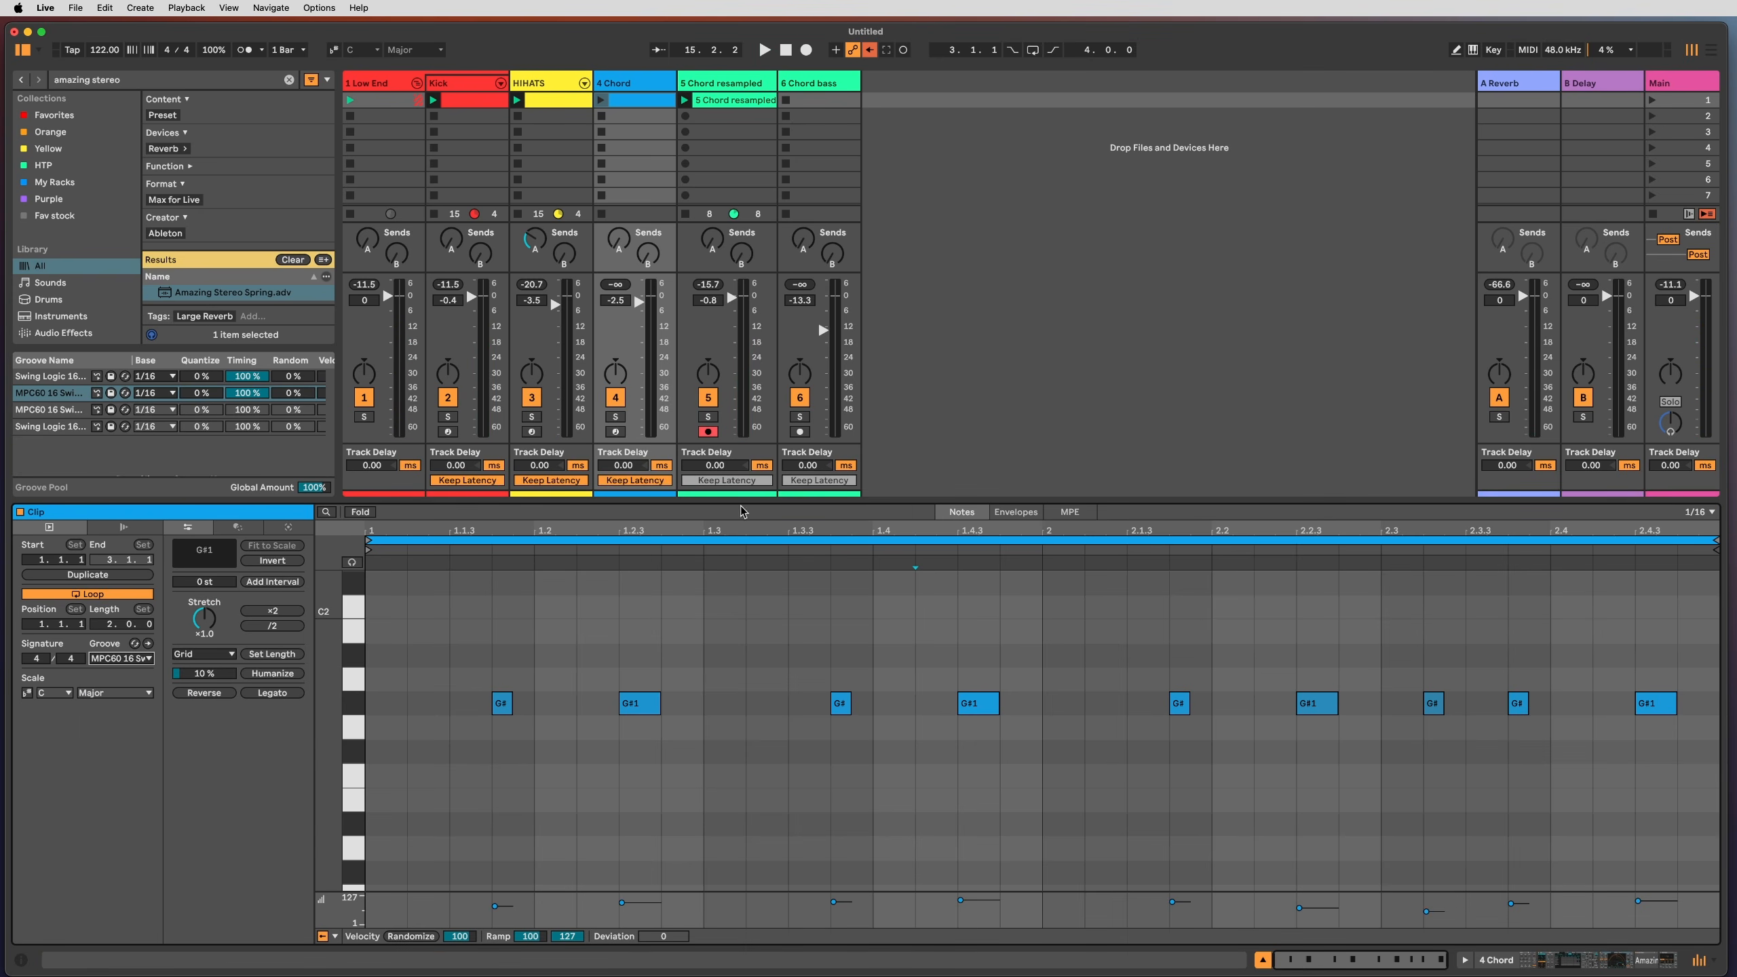
pyautogui.click(751, 99)
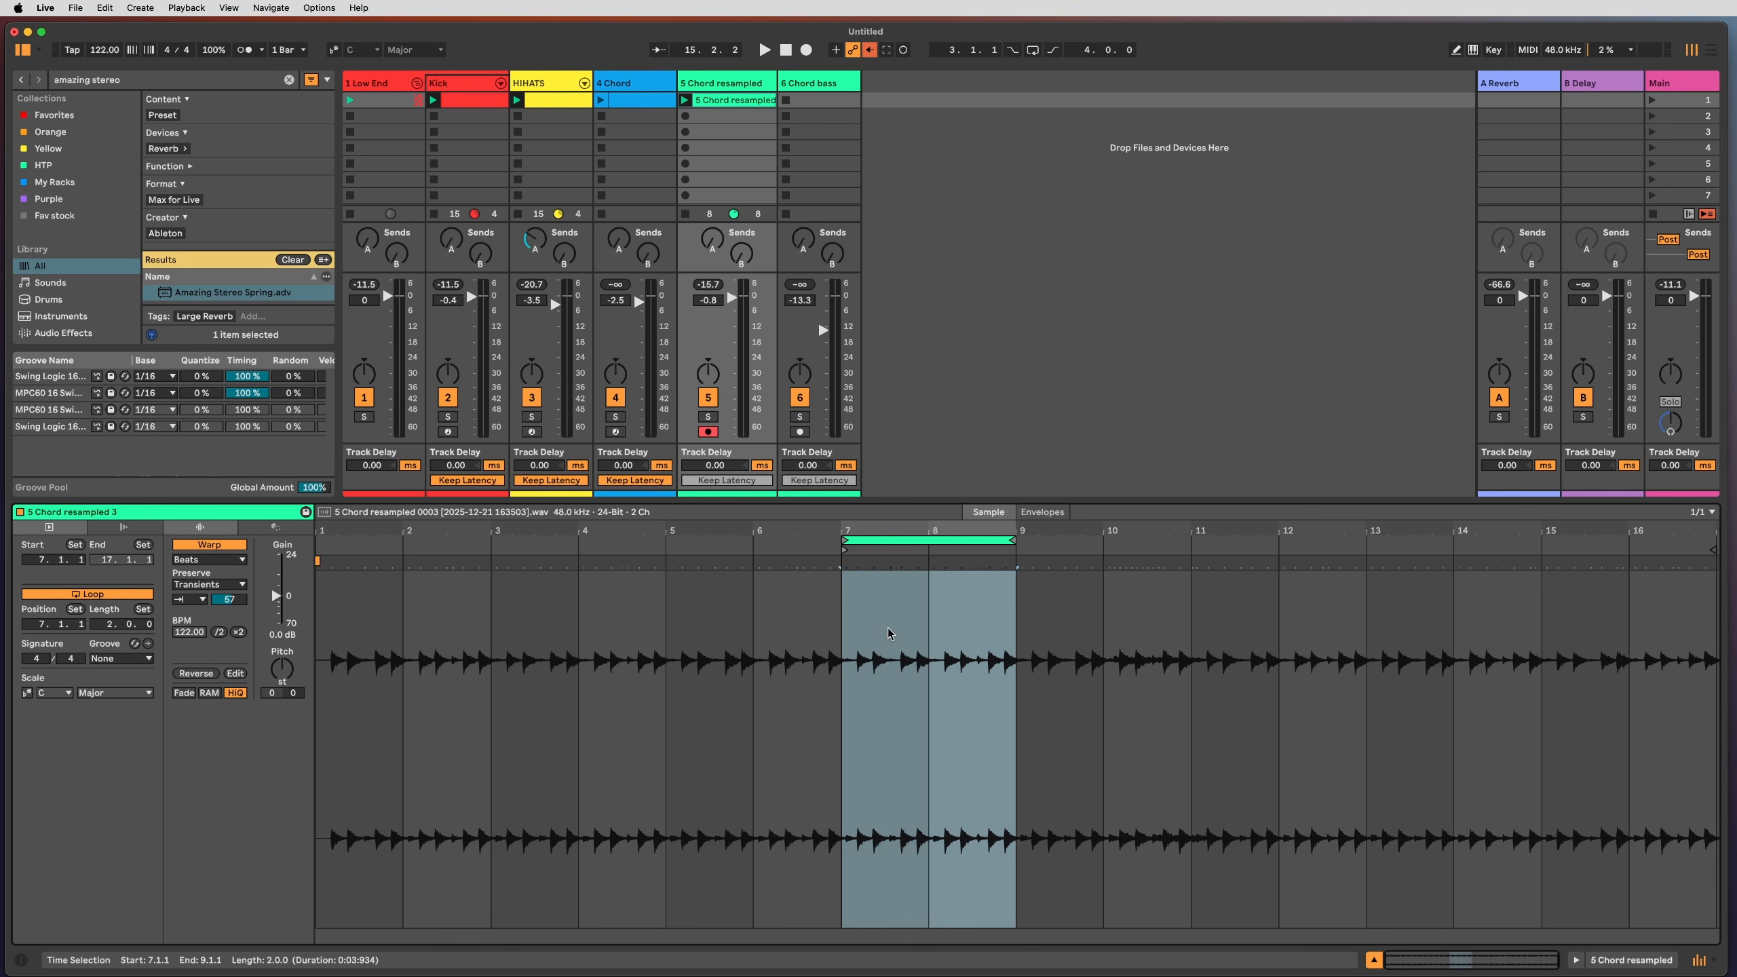
# Step: Try the MPC60 16 Swing 55 groove, then settle on Swing Logic 16ths 53
pyautogui.click(154, 659)
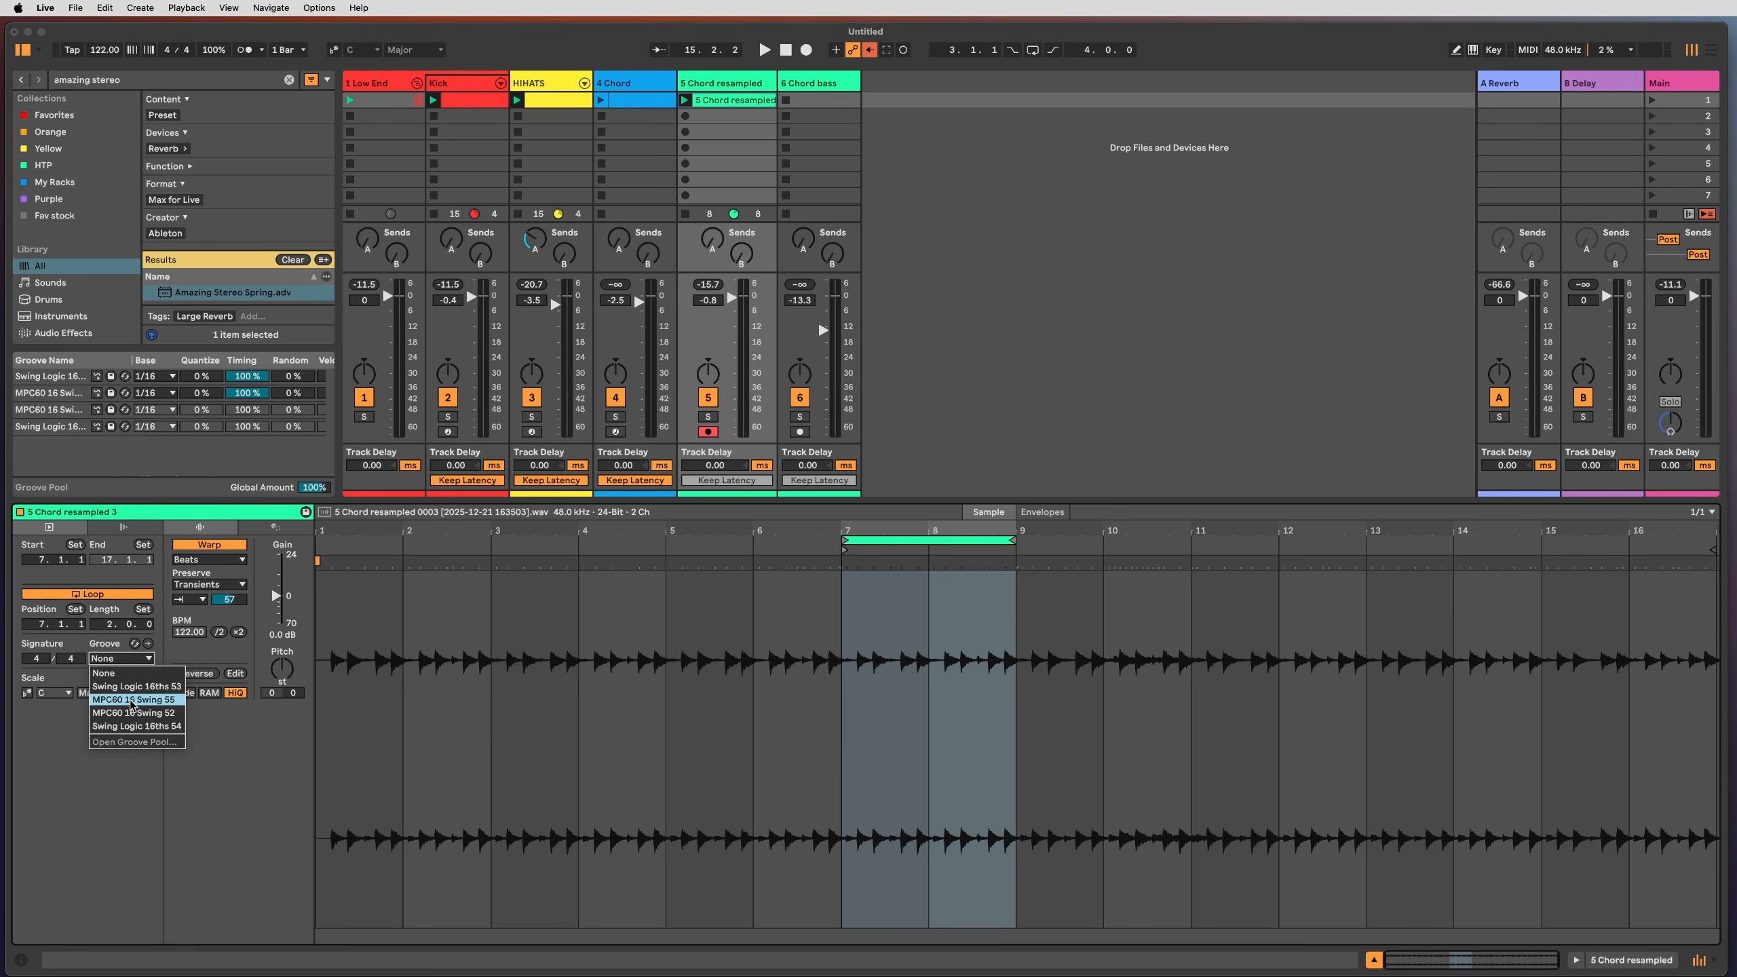
pyautogui.click(133, 699)
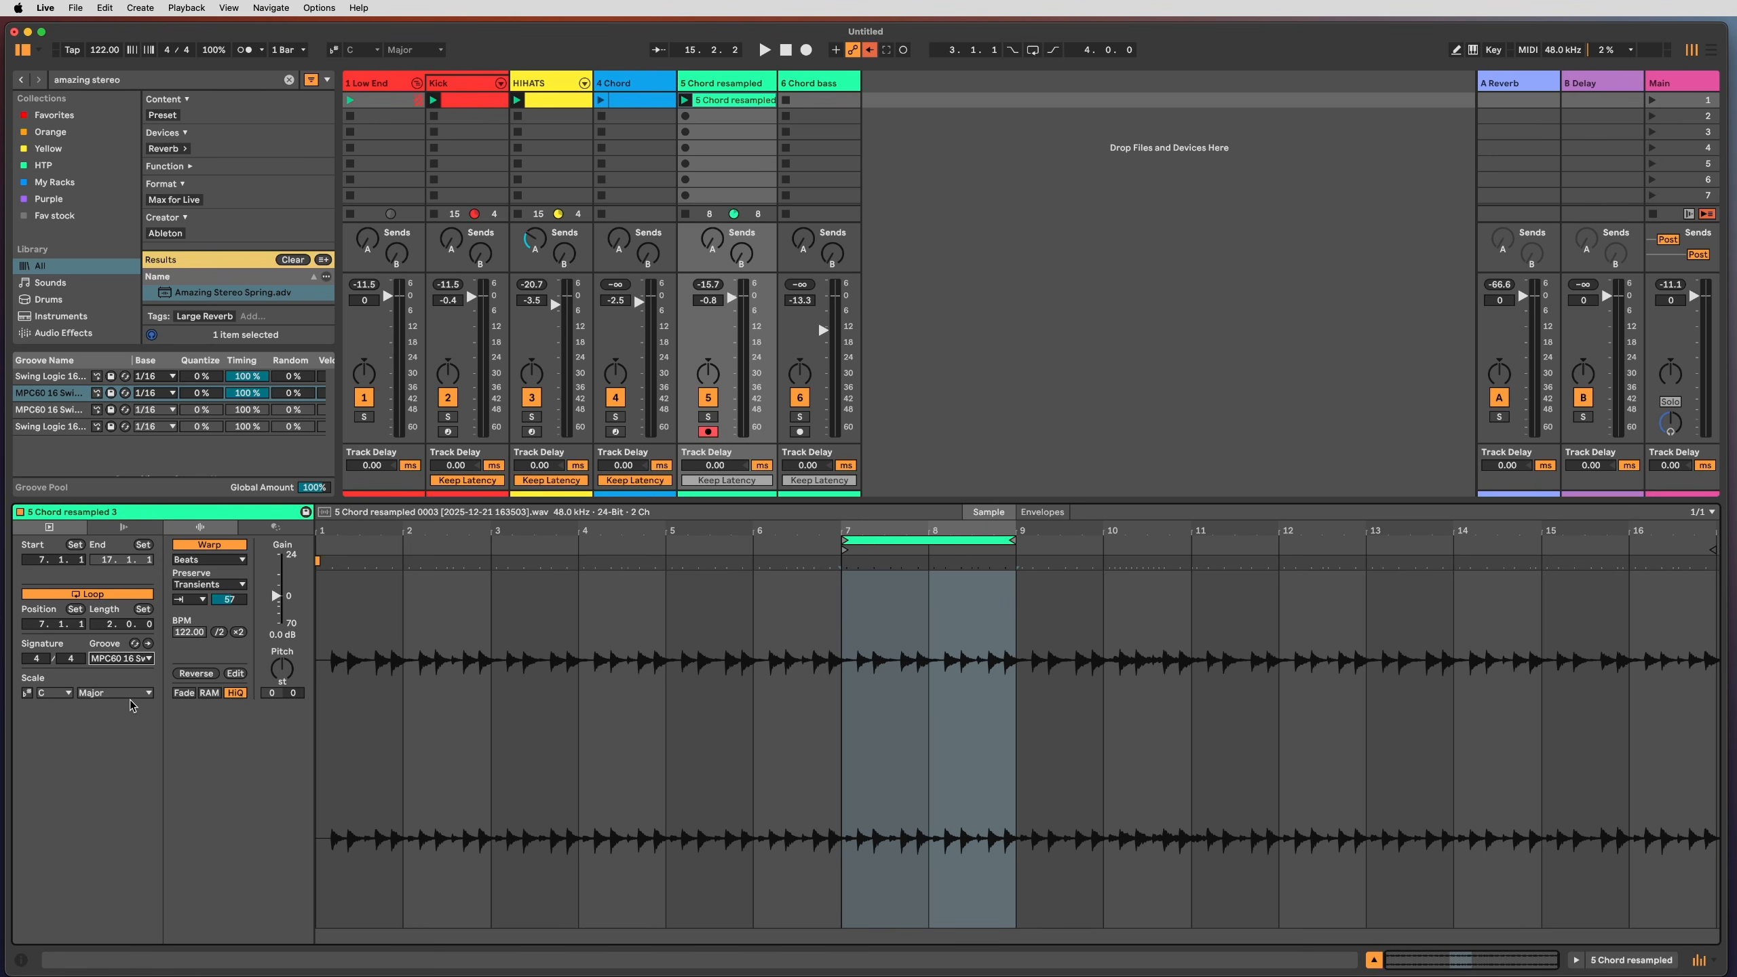
pyautogui.click(127, 659)
pyautogui.click(128, 698)
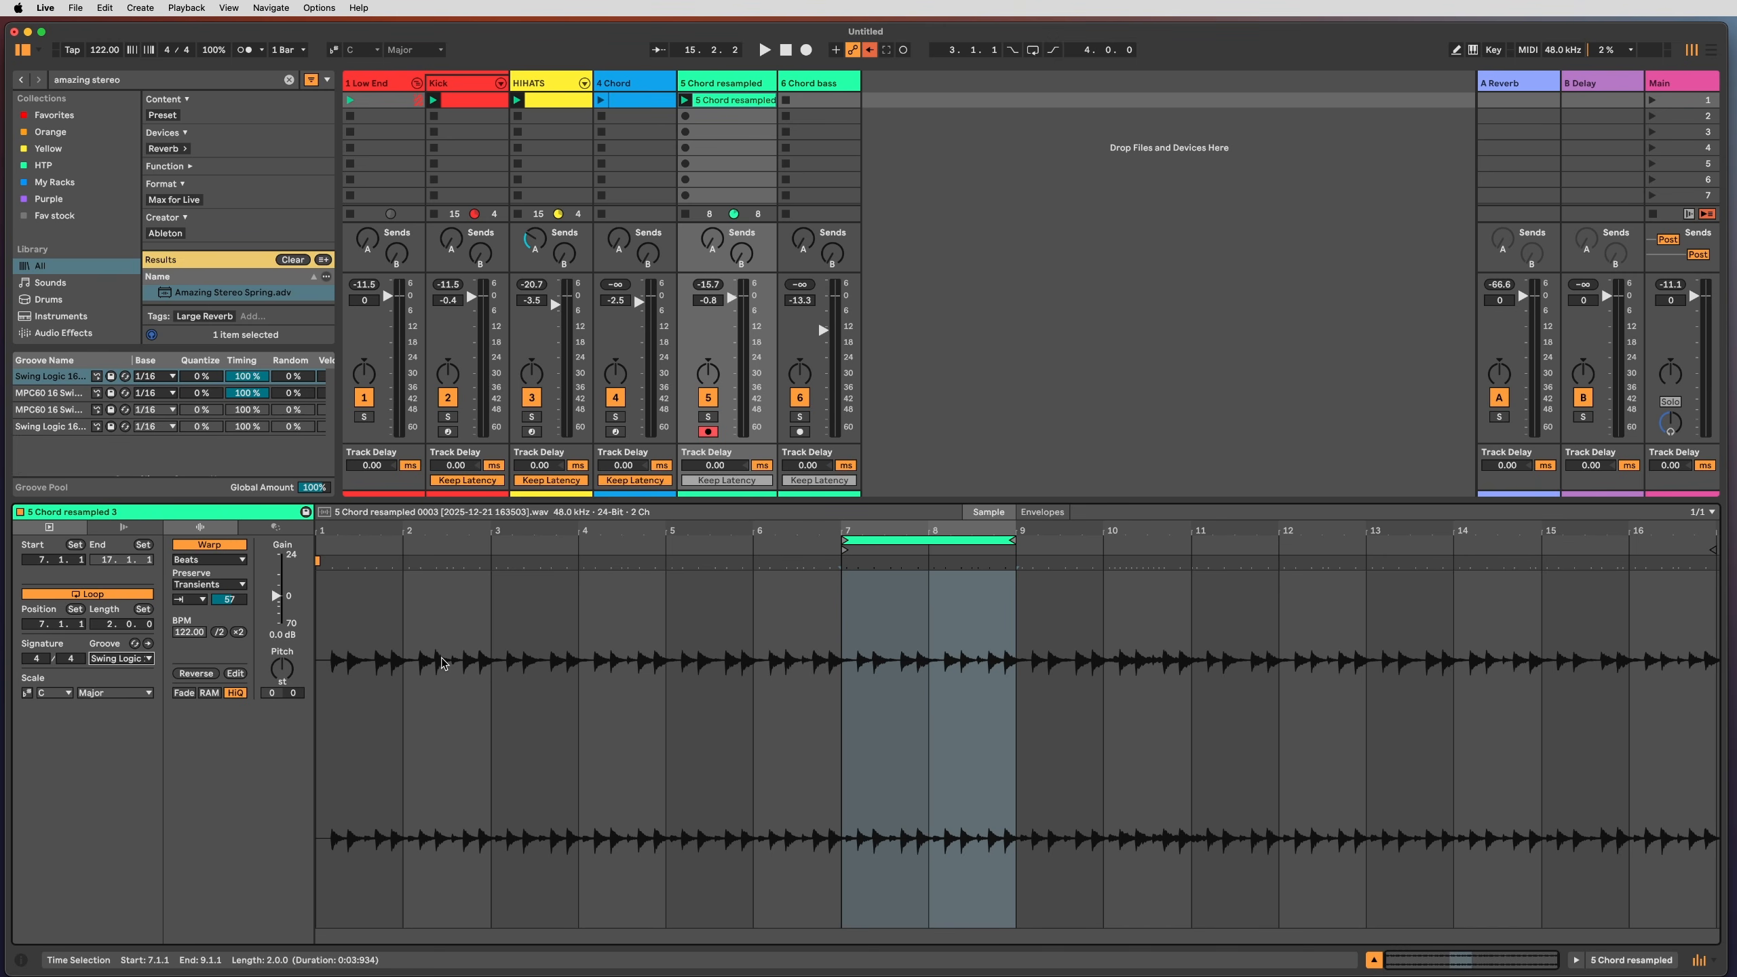
pyautogui.press('space')
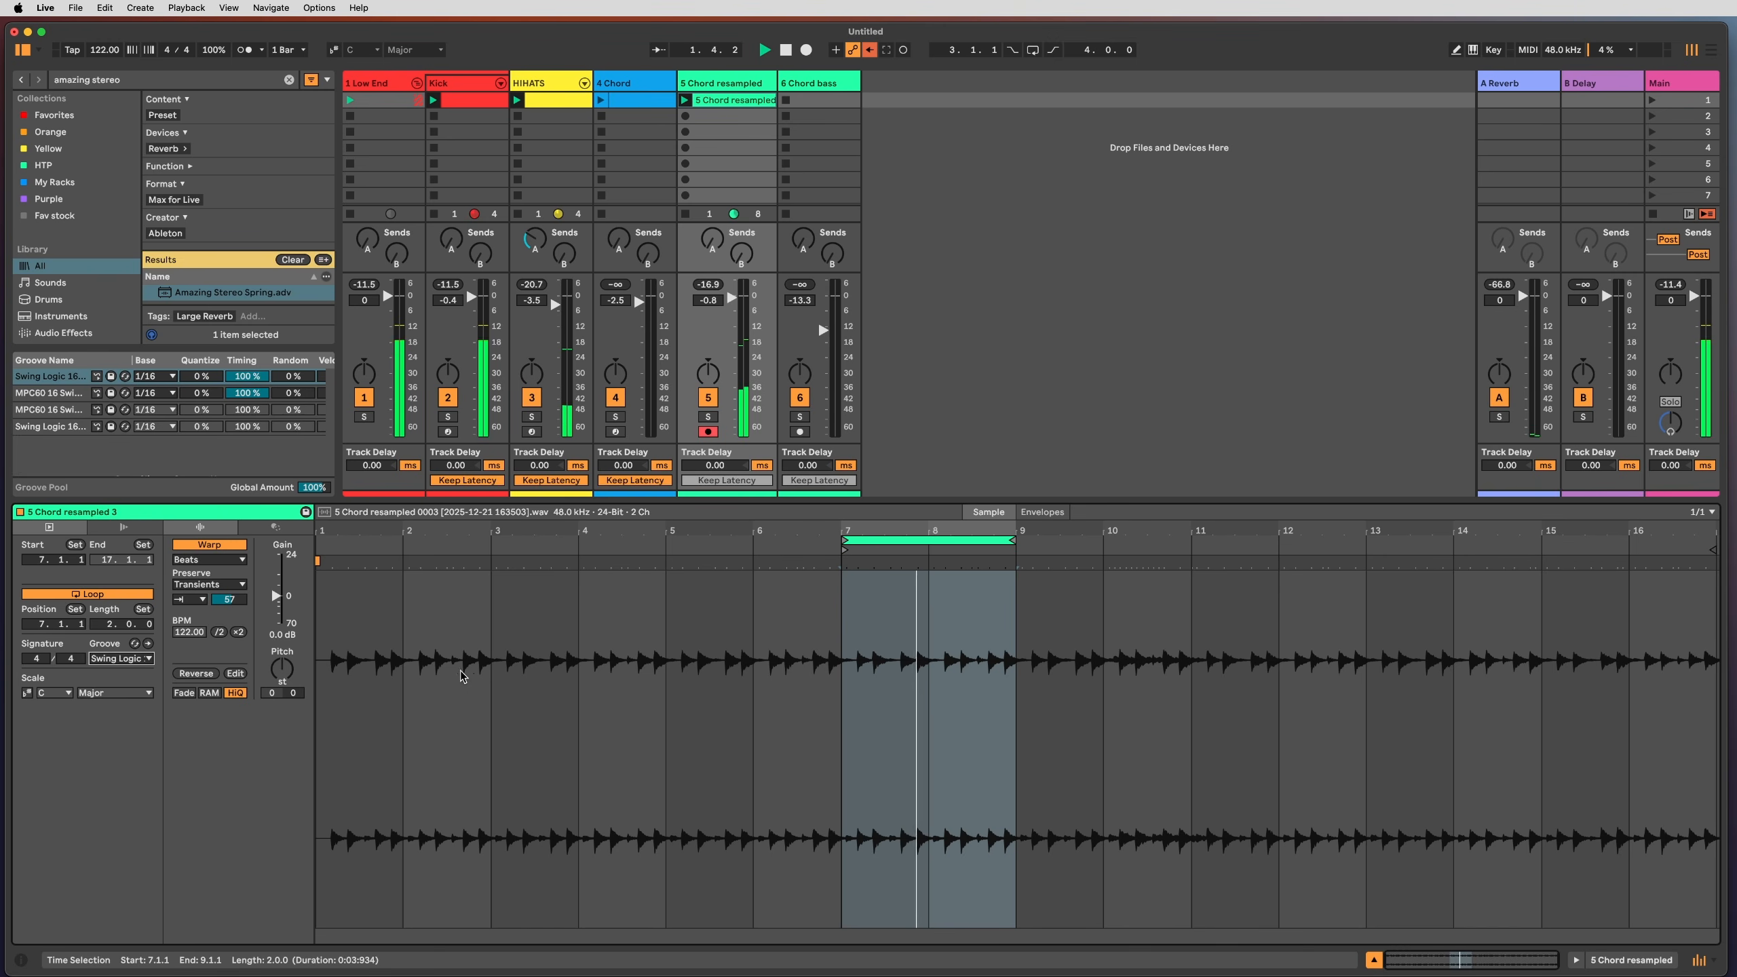
pyautogui.click(139, 663)
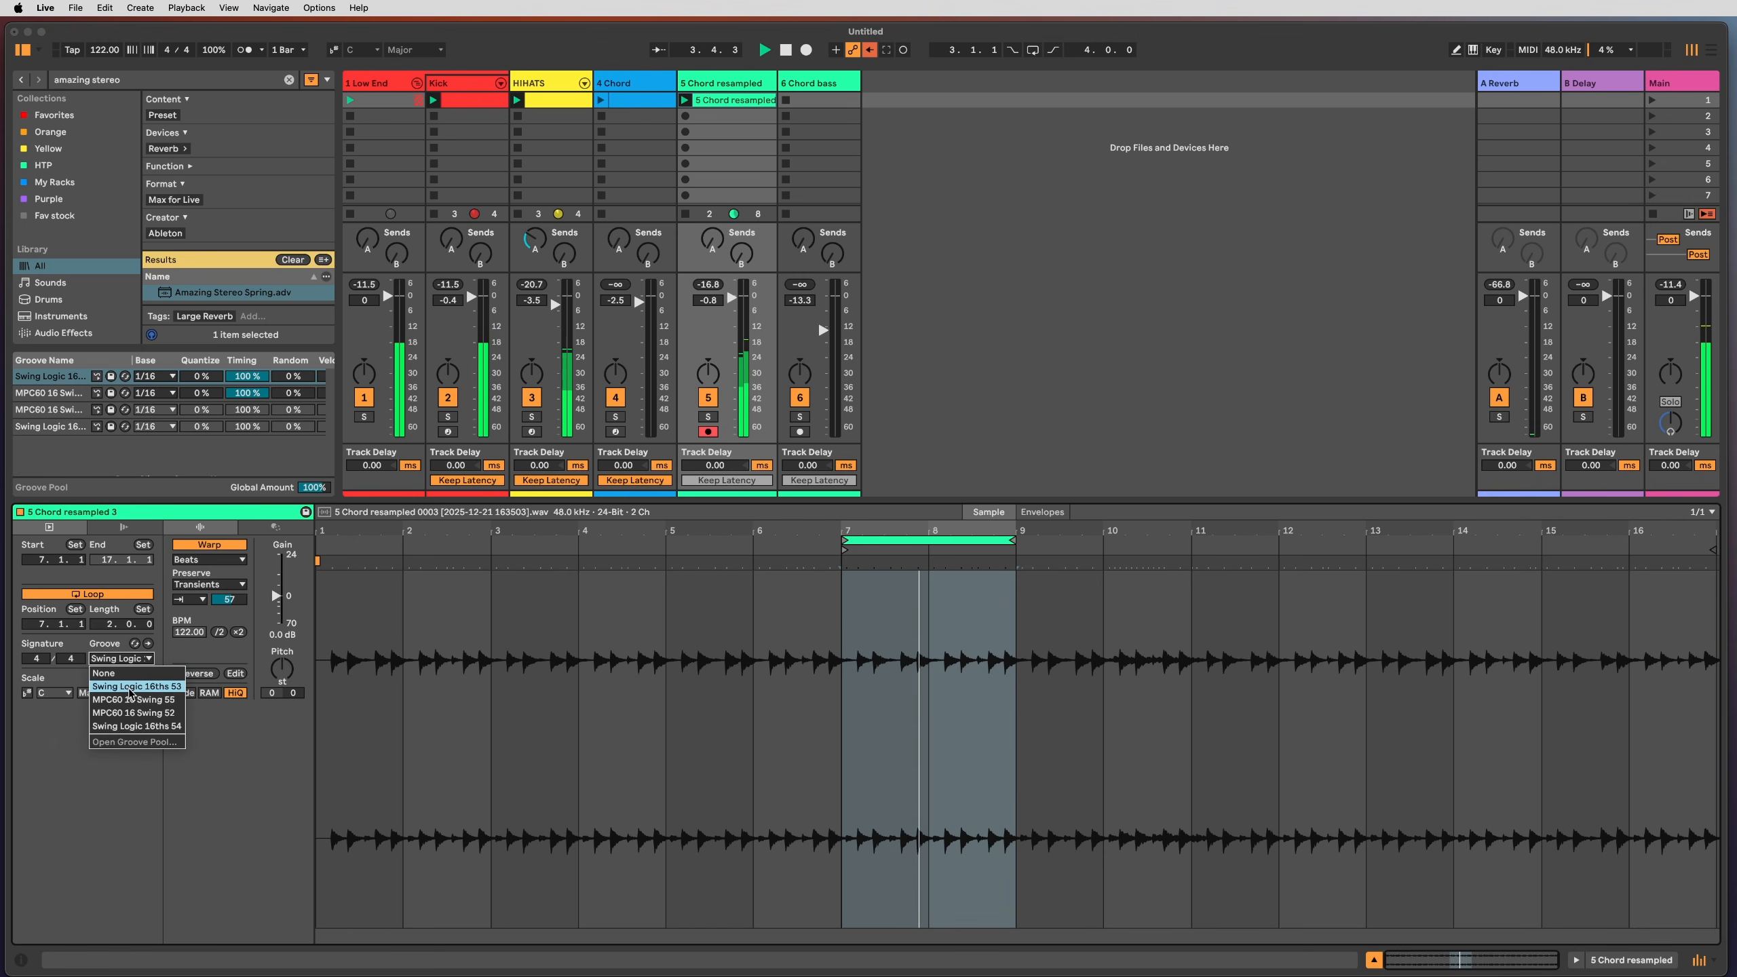
pyautogui.click(133, 687)
# Step: Load OTT onto the 5 Chord resampled track, lower Amount to about 53% and disable the Low band
pyautogui.doubleClick(736, 83)
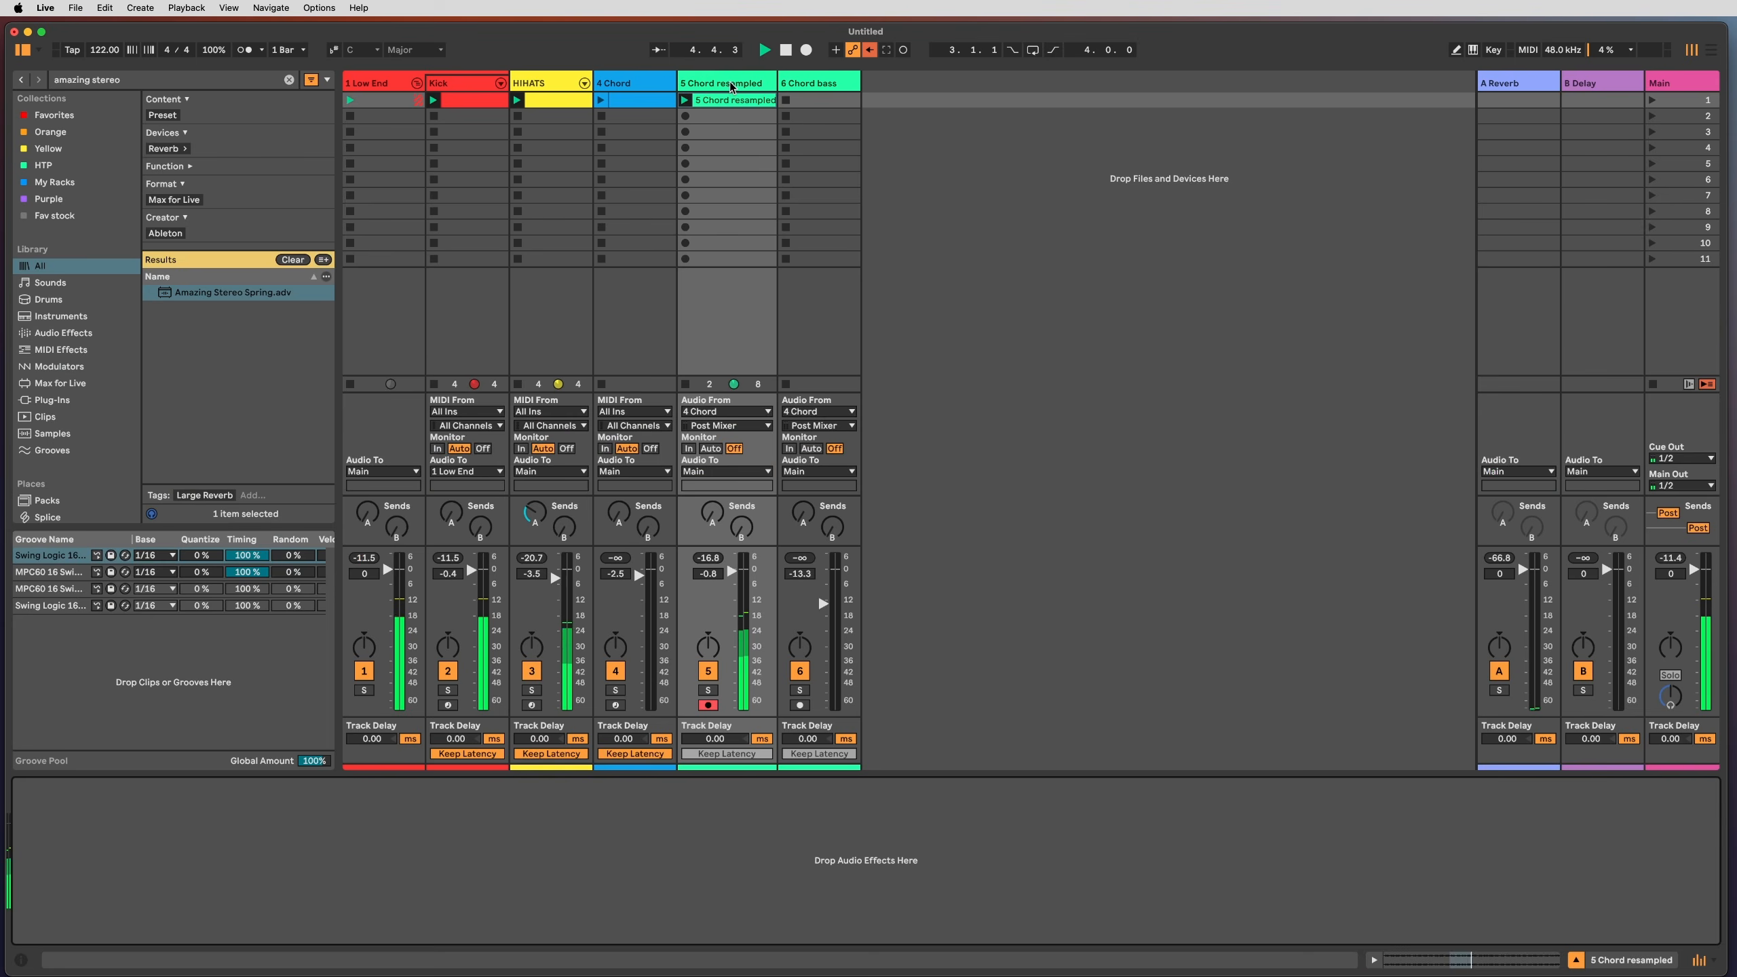
pyautogui.press('super+f')
pyautogui.write('ott')
pyautogui.press('Down')
pyautogui.press('Down')
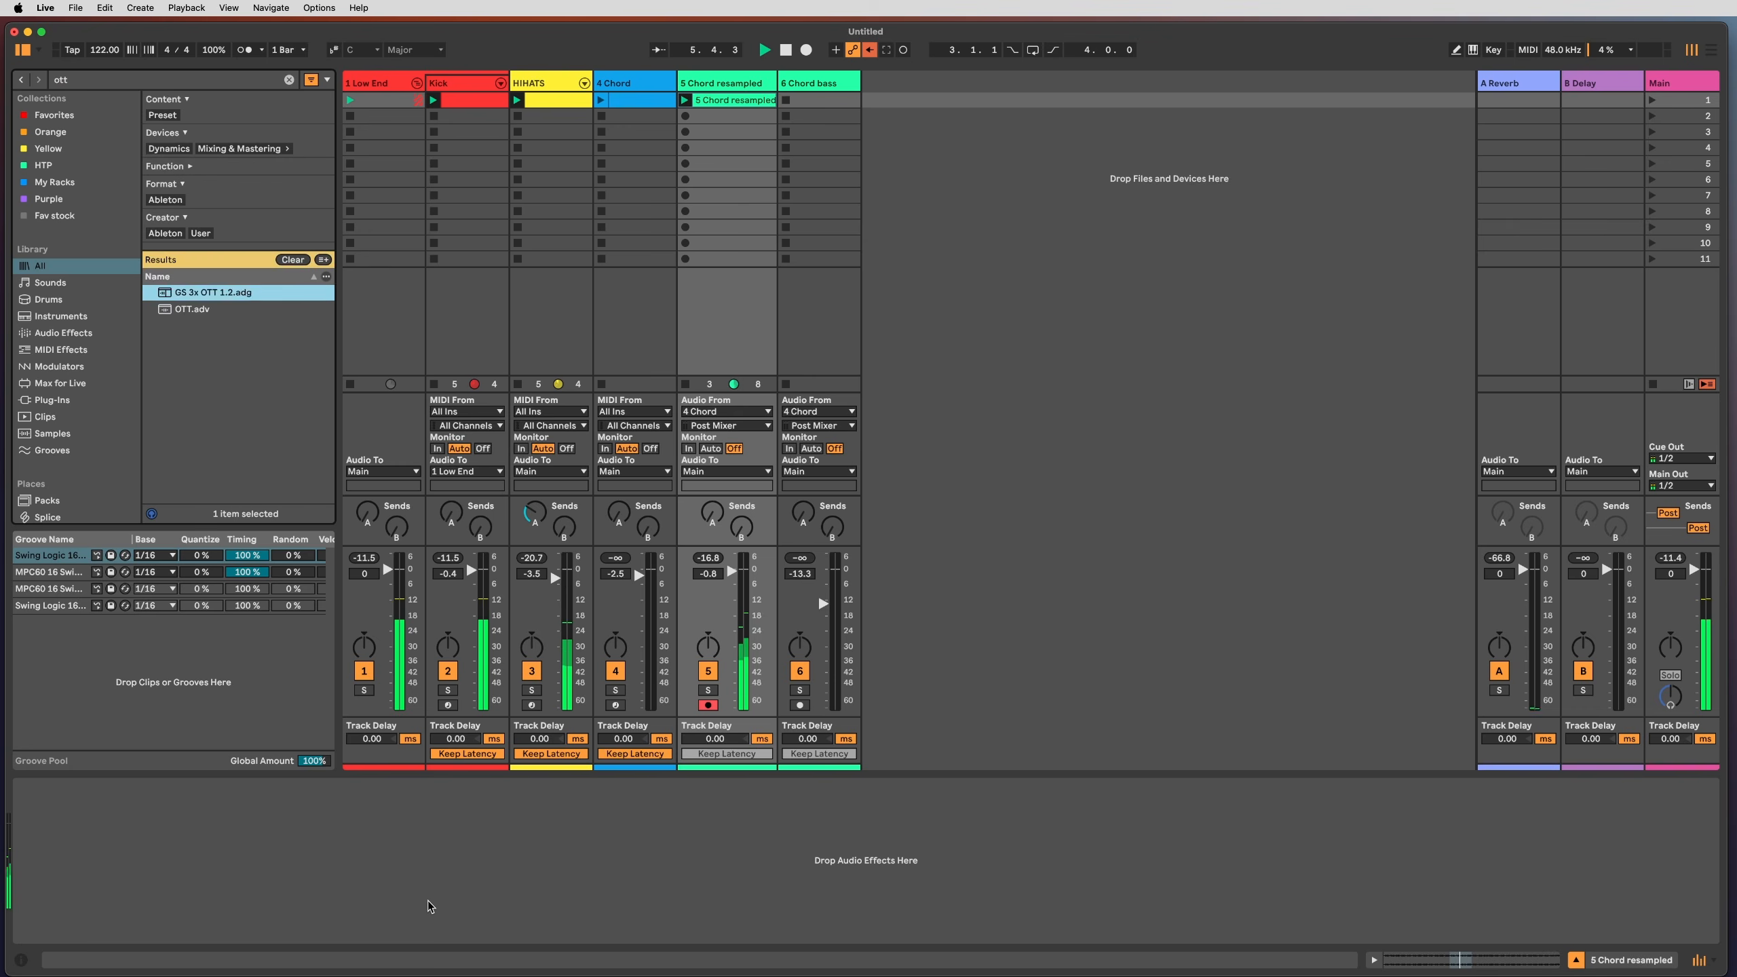
pyautogui.press('Return')
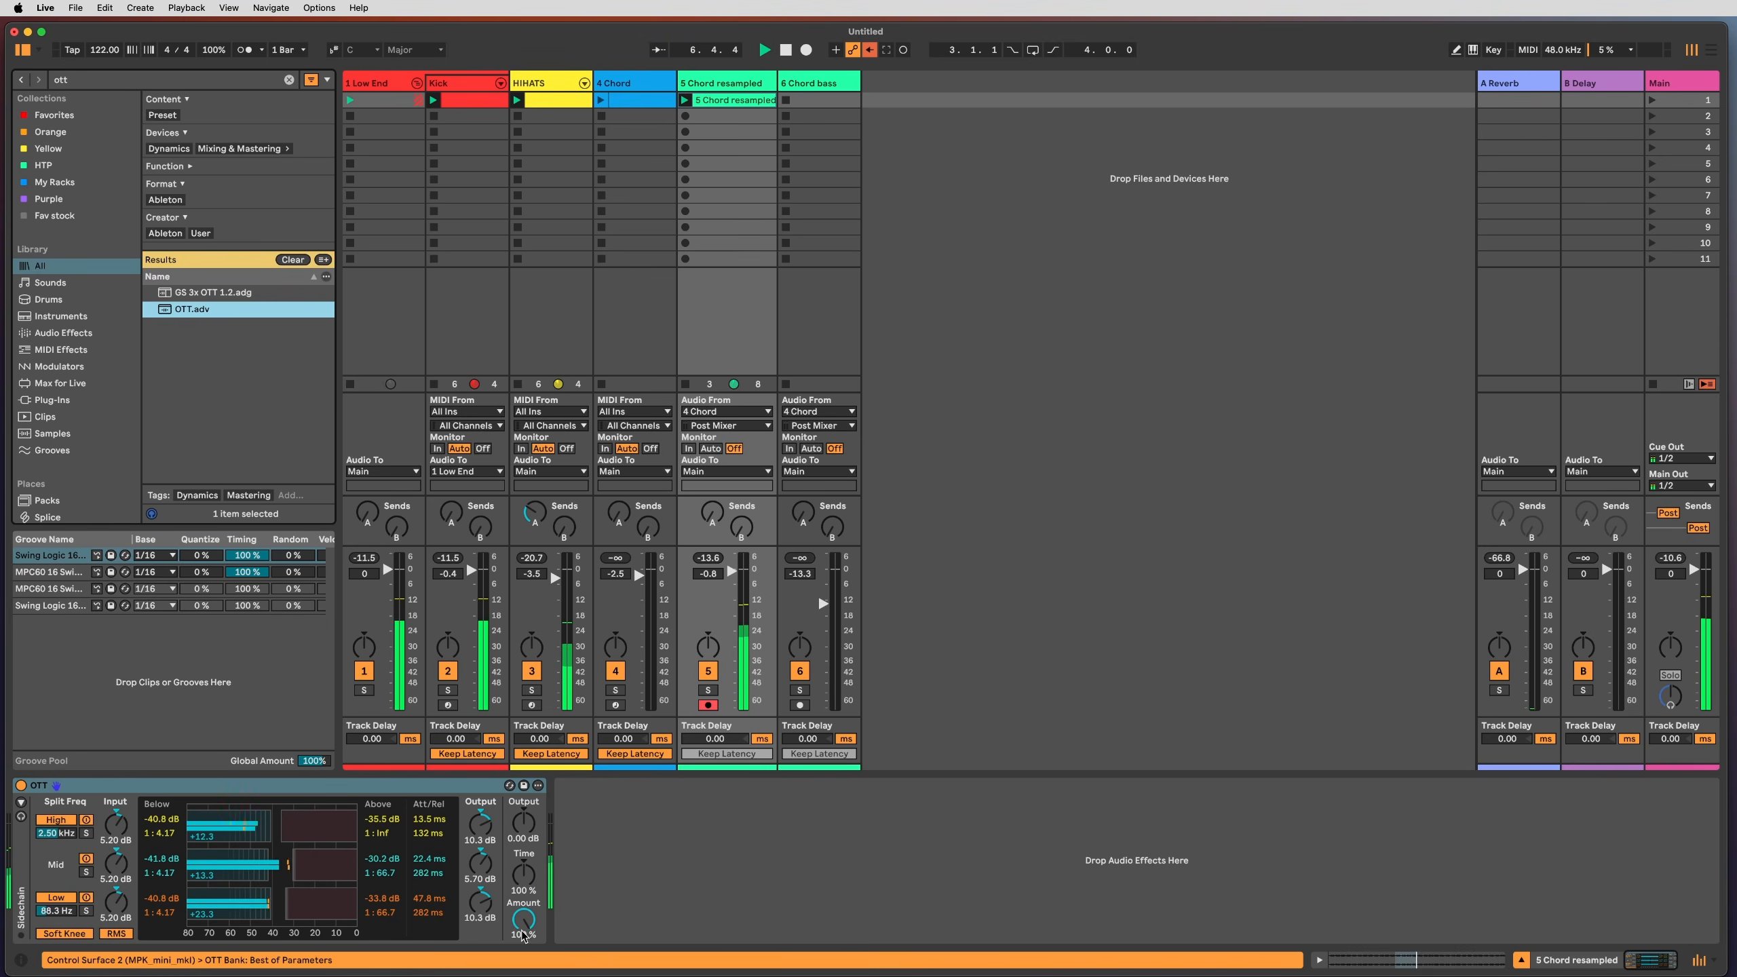
pyautogui.moveTo(523, 919); pyautogui.dragTo(522, 916)
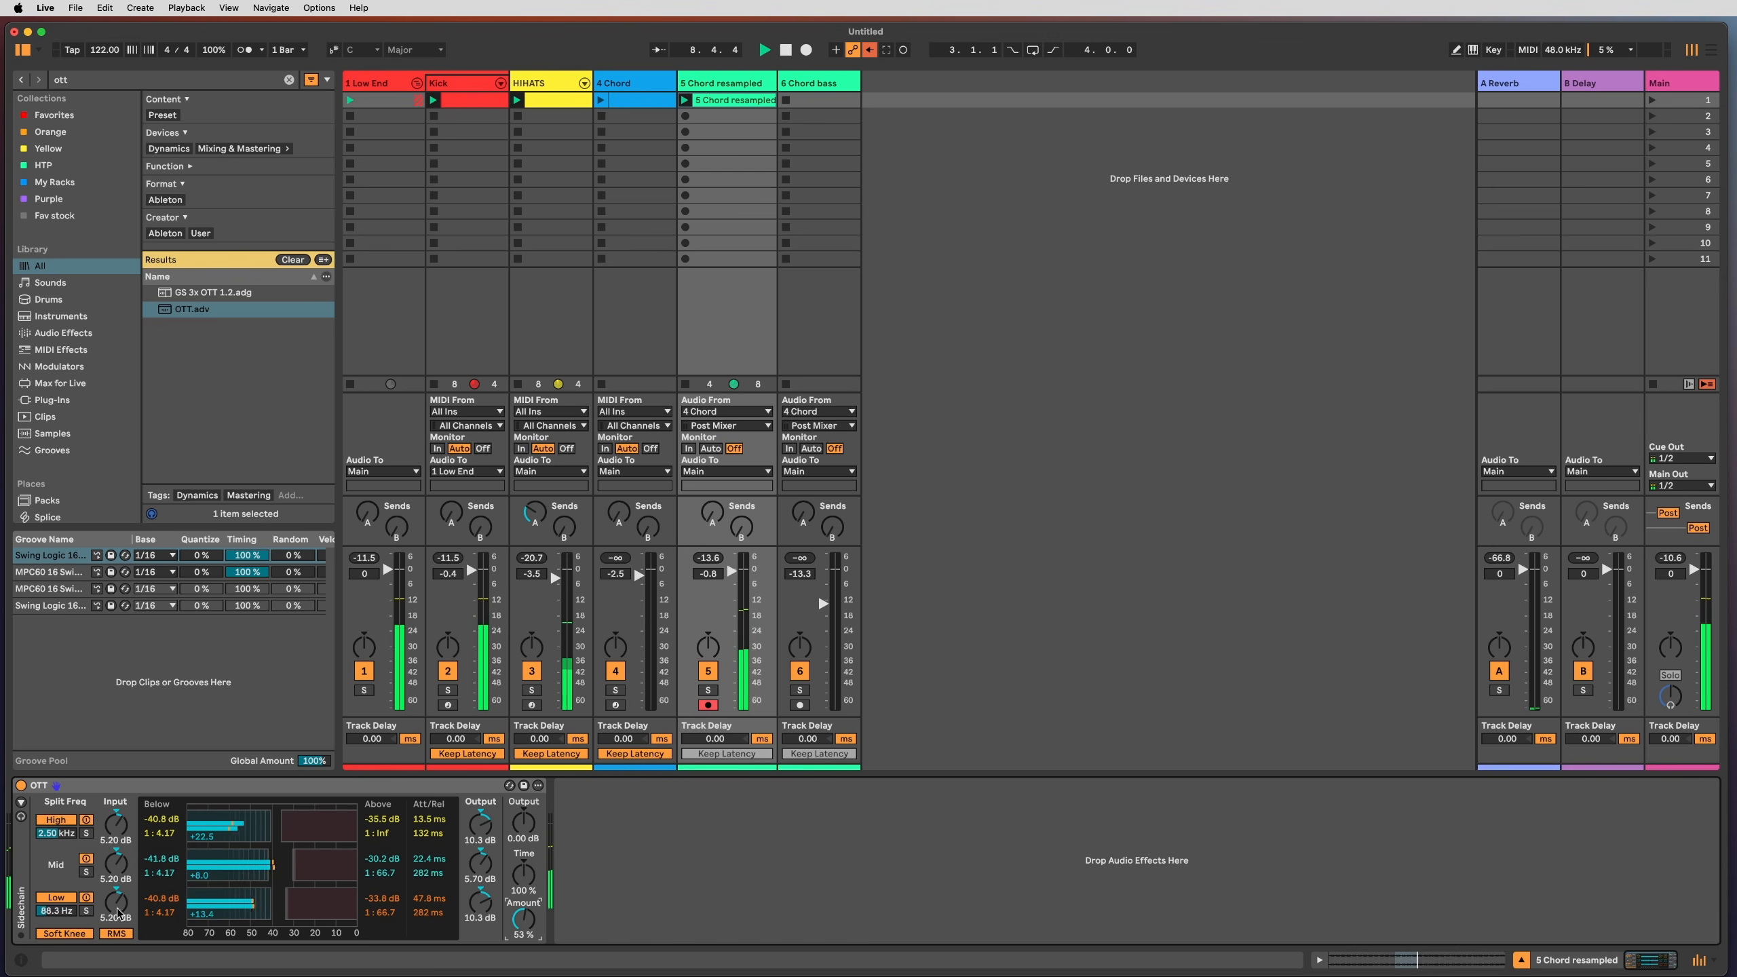
pyautogui.click(56, 897)
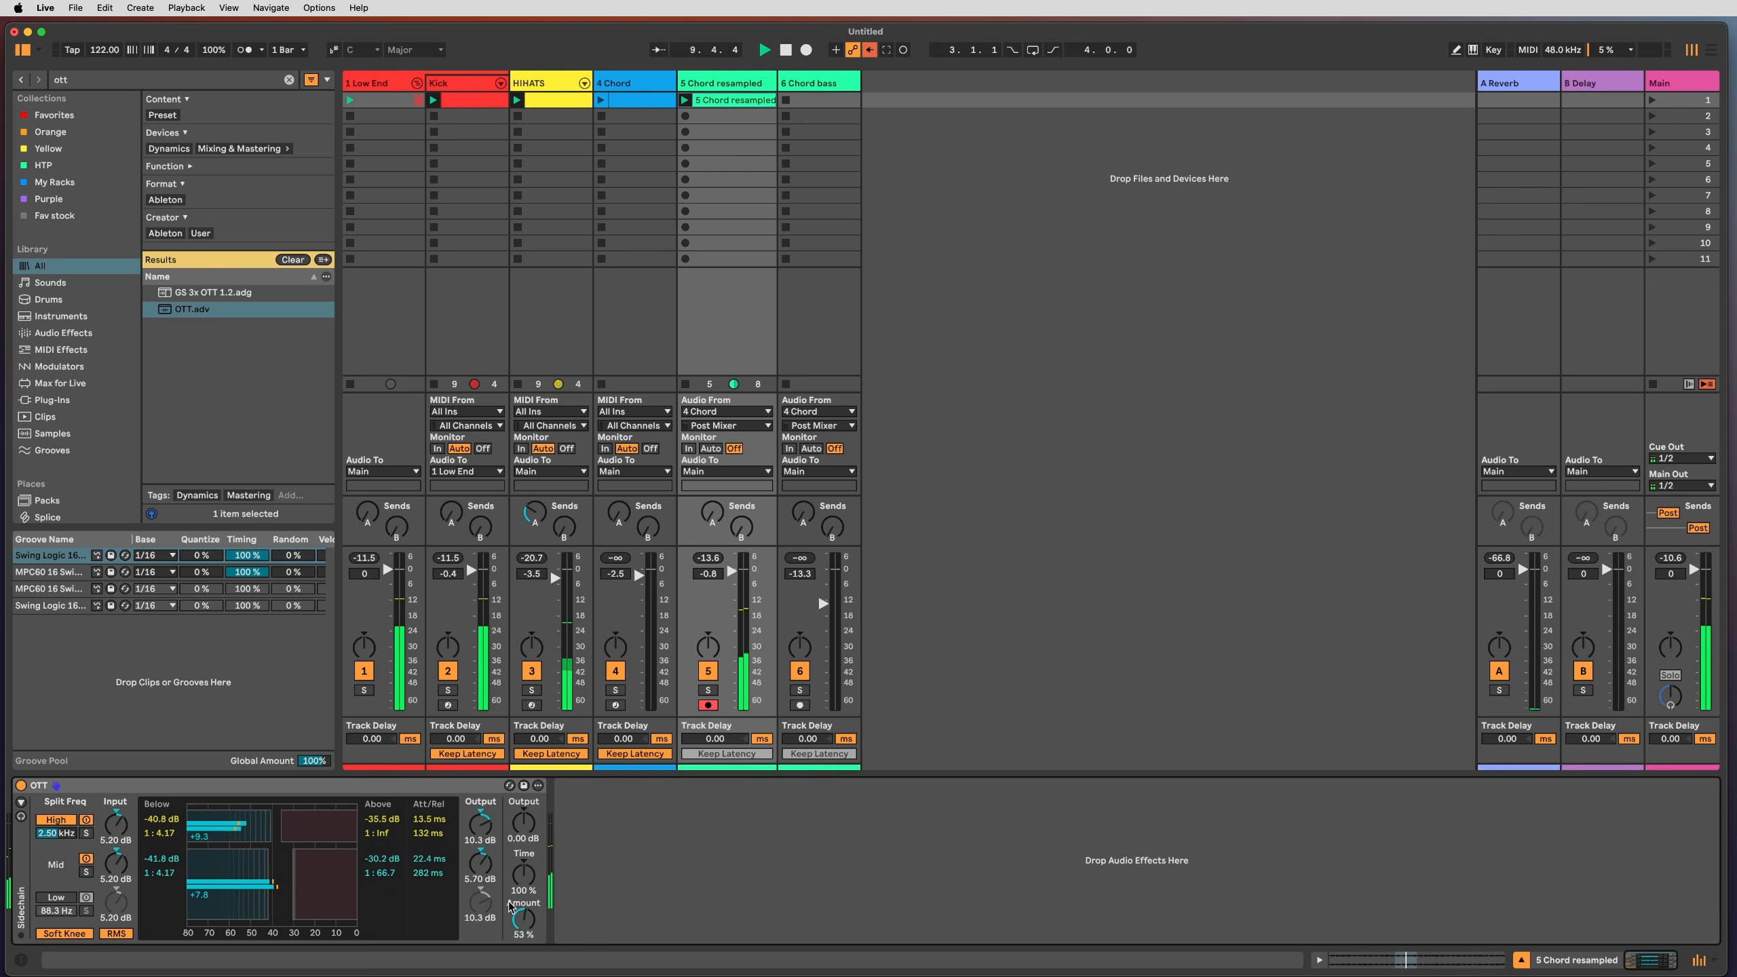
pyautogui.hotkey('shift', 'Tab')
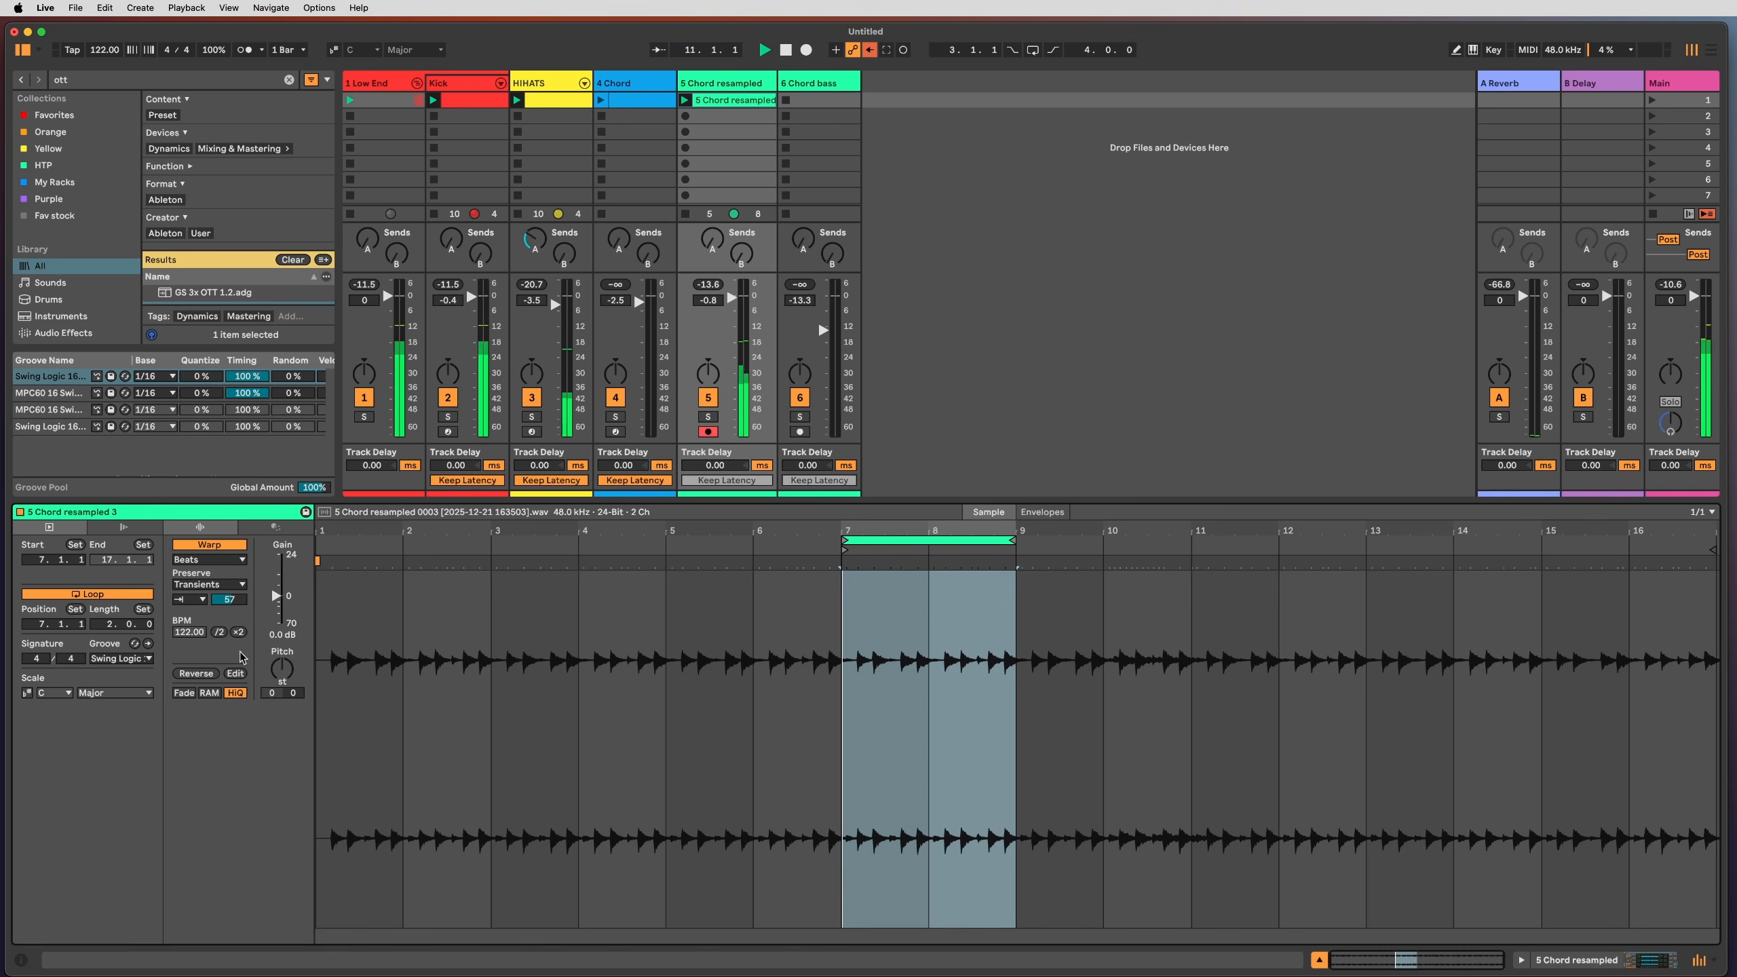
# Step: Lower the transient envelope to 39 and compare the clip with Groove set to None
pyautogui.moveTo(229, 600); pyautogui.dragTo(230, 613)
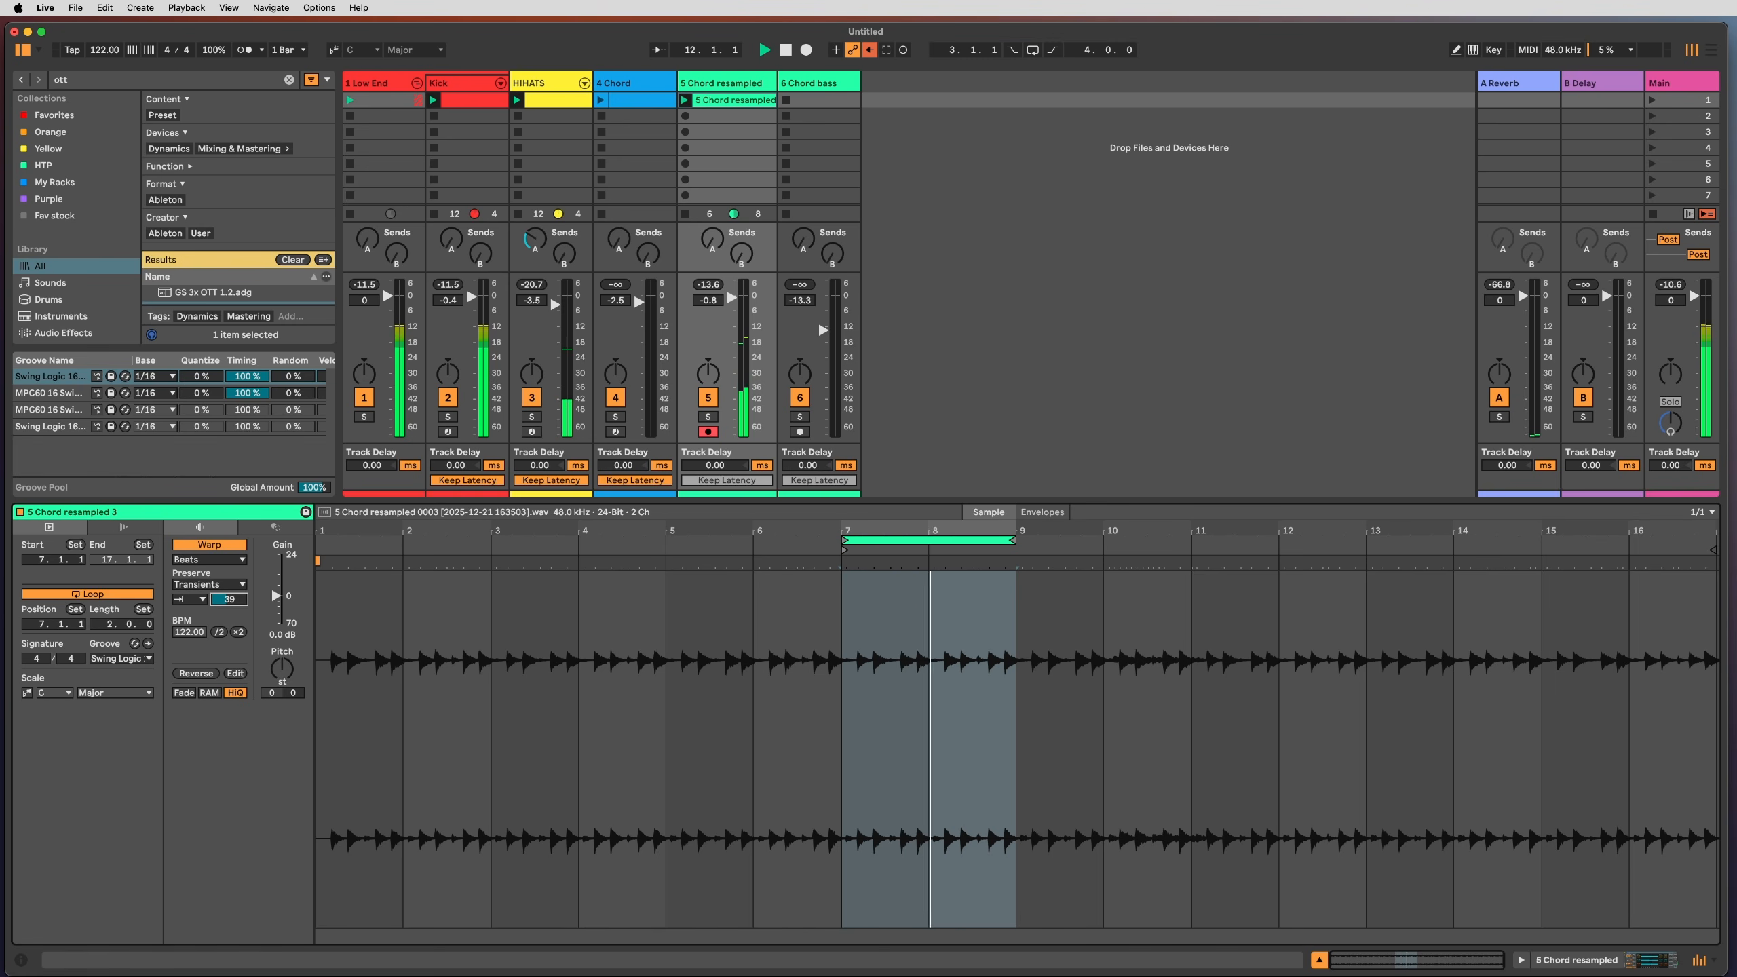
pyautogui.click(118, 660)
pyautogui.click(109, 672)
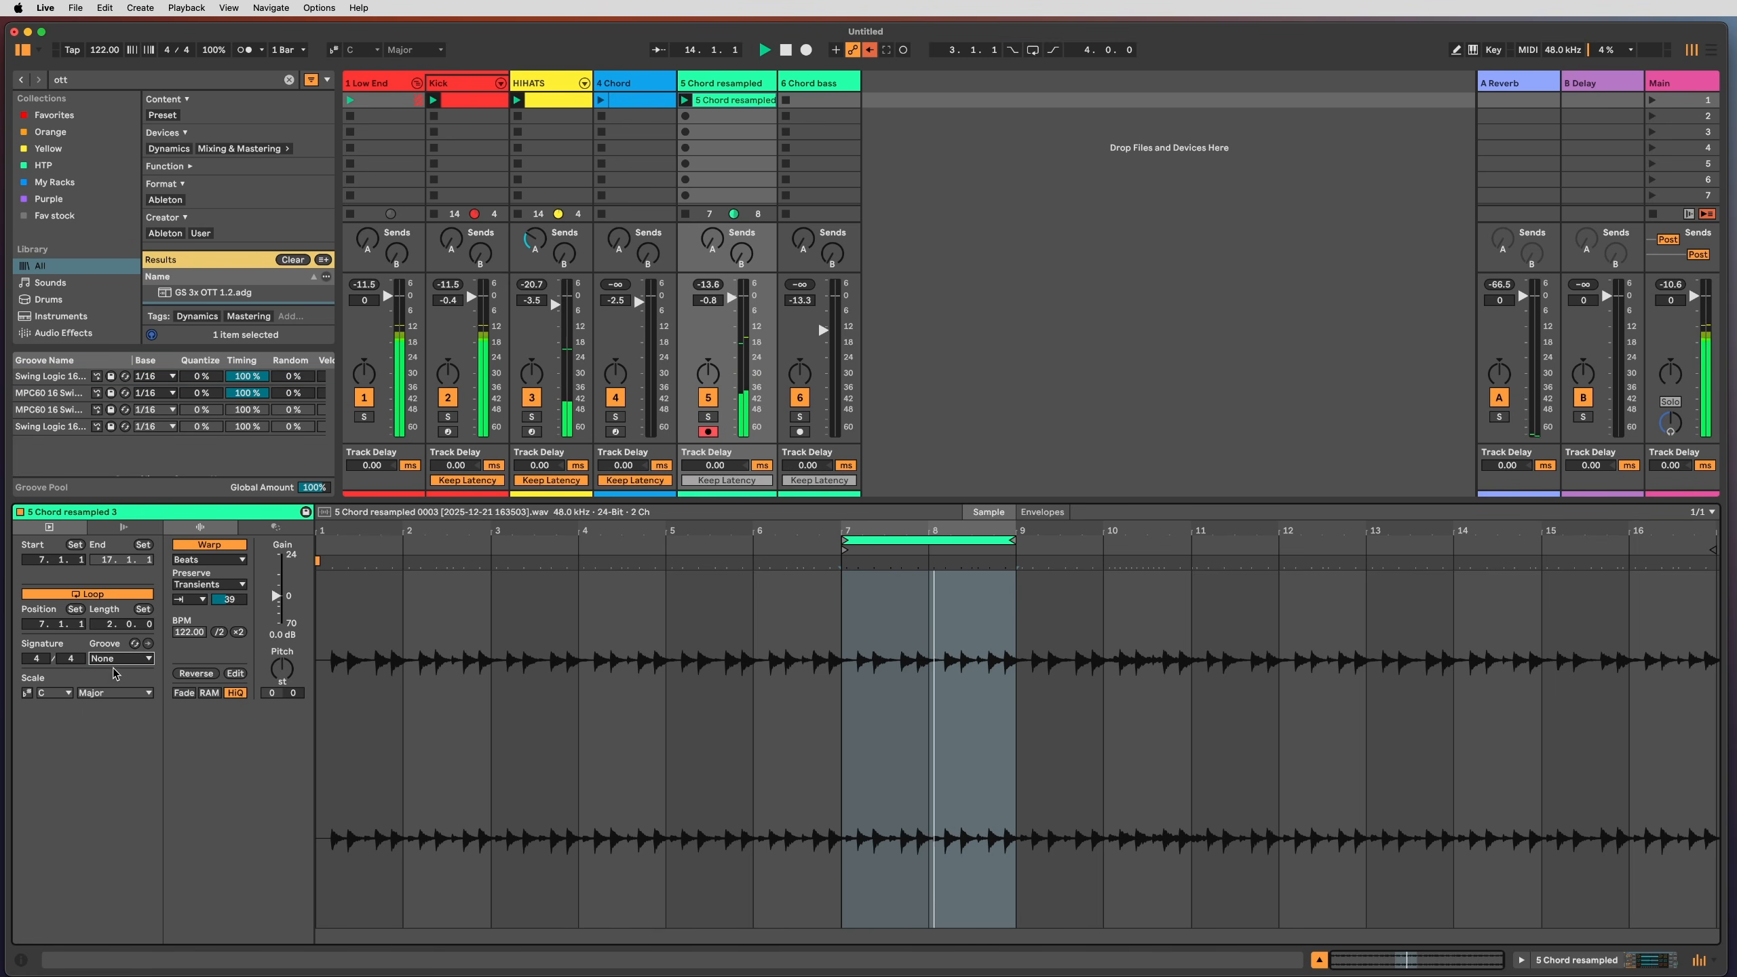
pyautogui.press('space')
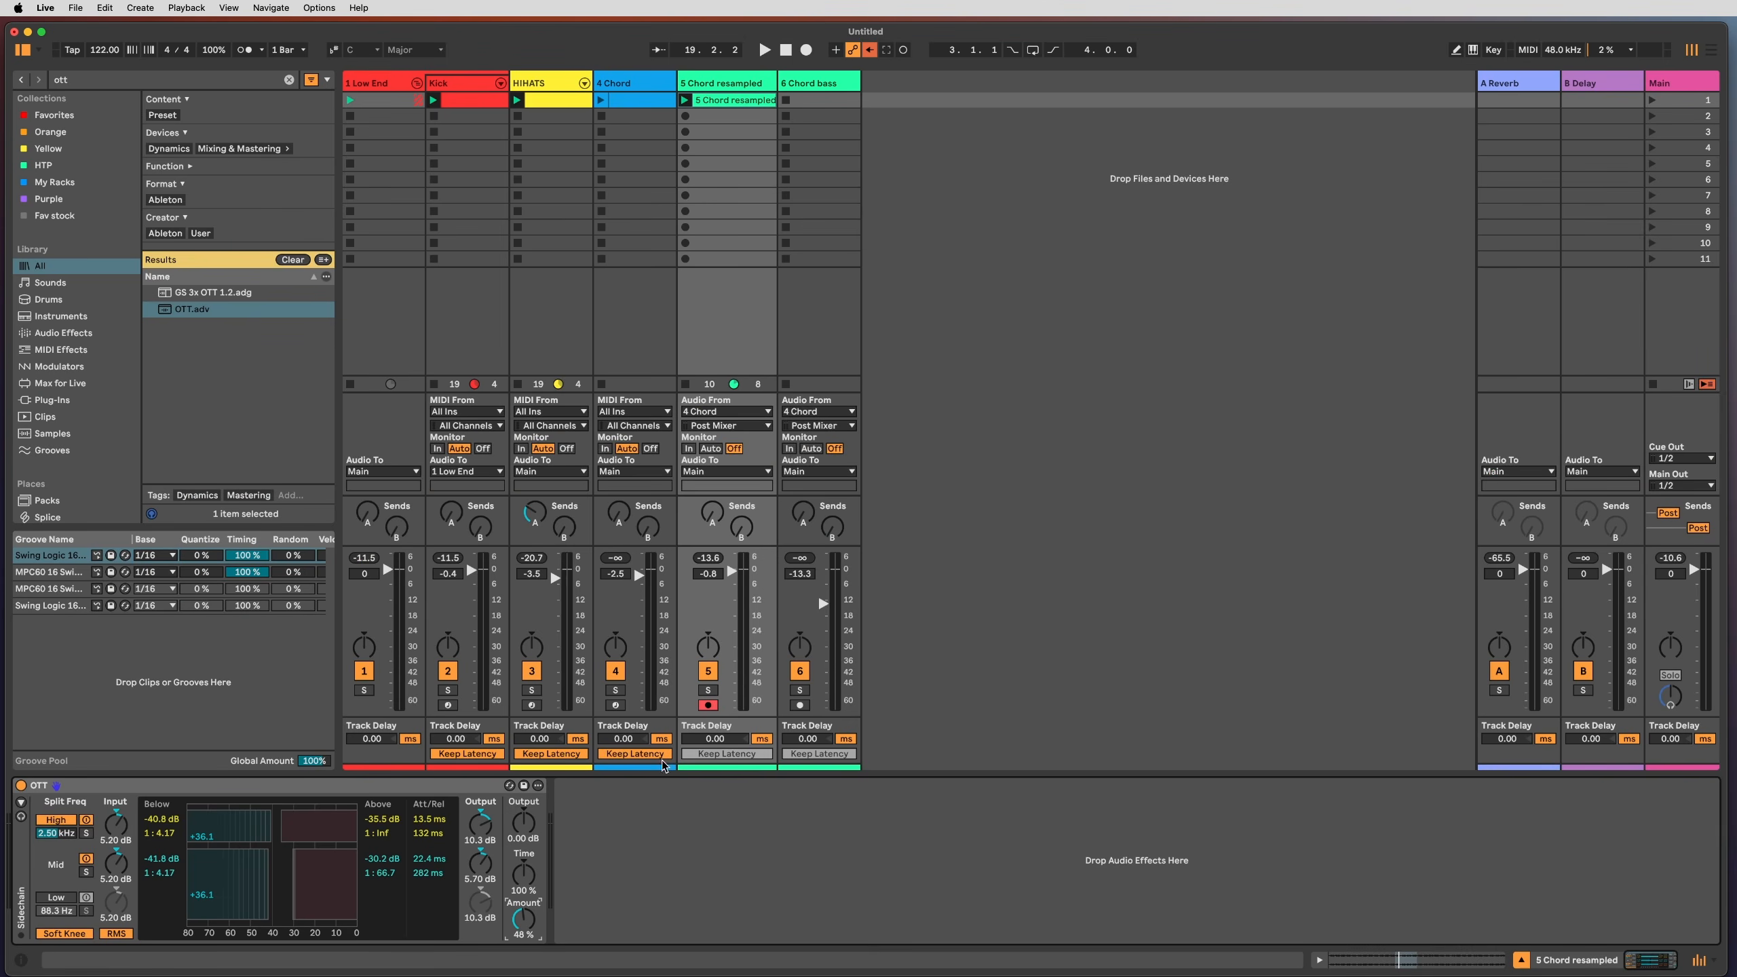
# Step: Load a Utility device right after OTT on the resampled track
pyautogui.click(681, 821)
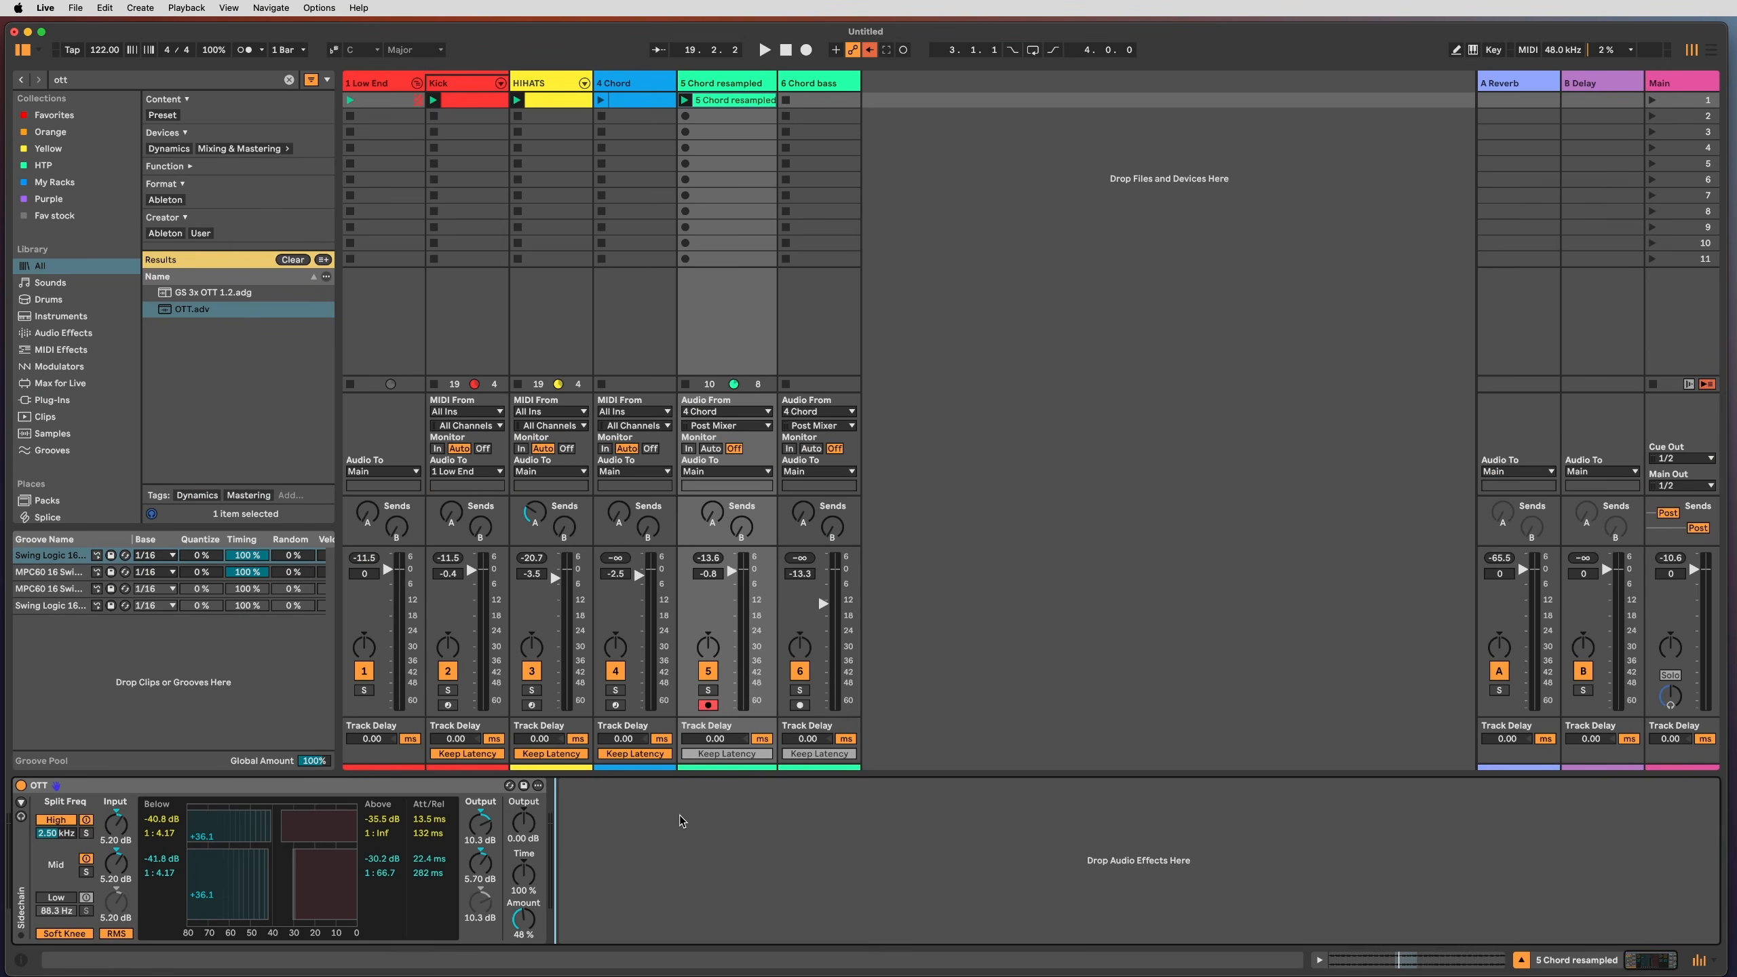
pyautogui.press('super+f')
pyautogui.write('util')
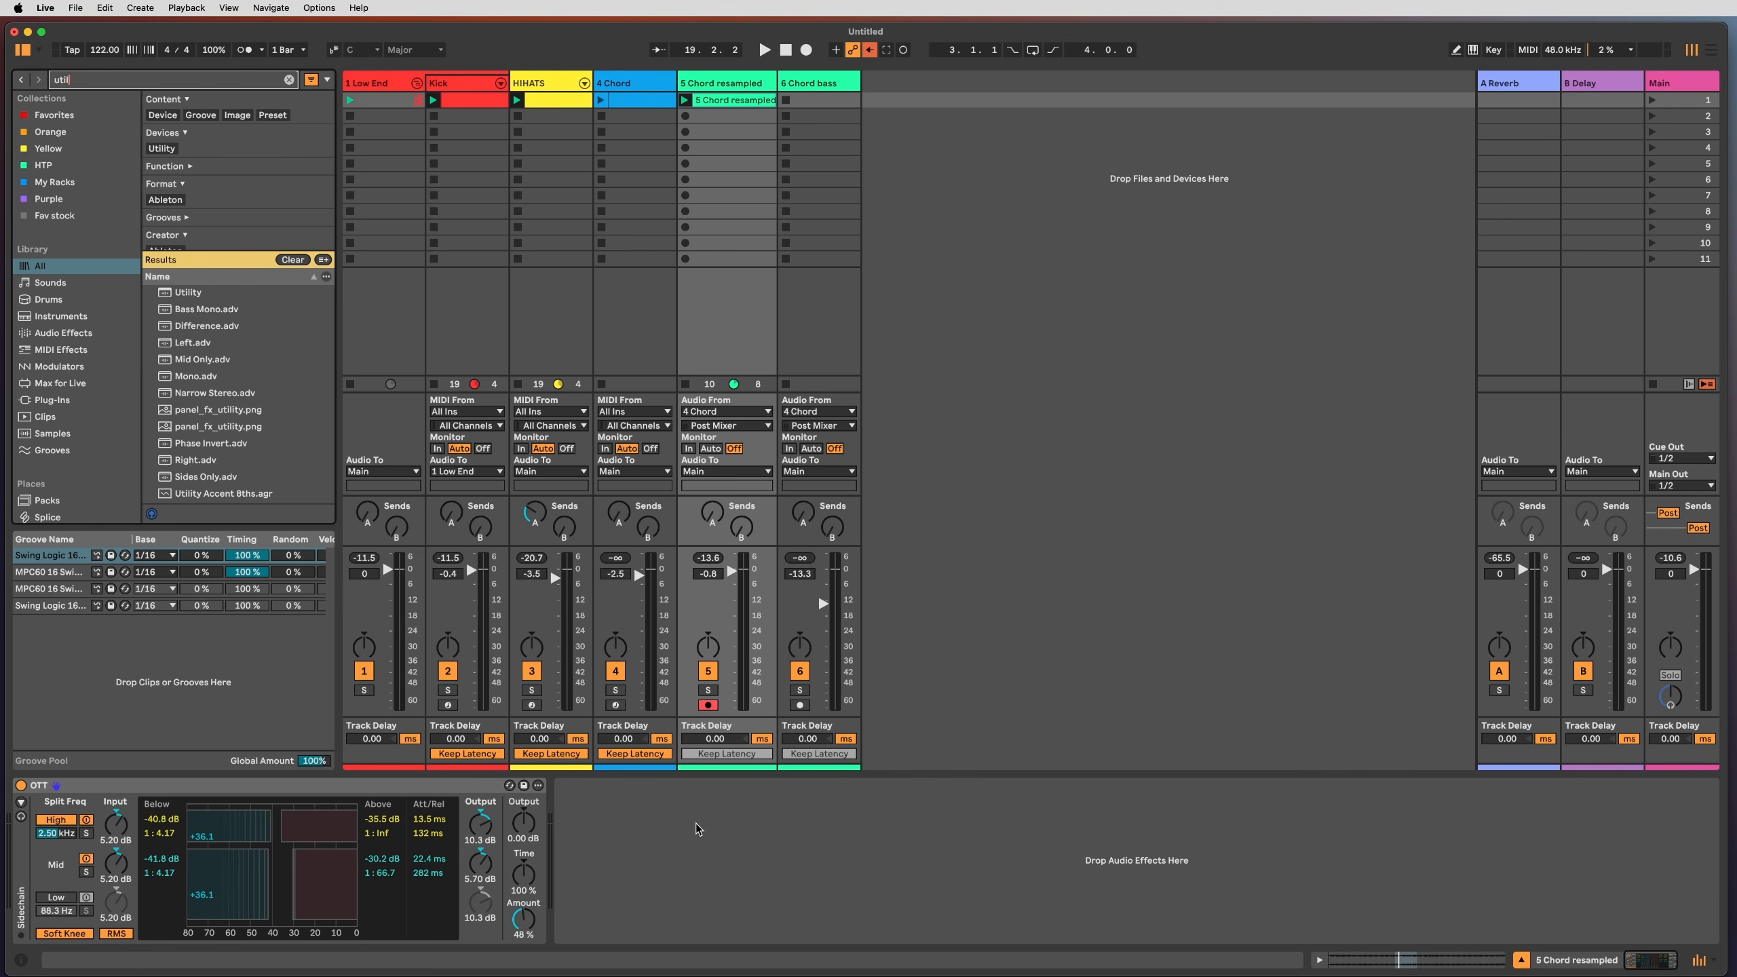
pyautogui.press('Down')
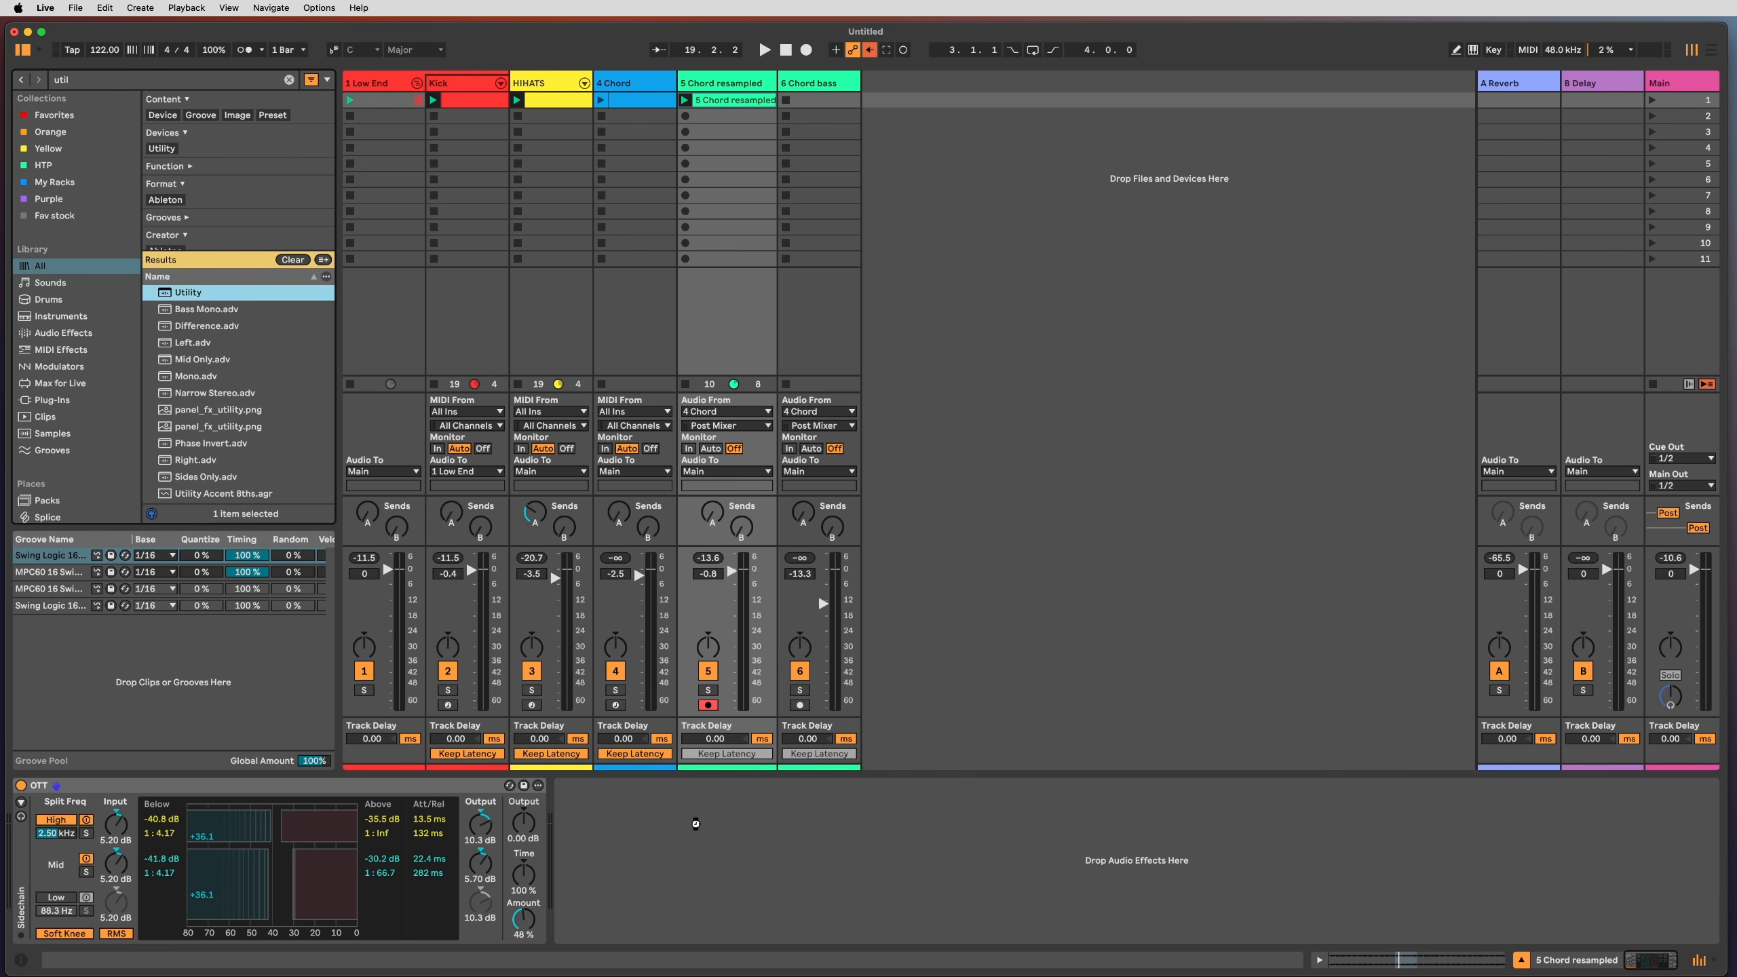
pyautogui.press('Return')
# Step: Set Utility's input to the right channel only and raise the OTT amount to 65%
pyautogui.click(585, 831)
pyautogui.click(593, 849)
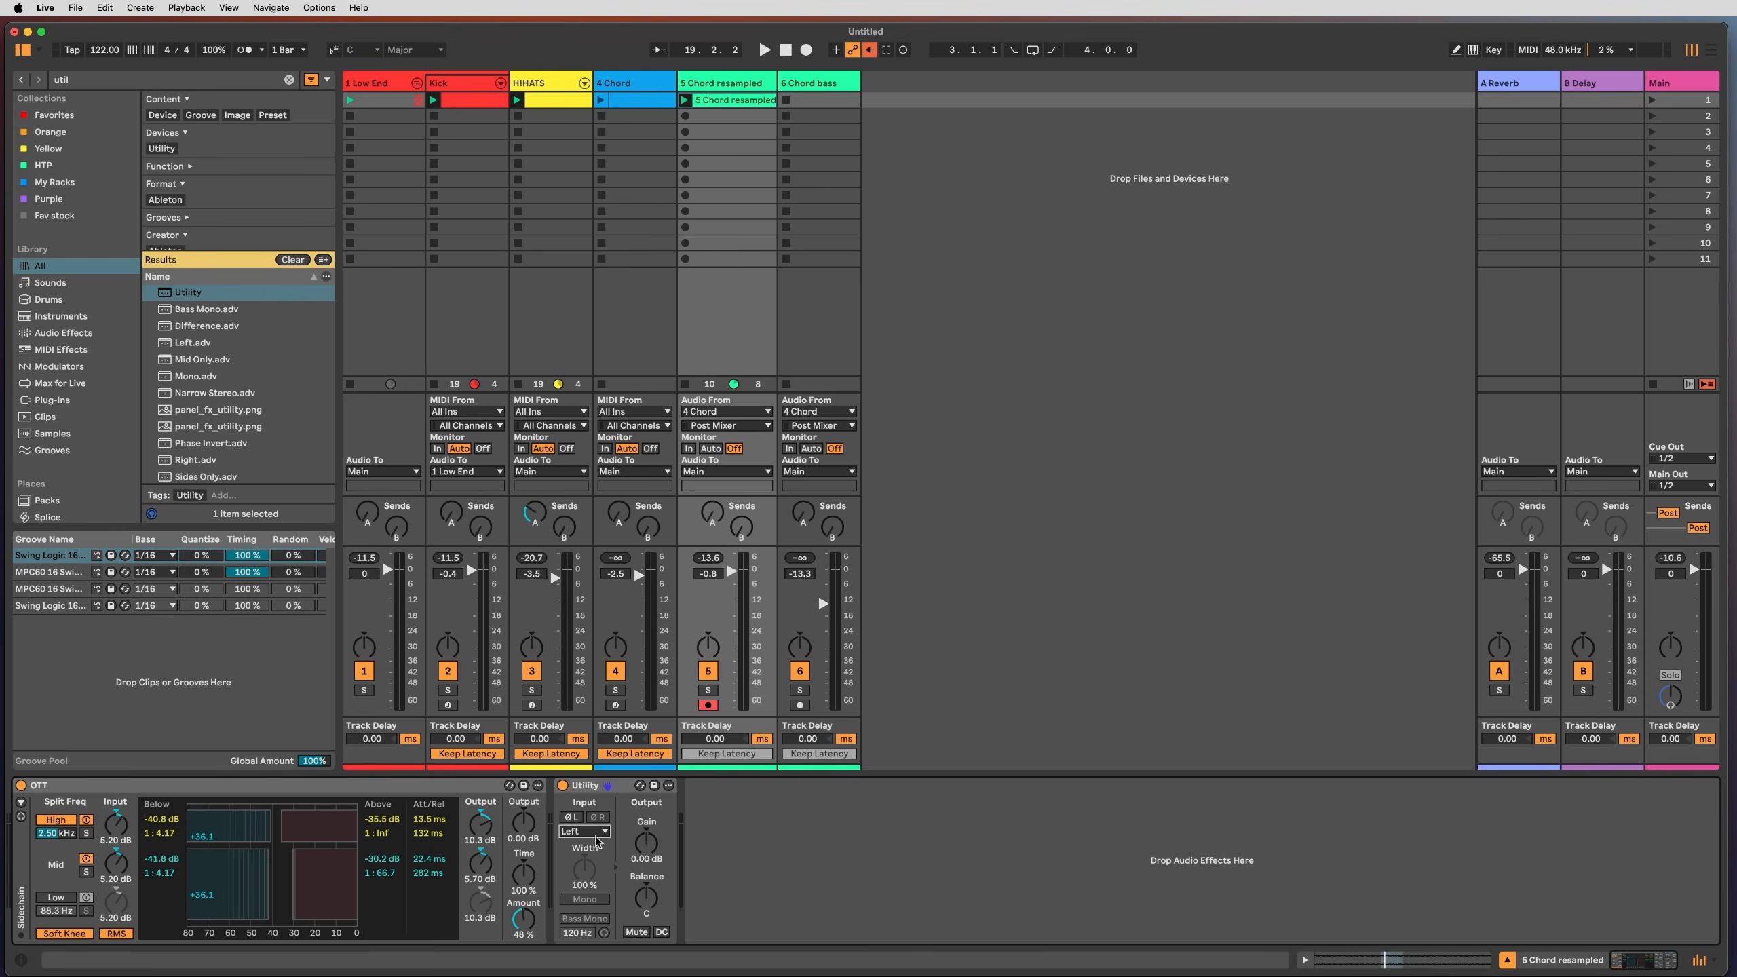
pyautogui.press('space')
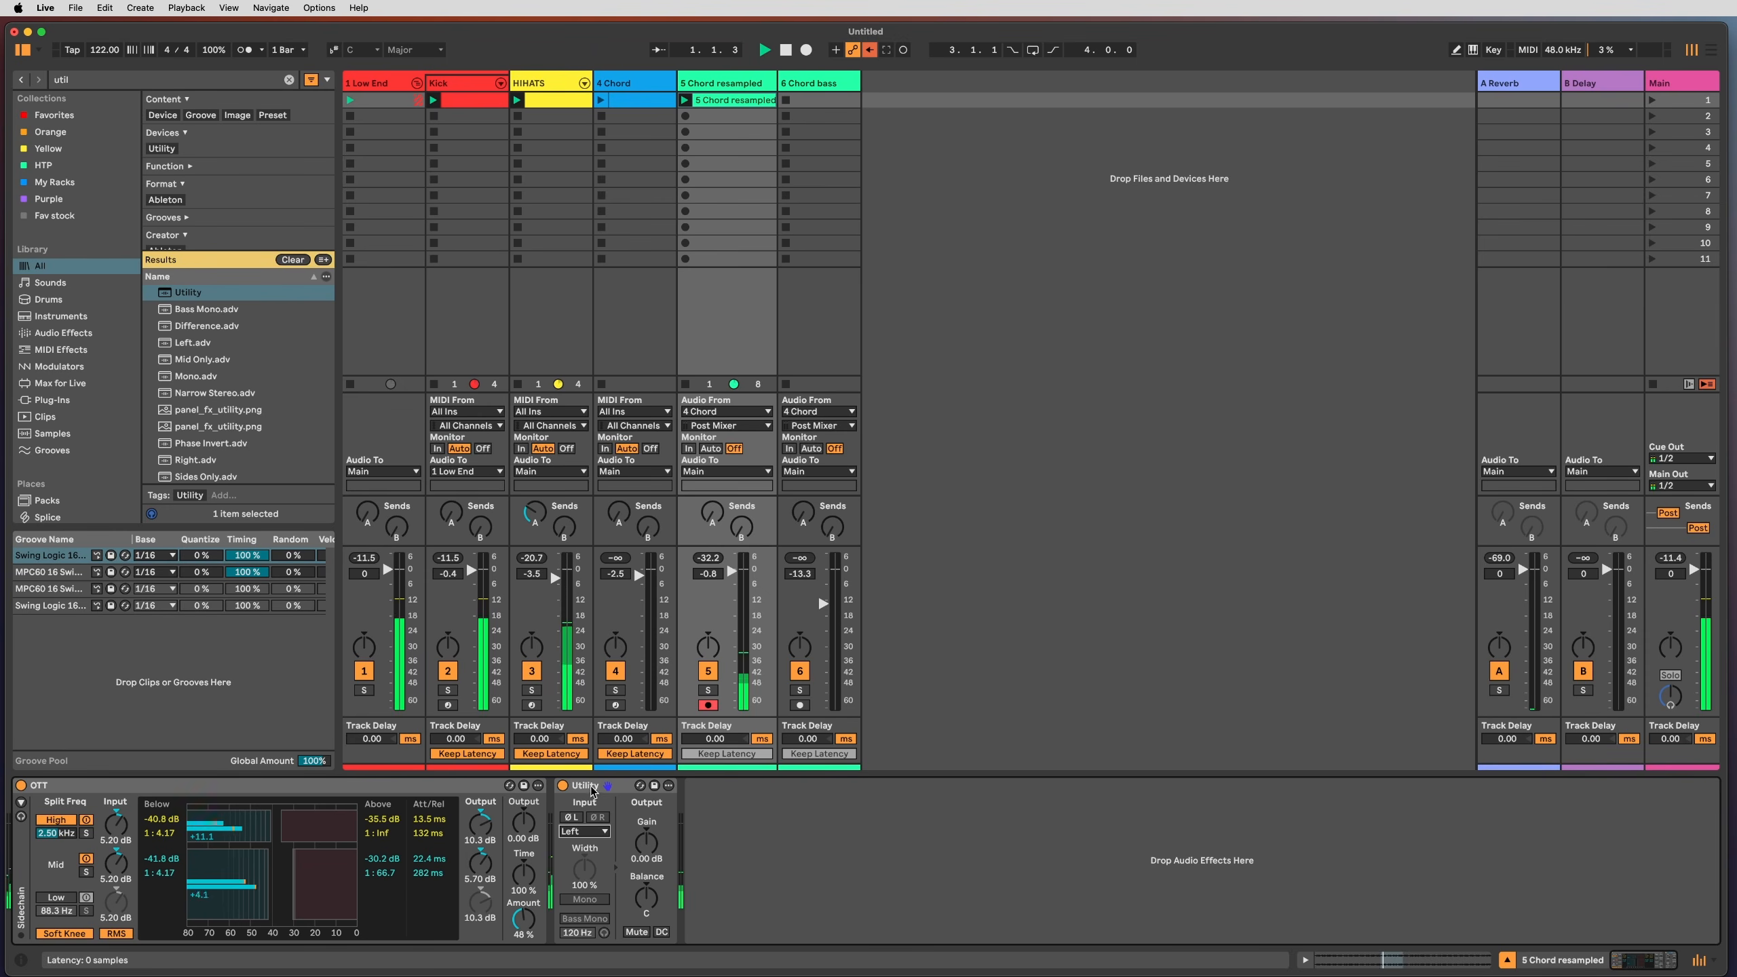
pyautogui.click(594, 832)
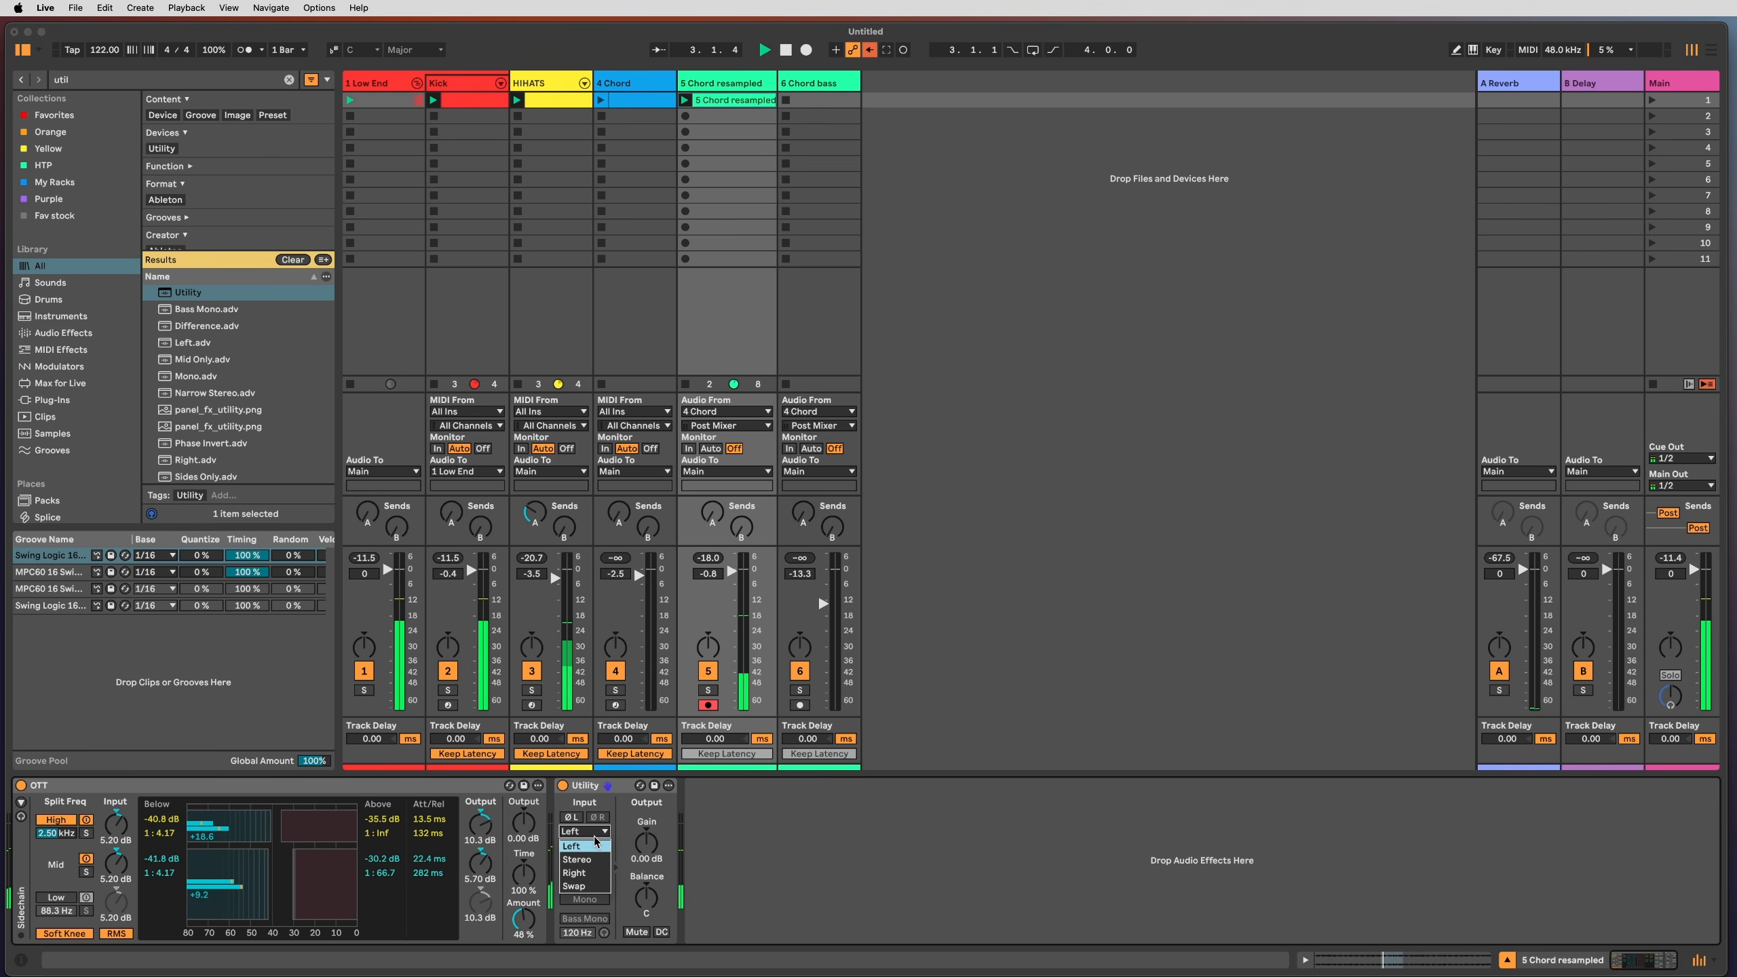
pyautogui.click(524, 920)
pyautogui.moveTo(524, 921); pyautogui.dragTo(523, 901)
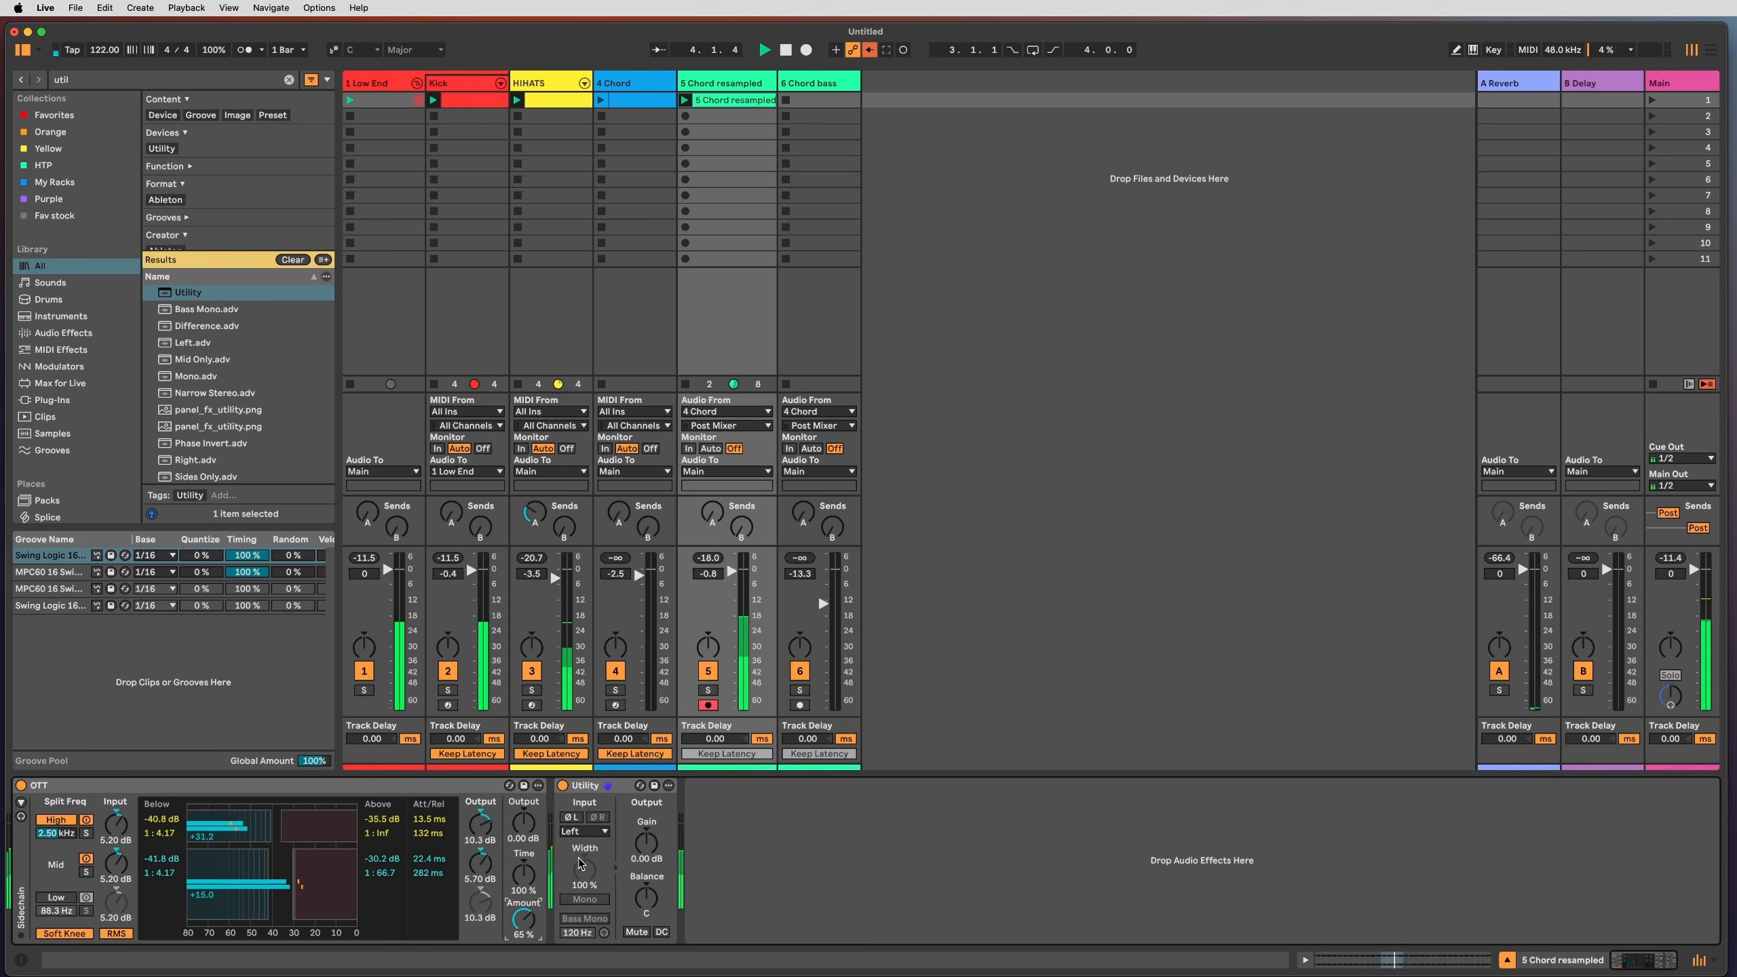
pyautogui.click(594, 832)
pyautogui.click(590, 874)
pyautogui.click(806, 818)
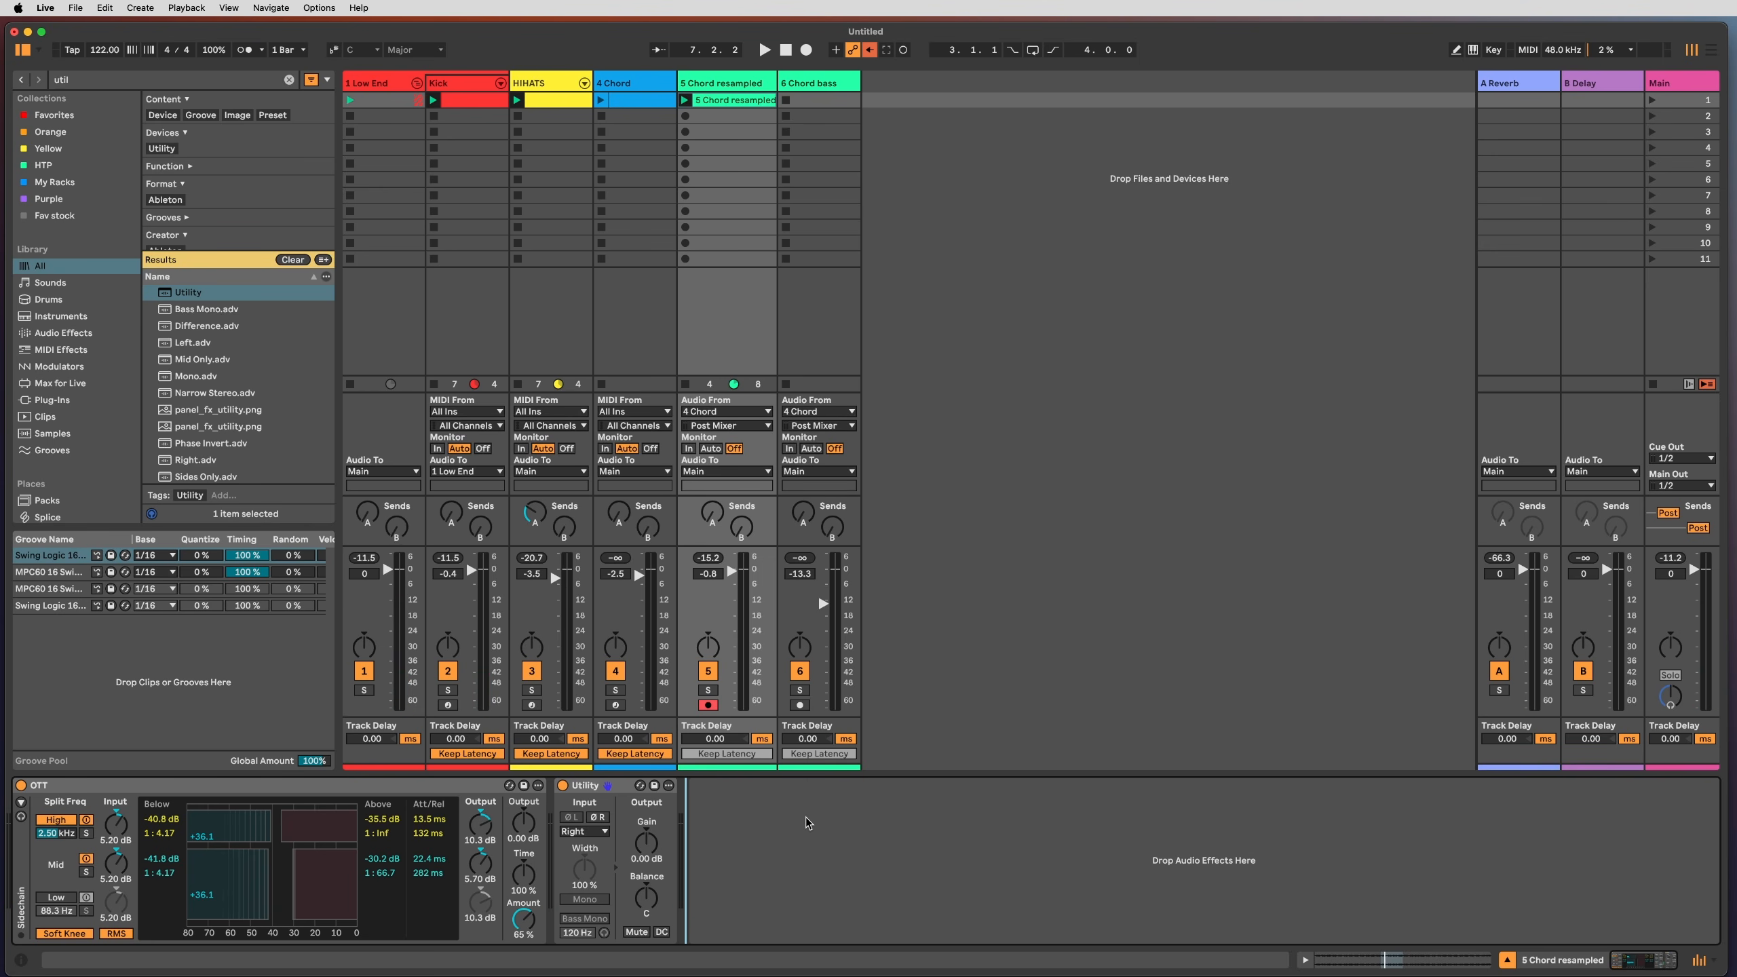
pyautogui.click(668, 326)
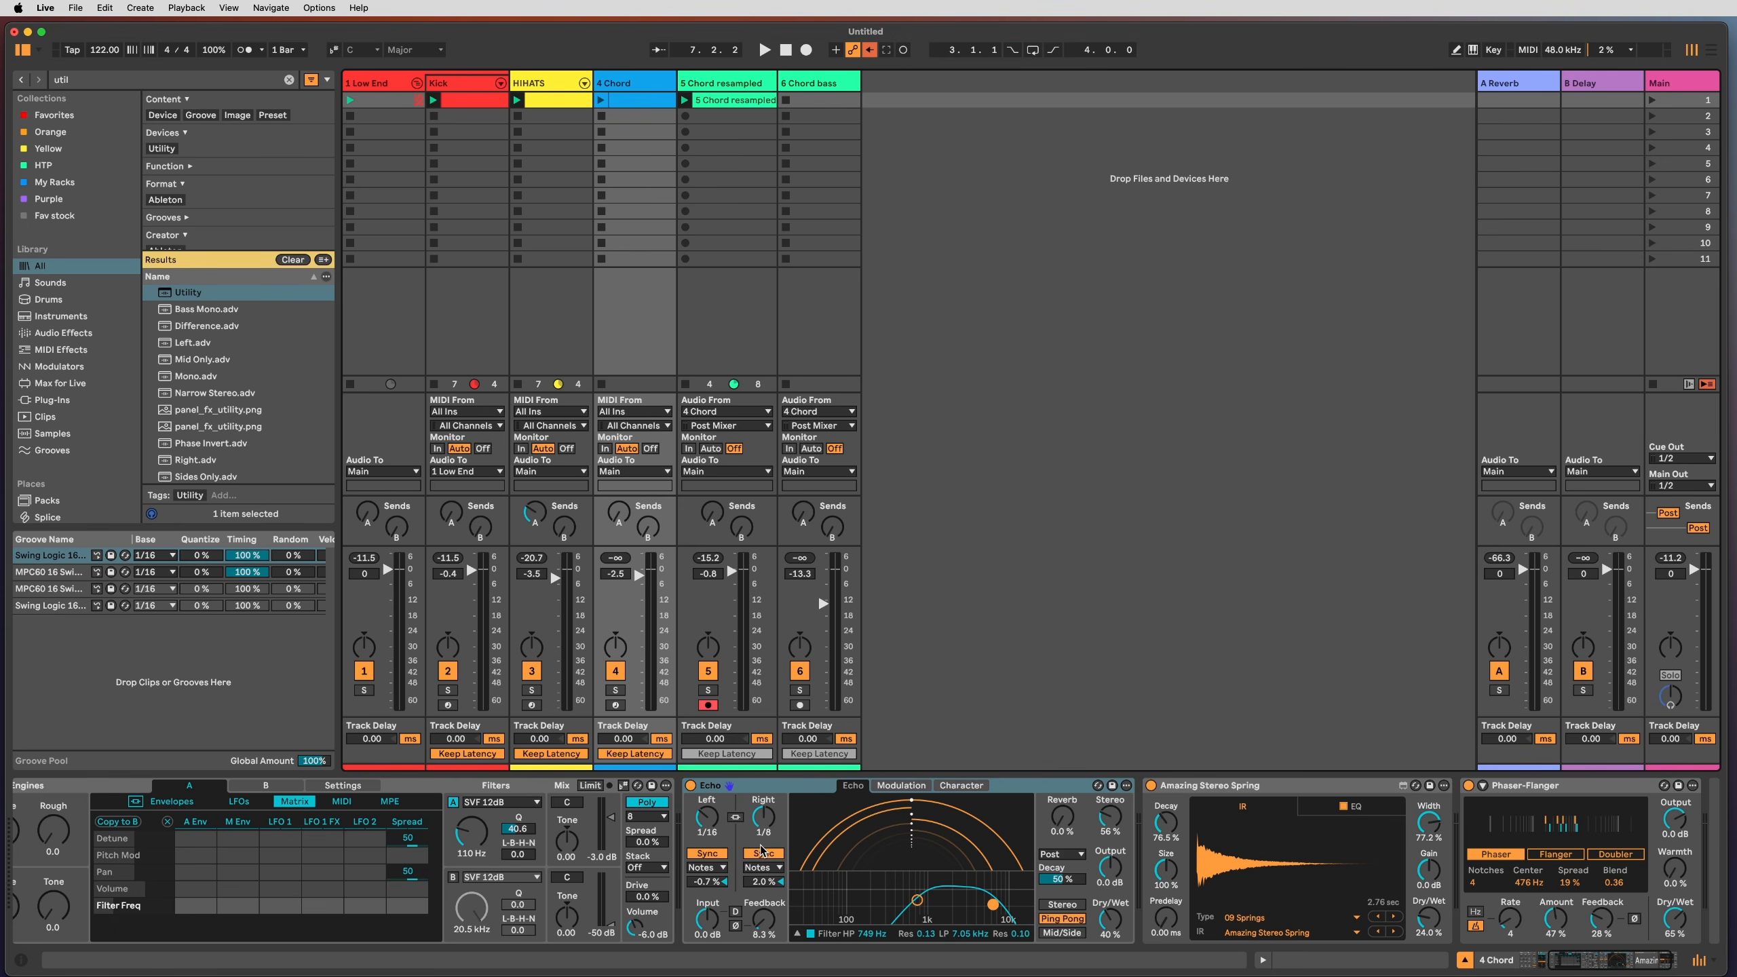
# Step: Copy the 5 Chord resampled clip onto the 6 Chord bass track
pyautogui.press('Right')
pyautogui.press('space')
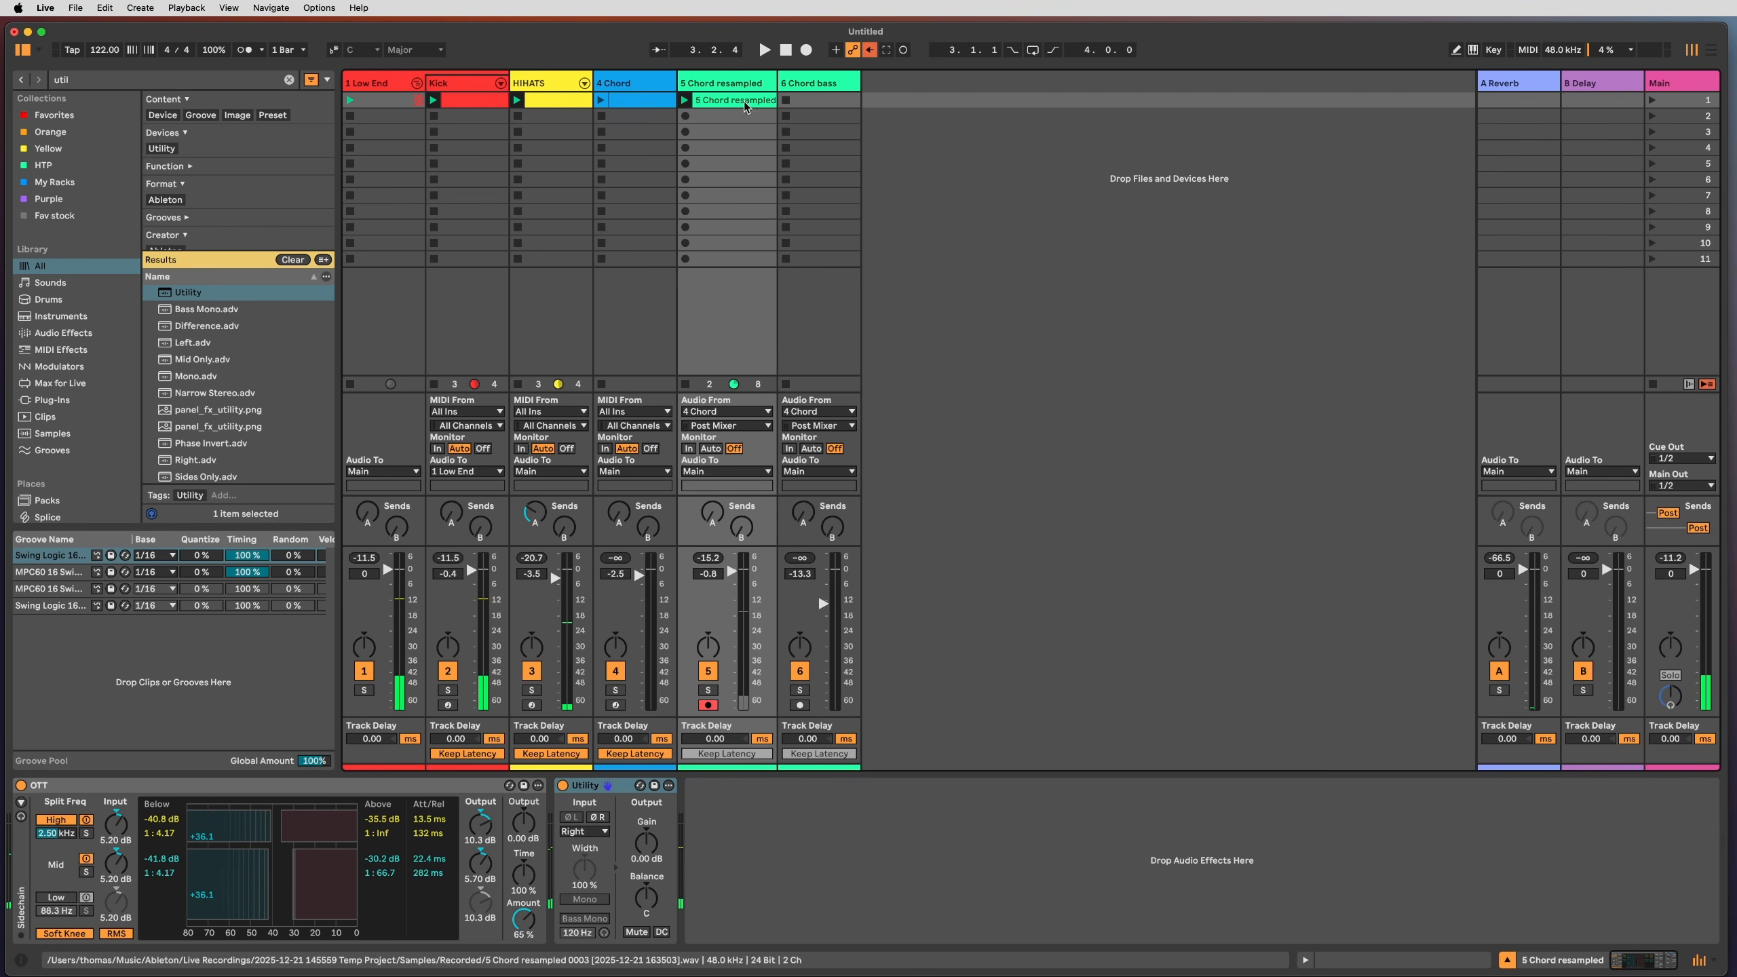
pyautogui.moveTo(731, 100); pyautogui.dragTo(809, 103)
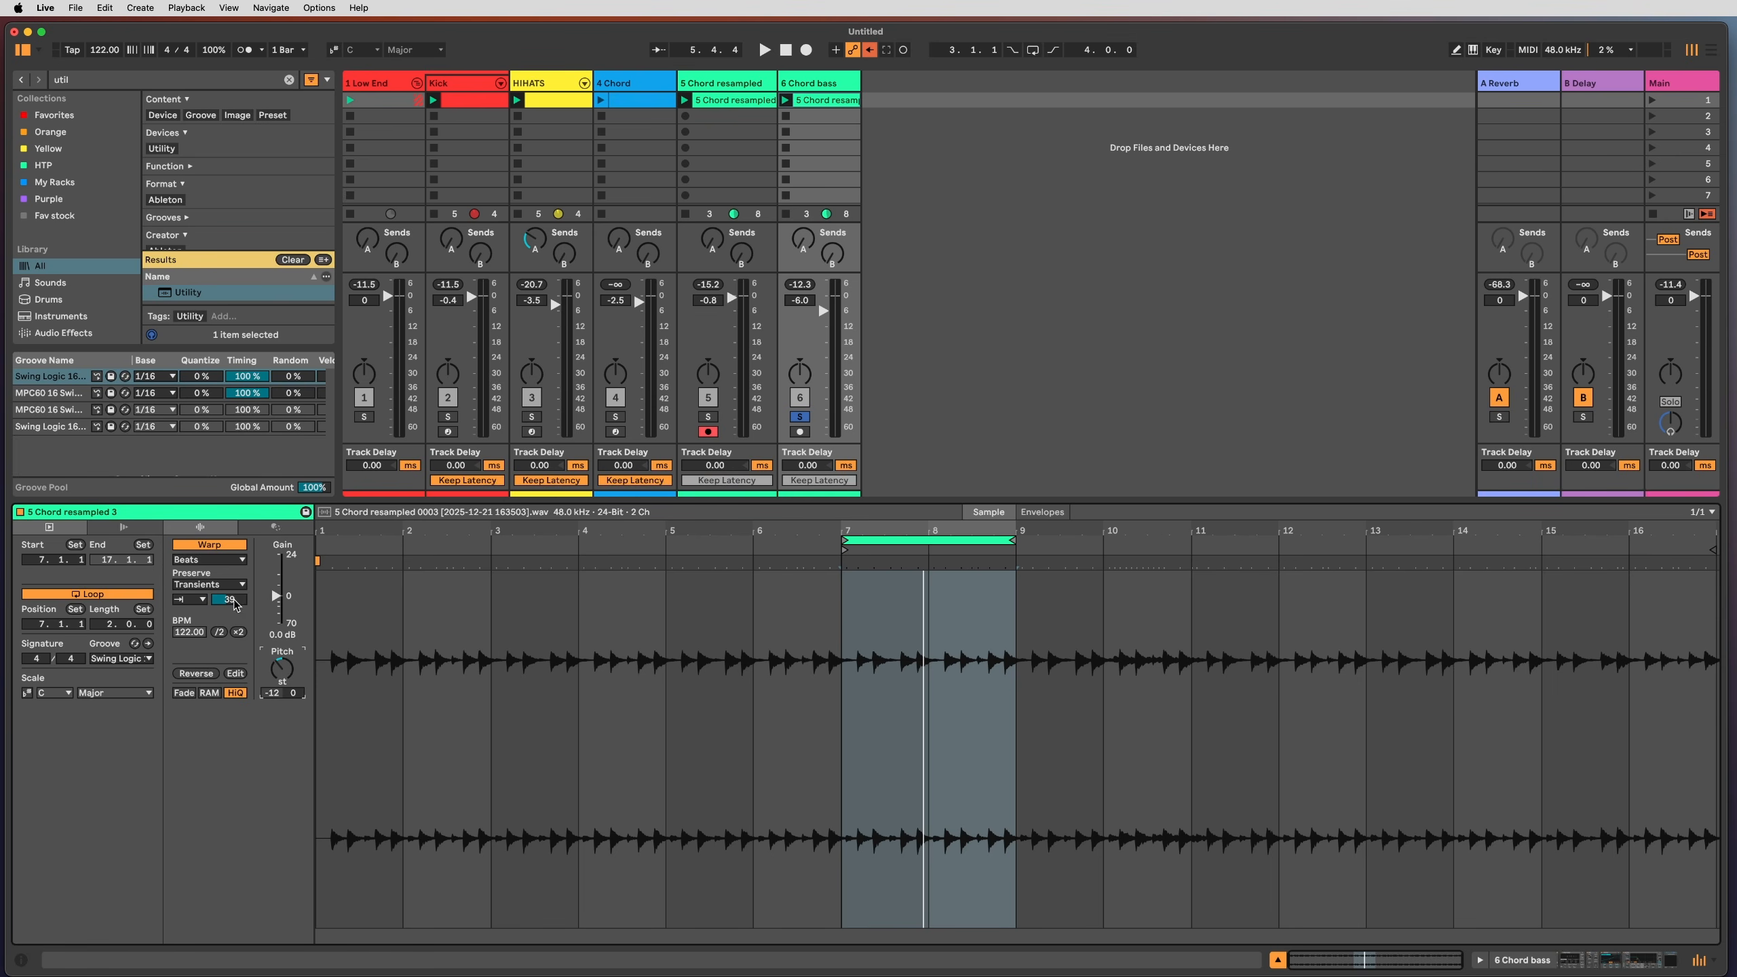
# Step: Set the clip's warp Preserve to 1/16 and the transient envelope to 28
pyautogui.click(223, 586)
pyautogui.click(221, 583)
pyautogui.click(214, 586)
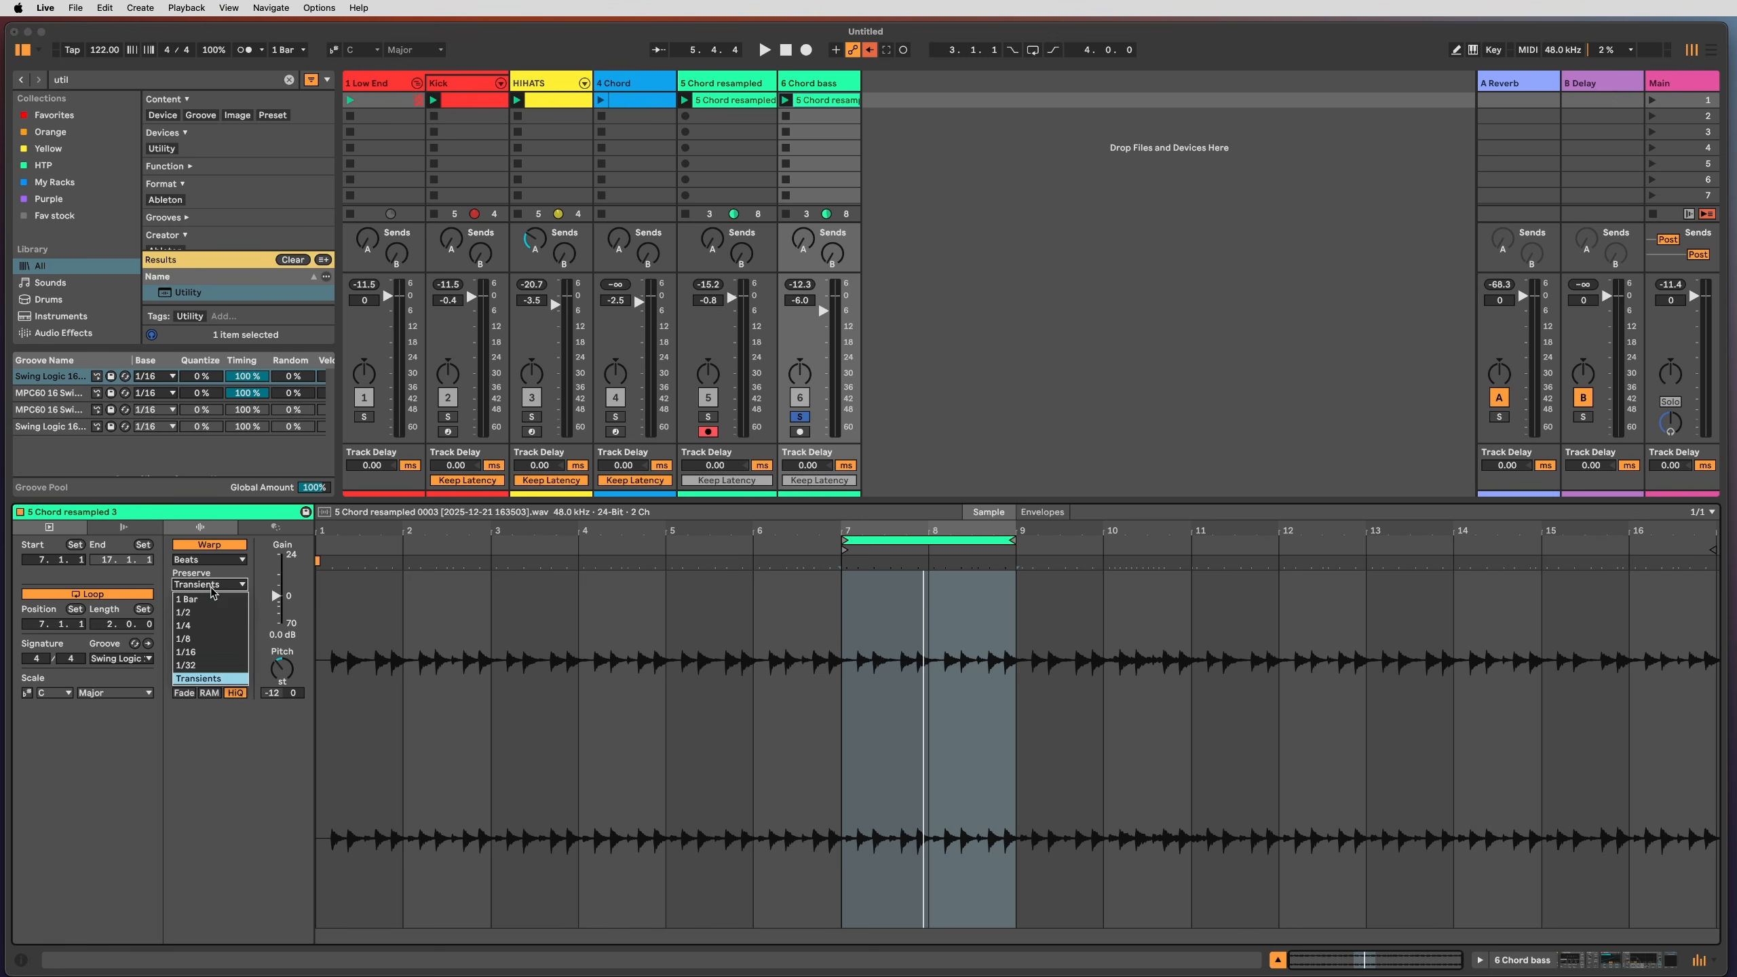
pyautogui.click(215, 587)
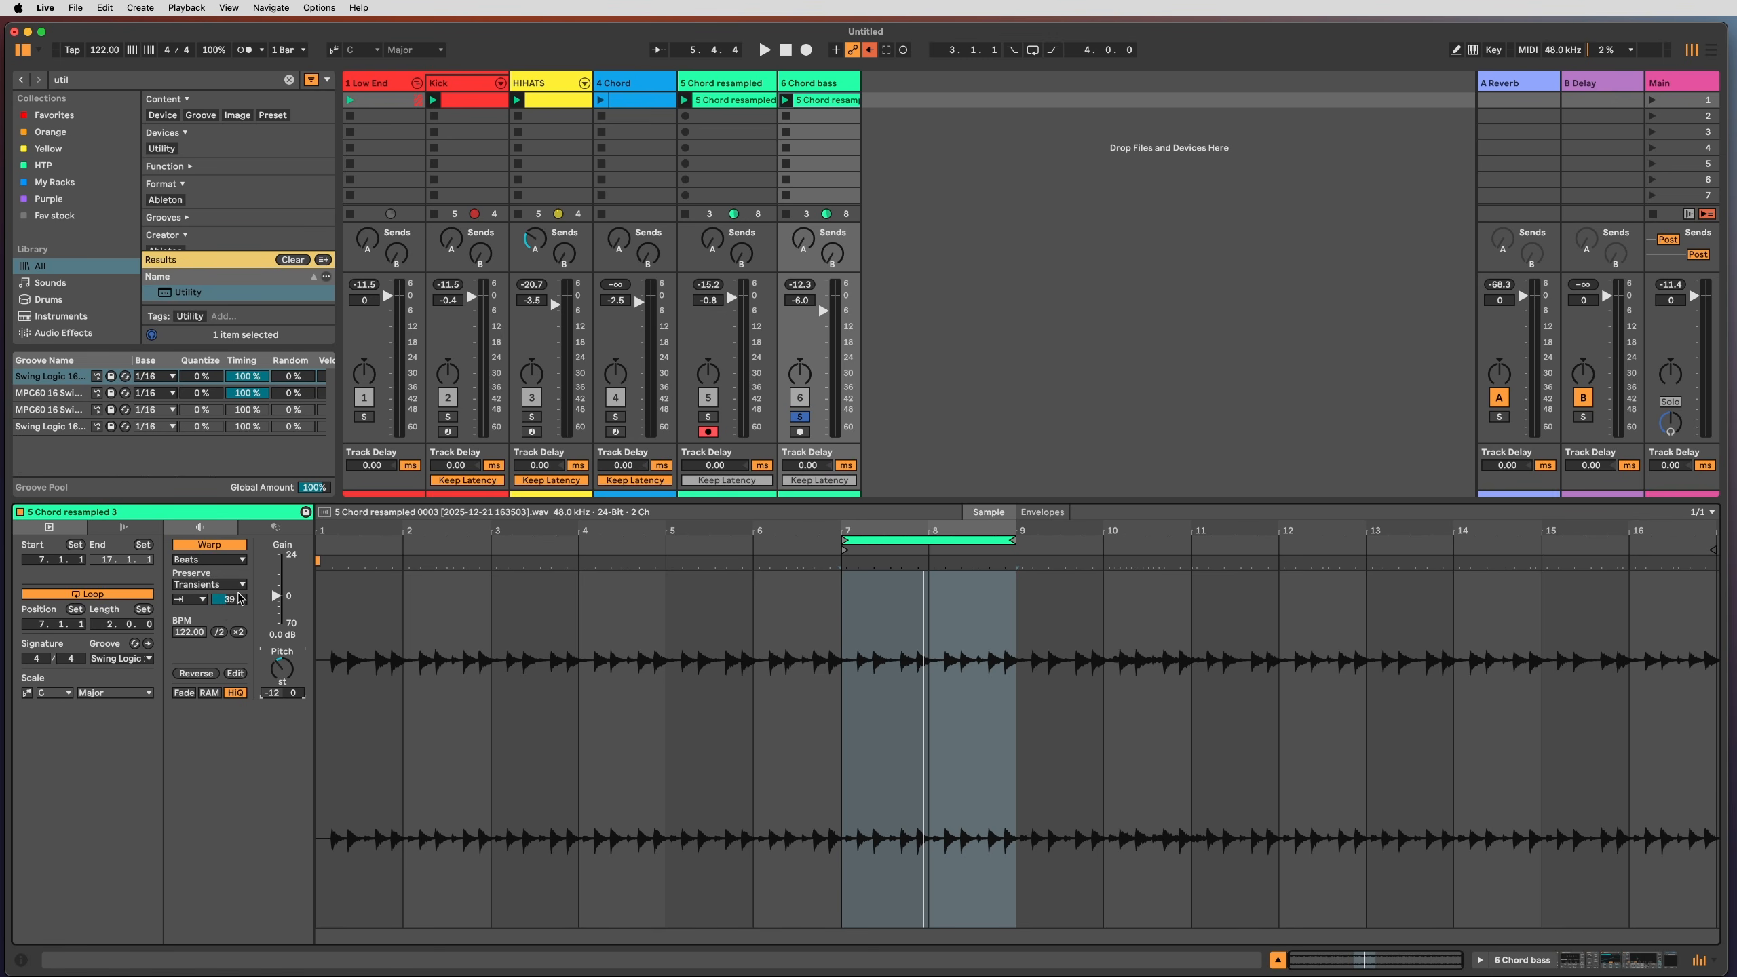
pyautogui.click(219, 584)
pyautogui.click(212, 659)
pyautogui.press('space')
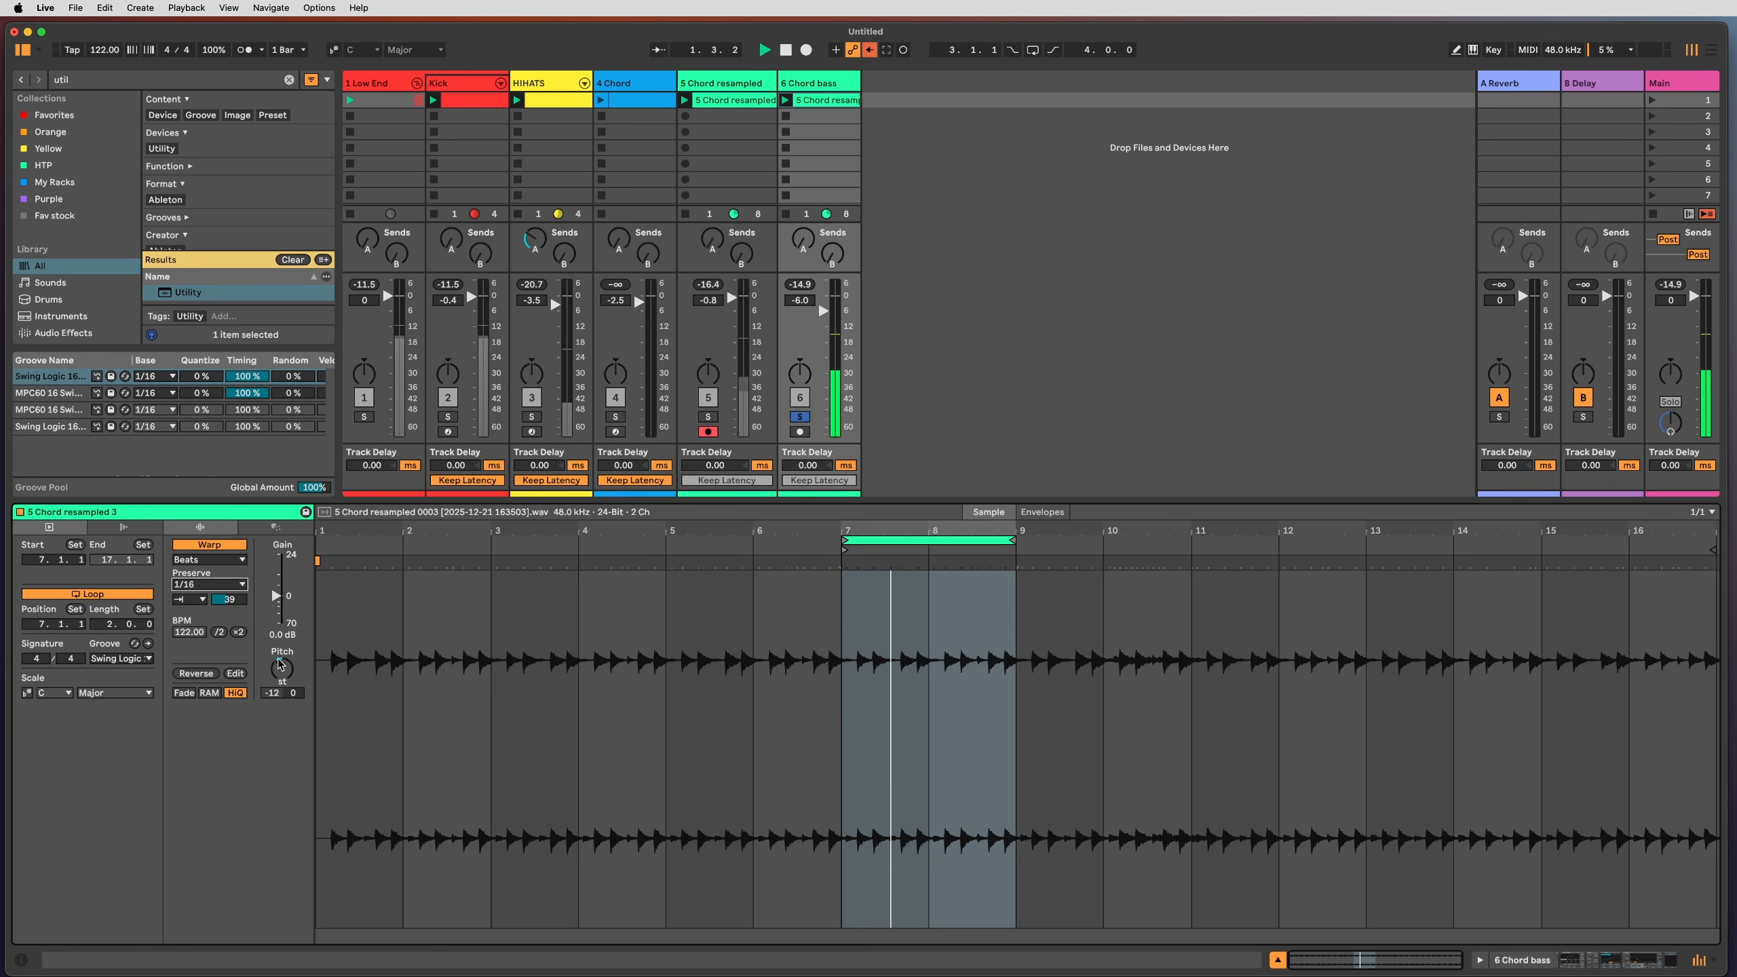
pyautogui.moveTo(238, 602); pyautogui.dragTo(237, 610)
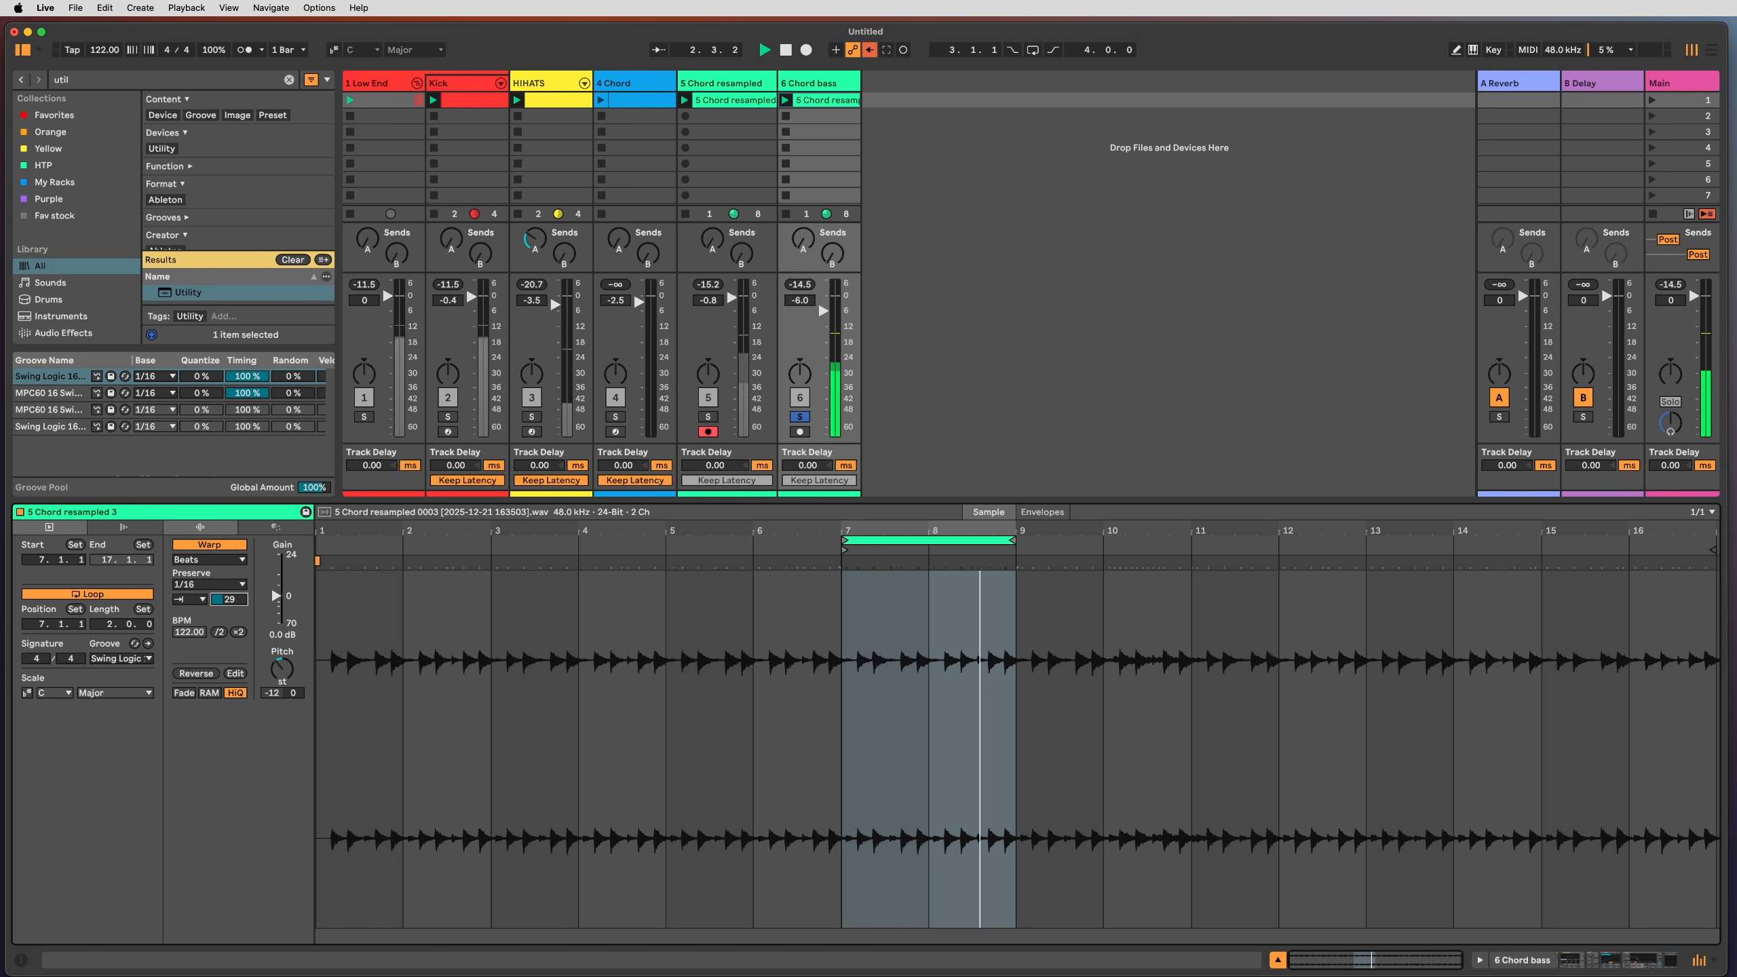
# Step: Bypass Saturator and Auto Filter, set Utility input to Left, and expand OTT
pyautogui.hotkey('shift', 'Tab')
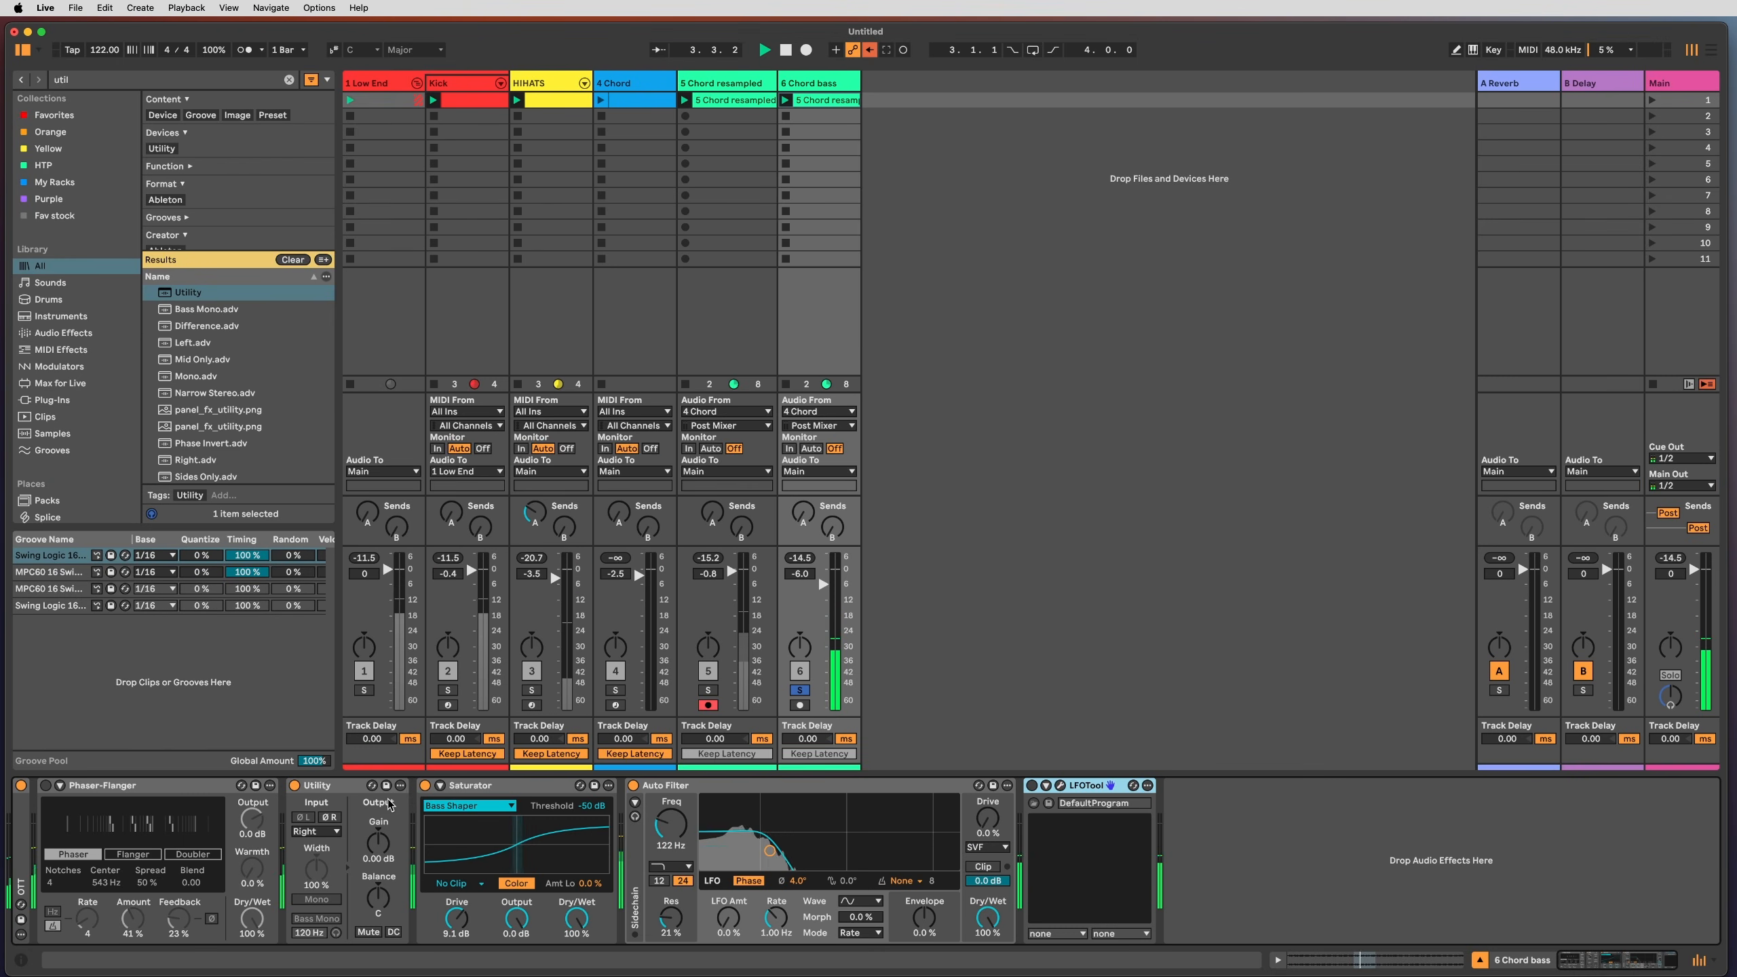
pyautogui.click(426, 786)
pyautogui.click(633, 785)
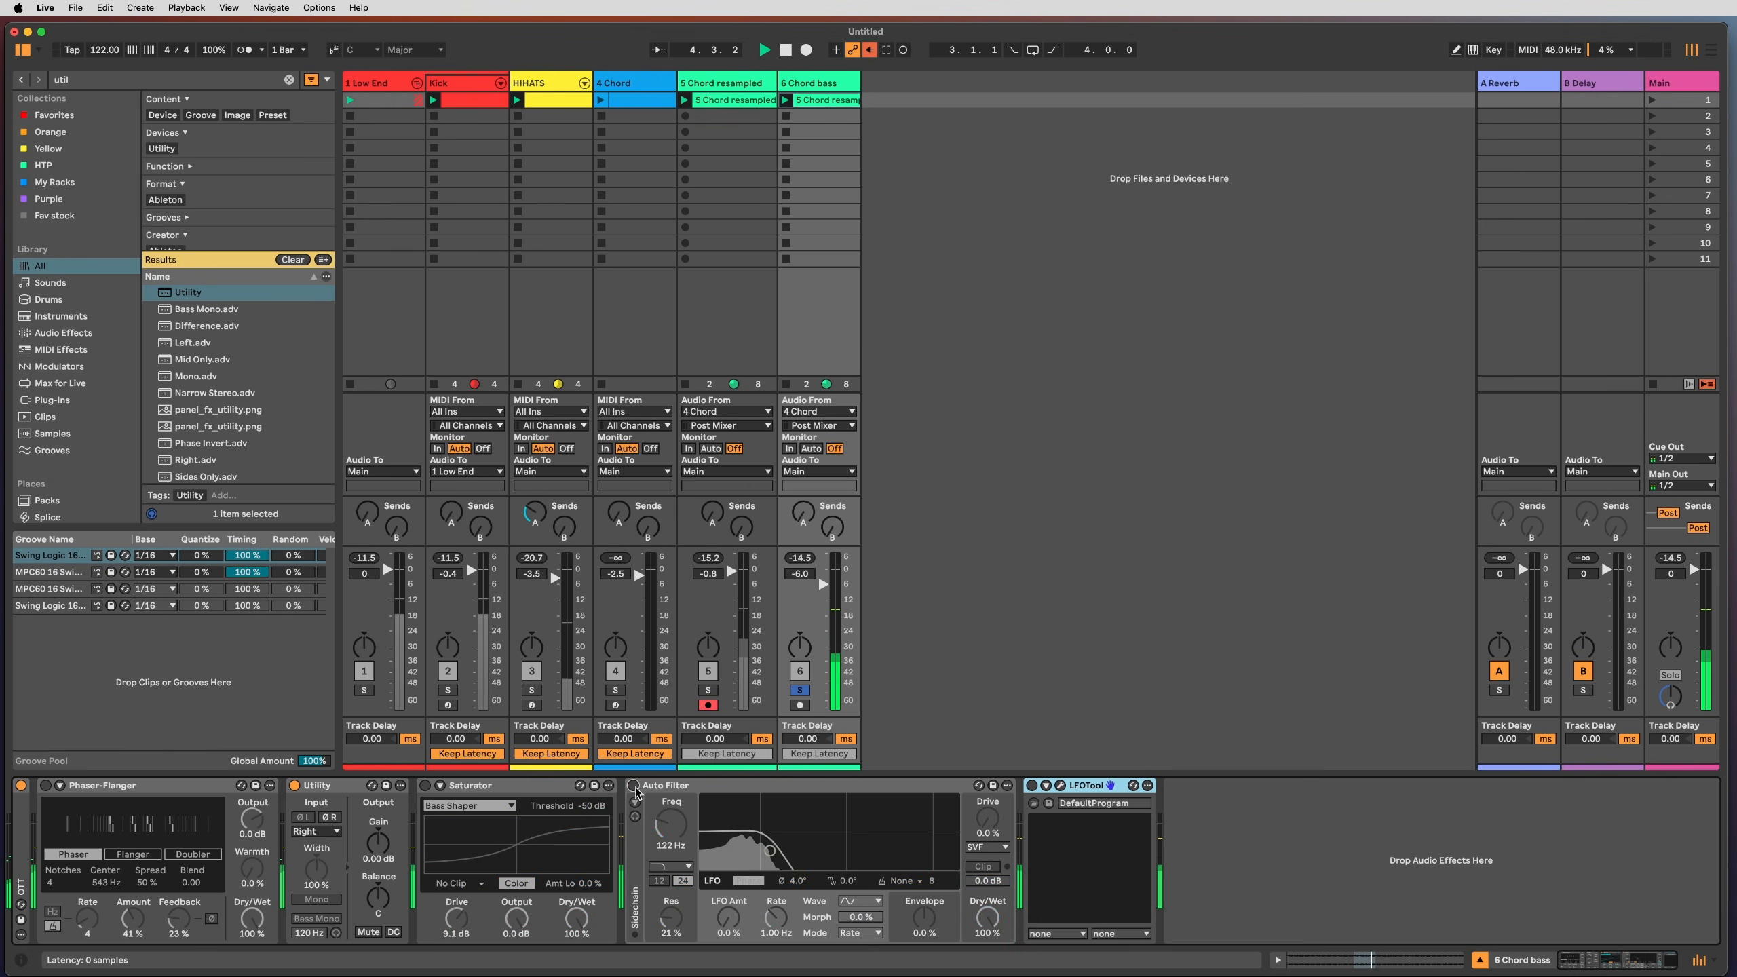
pyautogui.click(337, 832)
pyautogui.click(315, 851)
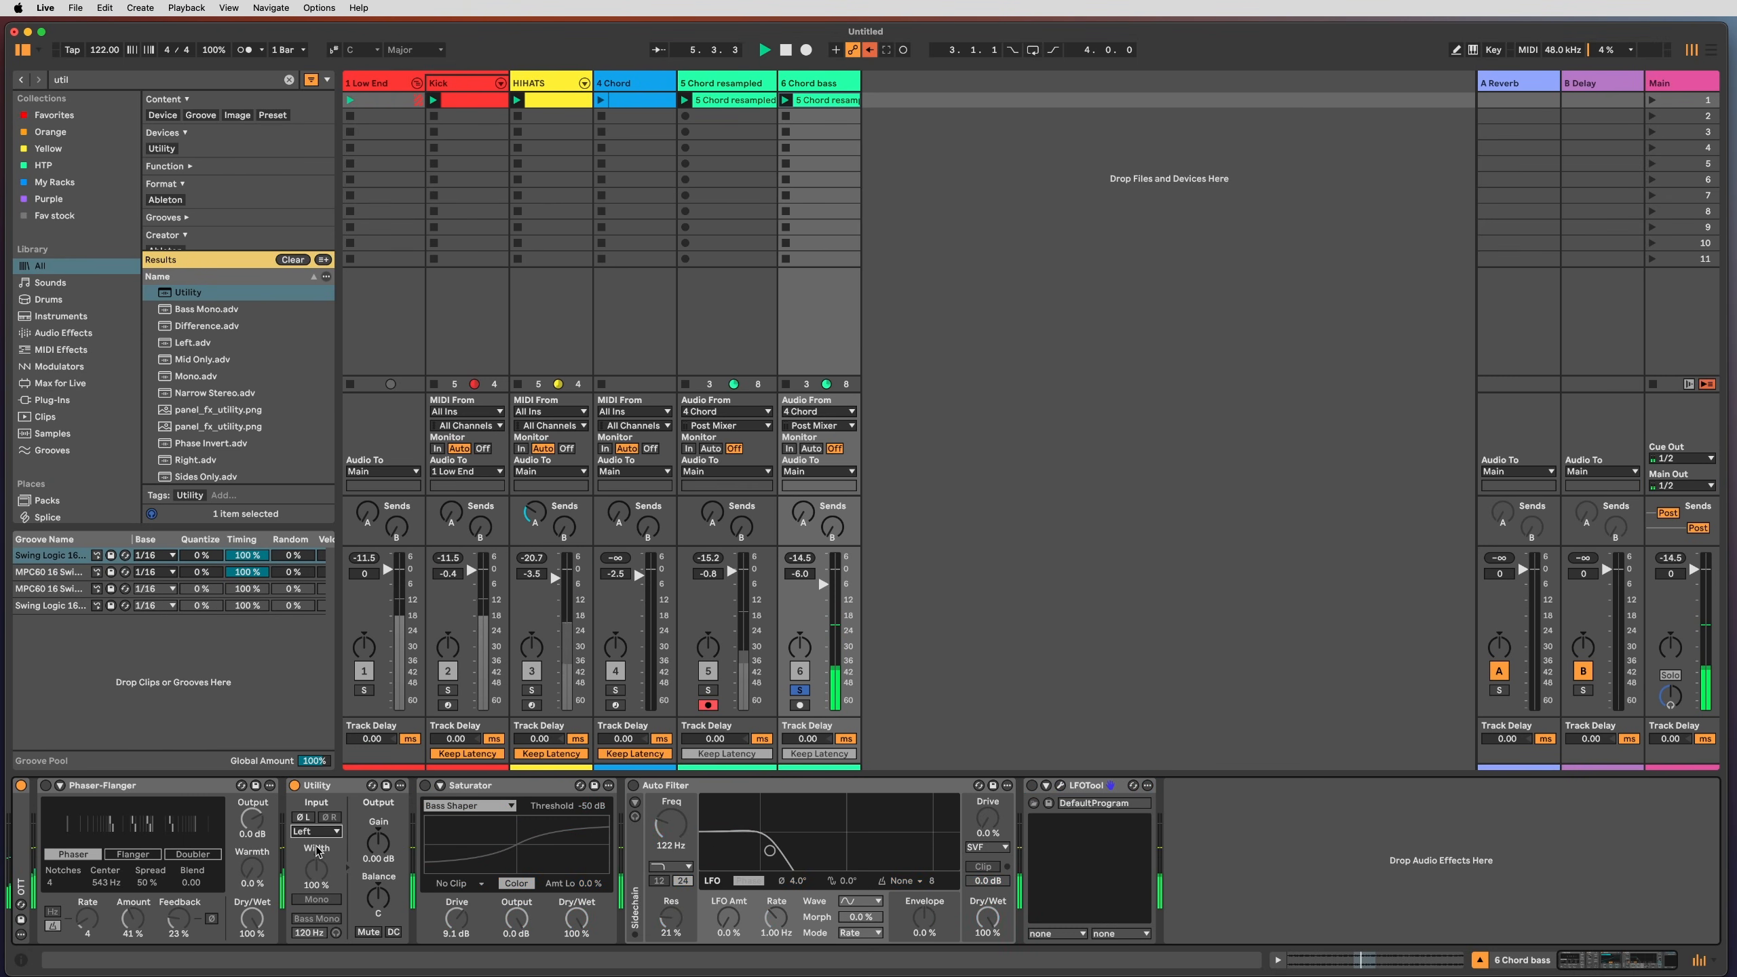
pyautogui.doubleClick(20, 836)
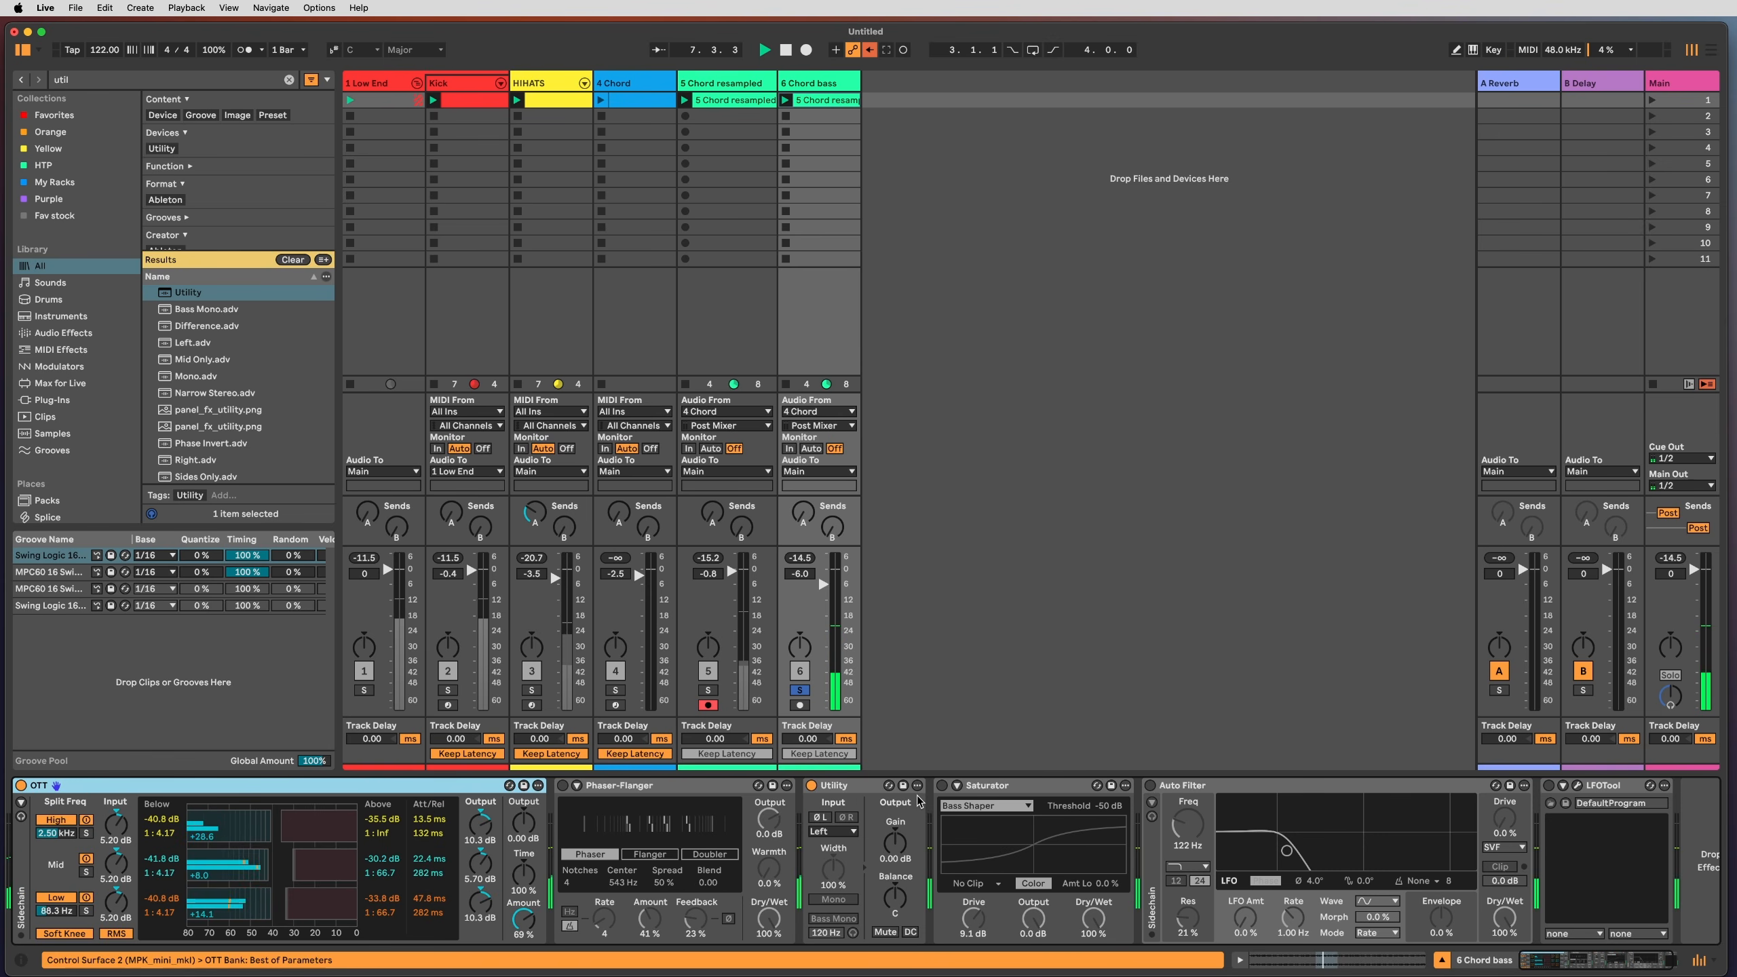
# Step: Re-enable Auto Filter, raise Chord bass volume to about -1.8 dB, unsolo it, and mute Chord resampled
pyautogui.click(1152, 786)
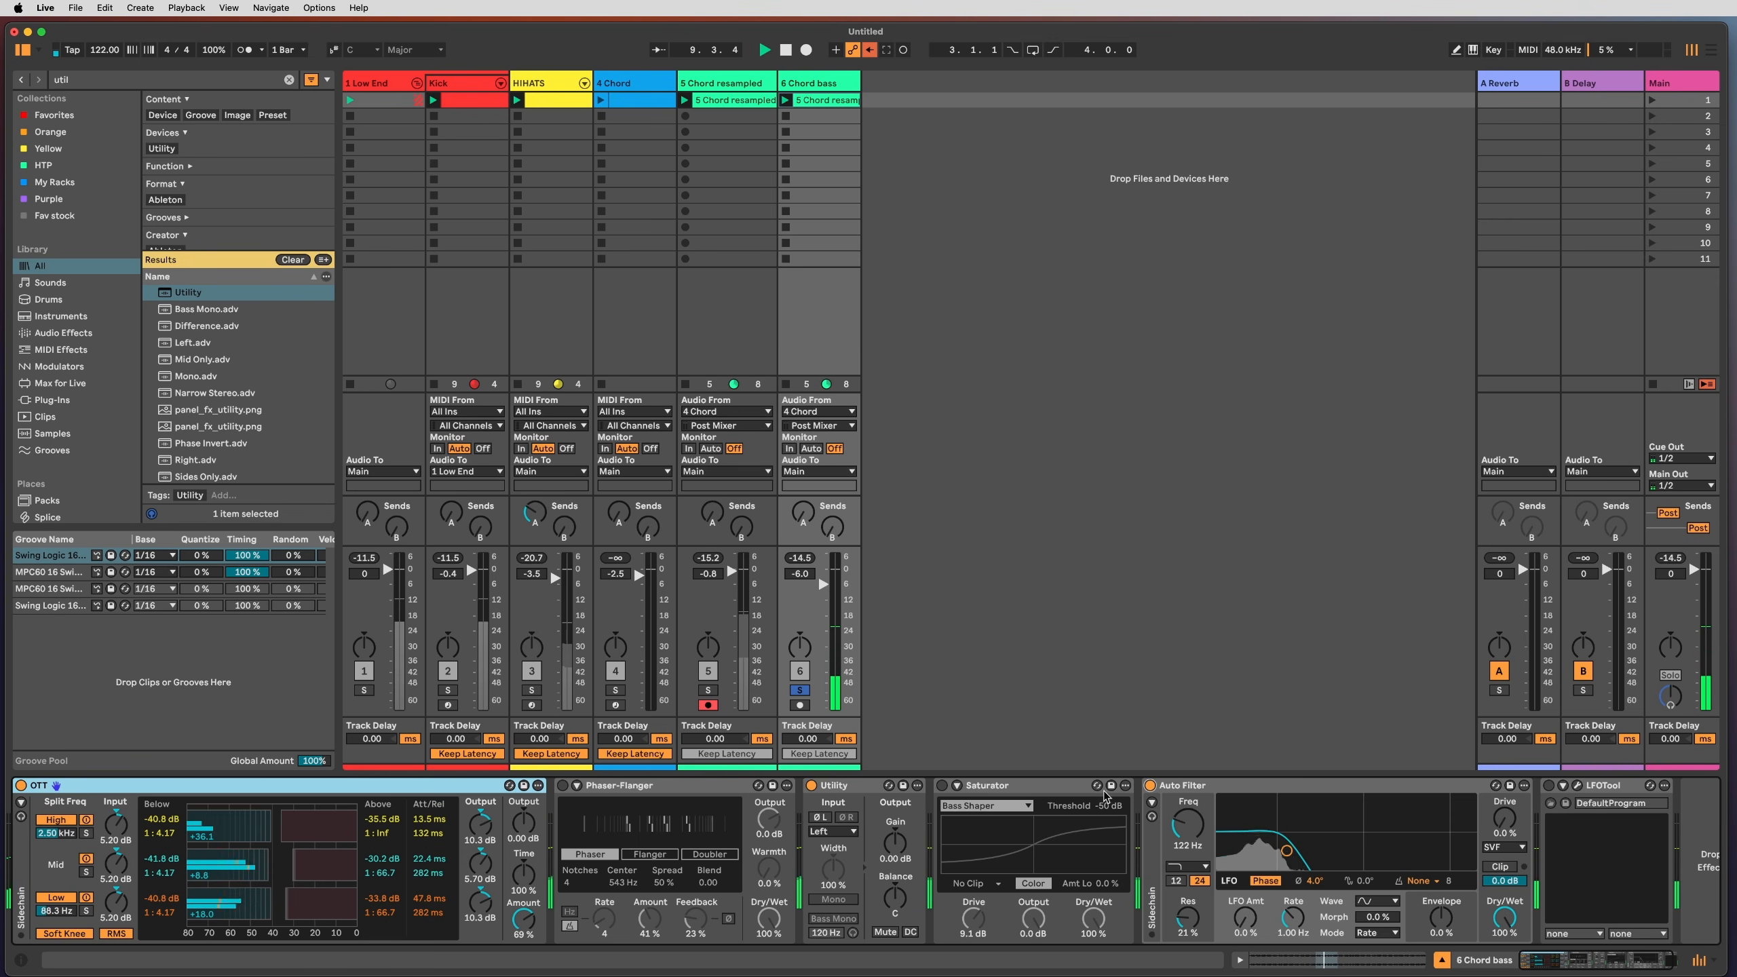
pyautogui.click(1005, 788)
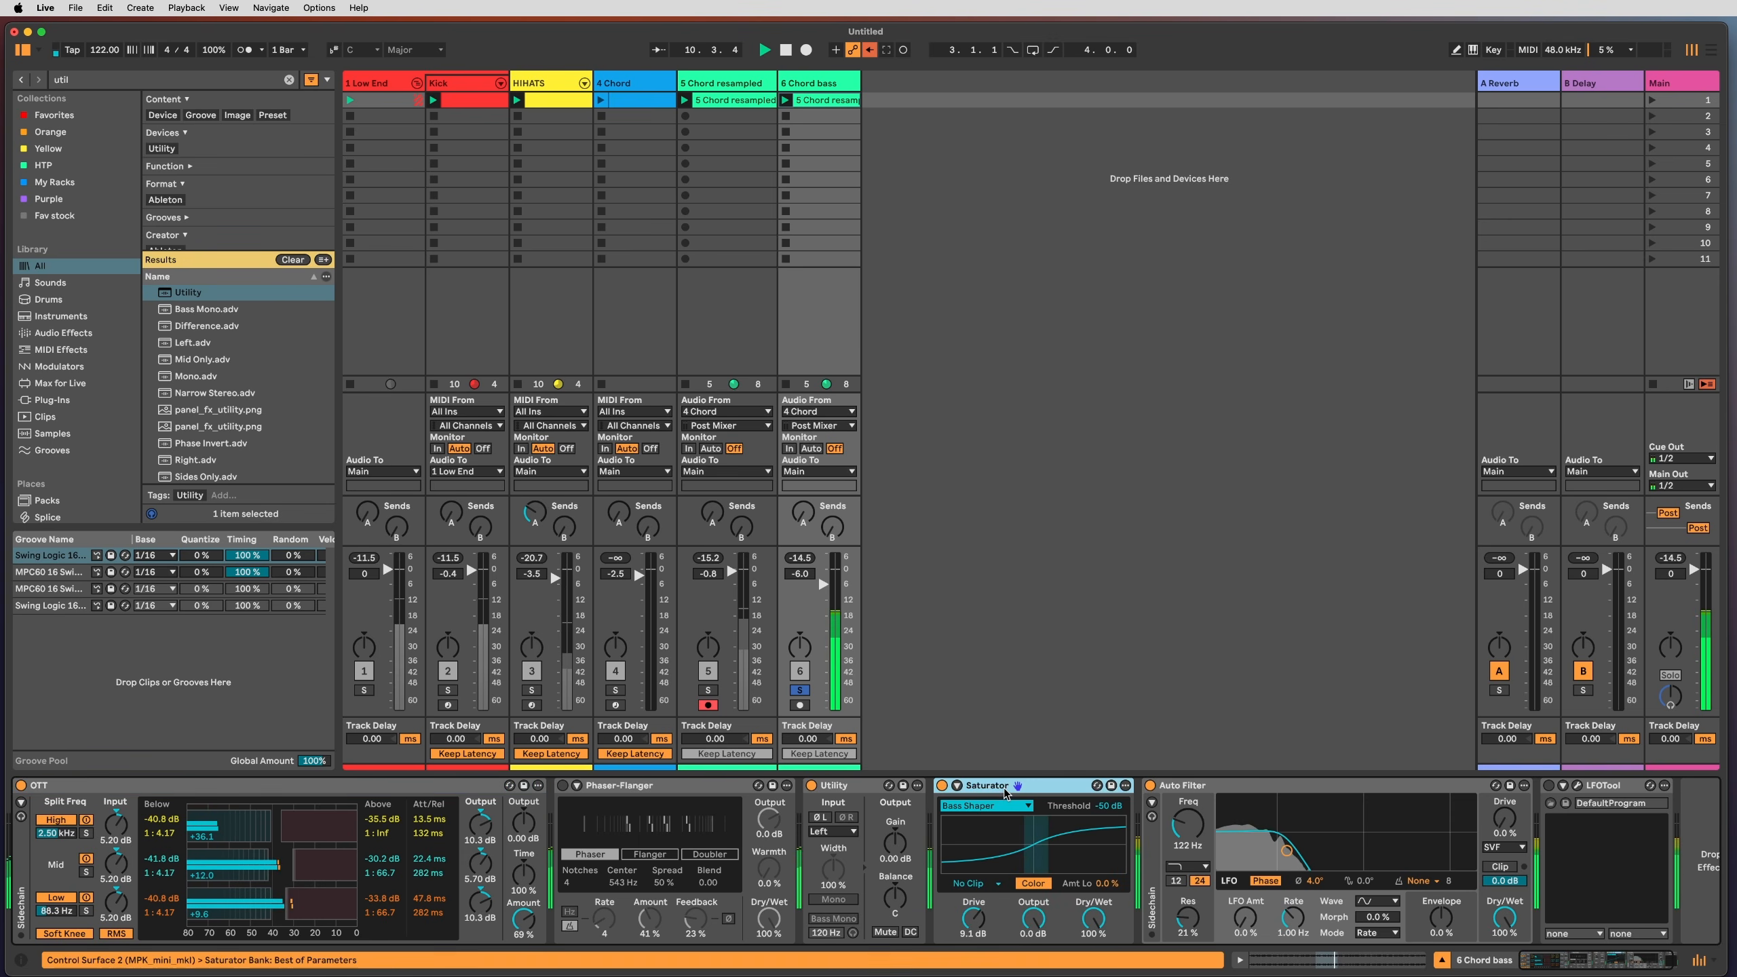
pyautogui.moveTo(840, 599); pyautogui.dragTo(840, 588)
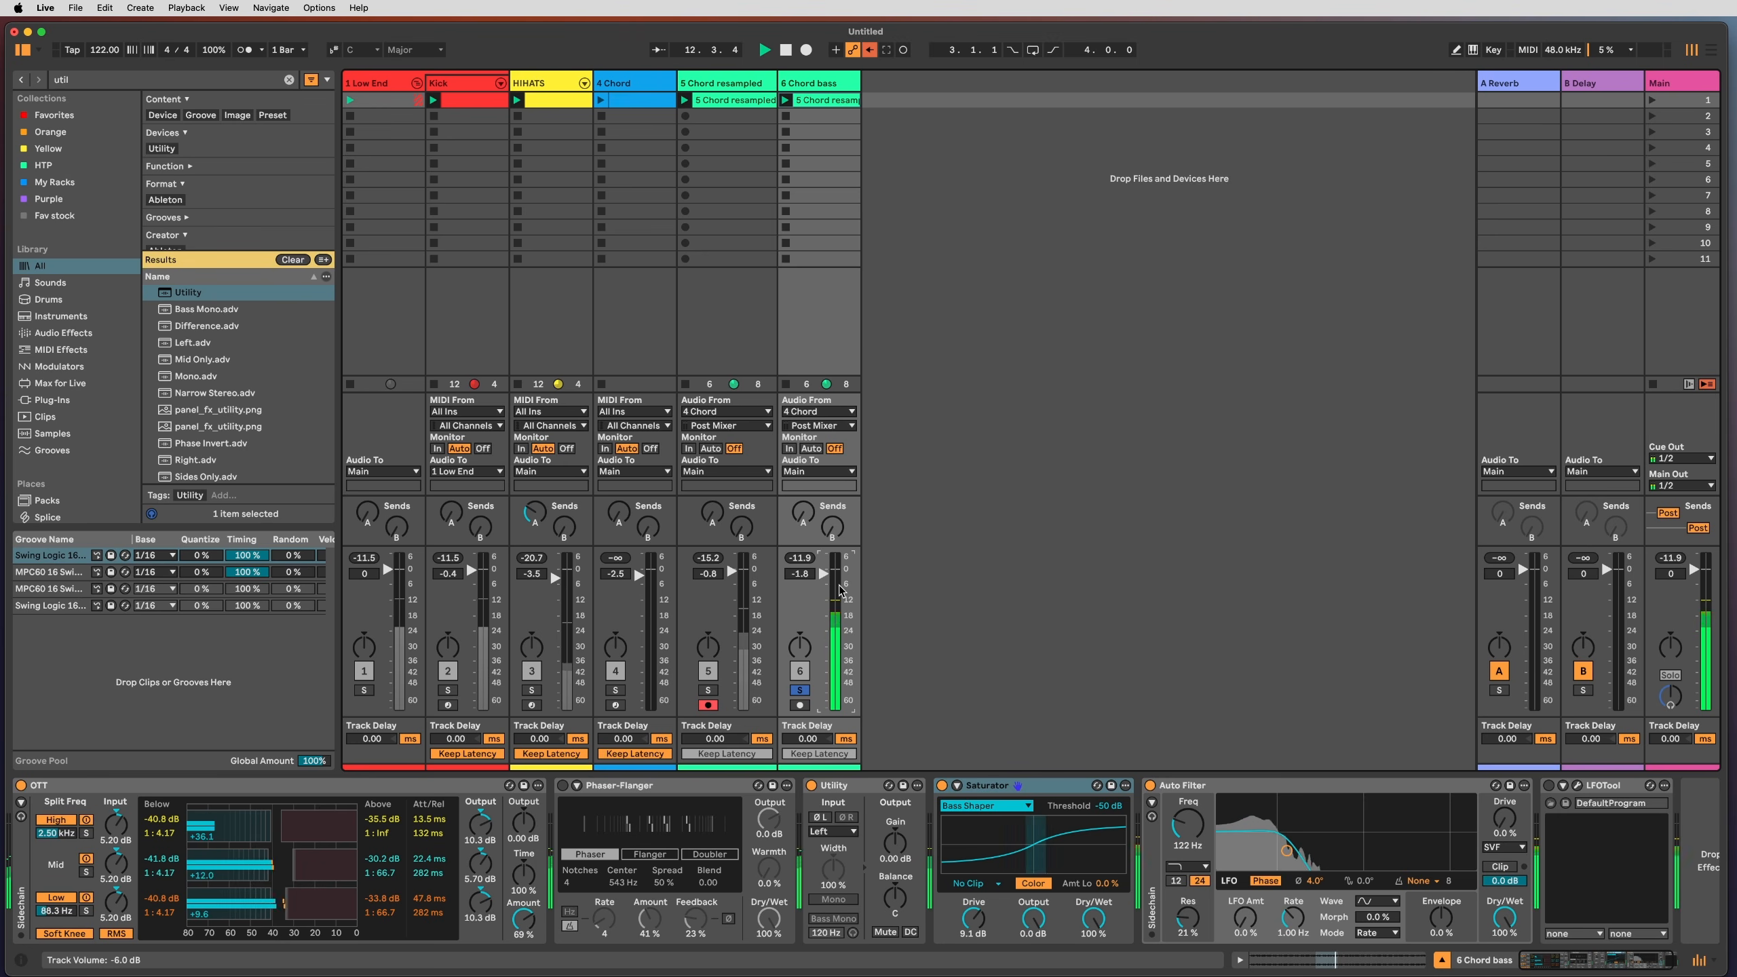
pyautogui.press('s')
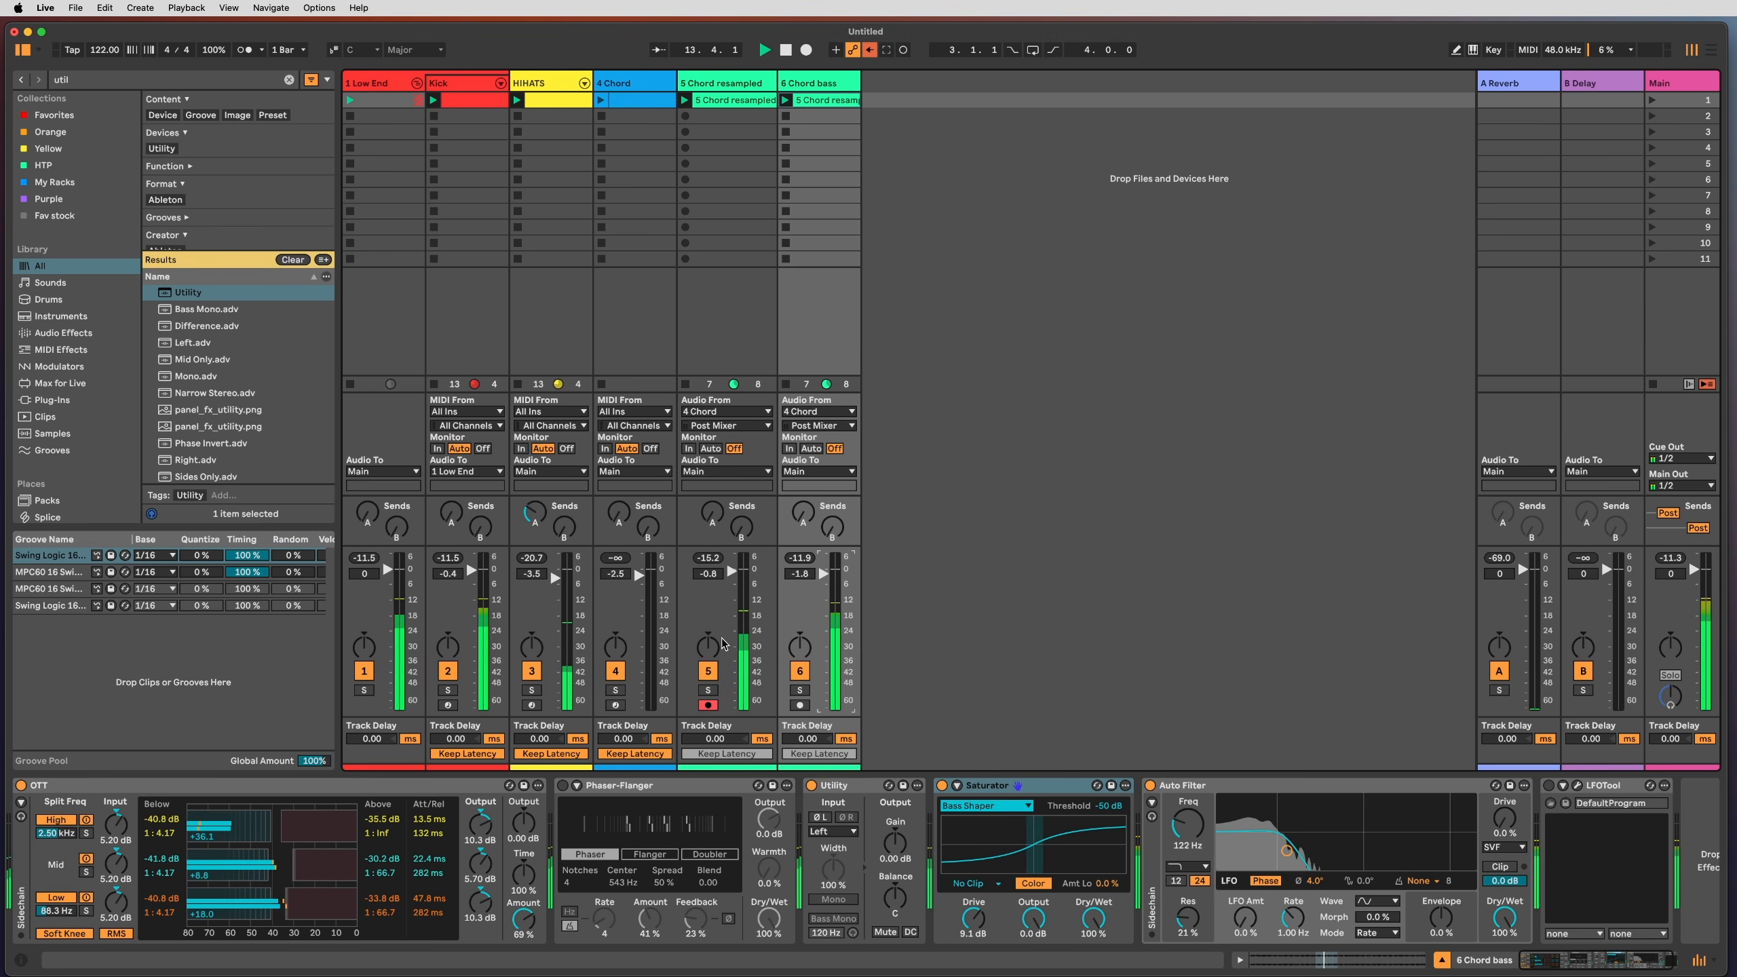
pyautogui.click(708, 671)
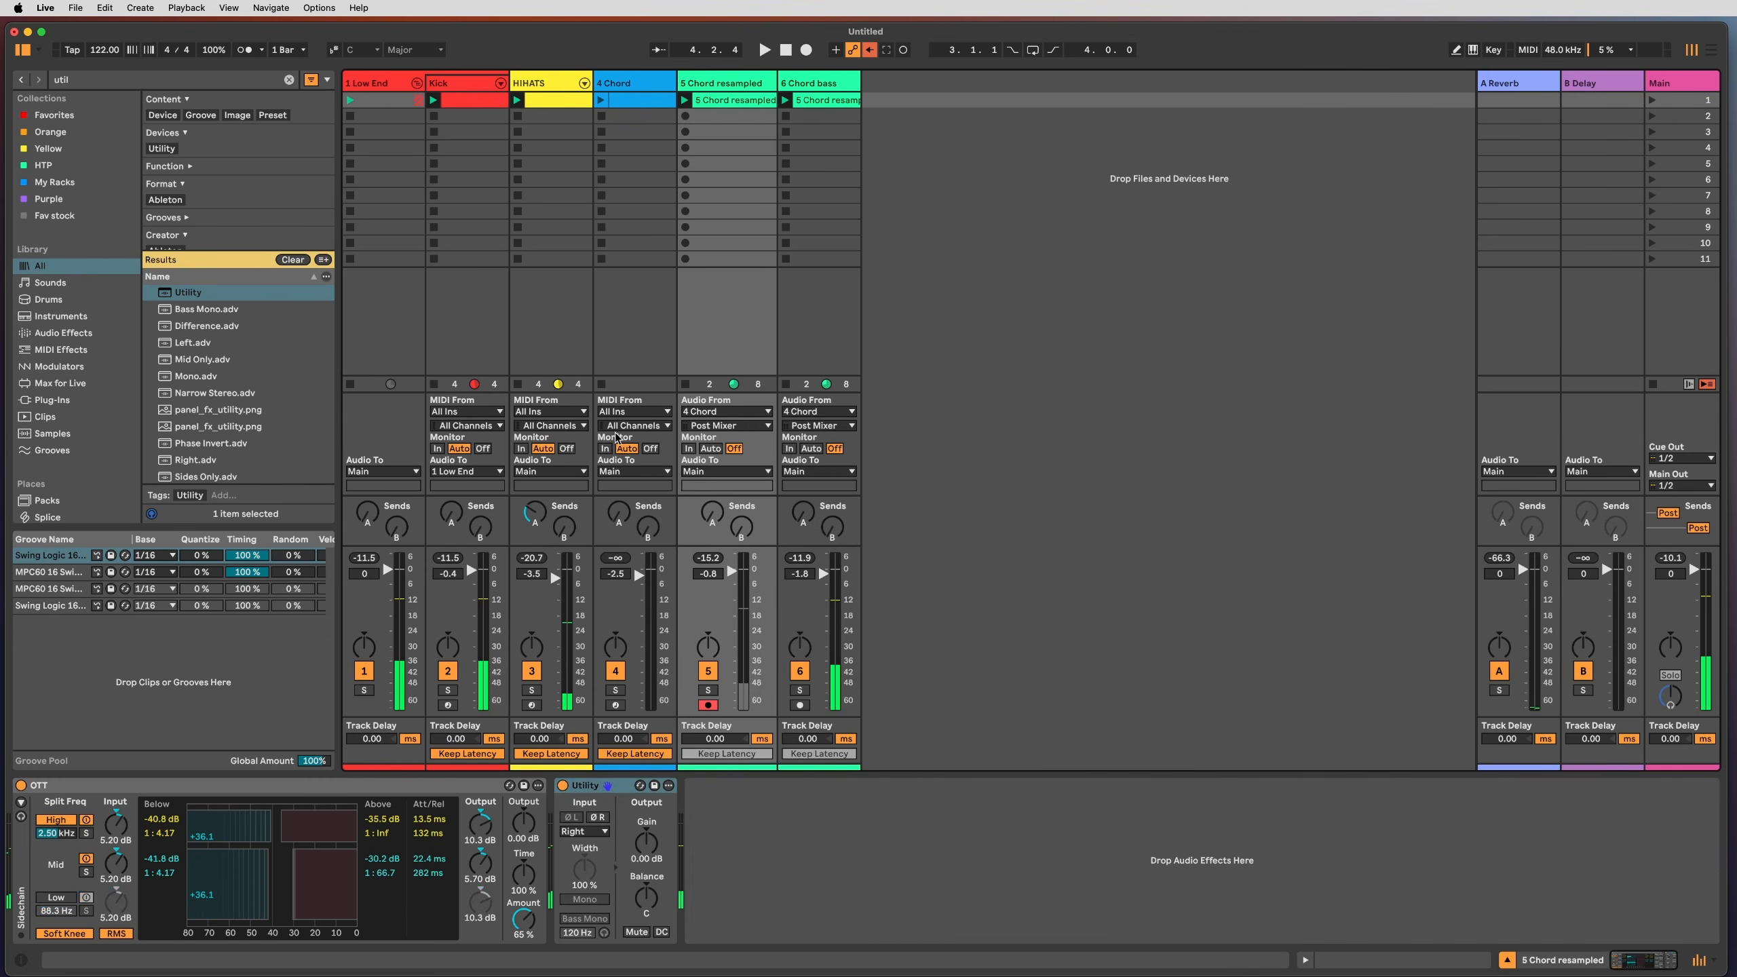
# Step: Pan the Chord resampled Utility balance to 50L, then duplicate the track with Cmd+D
pyautogui.doubleClick(732, 100)
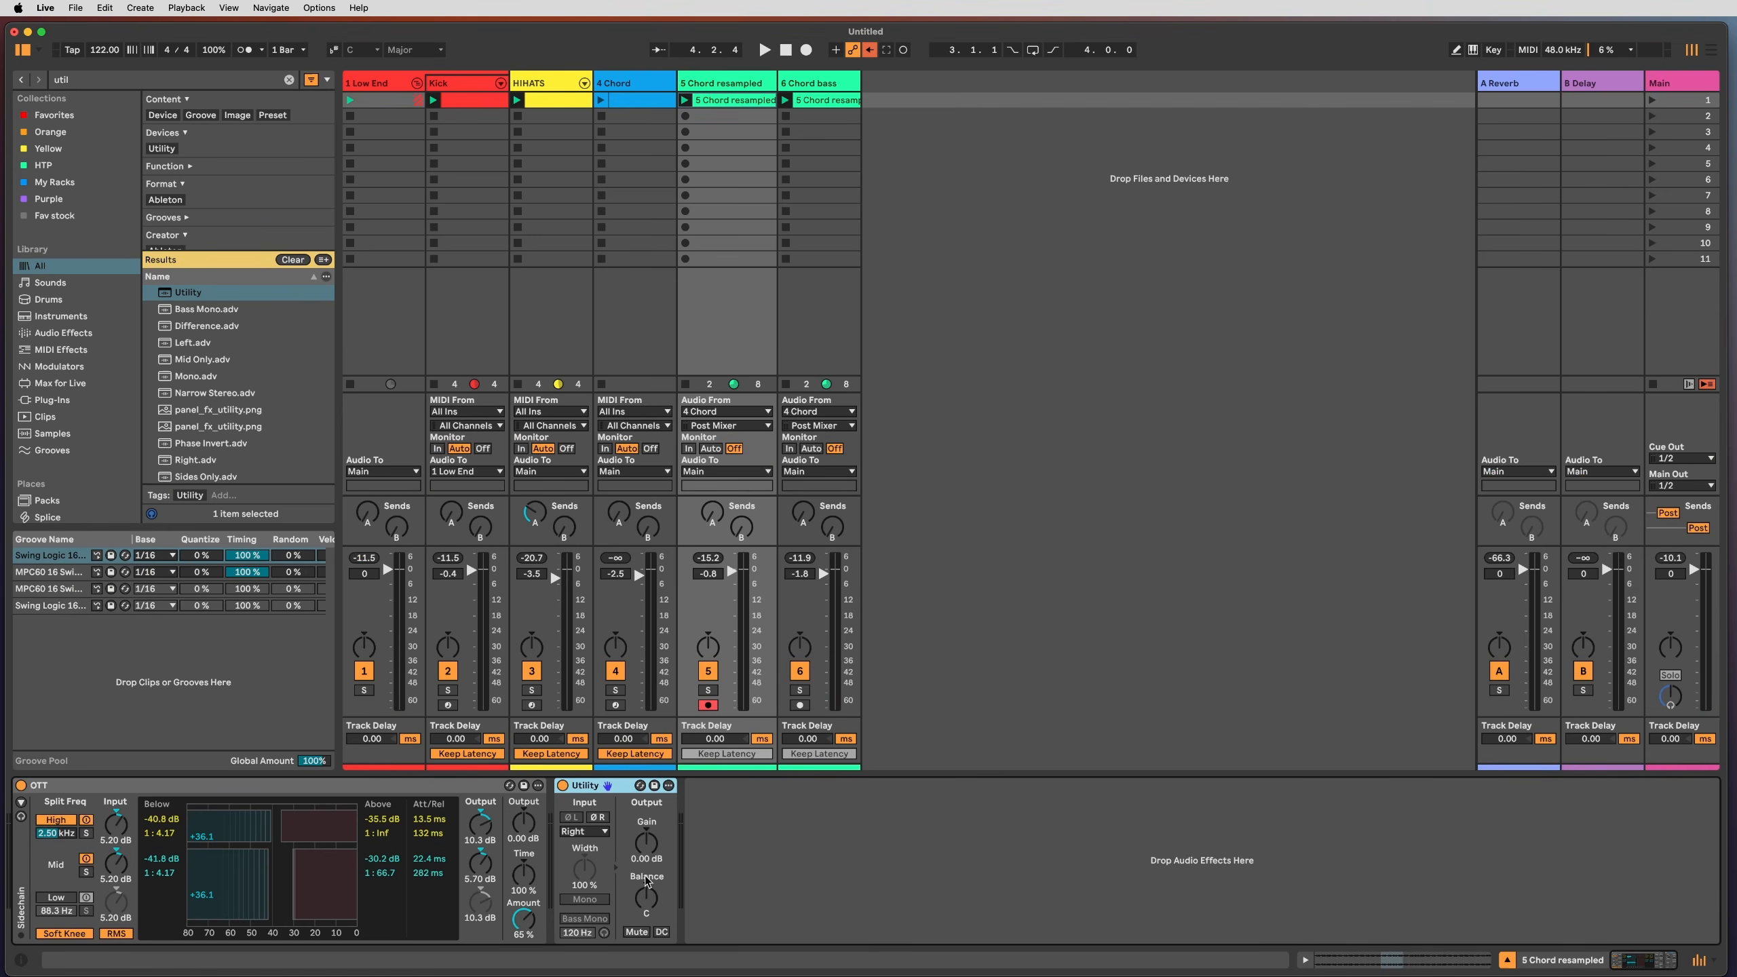
pyautogui.moveTo(646, 881); pyautogui.dragTo(646, 910)
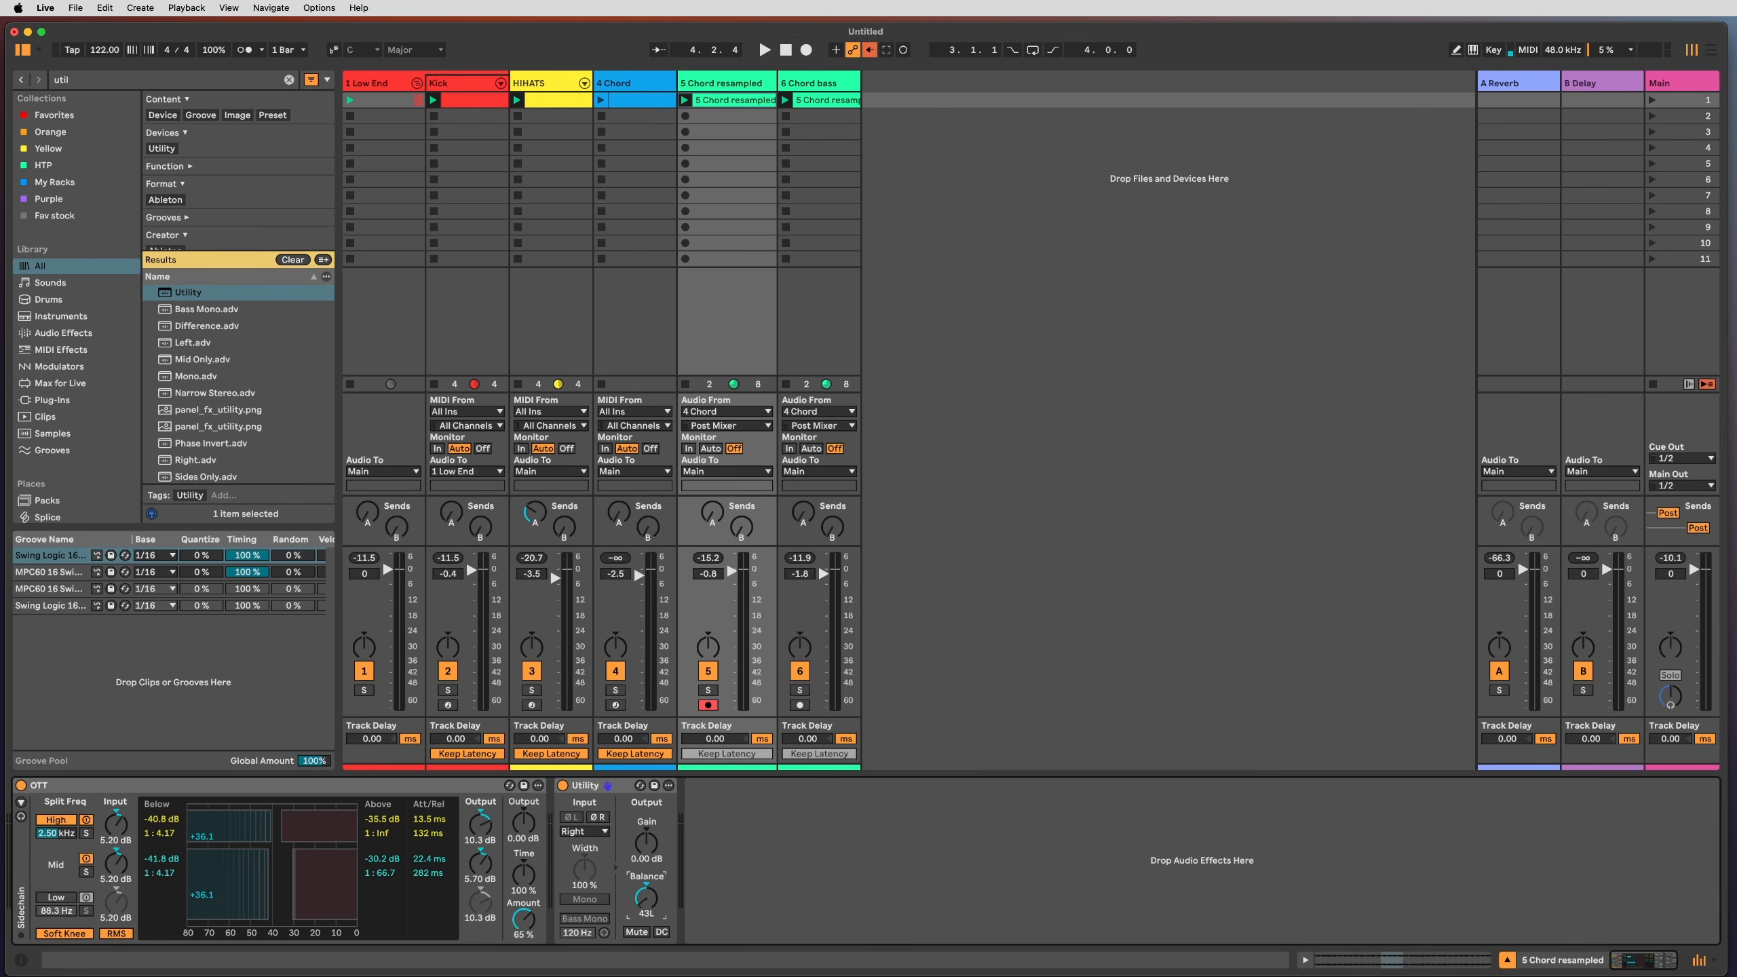
pyautogui.press('space')
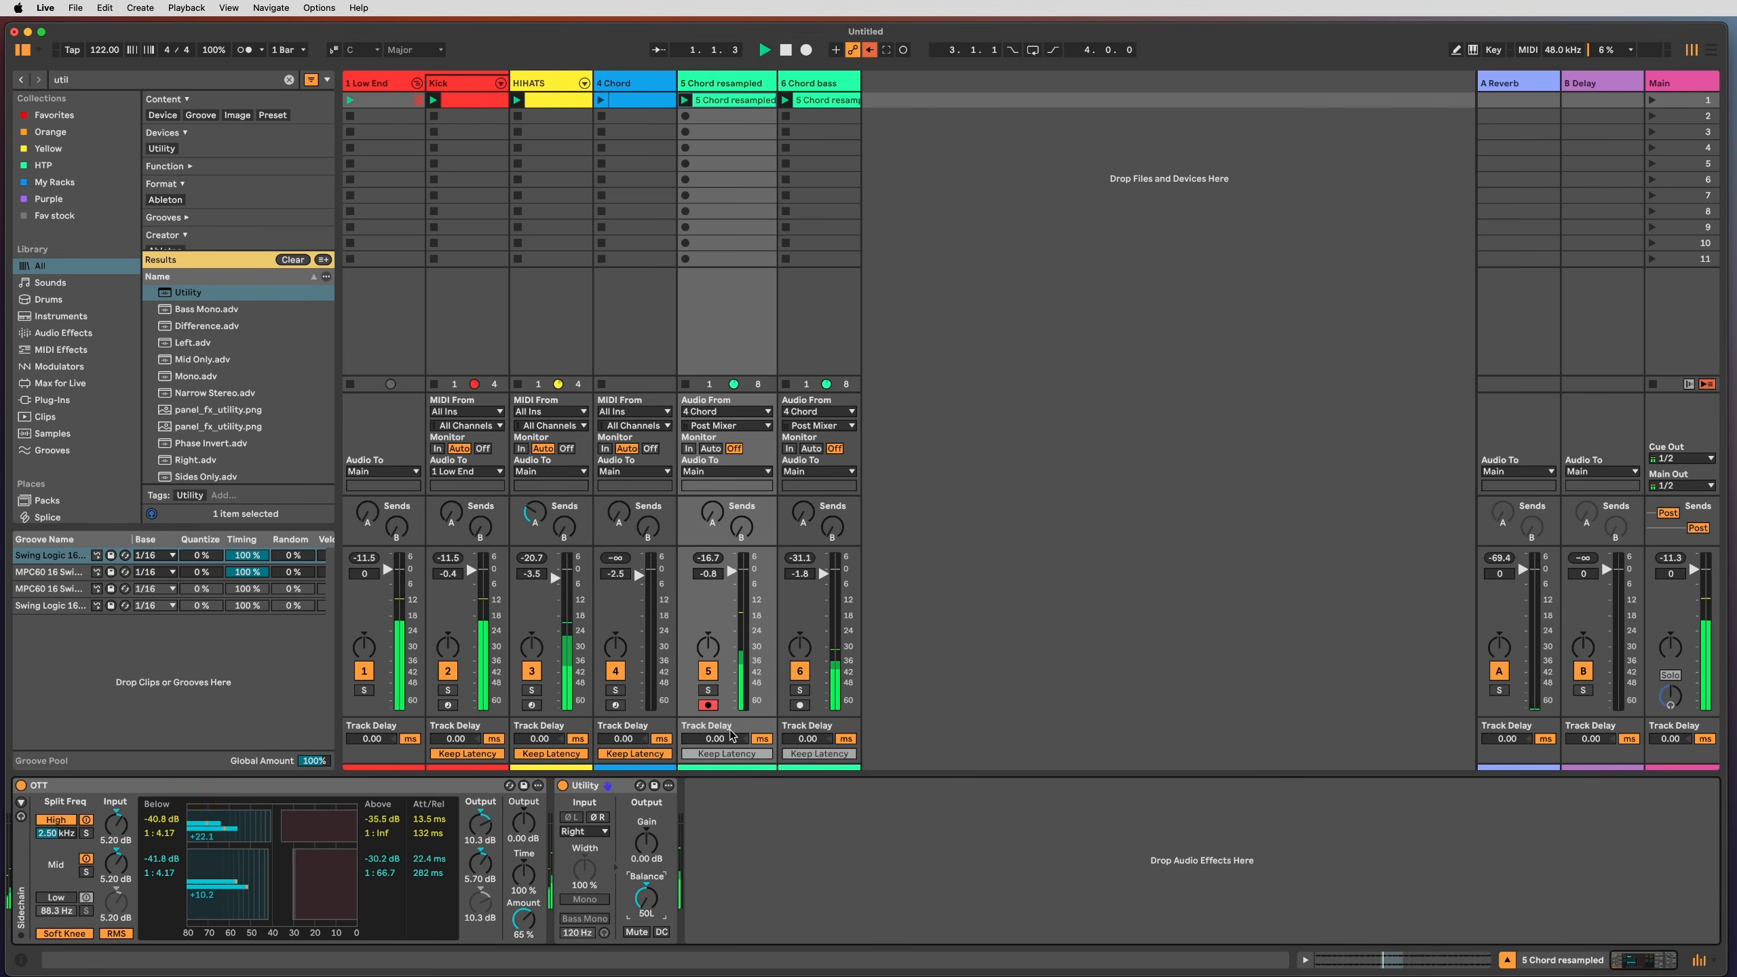
pyautogui.click(798, 670)
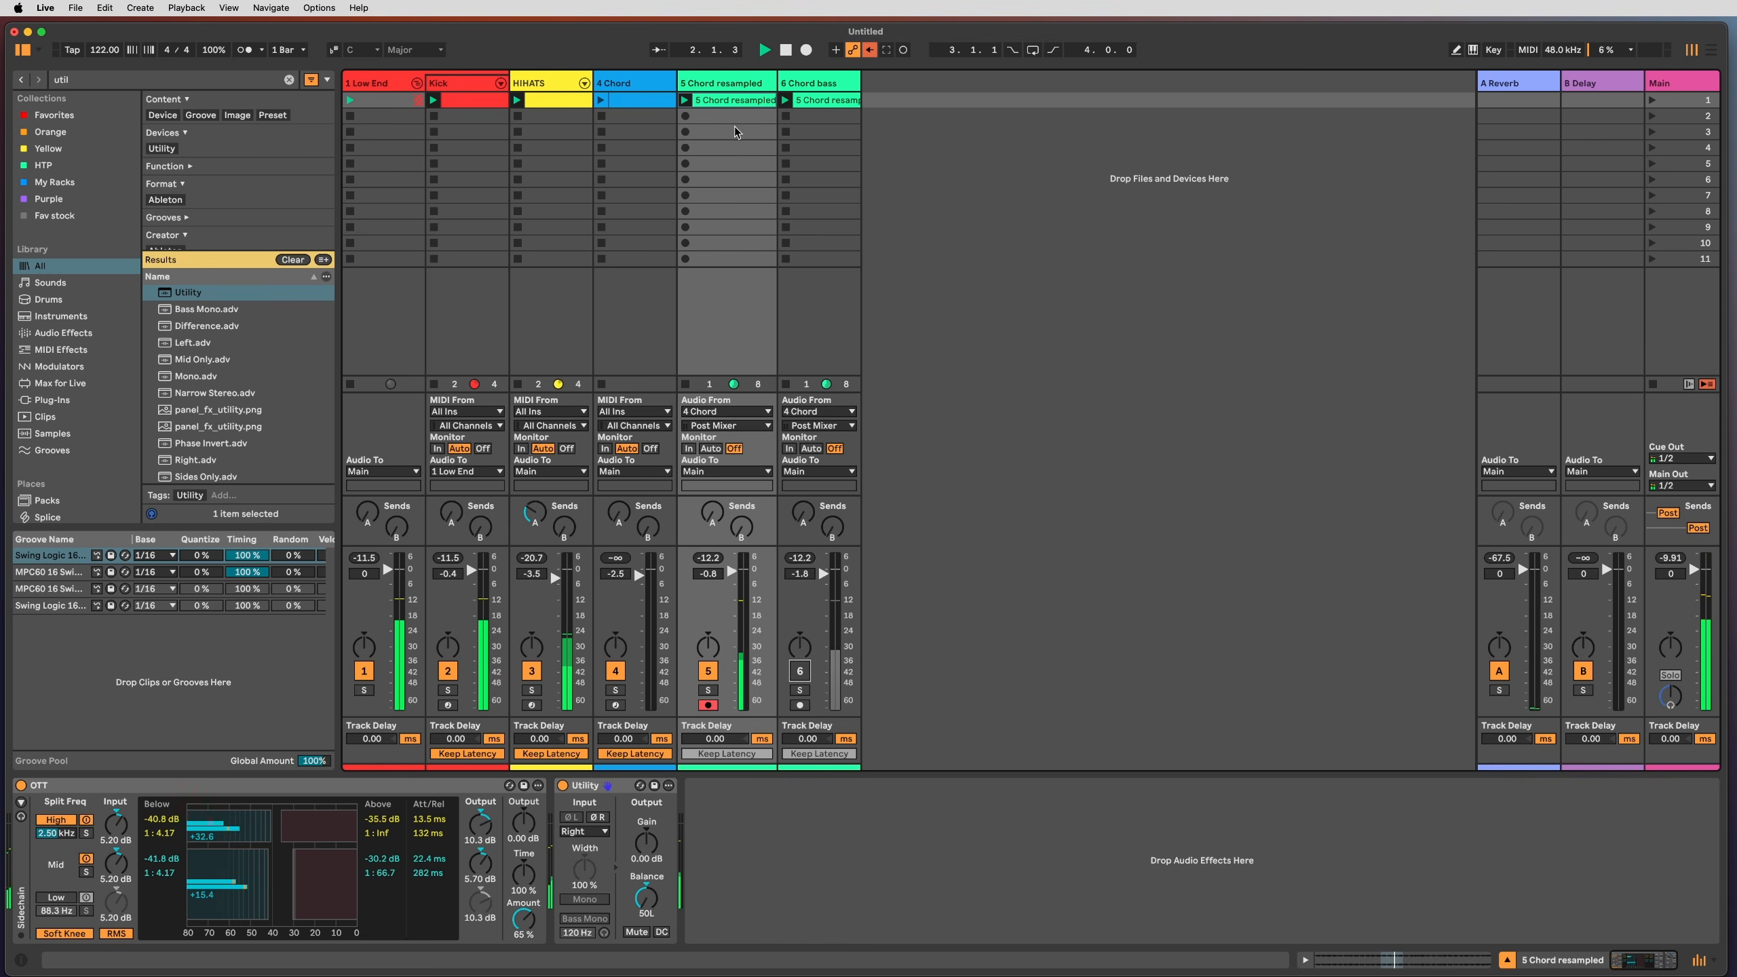
pyautogui.click(763, 98)
pyautogui.press('super+d')
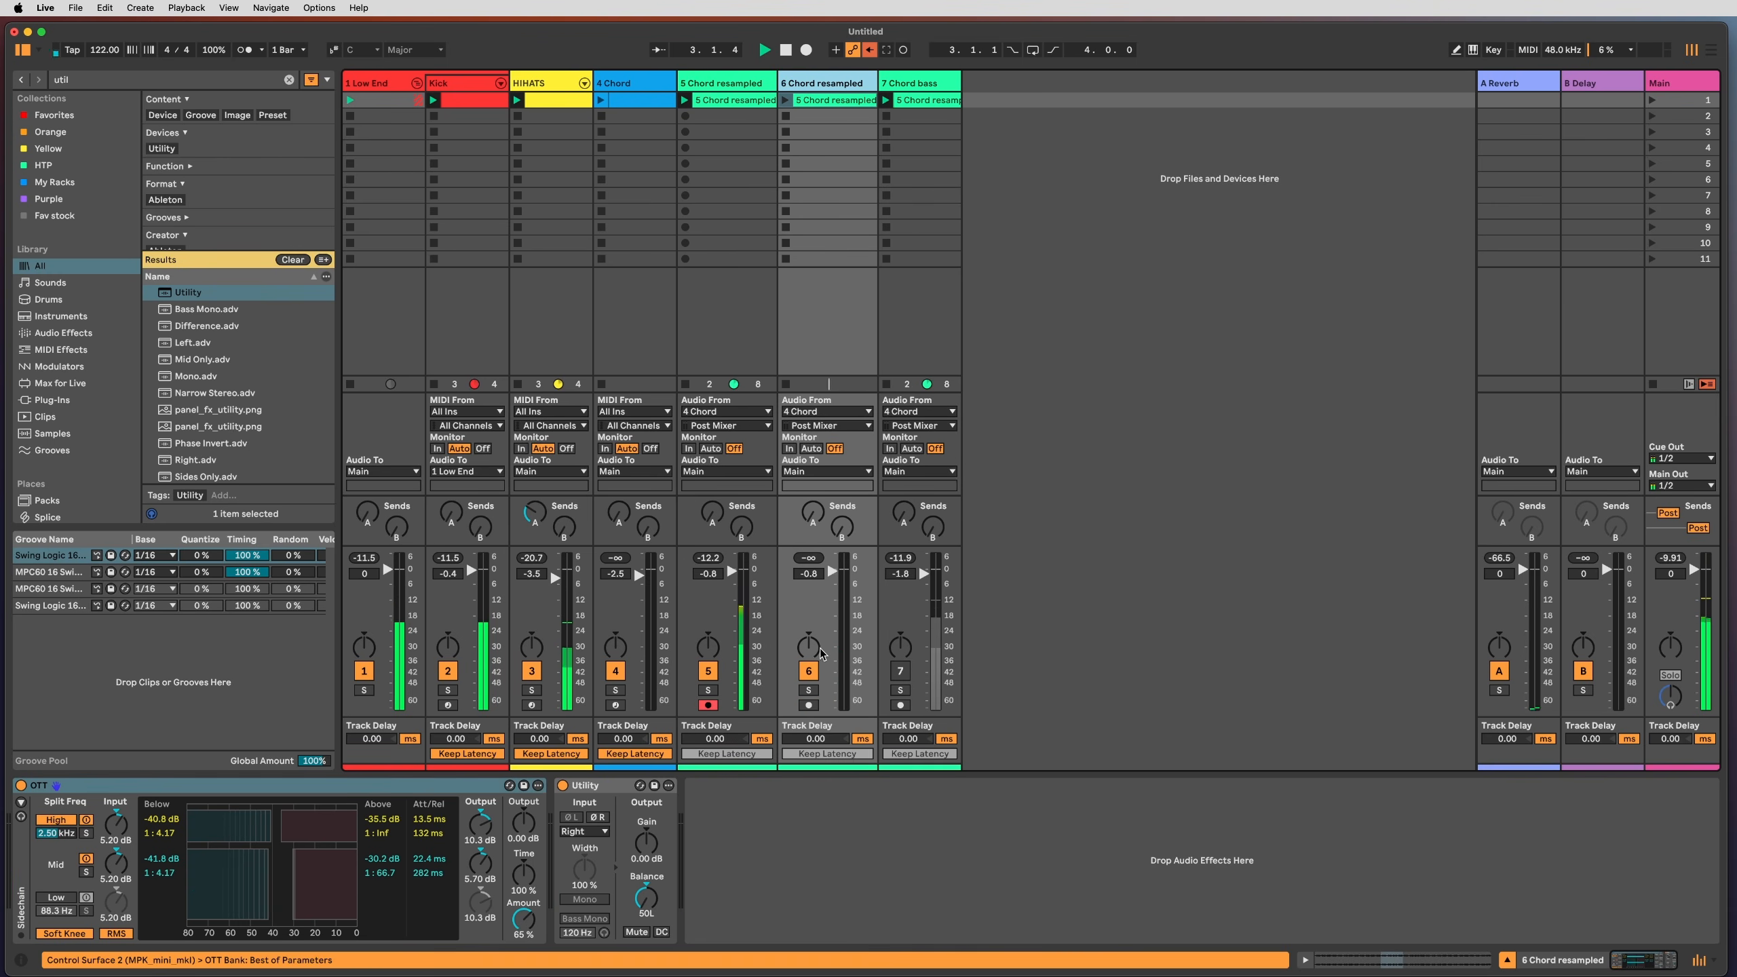
# Step: Solo the duplicate and set its Utility balance to 50R with input on Left
pyautogui.click(808, 689)
pyautogui.moveTo(653, 891); pyautogui.dragTo(654, 838)
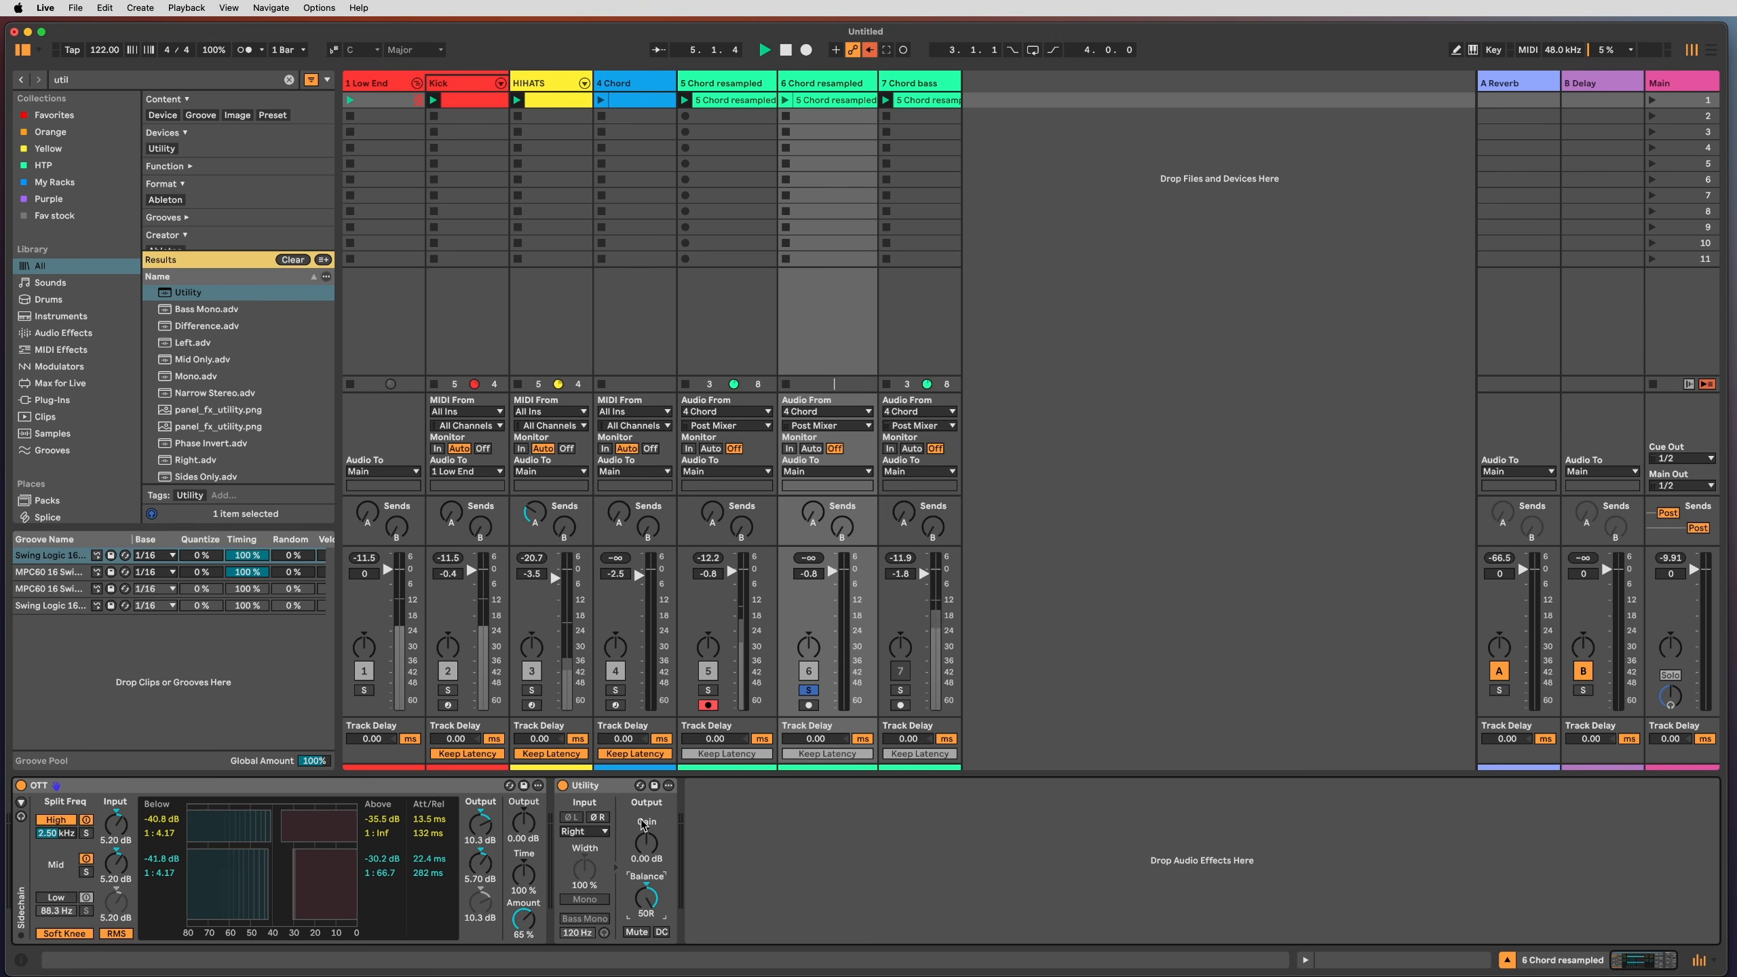
pyautogui.click(584, 830)
pyautogui.click(585, 848)
# Step: Compare against the original track's Utility, unsolo the duplicate and open its clip
pyautogui.click(739, 327)
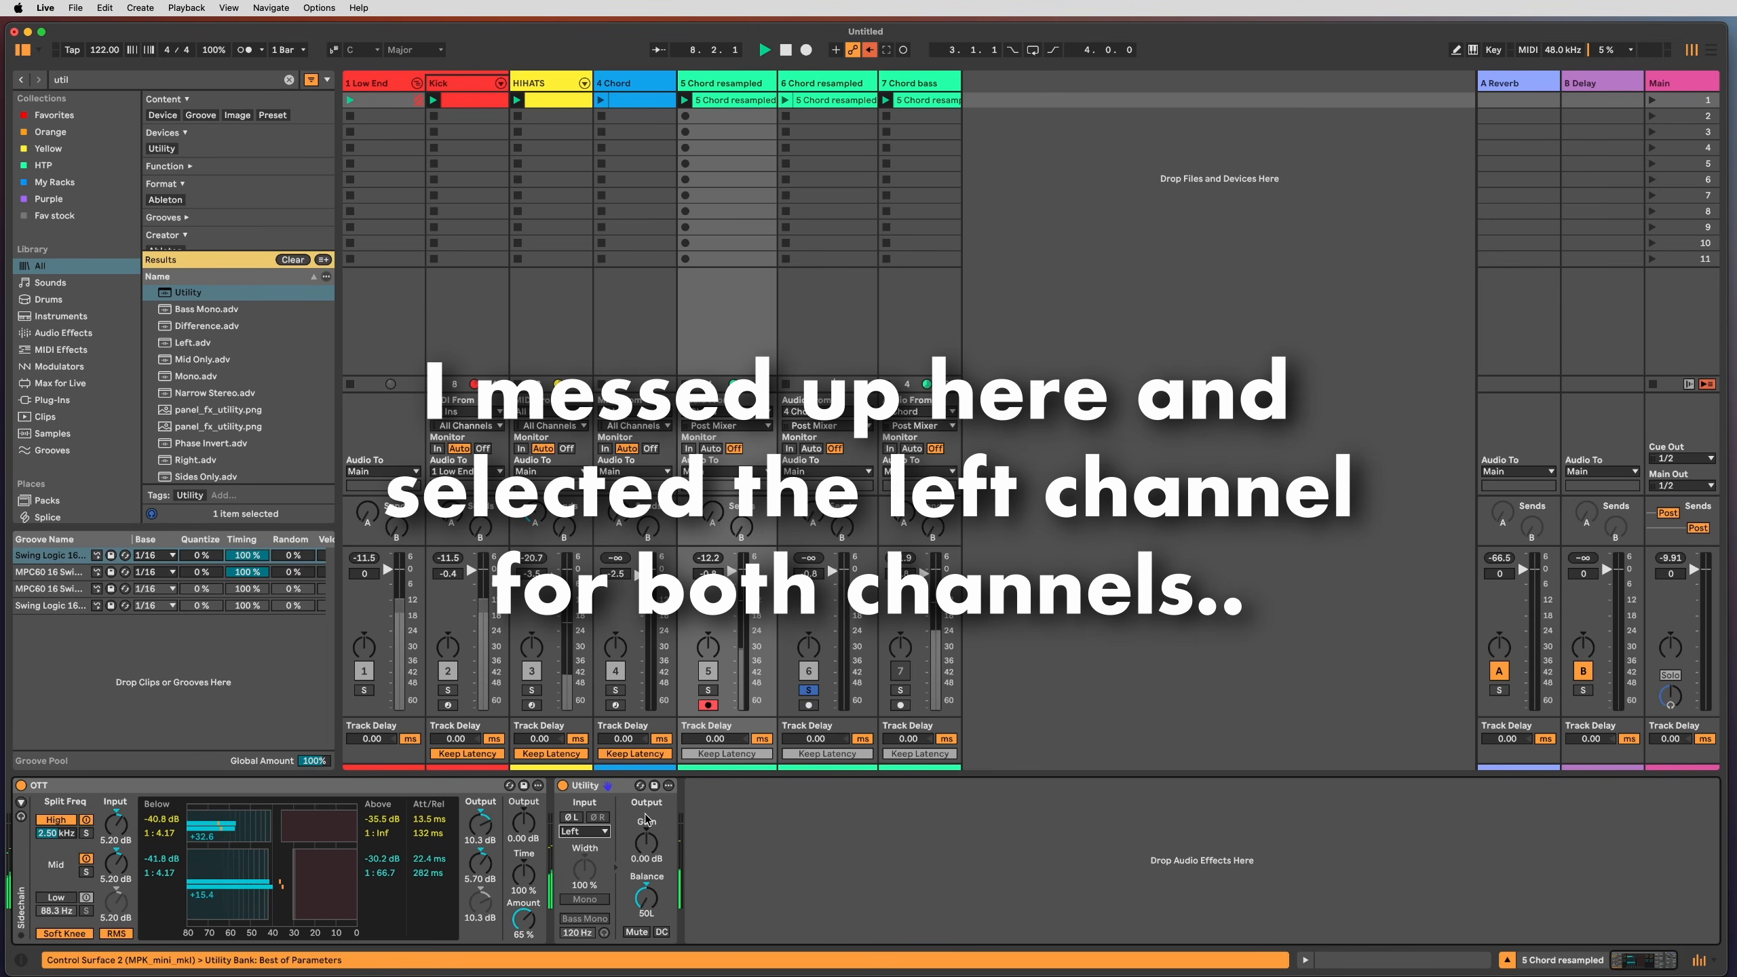
pyautogui.click(813, 353)
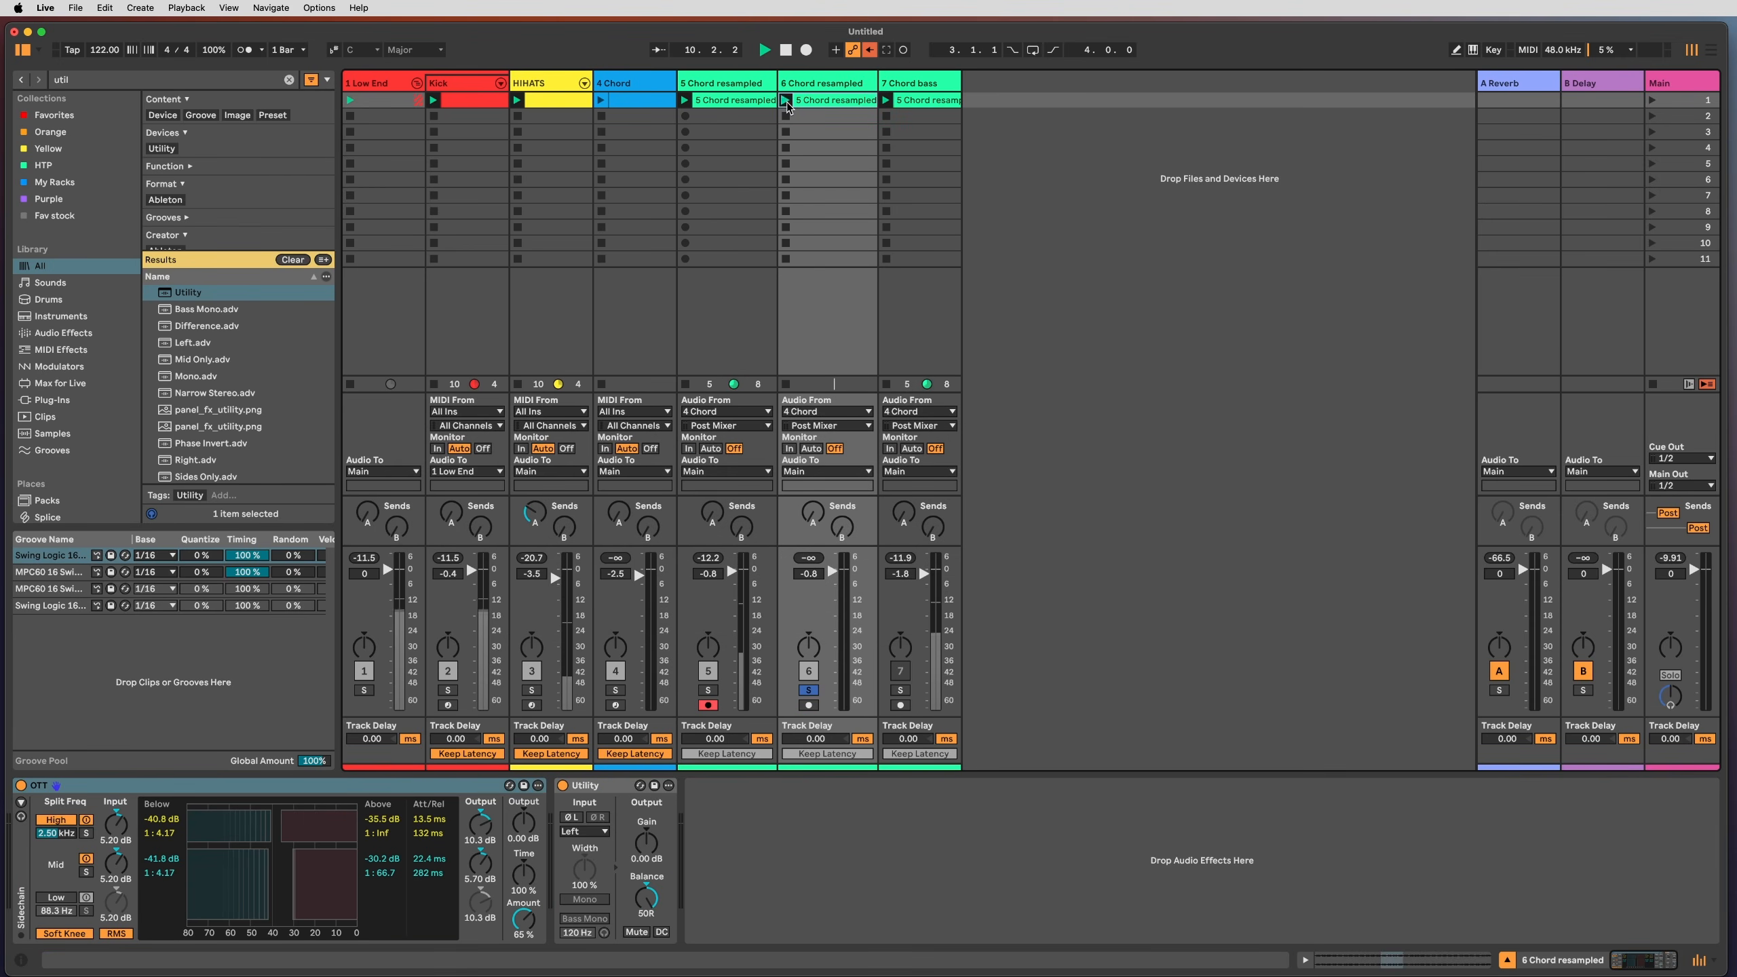
pyautogui.press('space')
pyautogui.press('space')
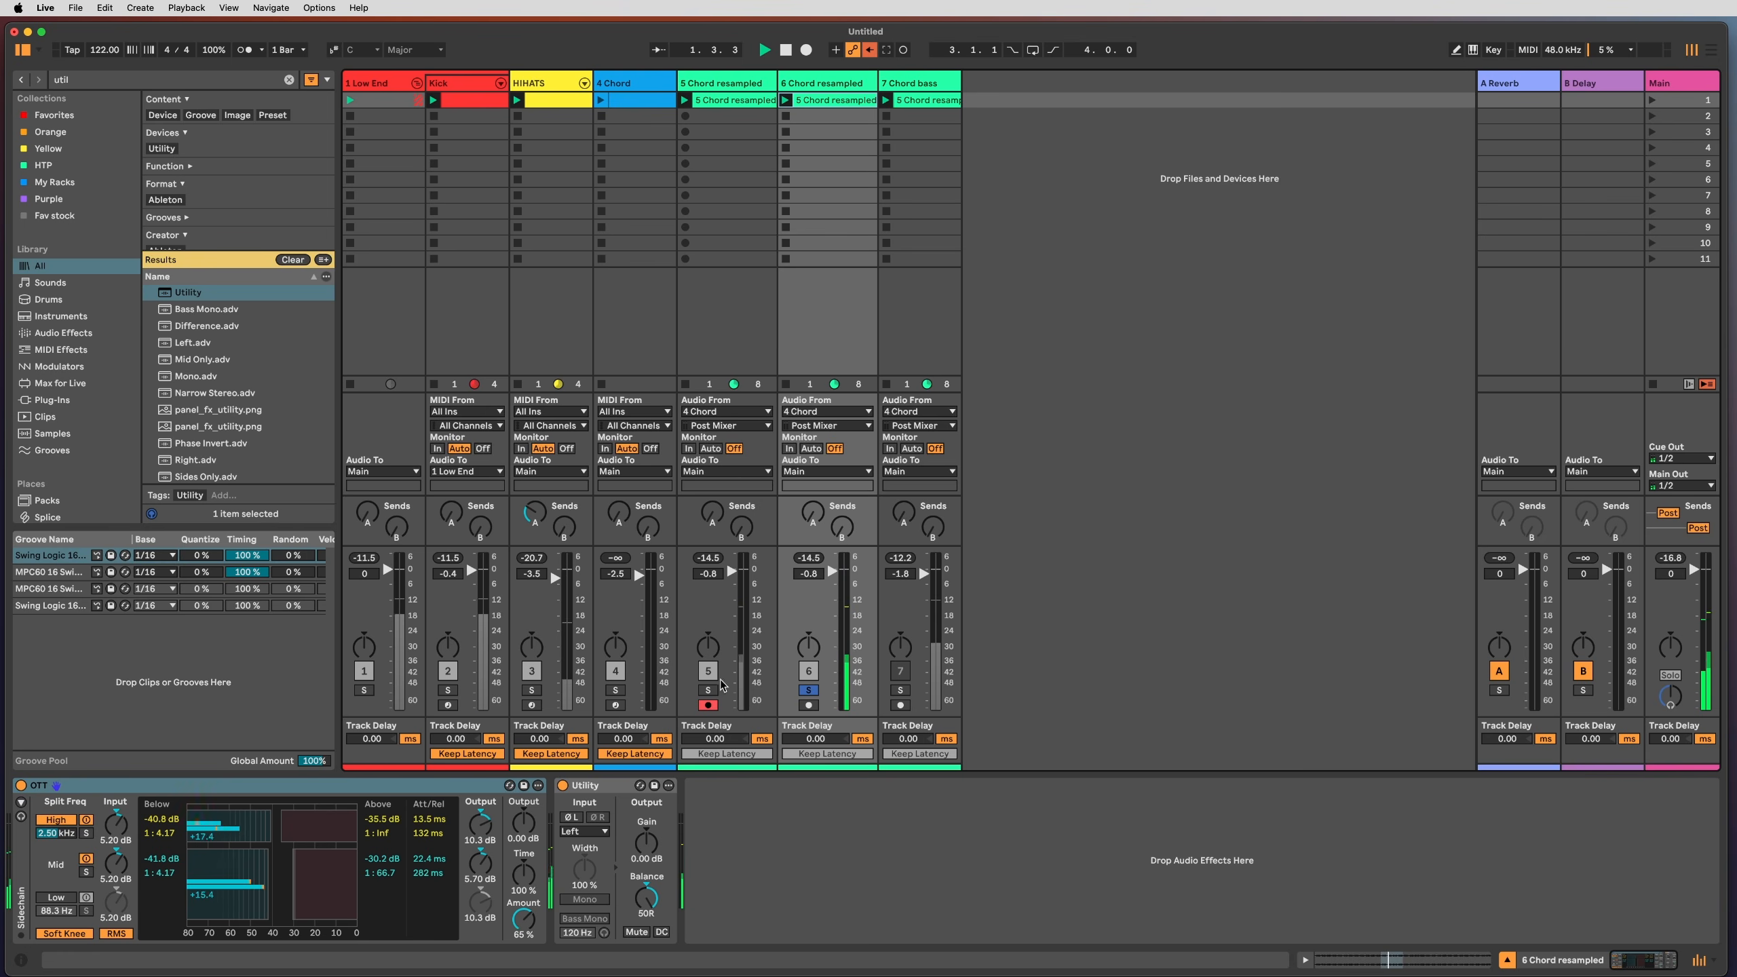
pyautogui.click(808, 690)
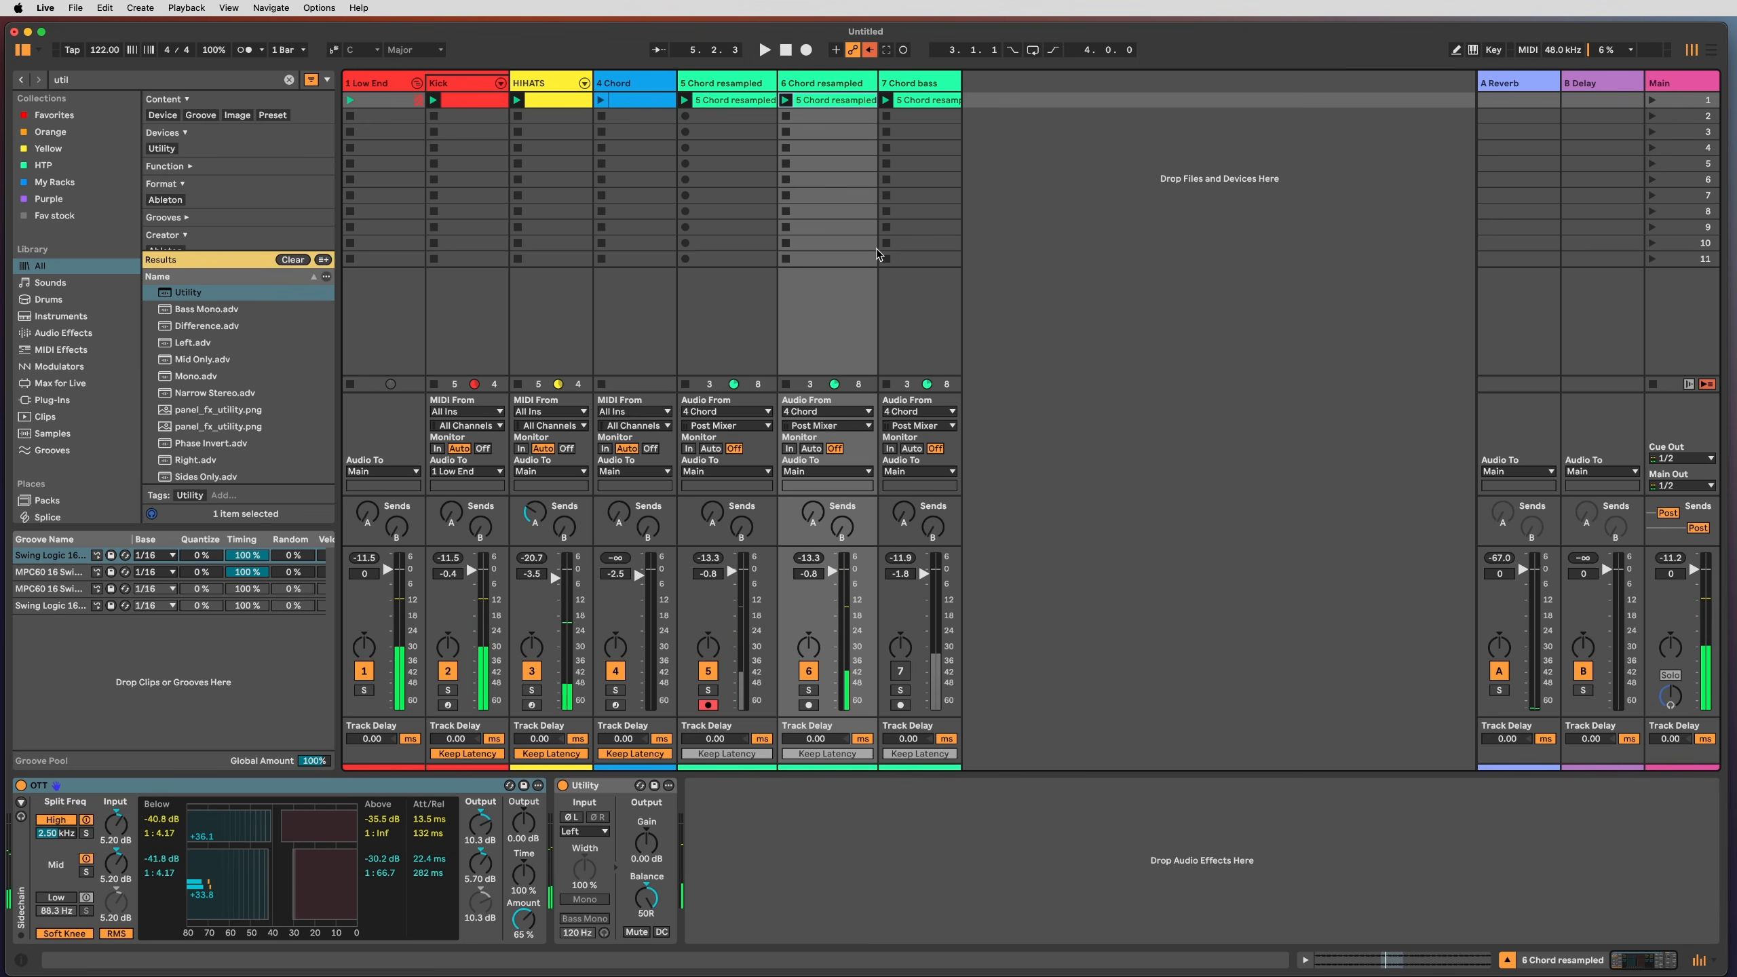
pyautogui.doubleClick(823, 102)
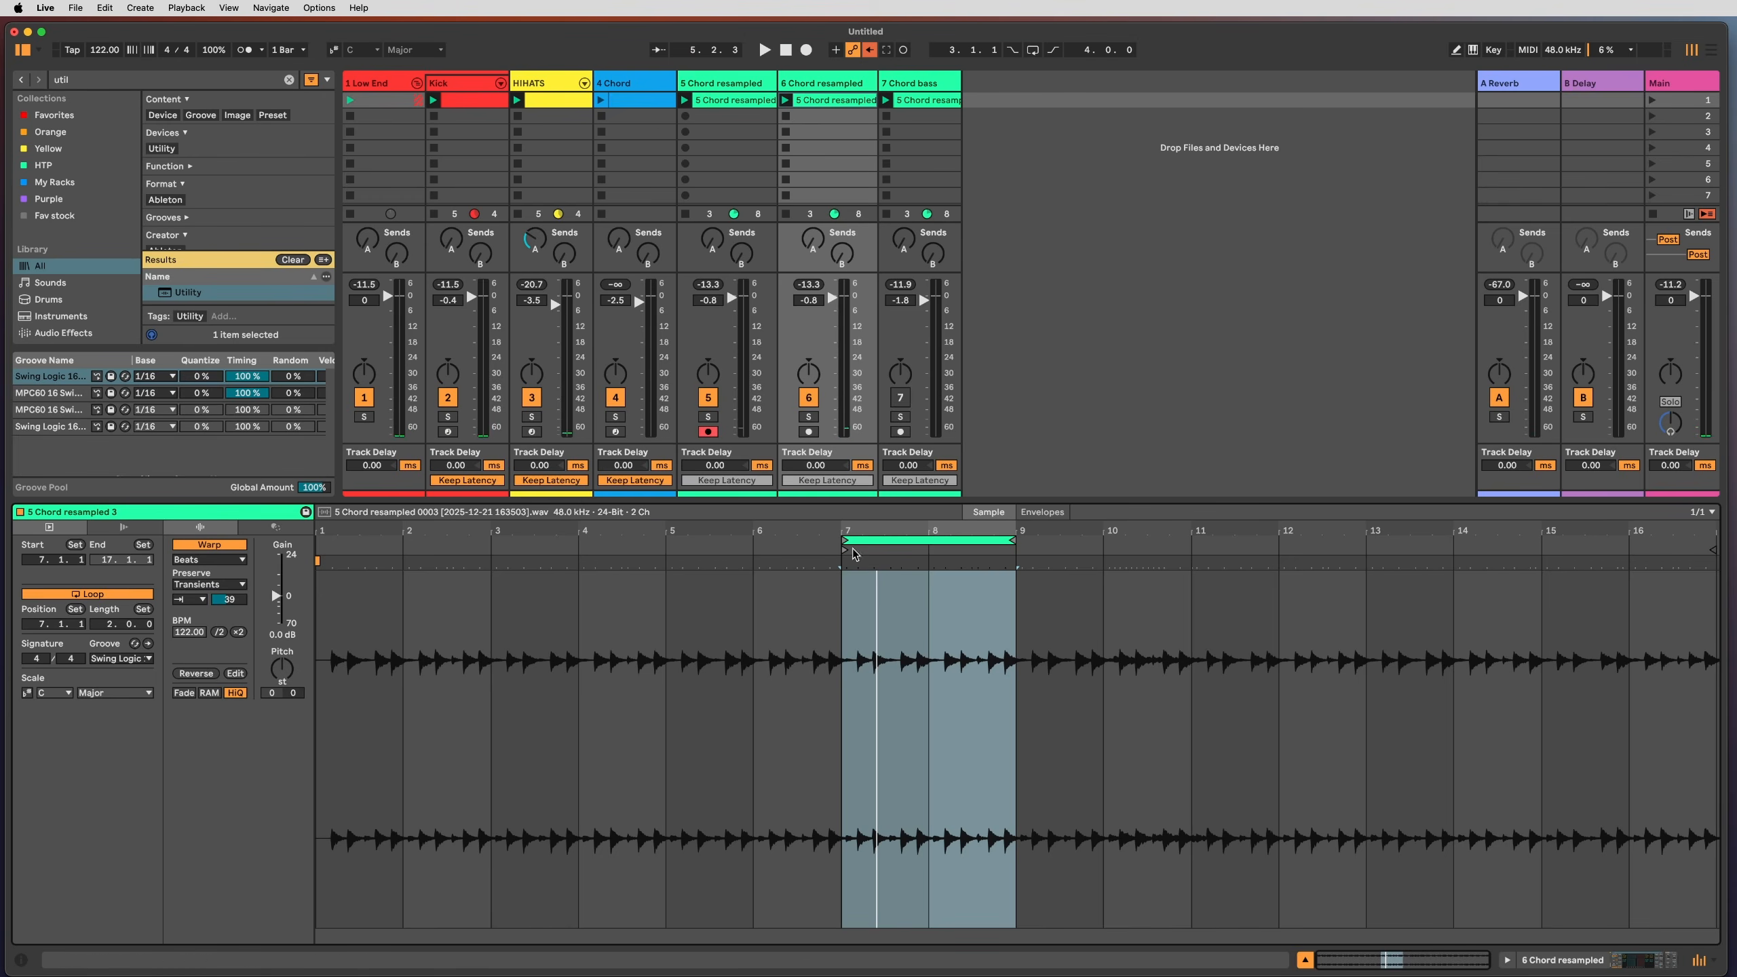
# Step: Give the duplicated chord clip the MPC60 16 Swing 55 groove, then return to its OTT and Utility chain
pyautogui.click(140, 658)
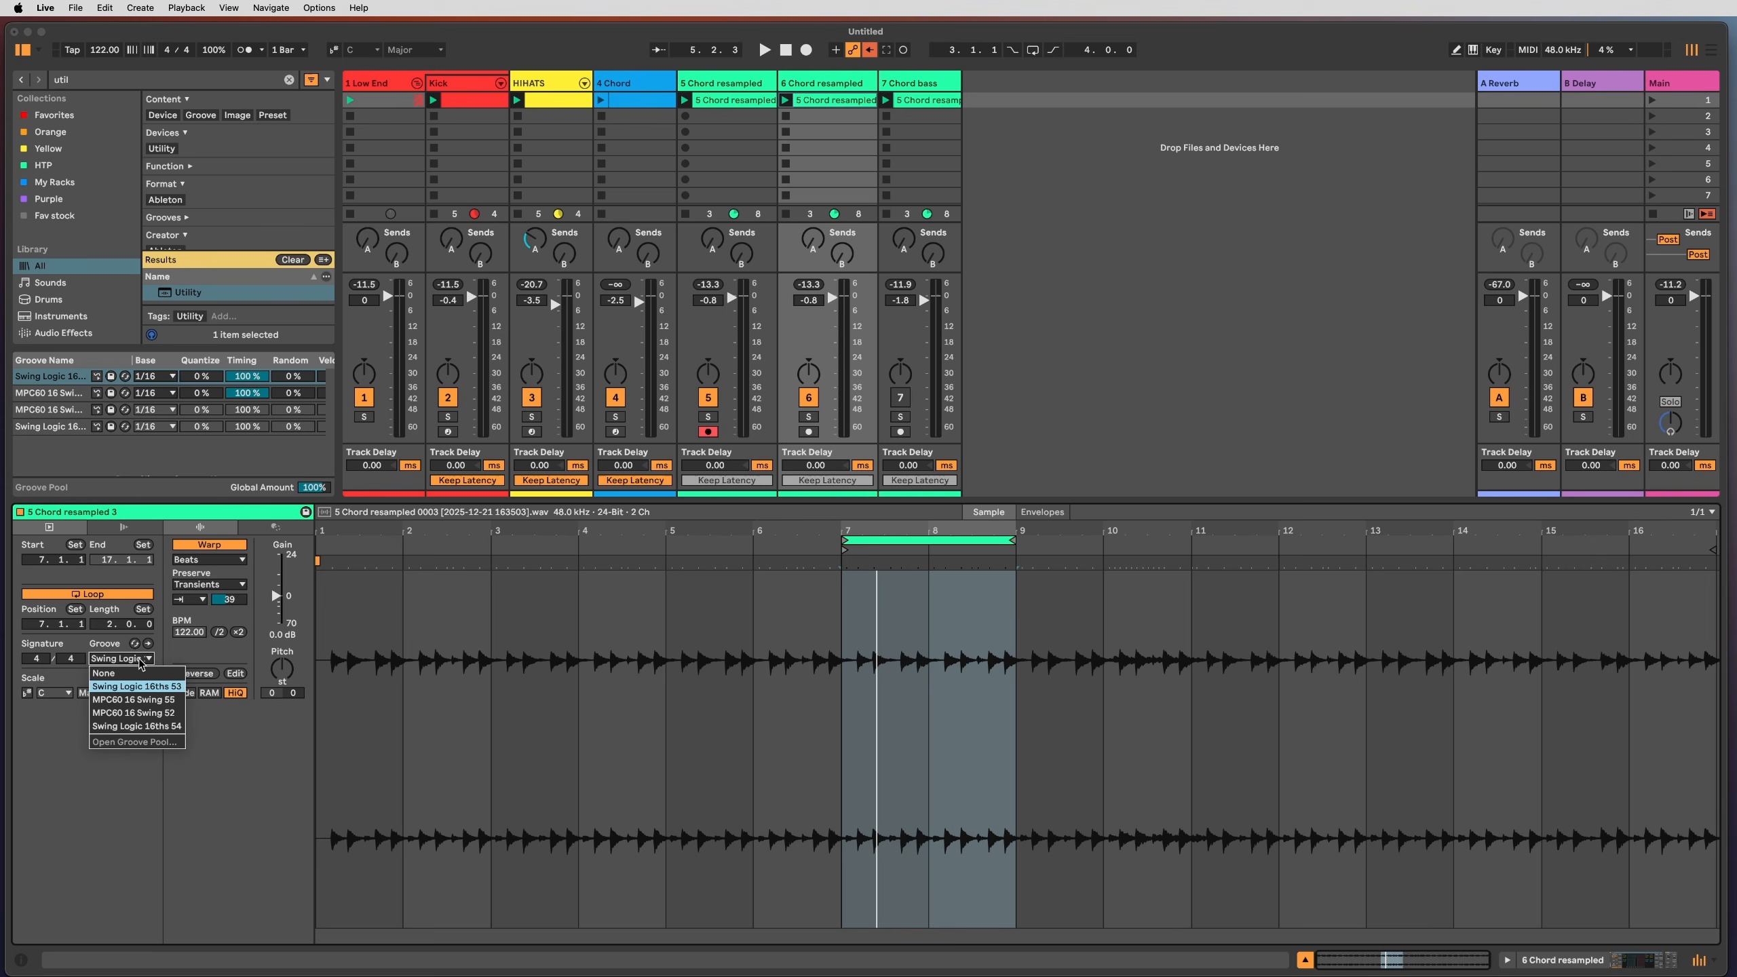
pyautogui.click(141, 700)
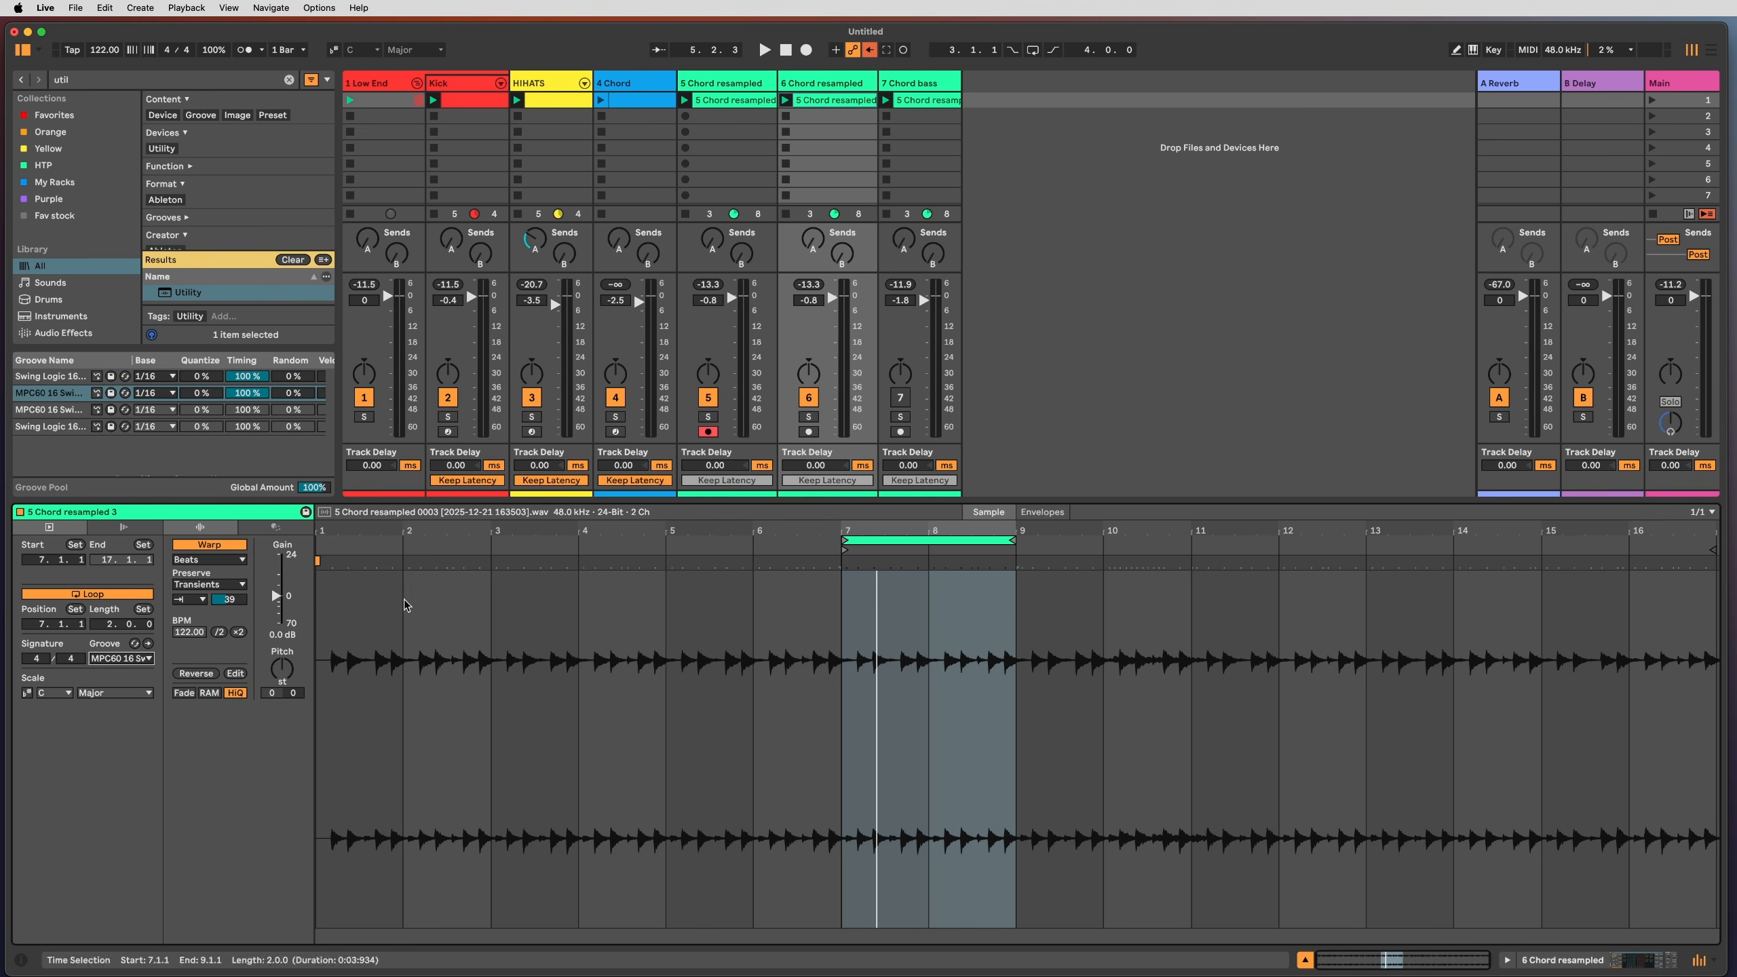
pyautogui.hotkey('shift', 'Tab')
pyautogui.click(982, 846)
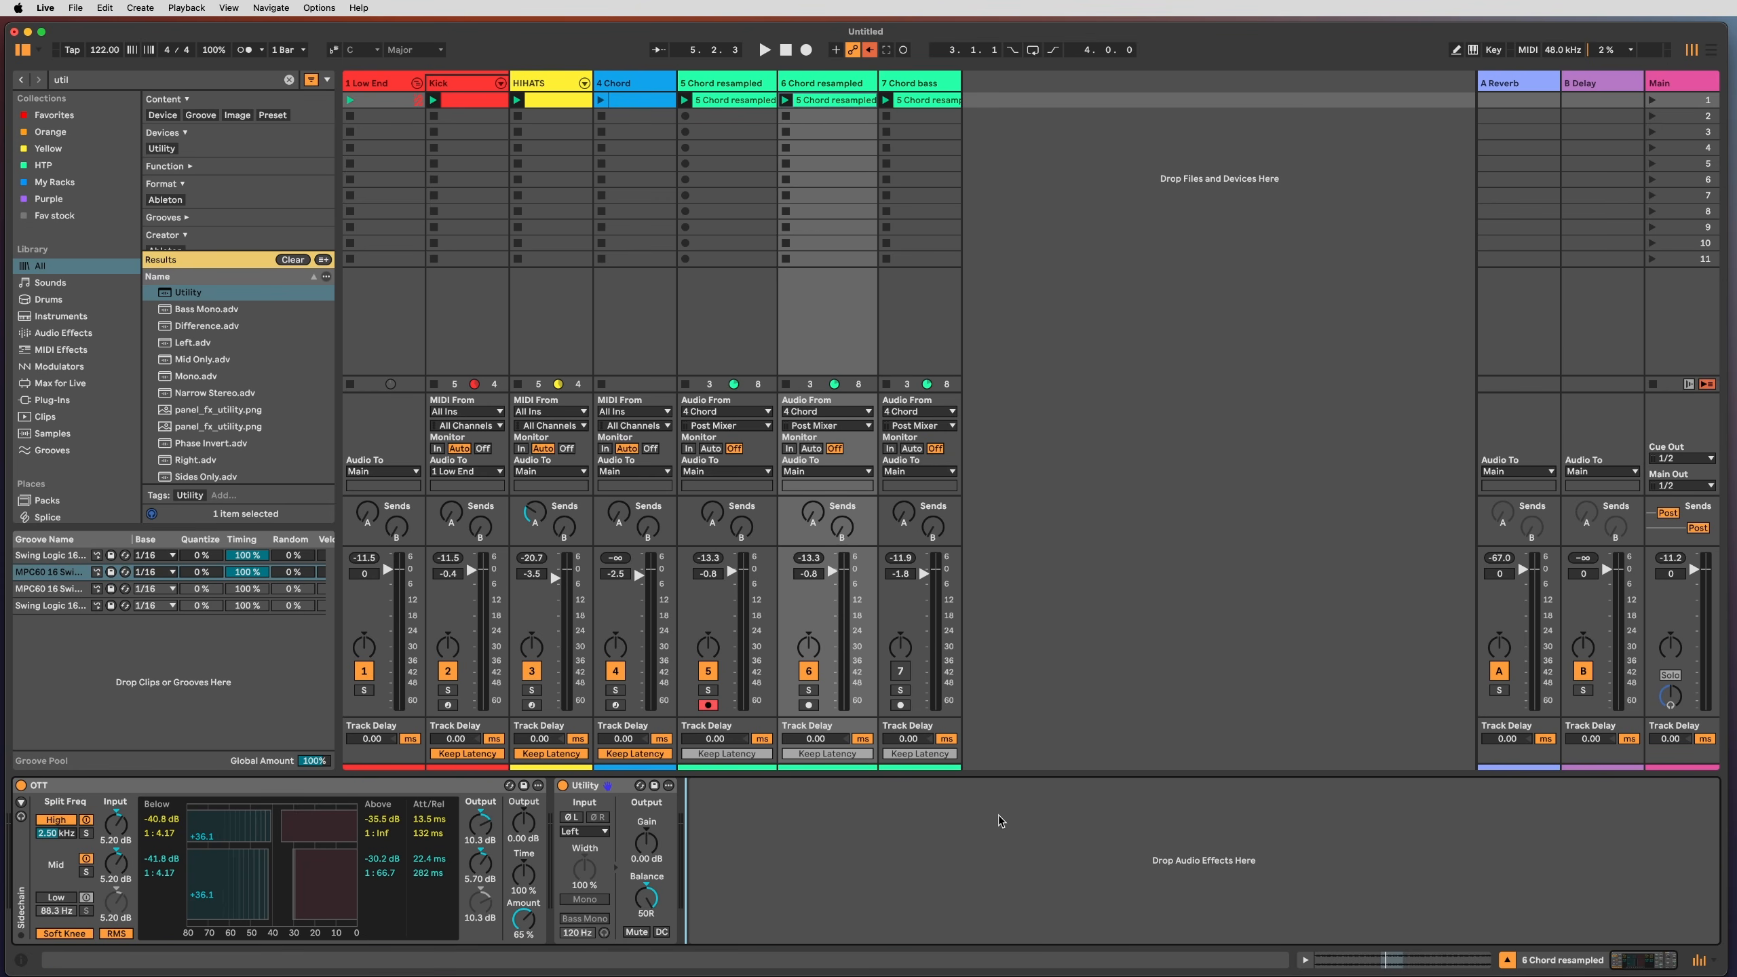
# Step: During playback, load a Phaser-Flanger onto track 6 and raise its rate from 2 to 6
pyautogui.press('space')
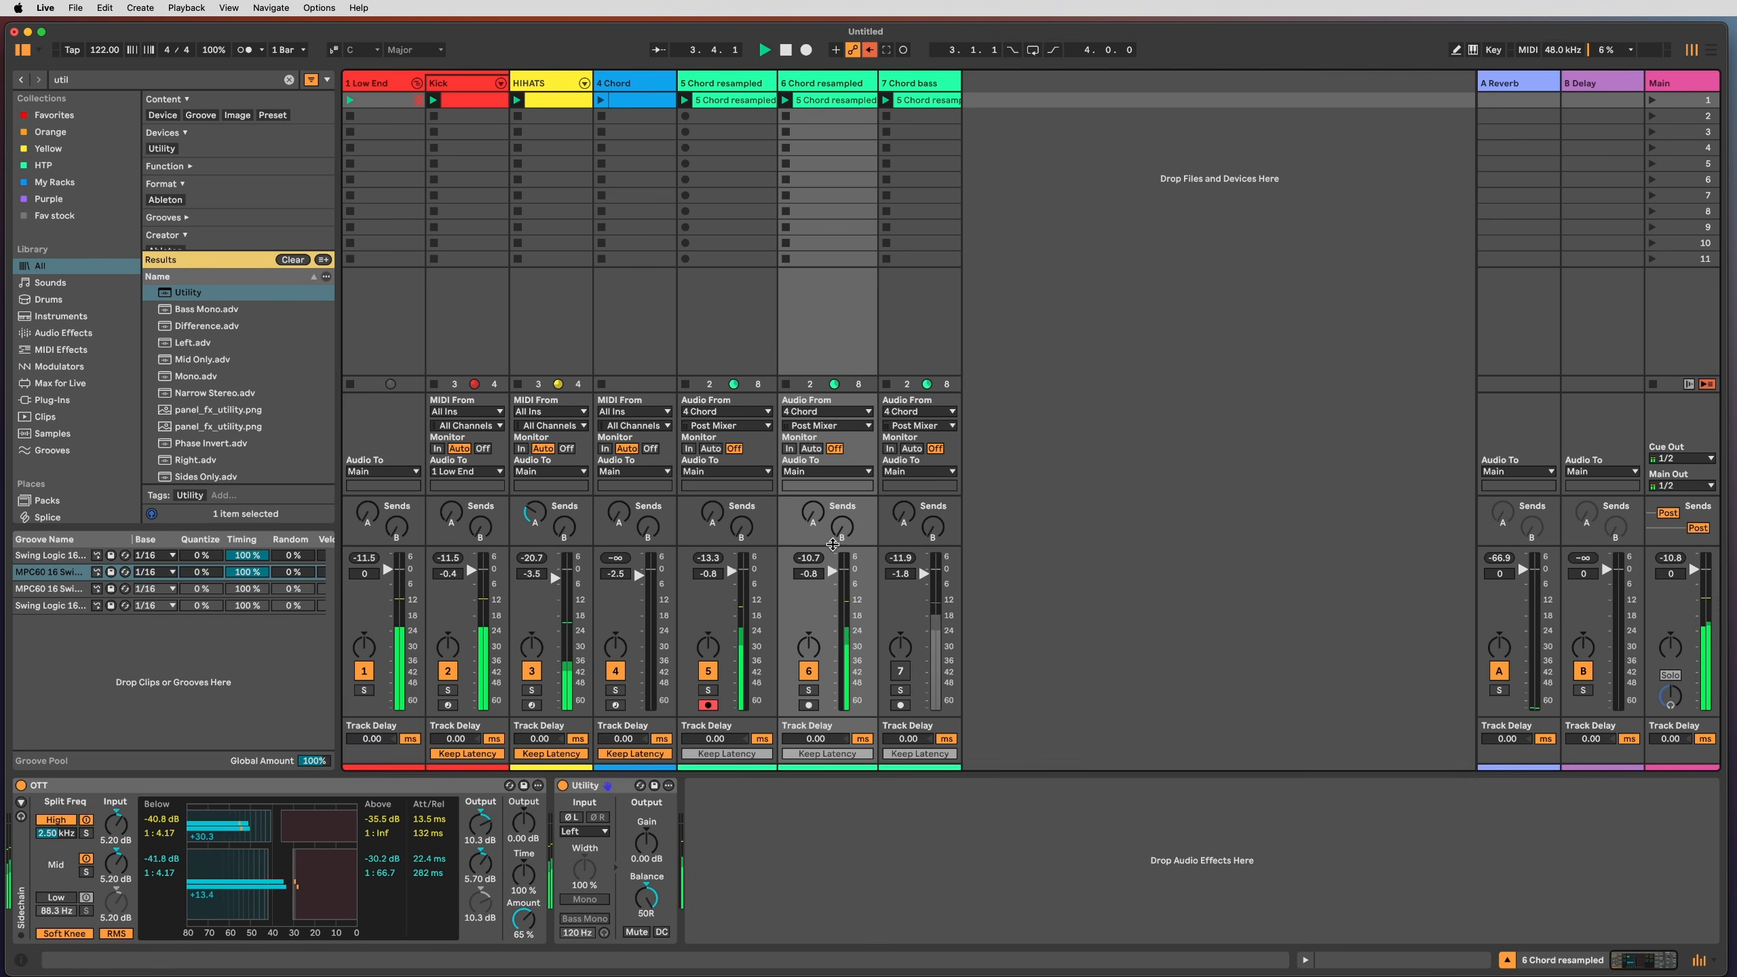
pyautogui.press('super+f')
pyautogui.write('phaser')
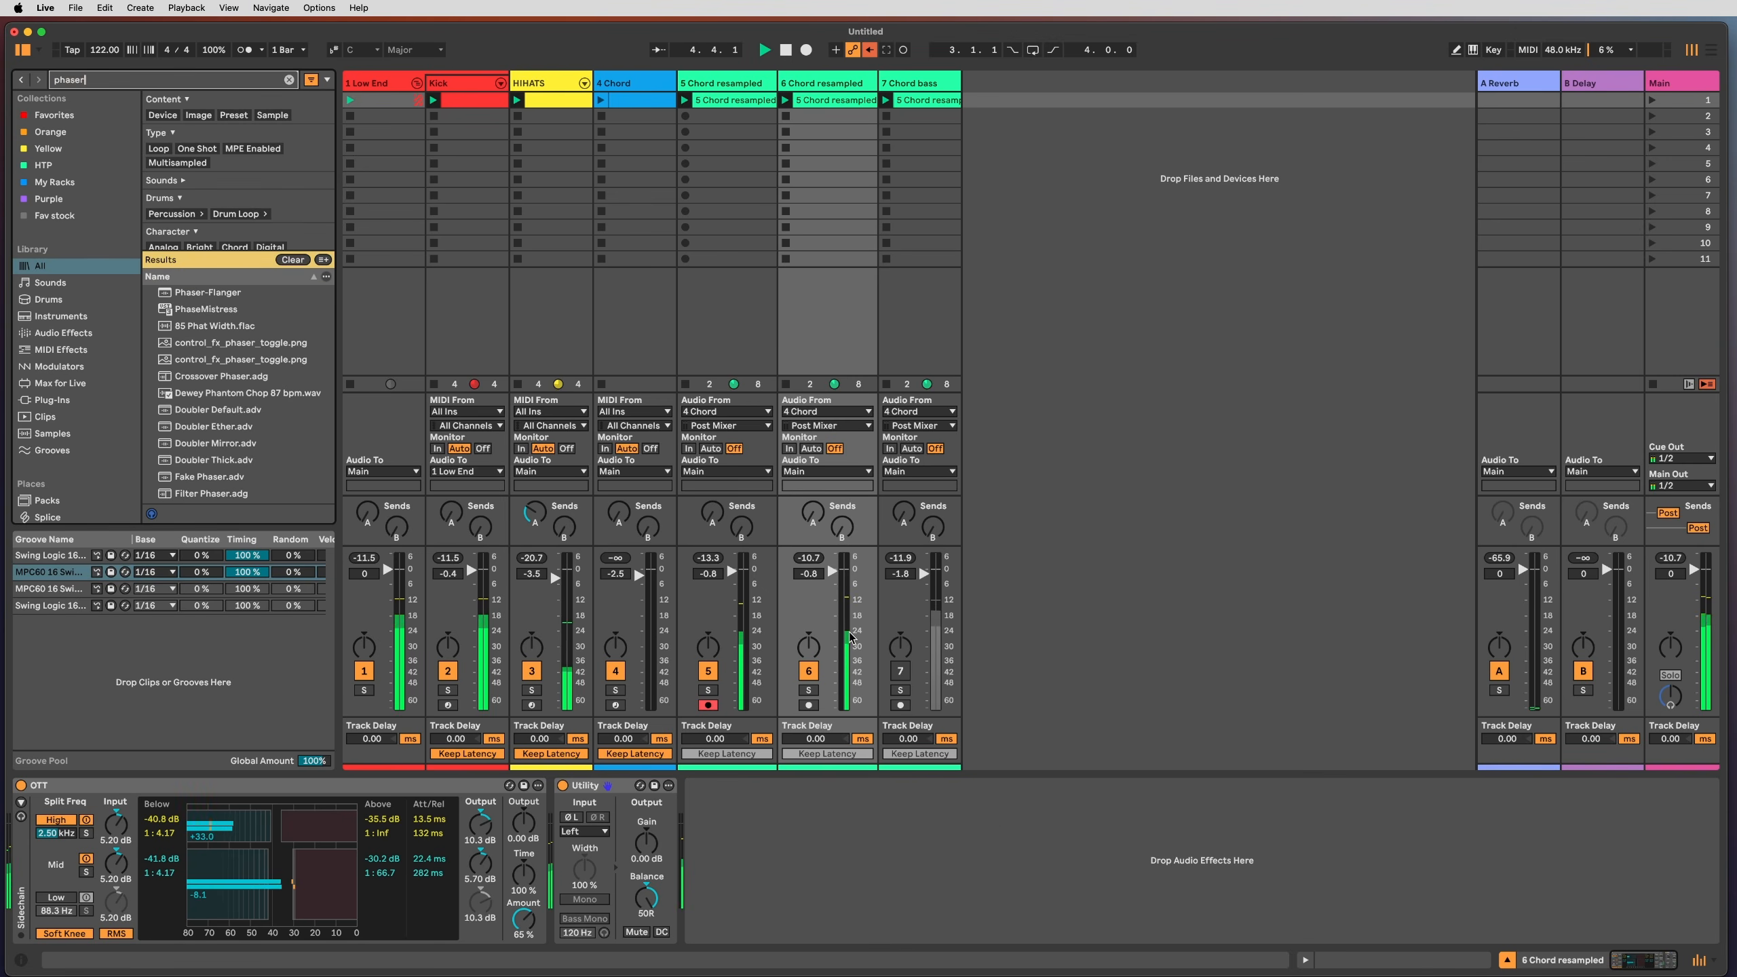
pyautogui.press('Down')
pyautogui.press('Return')
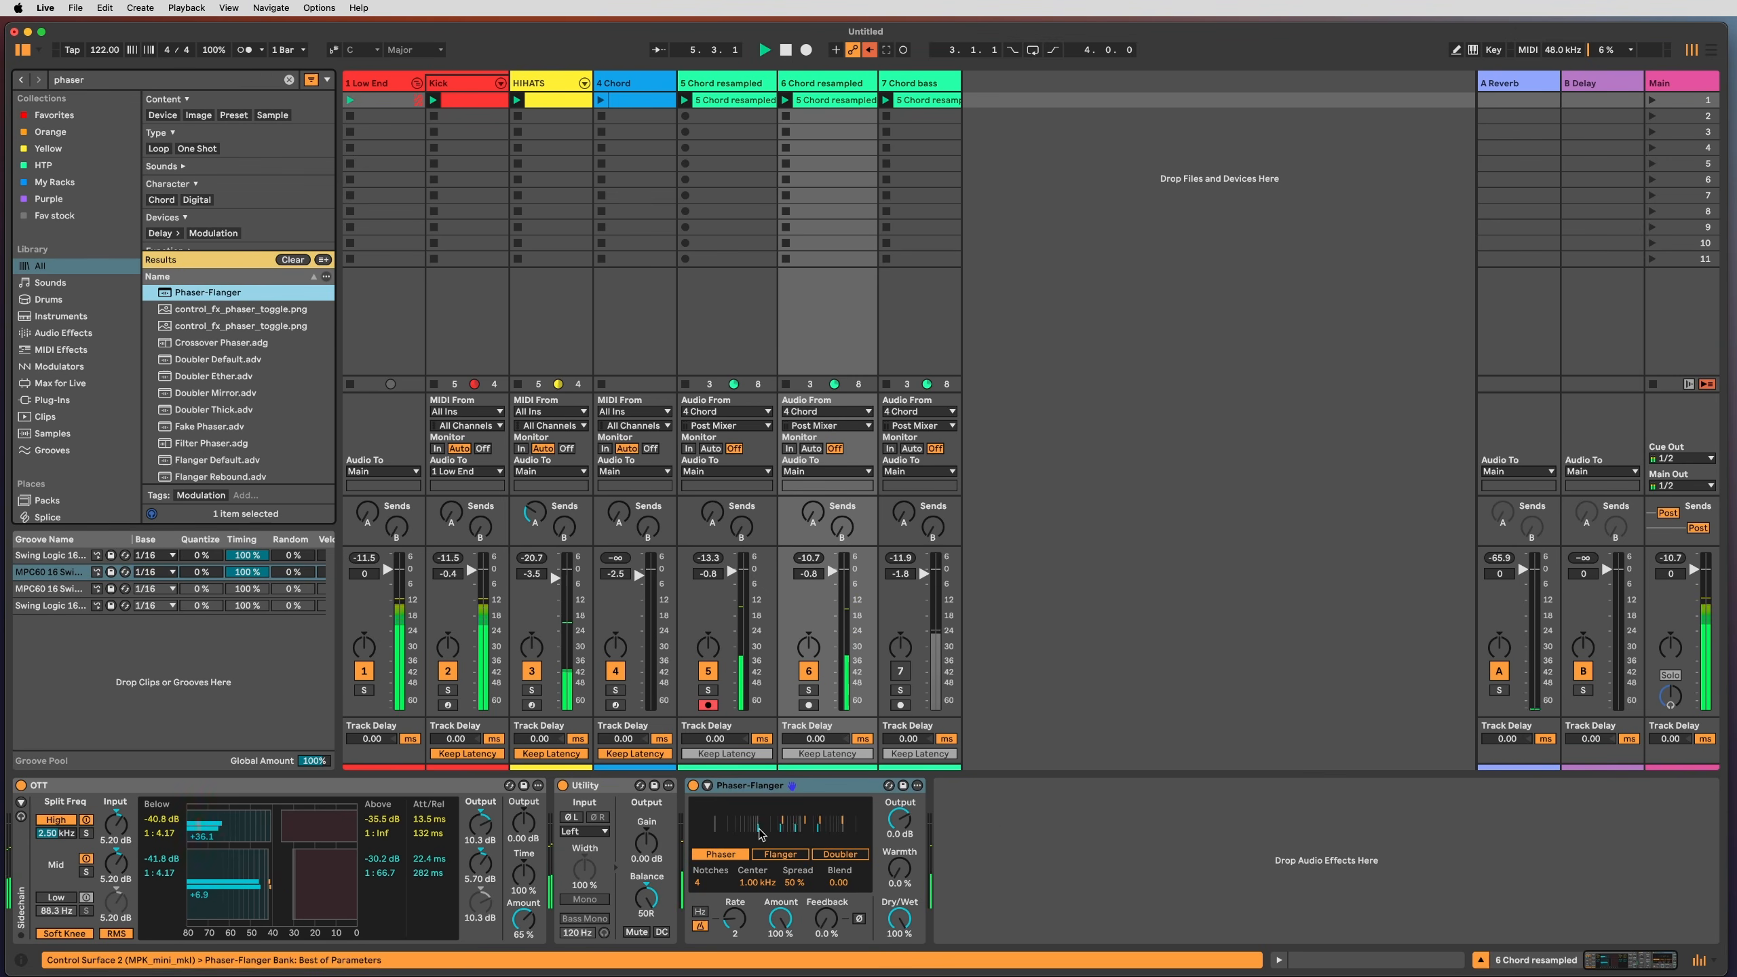
pyautogui.click(708, 671)
pyautogui.click(732, 934)
pyautogui.moveTo(731, 934); pyautogui.dragTo(774, 948)
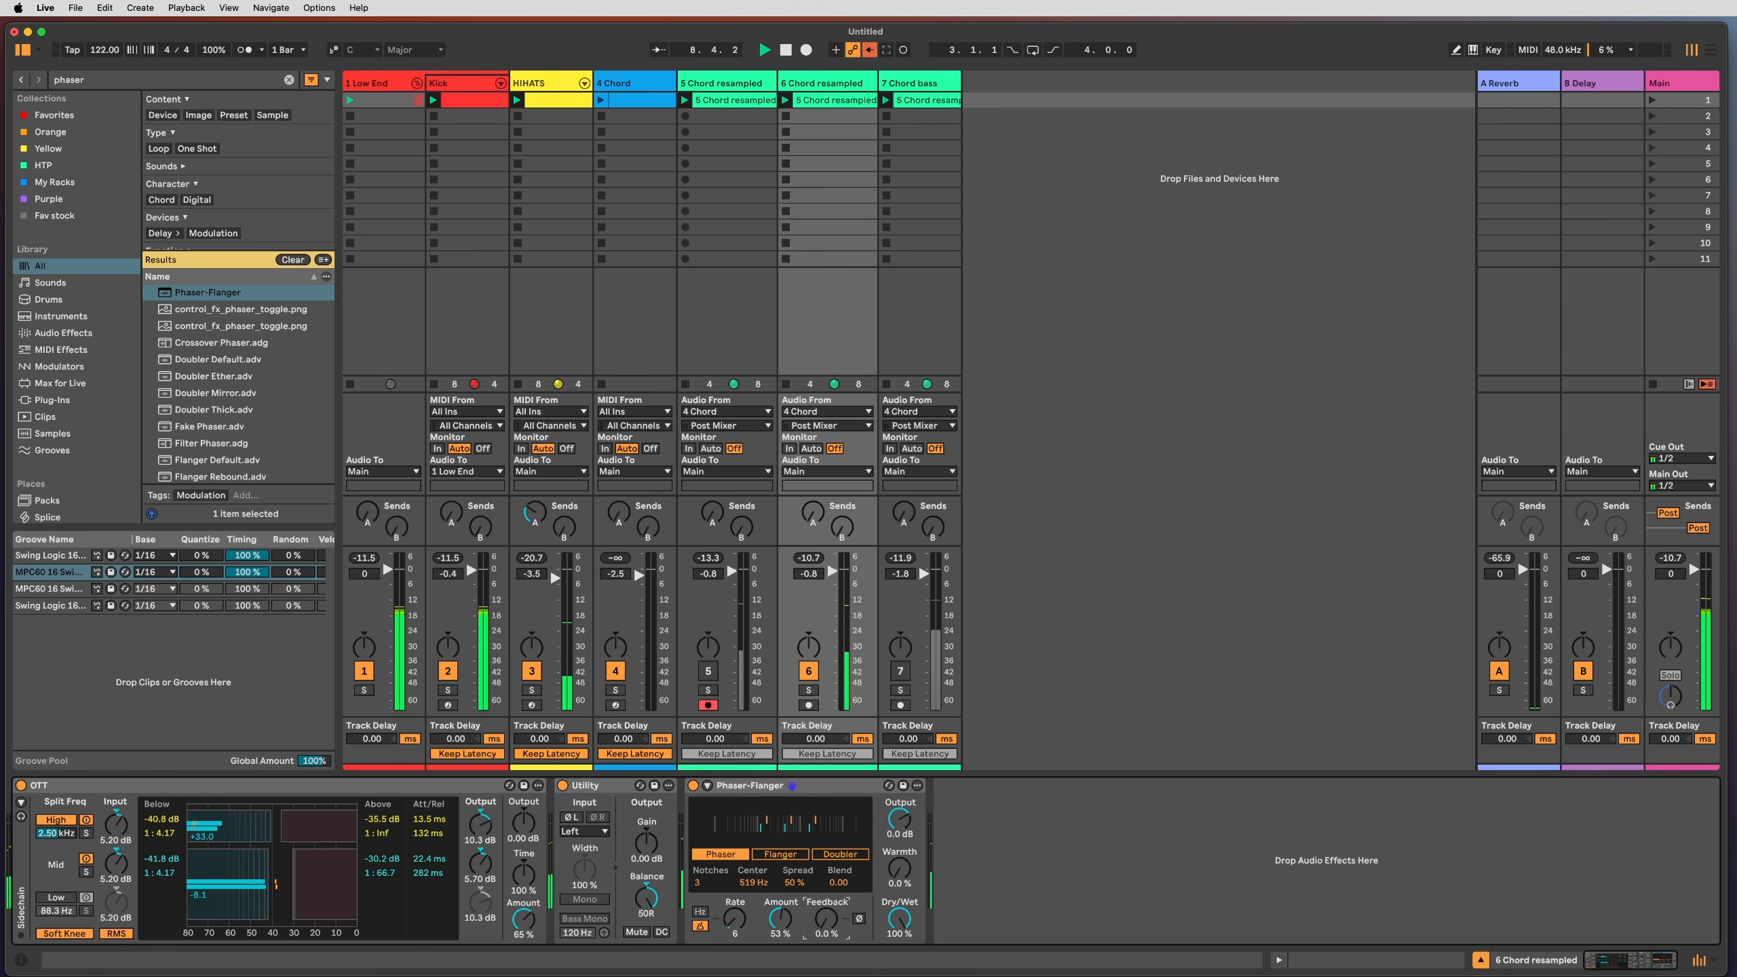
# Step: Solo the 5 Chord resampled track and add an Auto Filter after its Utility
pyautogui.click(708, 344)
pyautogui.click(781, 851)
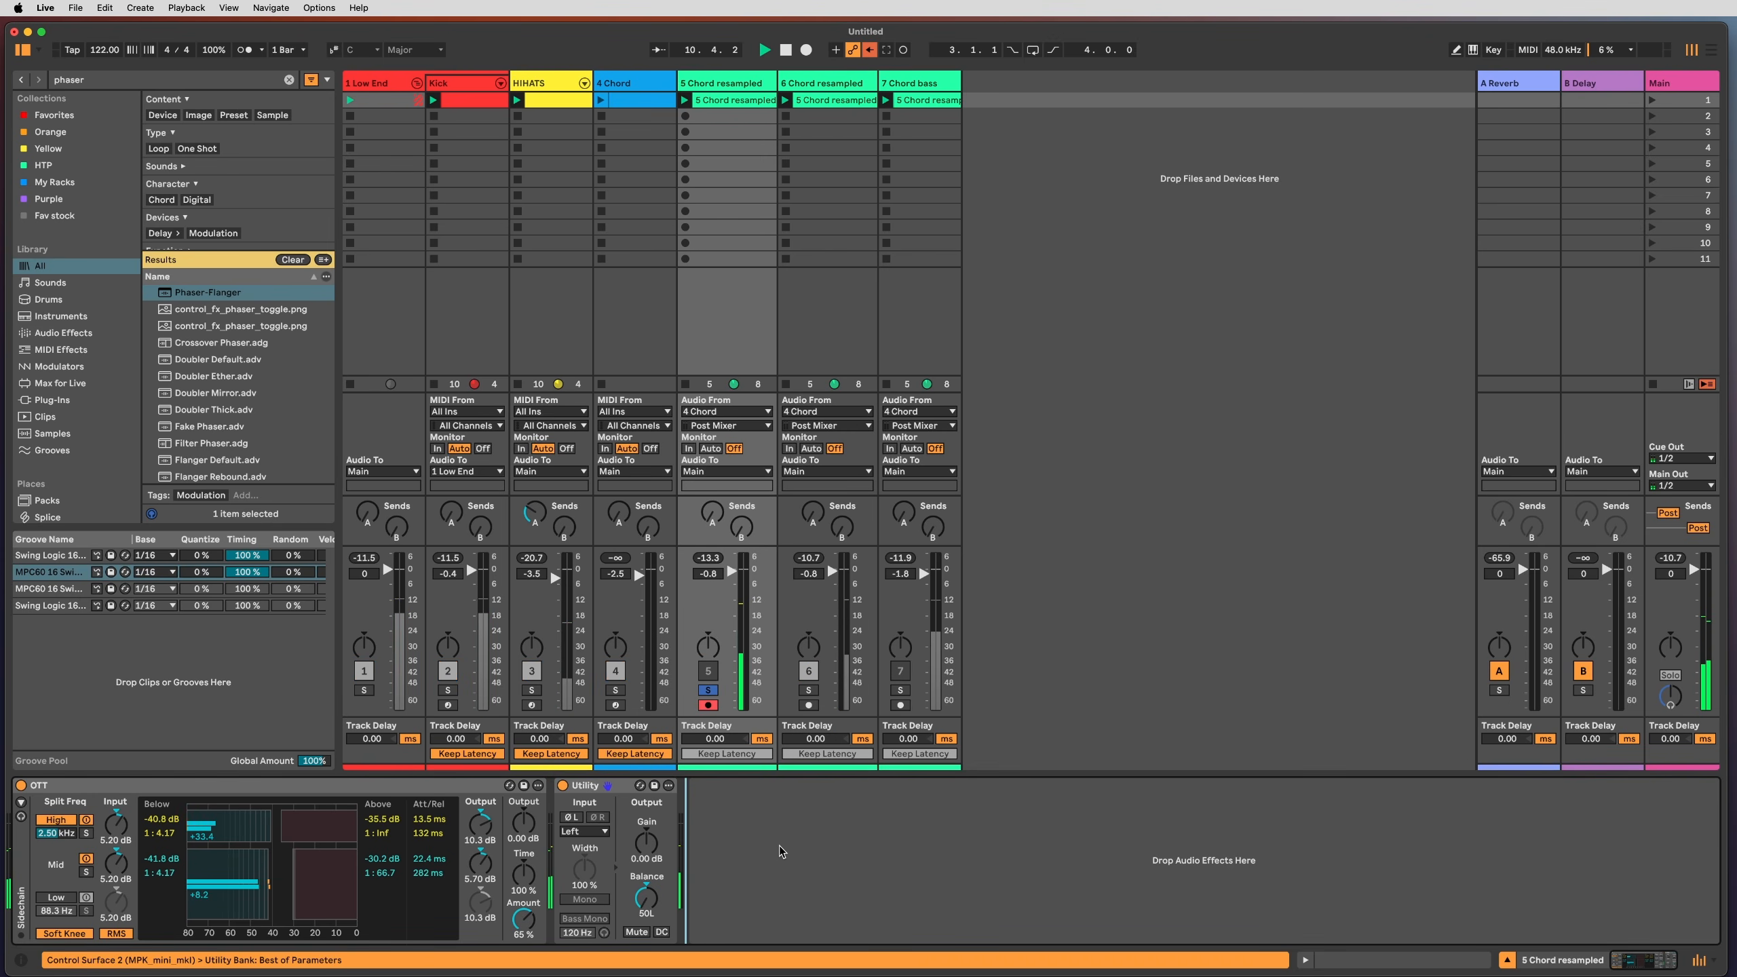
pyautogui.press('super+f')
pyautogui.write('filter')
pyautogui.press('Return')
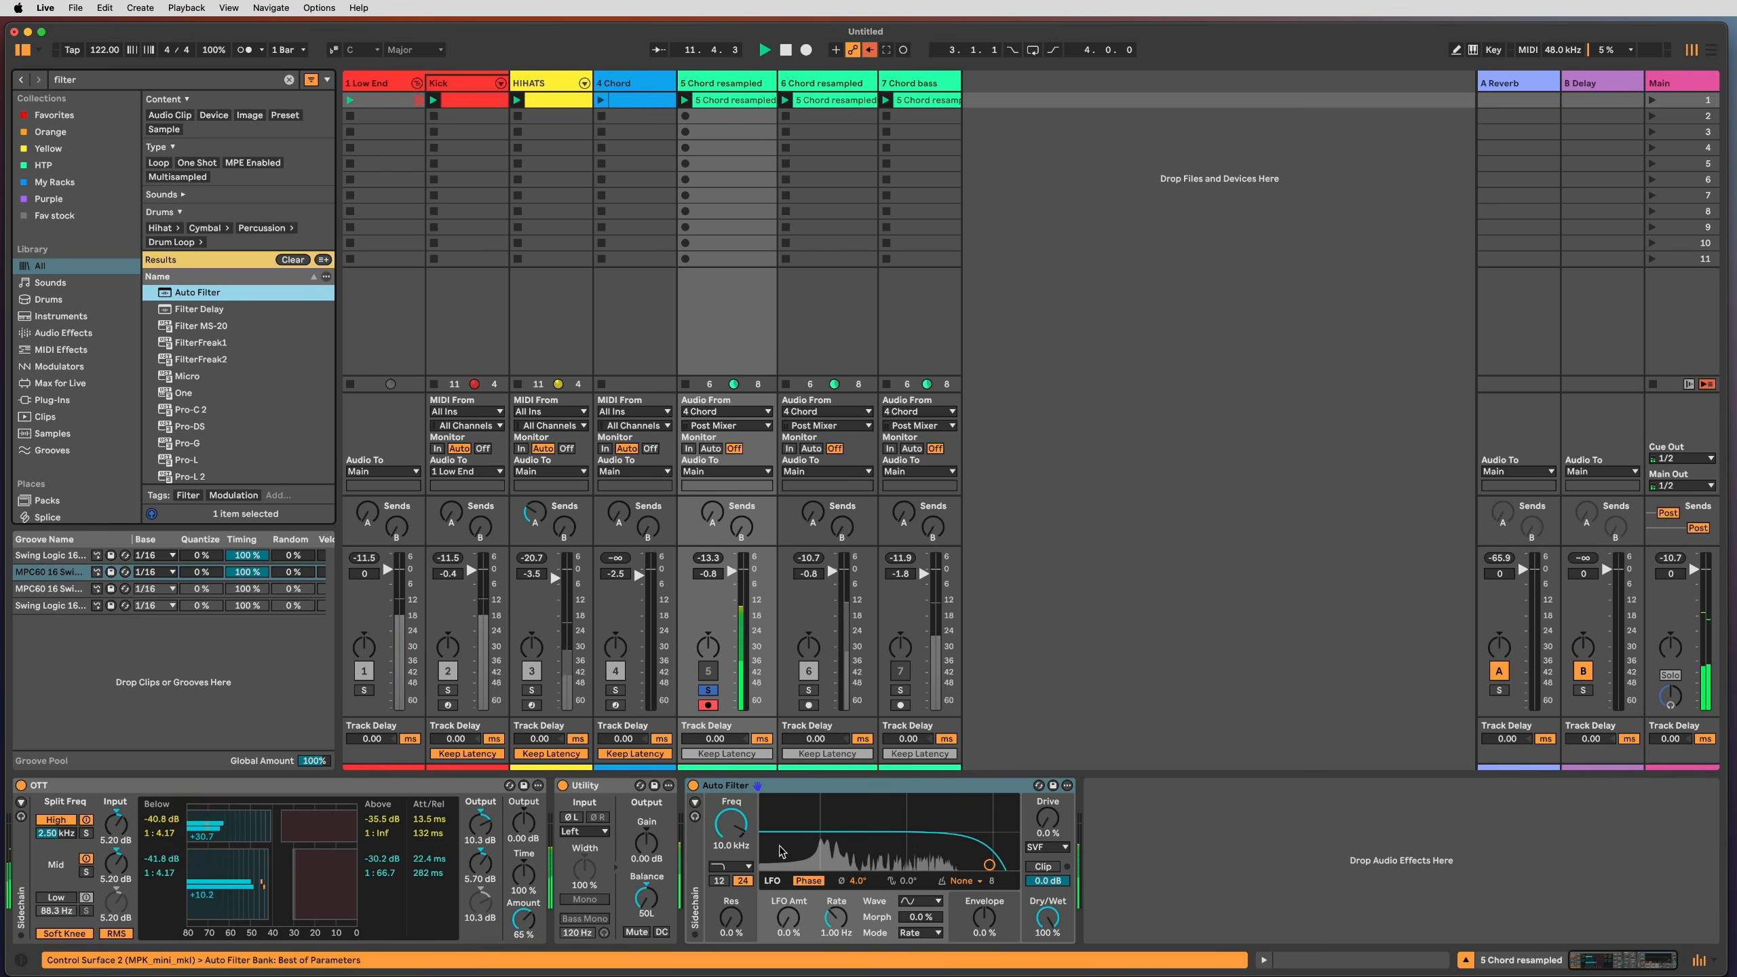
# Step: Make the Auto Filter a band-pass around 431 Hz with a little LFO movement
pyautogui.click(730, 866)
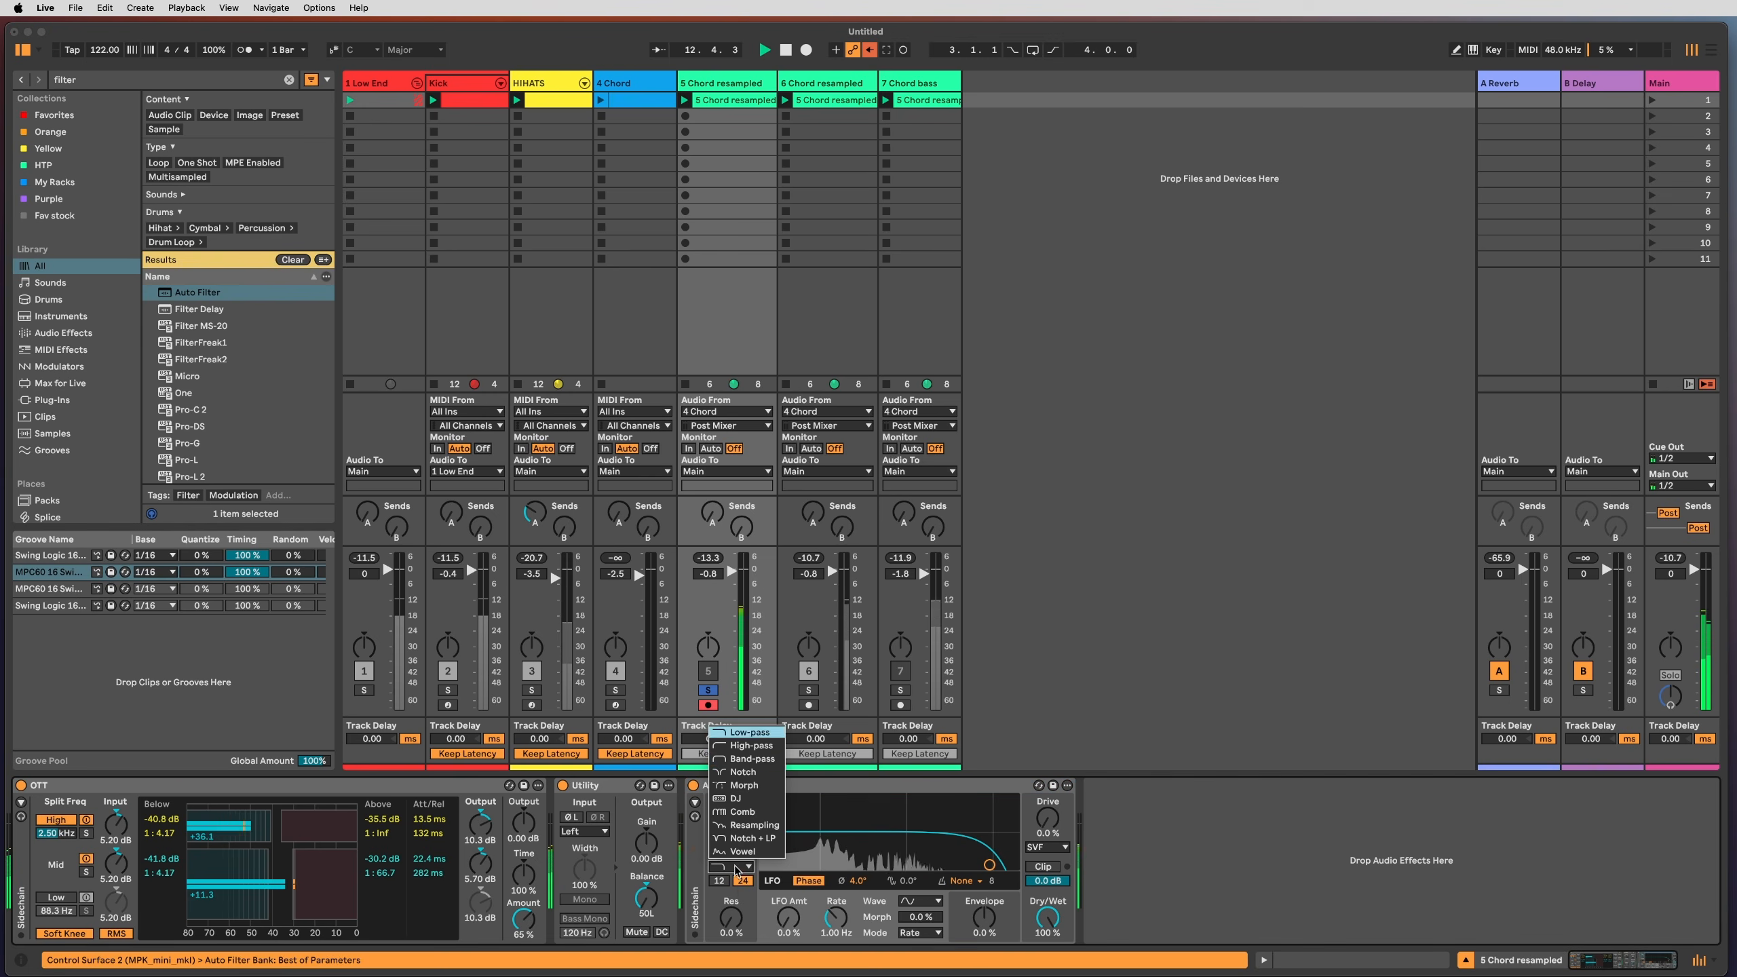
pyautogui.click(757, 761)
pyautogui.moveTo(843, 865); pyautogui.dragTo(845, 866)
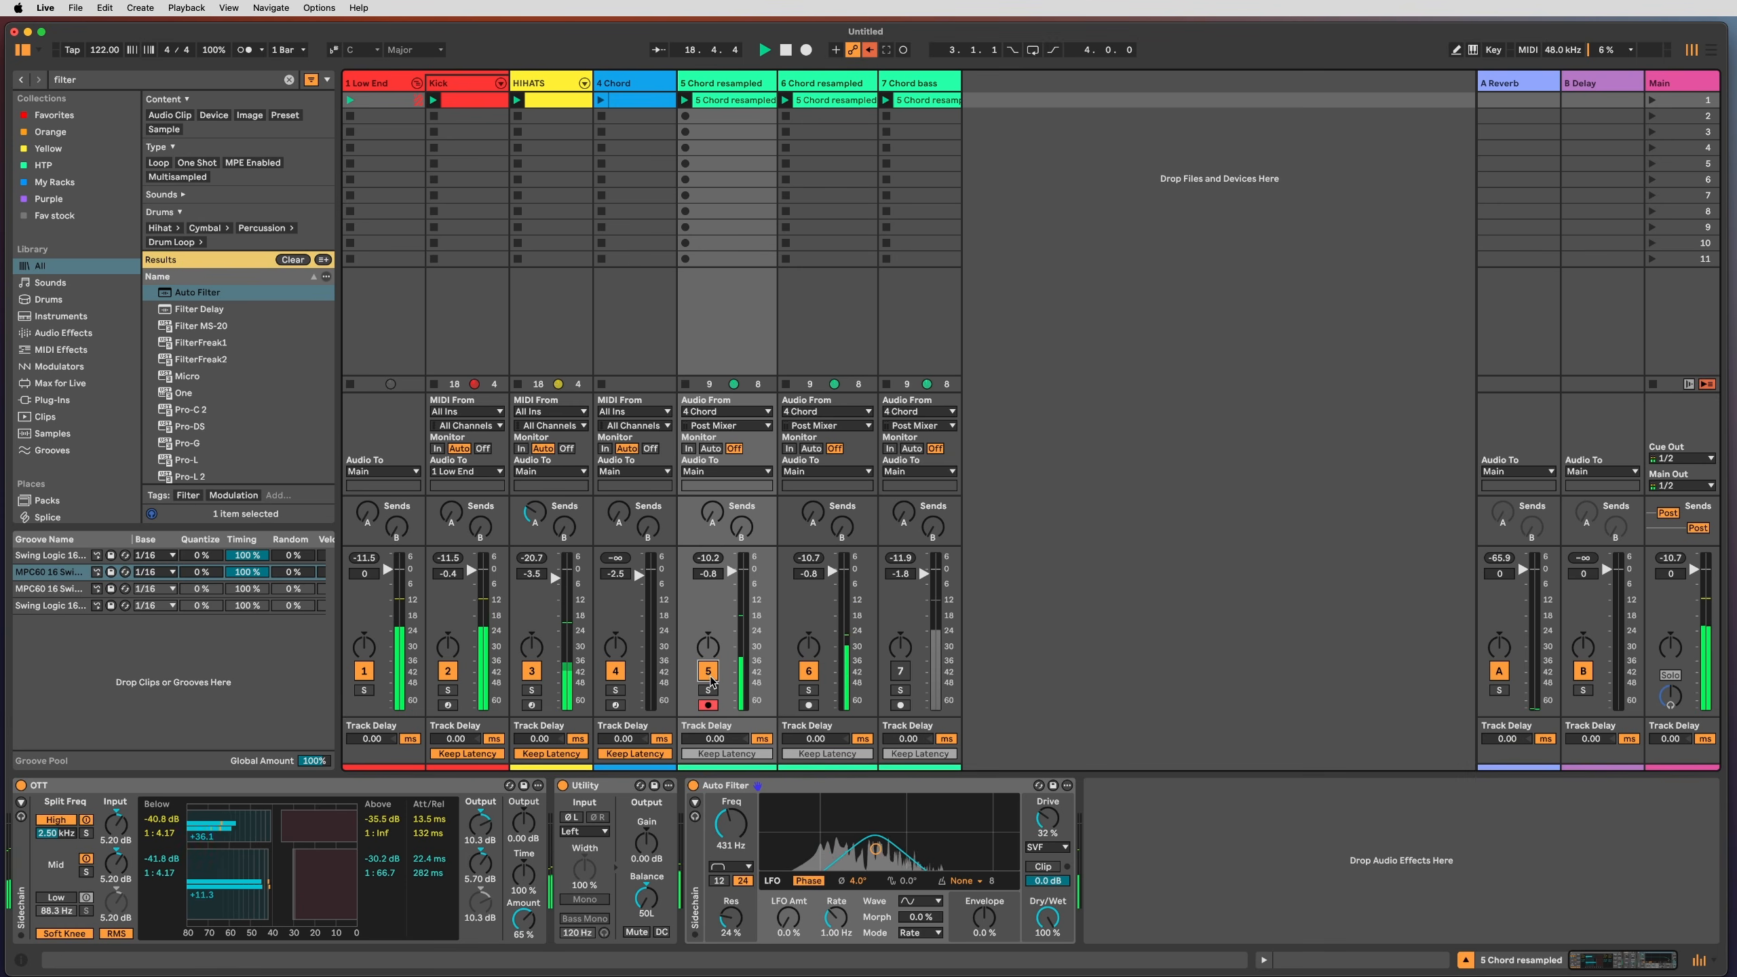
pyautogui.moveTo(788, 918); pyautogui.dragTo(730, 905)
# Step: Give the filter a 12 dB slope and 15% drive, and send track 6 to the delay return
pyautogui.click(719, 881)
pyautogui.moveTo(1047, 818); pyautogui.dragTo(1047, 830)
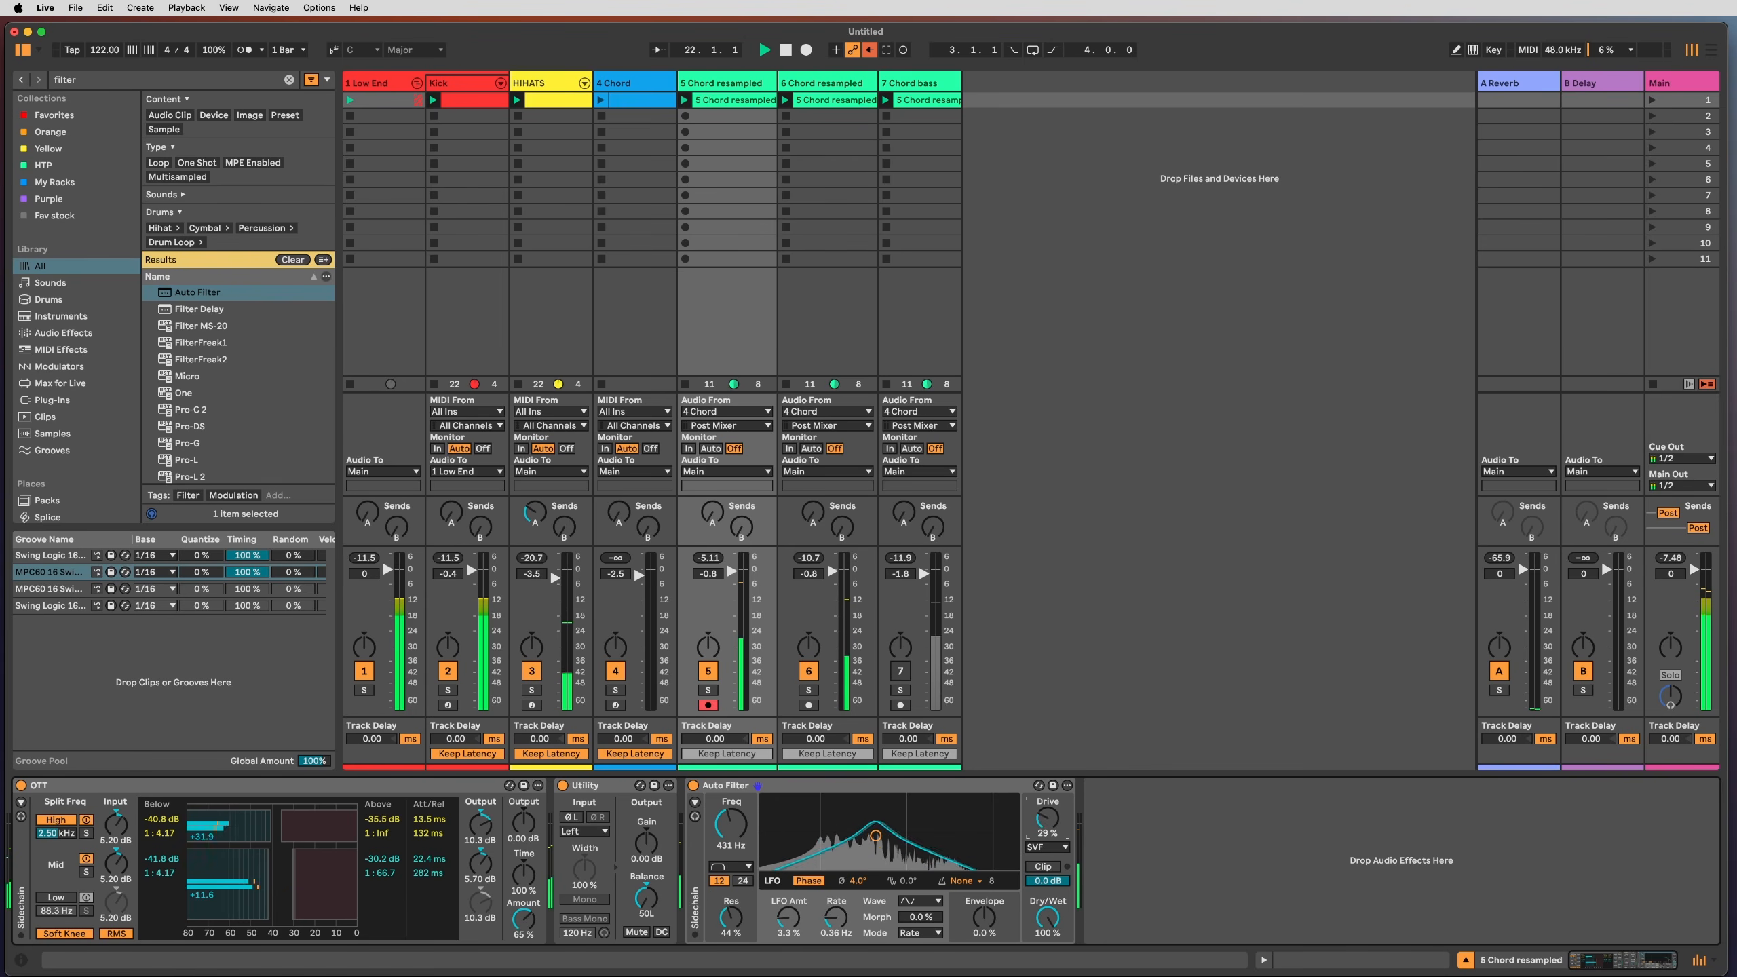
pyautogui.moveTo(840, 530); pyautogui.dragTo(840, 515)
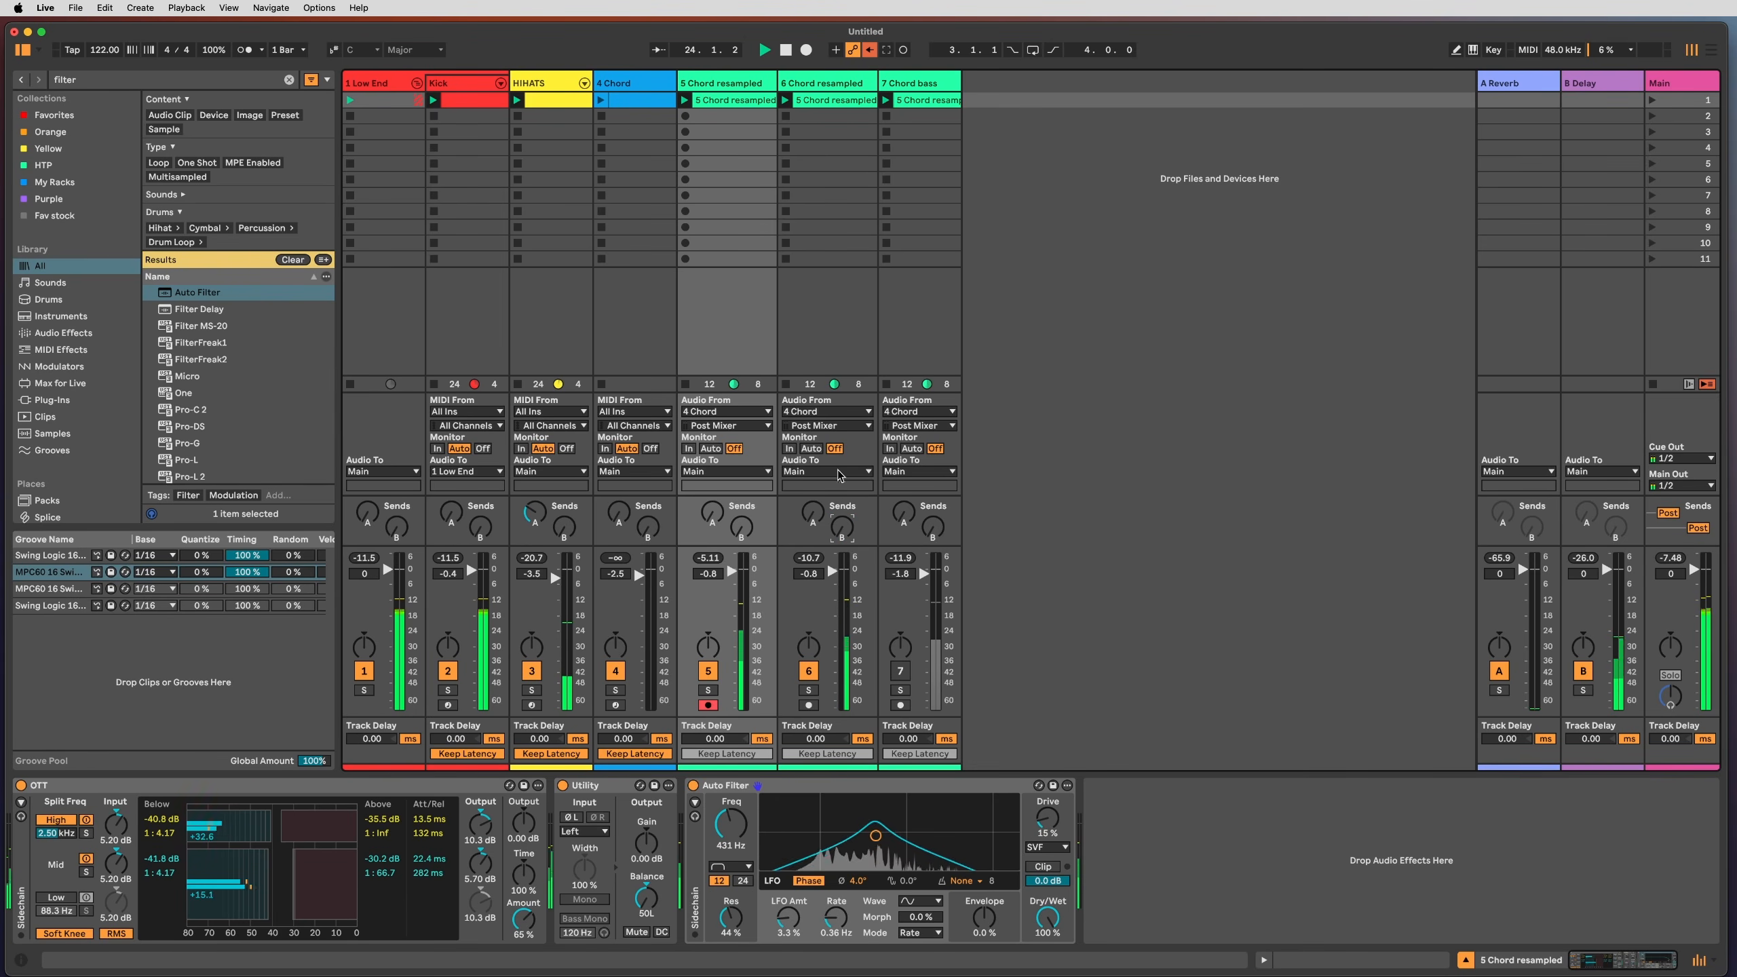
pyautogui.click(807, 84)
# Step: Group the two resampled chord tracks and load a Phaser-Flanger onto the group
pyautogui.keyDown('shift'); pyautogui.click(711, 89); pyautogui.keyUp('shift')
pyautogui.press('super+g')
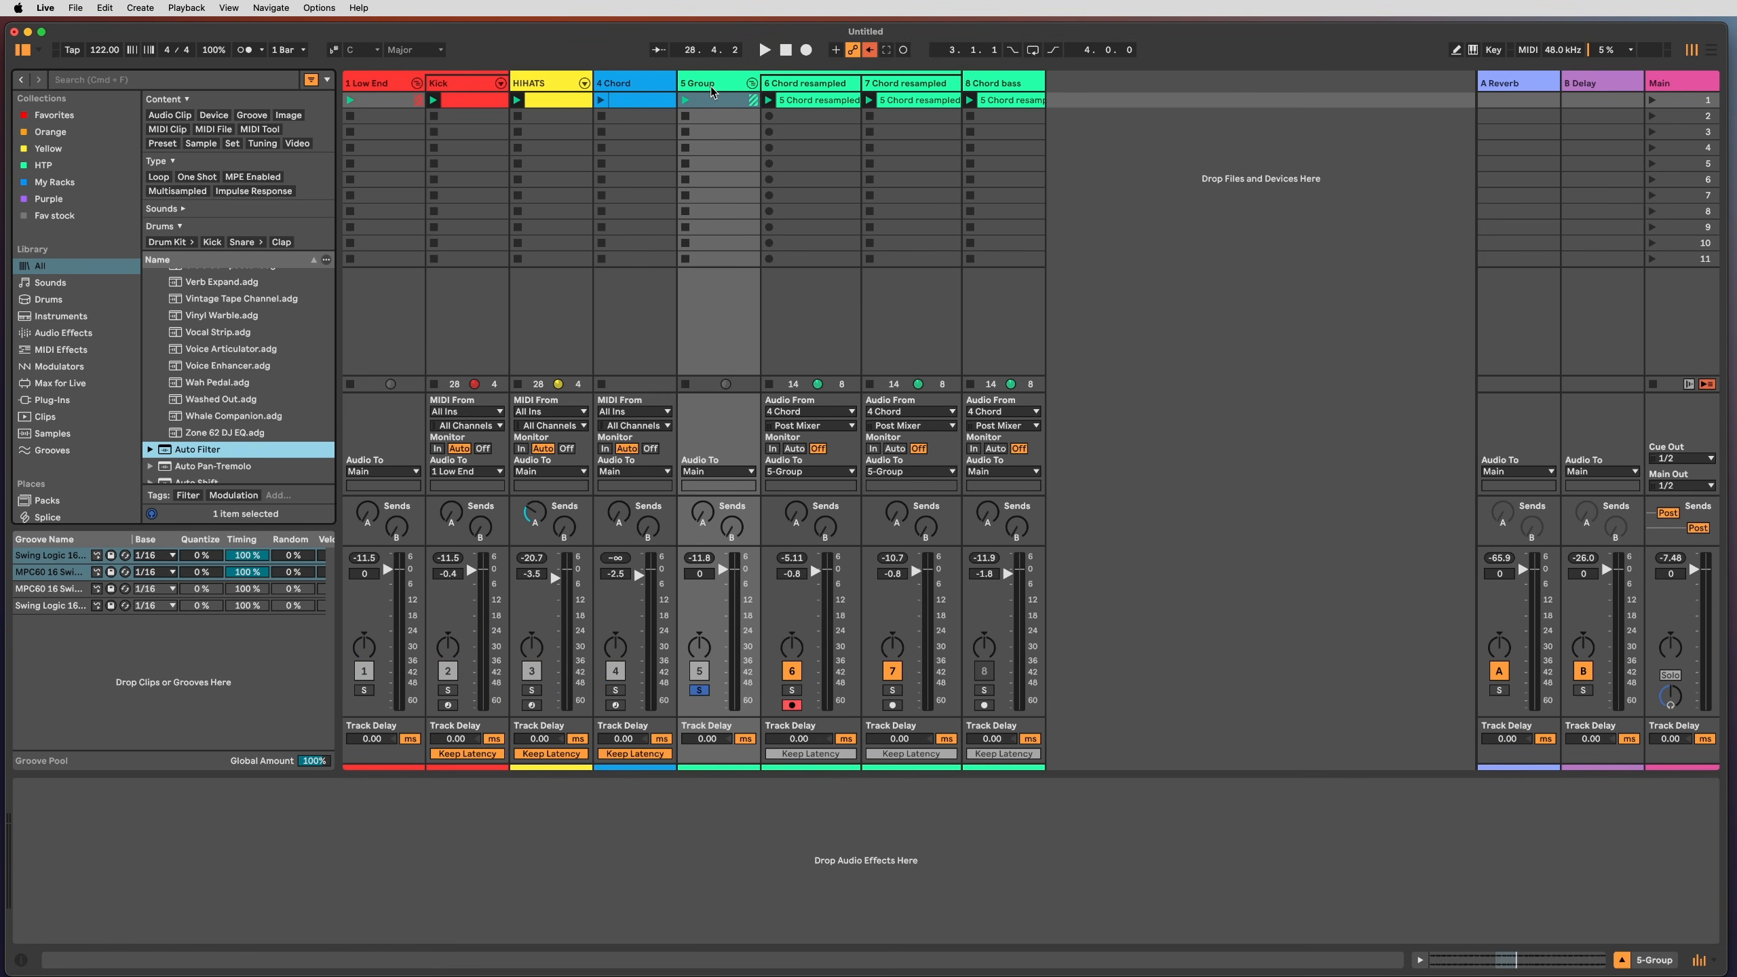
pyautogui.press('super+f')
pyautogui.write('phaser')
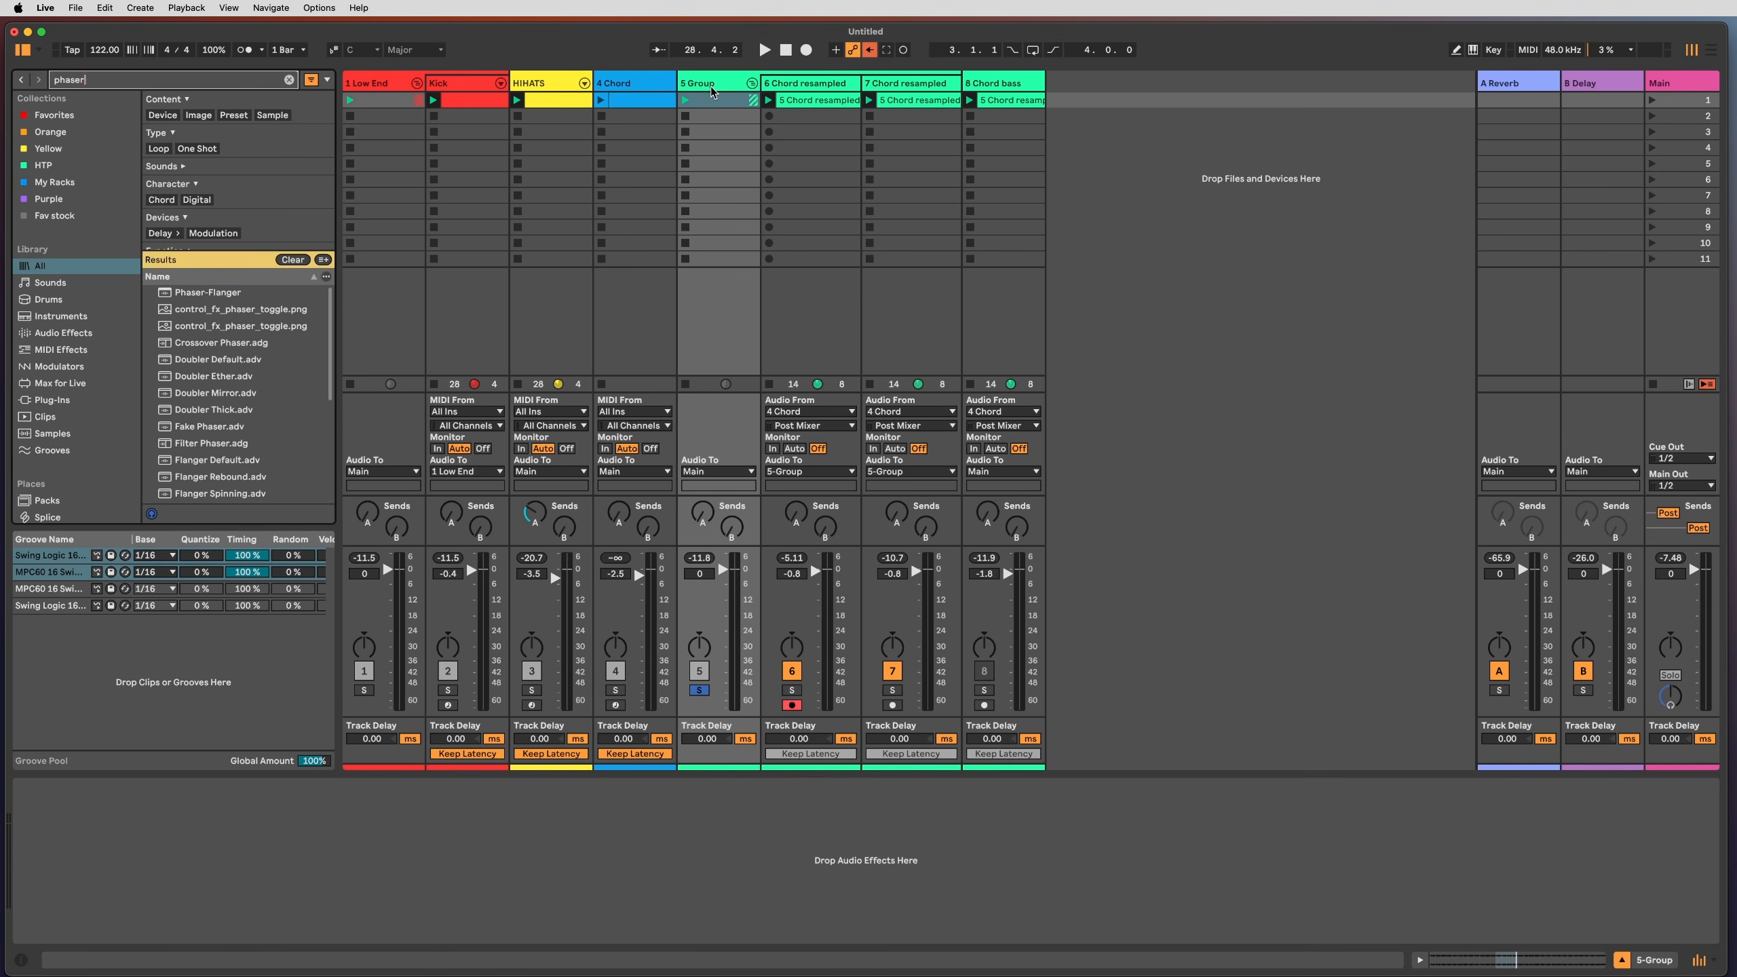
pyautogui.press('Down')
pyautogui.press('Return')
# Step: Set the group phaser's rate to 6 and centre to 736 Hz, unsolo, and send the group to delay
pyautogui.press('space')
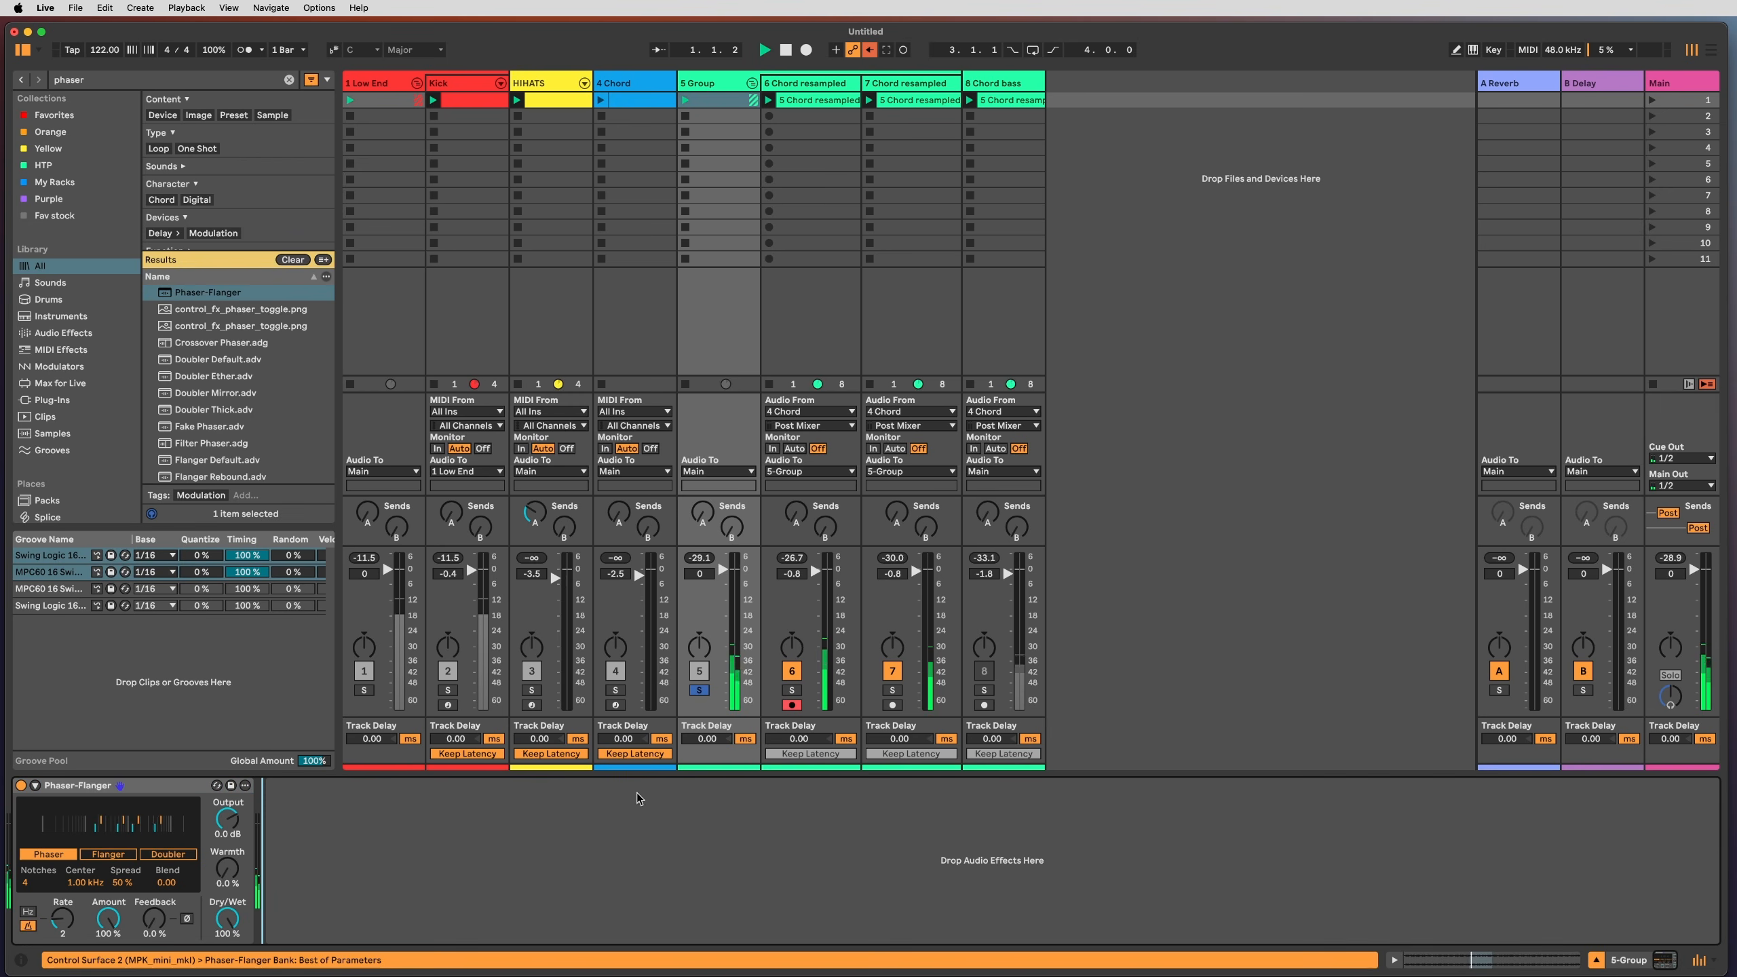
pyautogui.moveTo(63, 918); pyautogui.dragTo(63, 925)
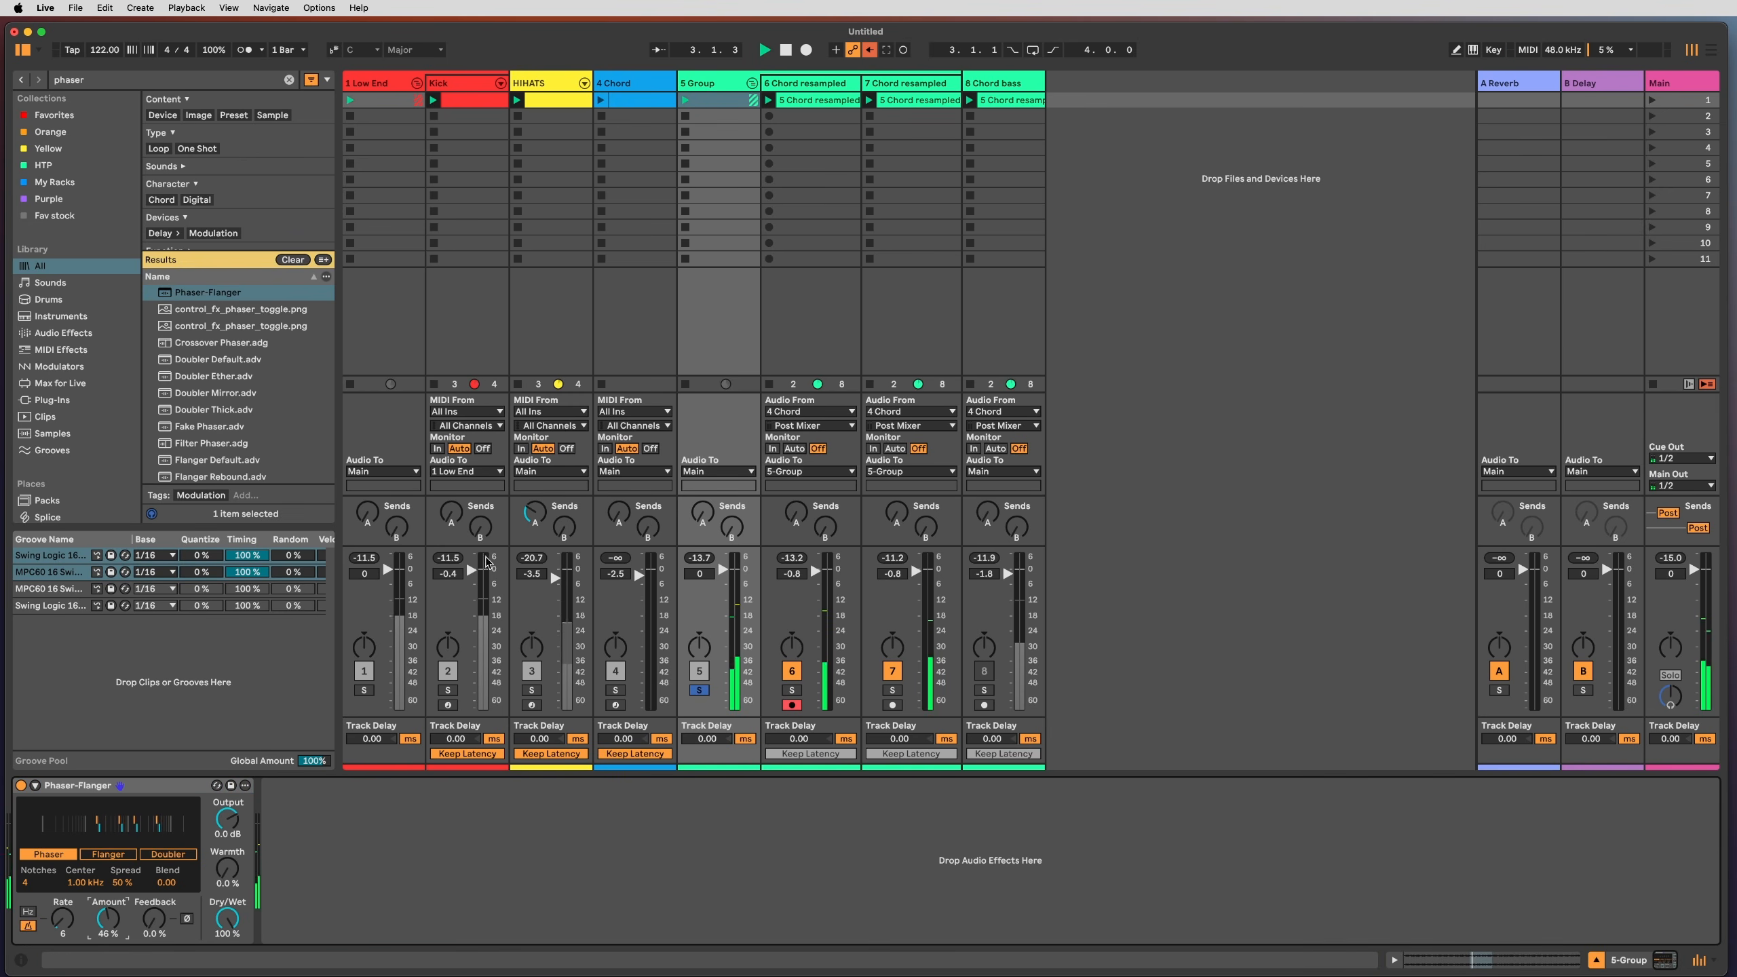
pyautogui.click(700, 689)
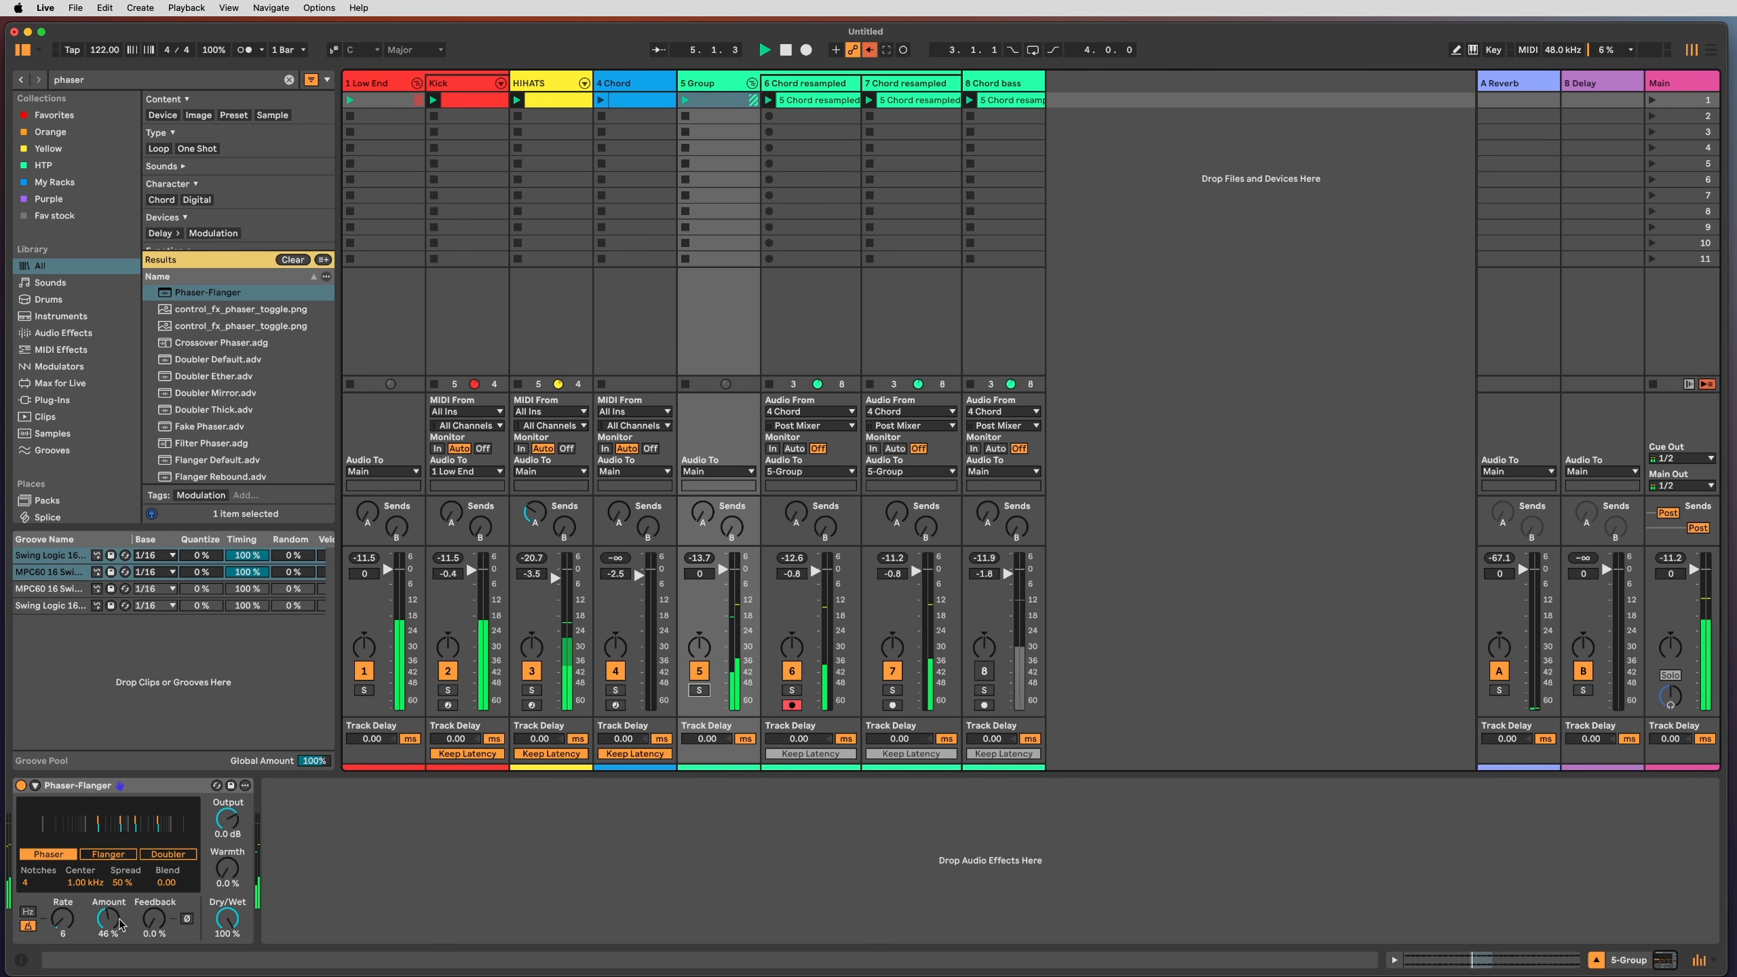
pyautogui.moveTo(85, 883); pyautogui.dragTo(85, 893)
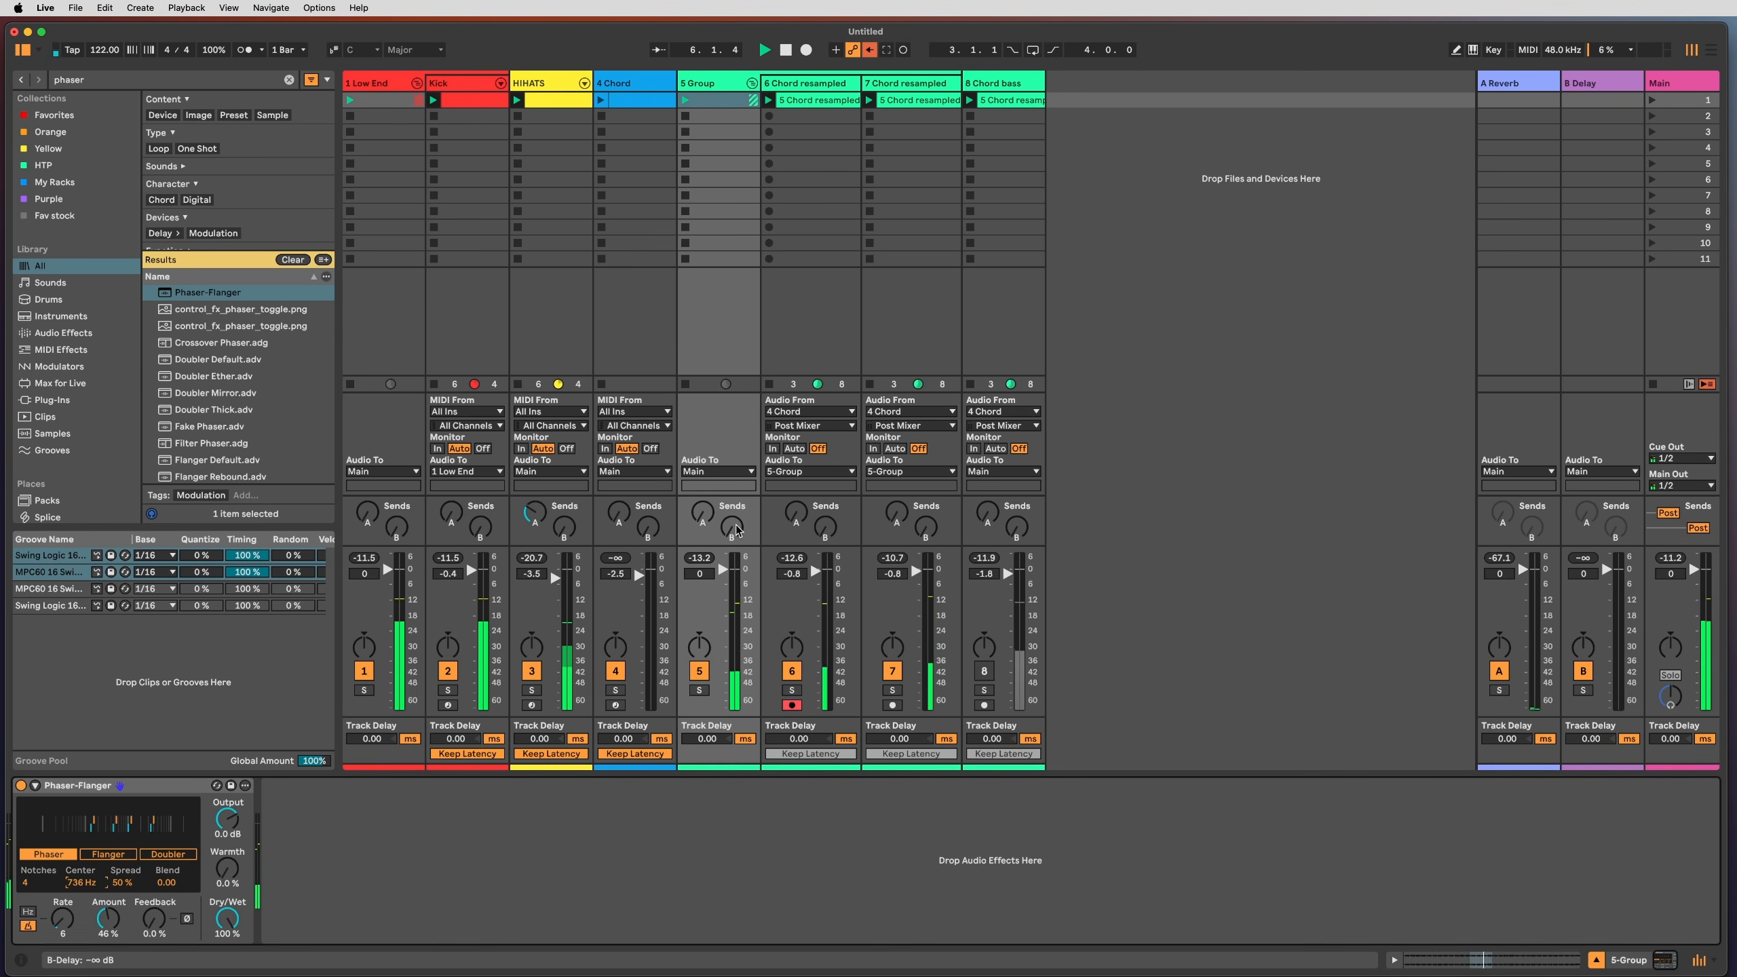
pyautogui.moveTo(737, 529); pyautogui.dragTo(737, 510)
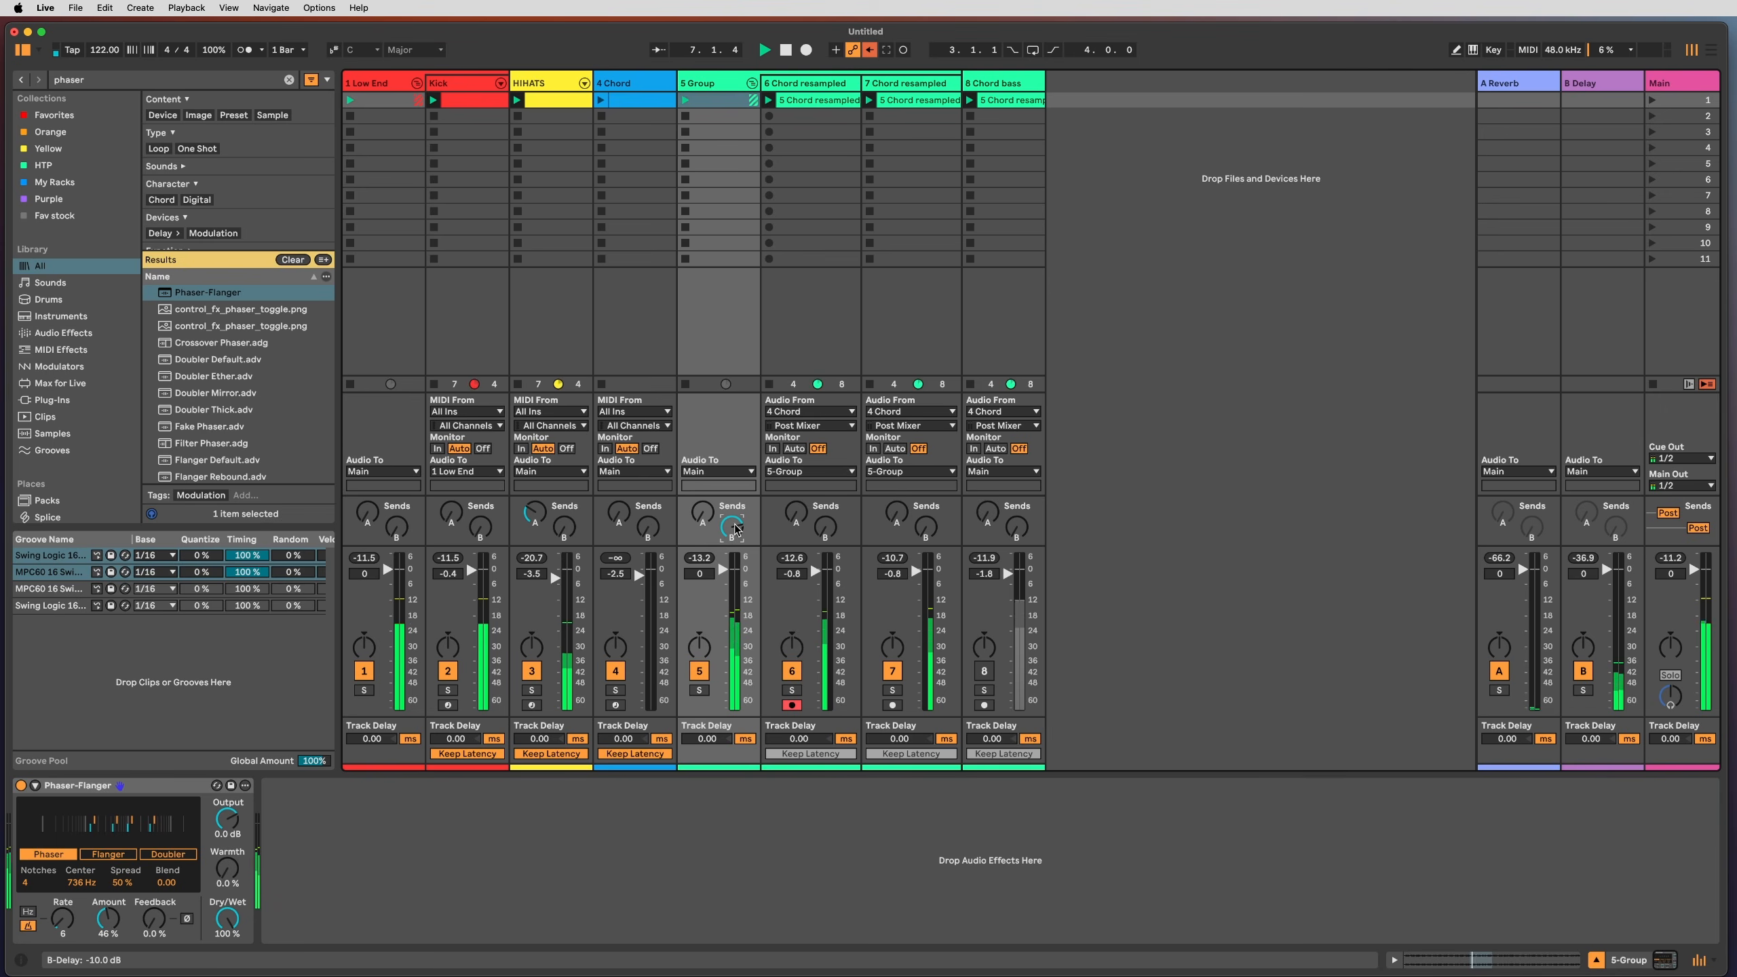
# Step: Lower the 8 Chord bass Auto Filter frequency to 98.1 Hz, then select the 5 Group track
pyautogui.click(889, 330)
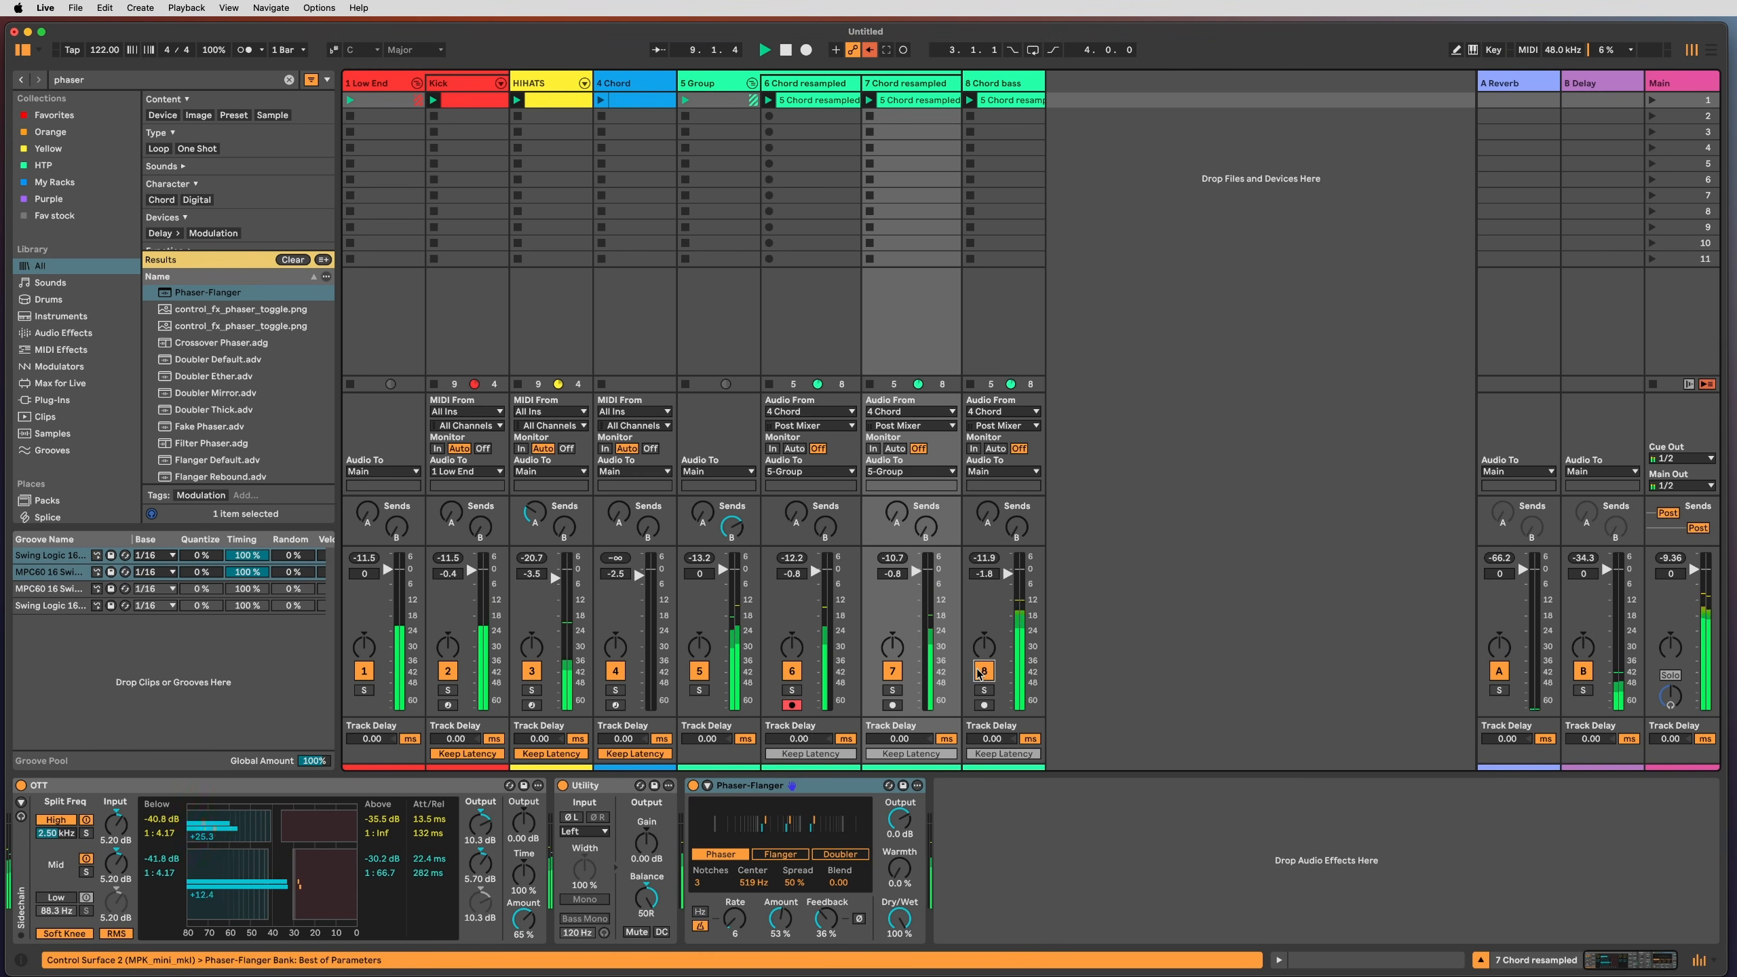
pyautogui.click(983, 689)
pyautogui.click(995, 335)
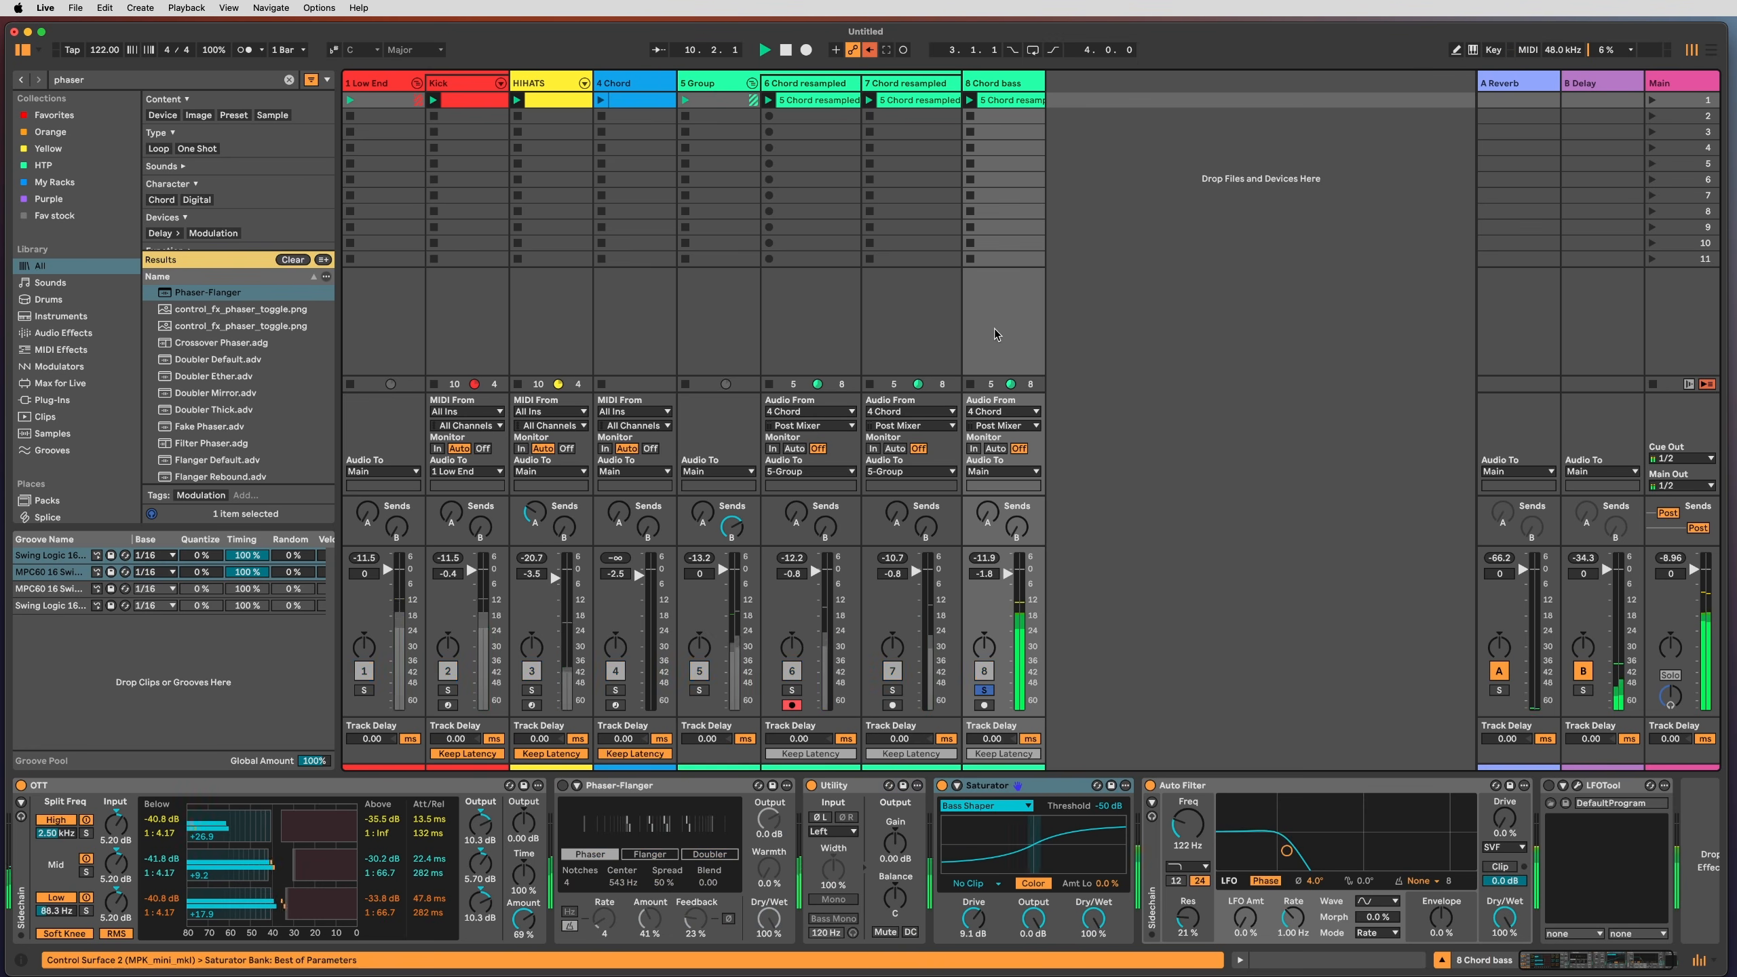
pyautogui.click(984, 690)
pyautogui.moveTo(1188, 824); pyautogui.dragTo(1188, 832)
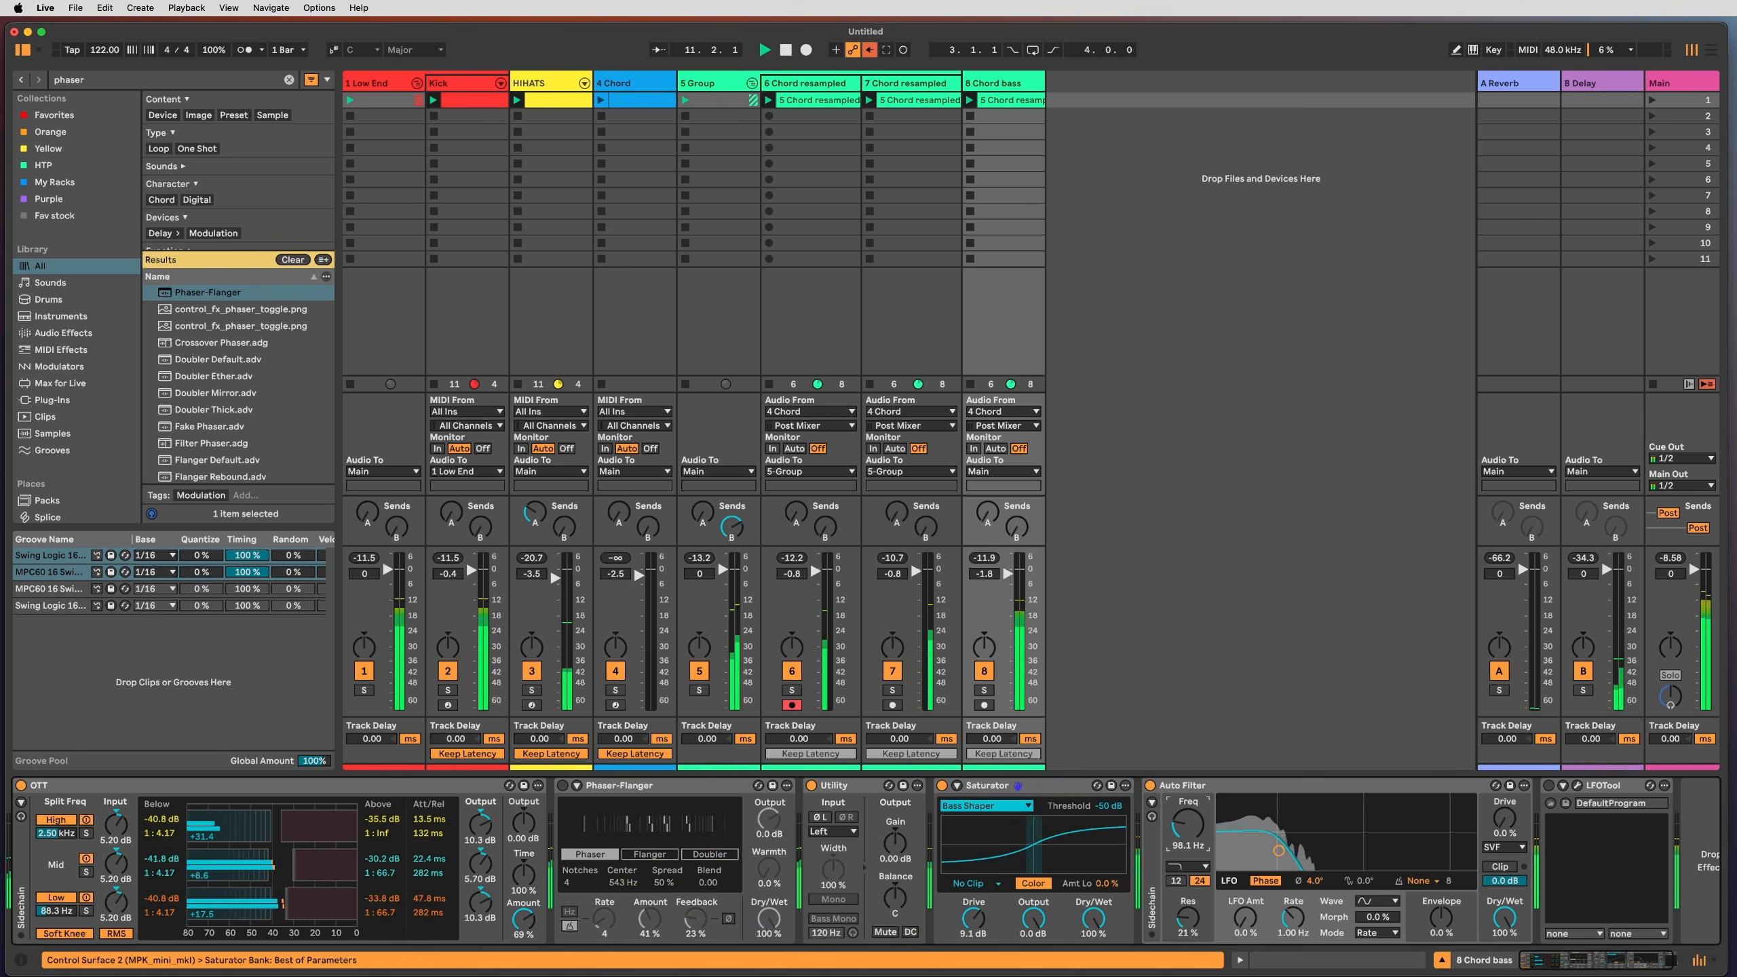
pyautogui.click(937, 362)
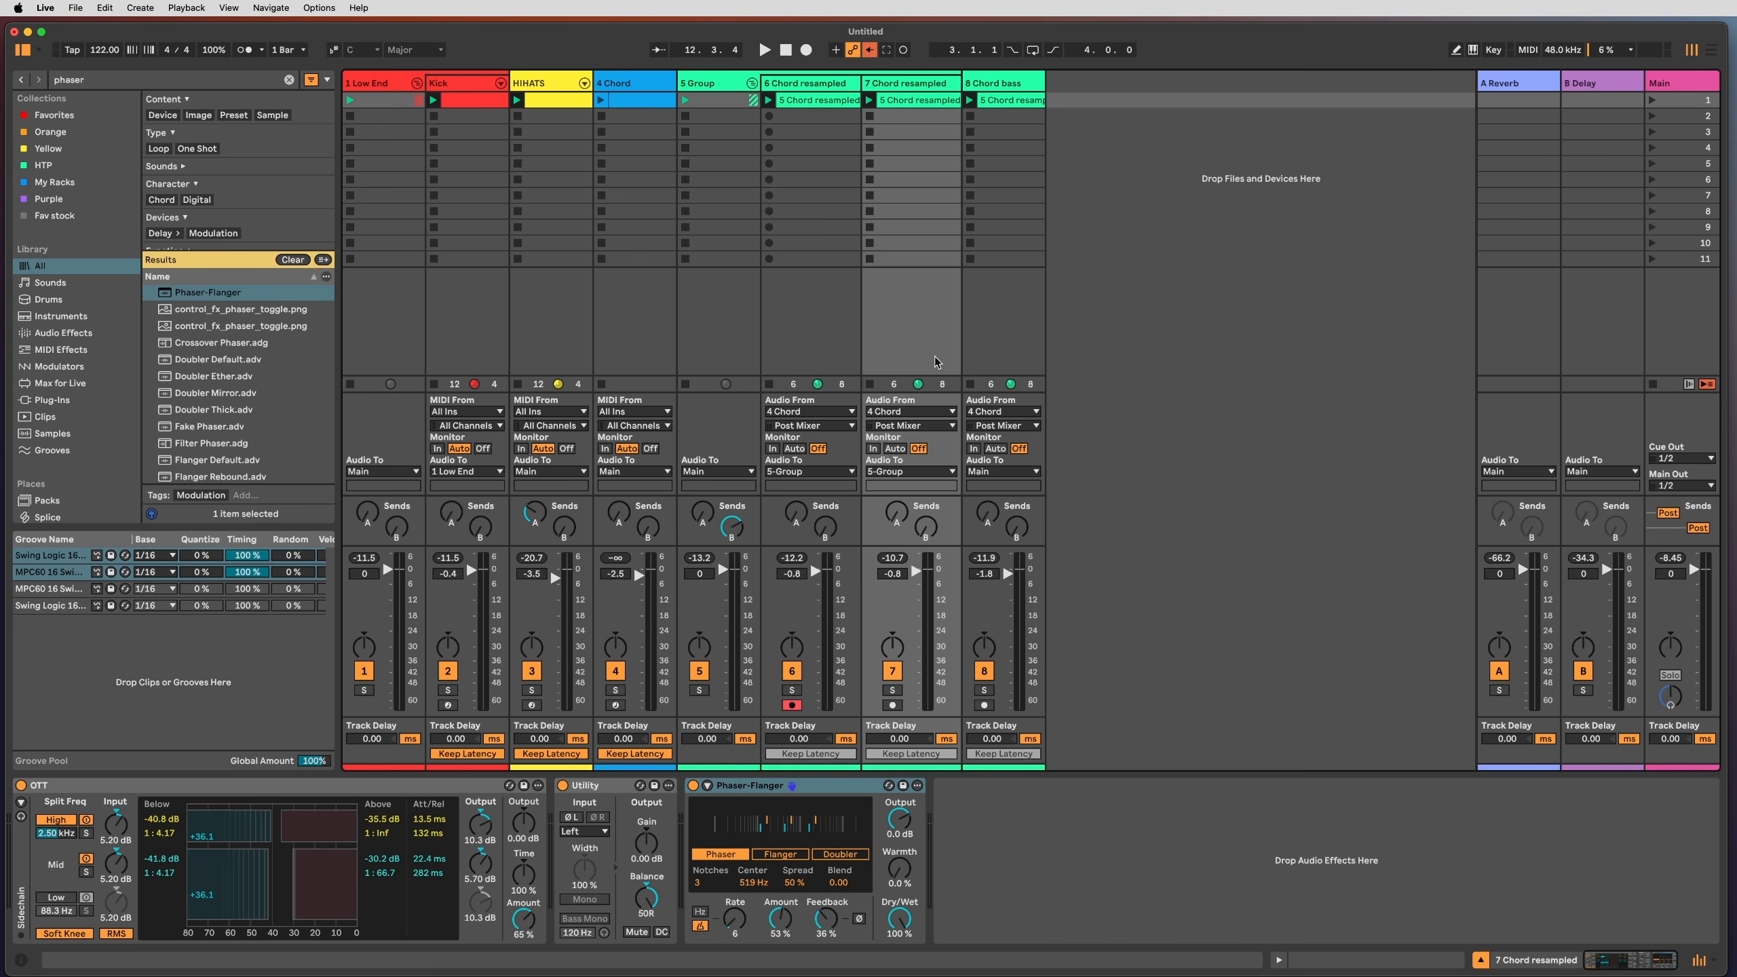
pyautogui.click(700, 84)
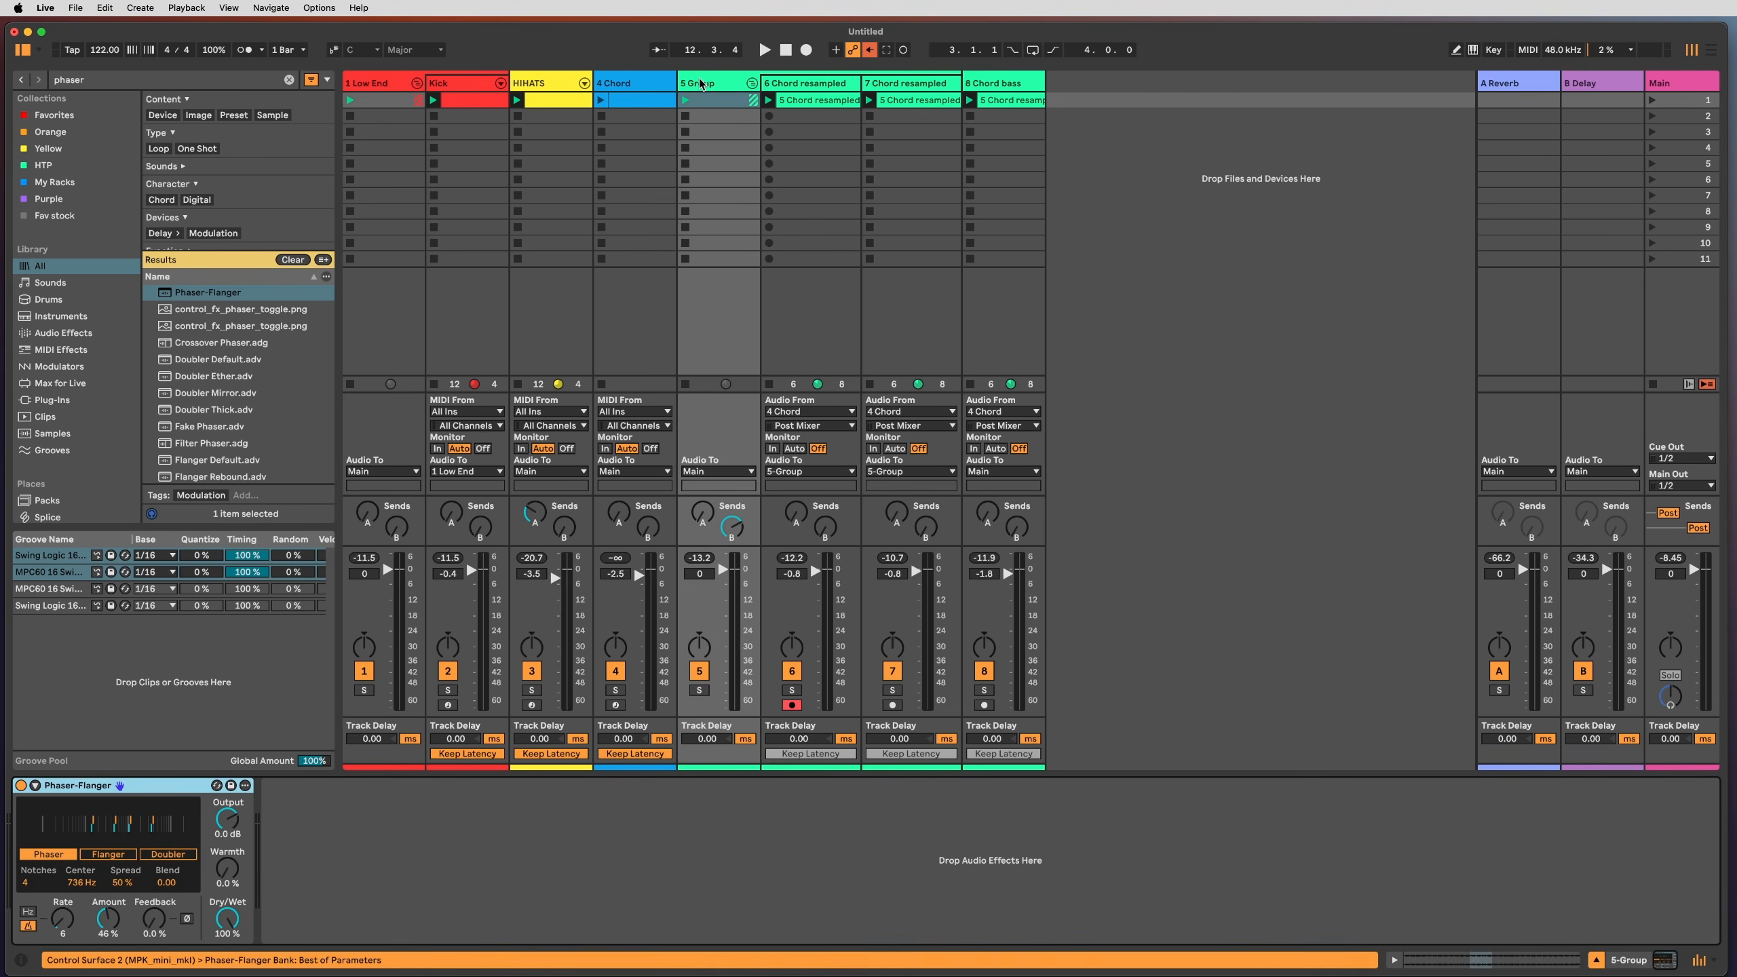
# Step: Play the 19 Desember Dreaming Dub_1 arrangement from bar 69
pyautogui.click(889, 352)
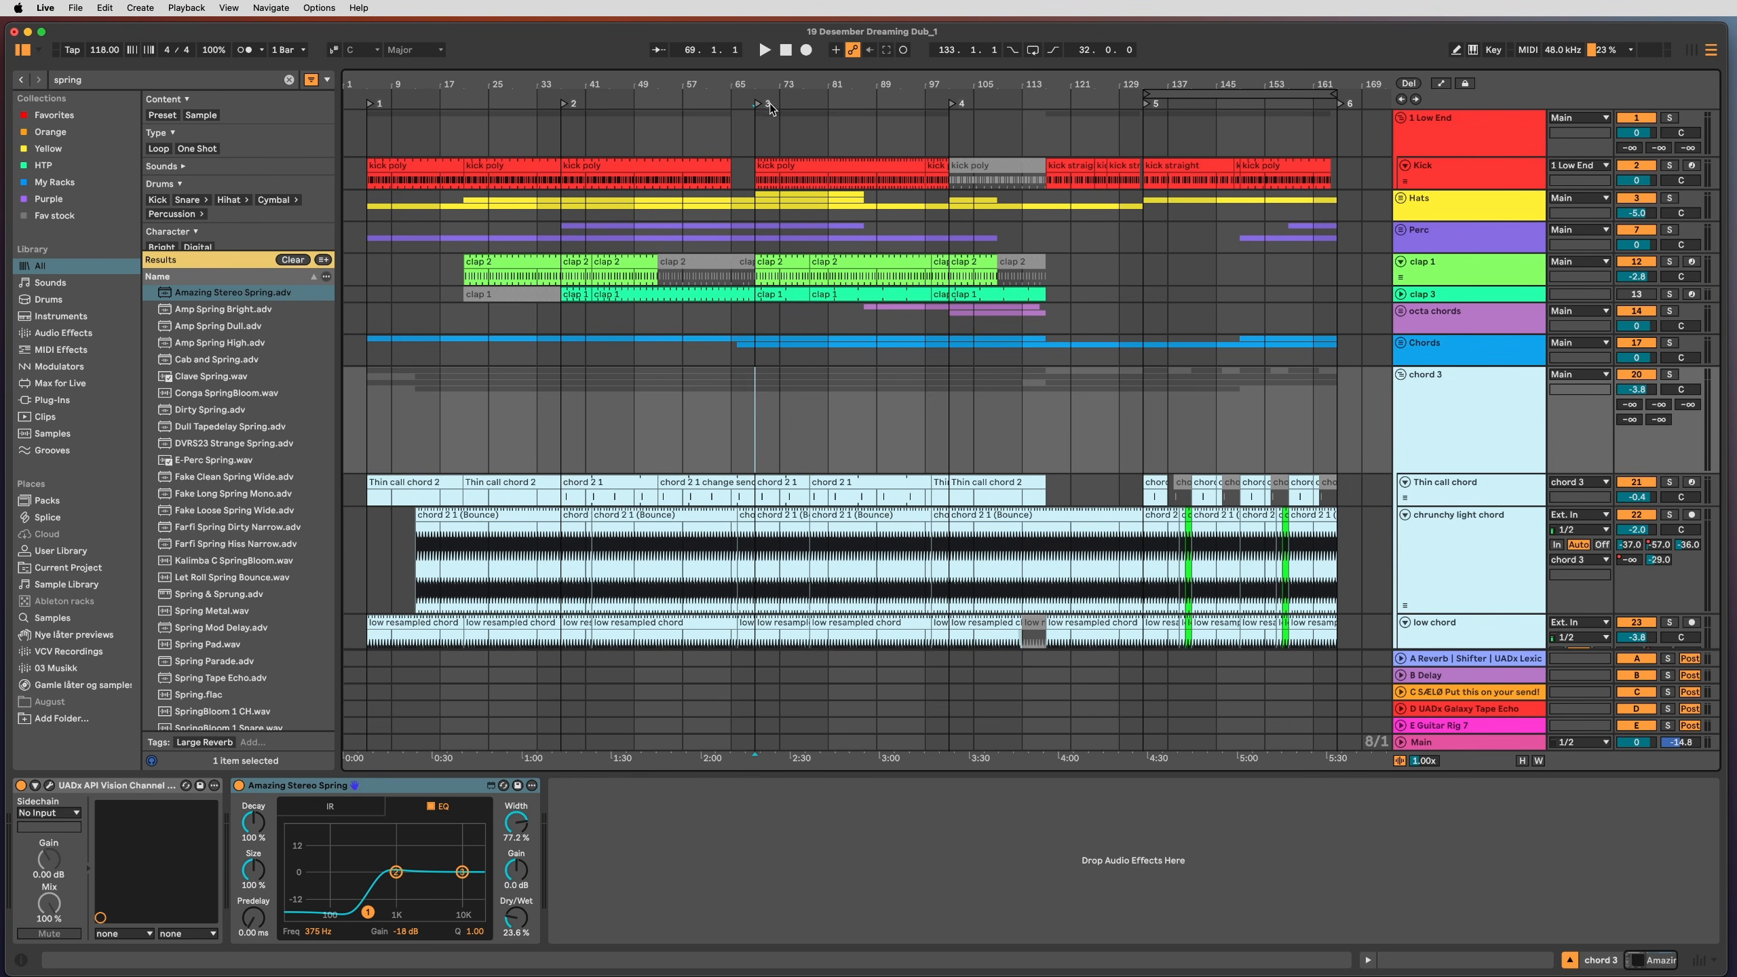
pyautogui.click(764, 52)
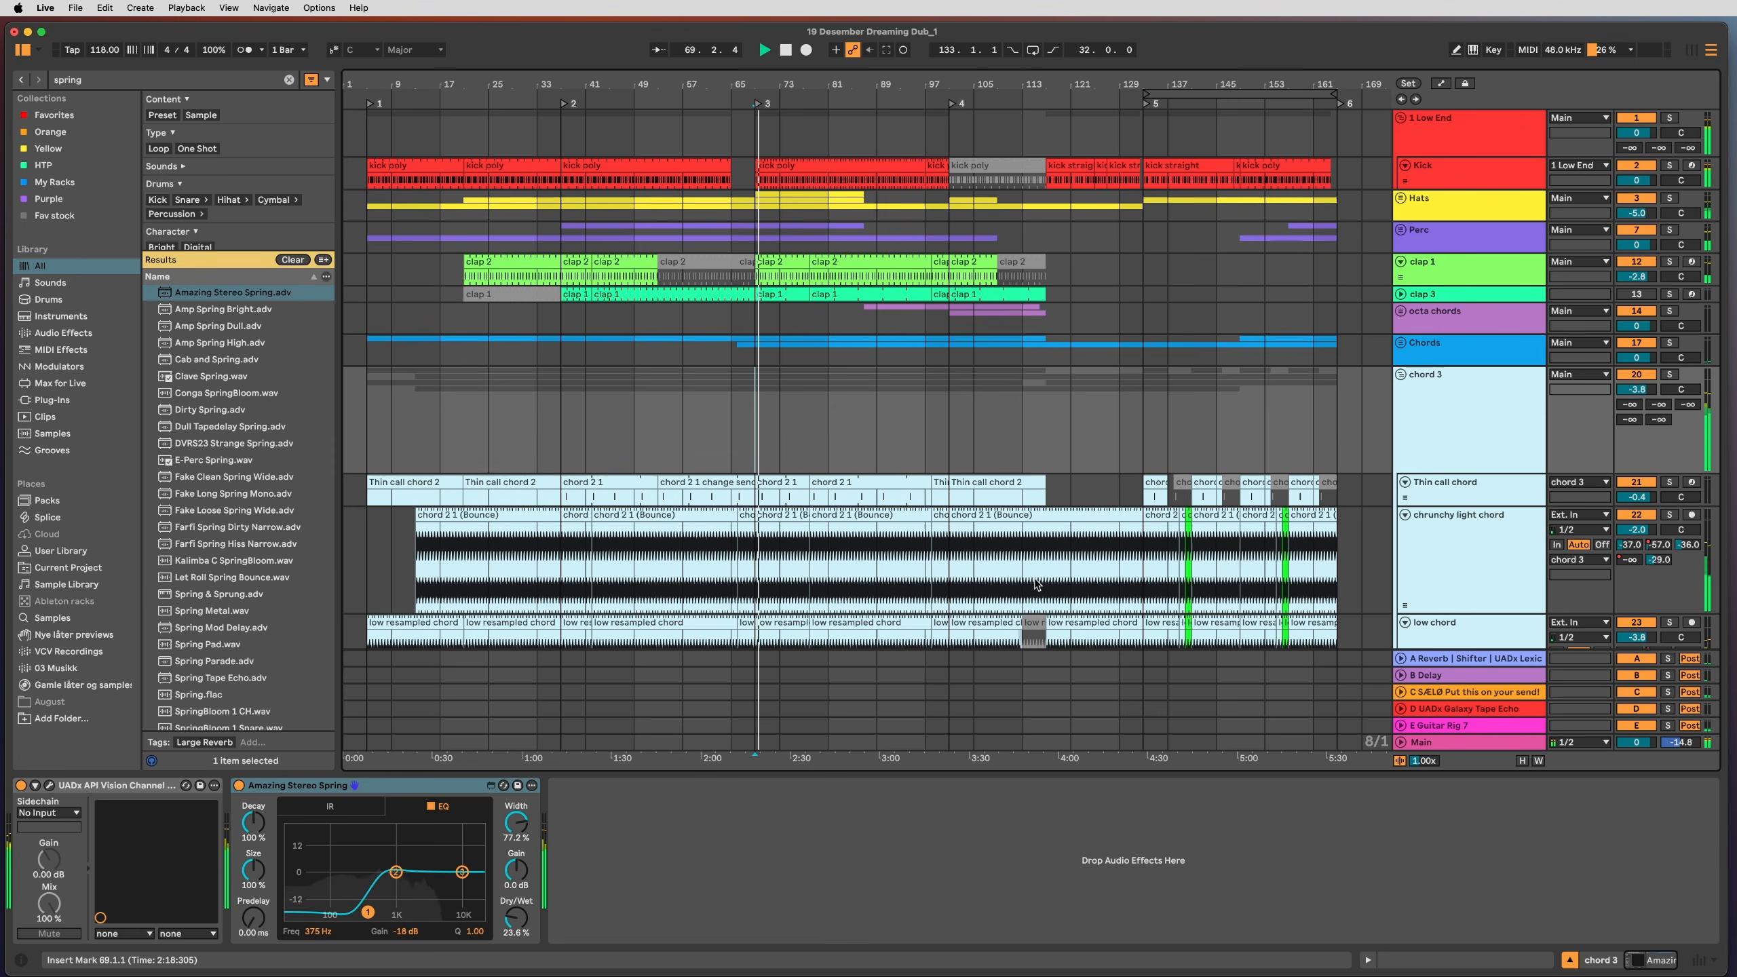
pyautogui.click(1457, 423)
# Step: Make the low chord and chrunchy light chord track lanes taller
pyautogui.click(1490, 592)
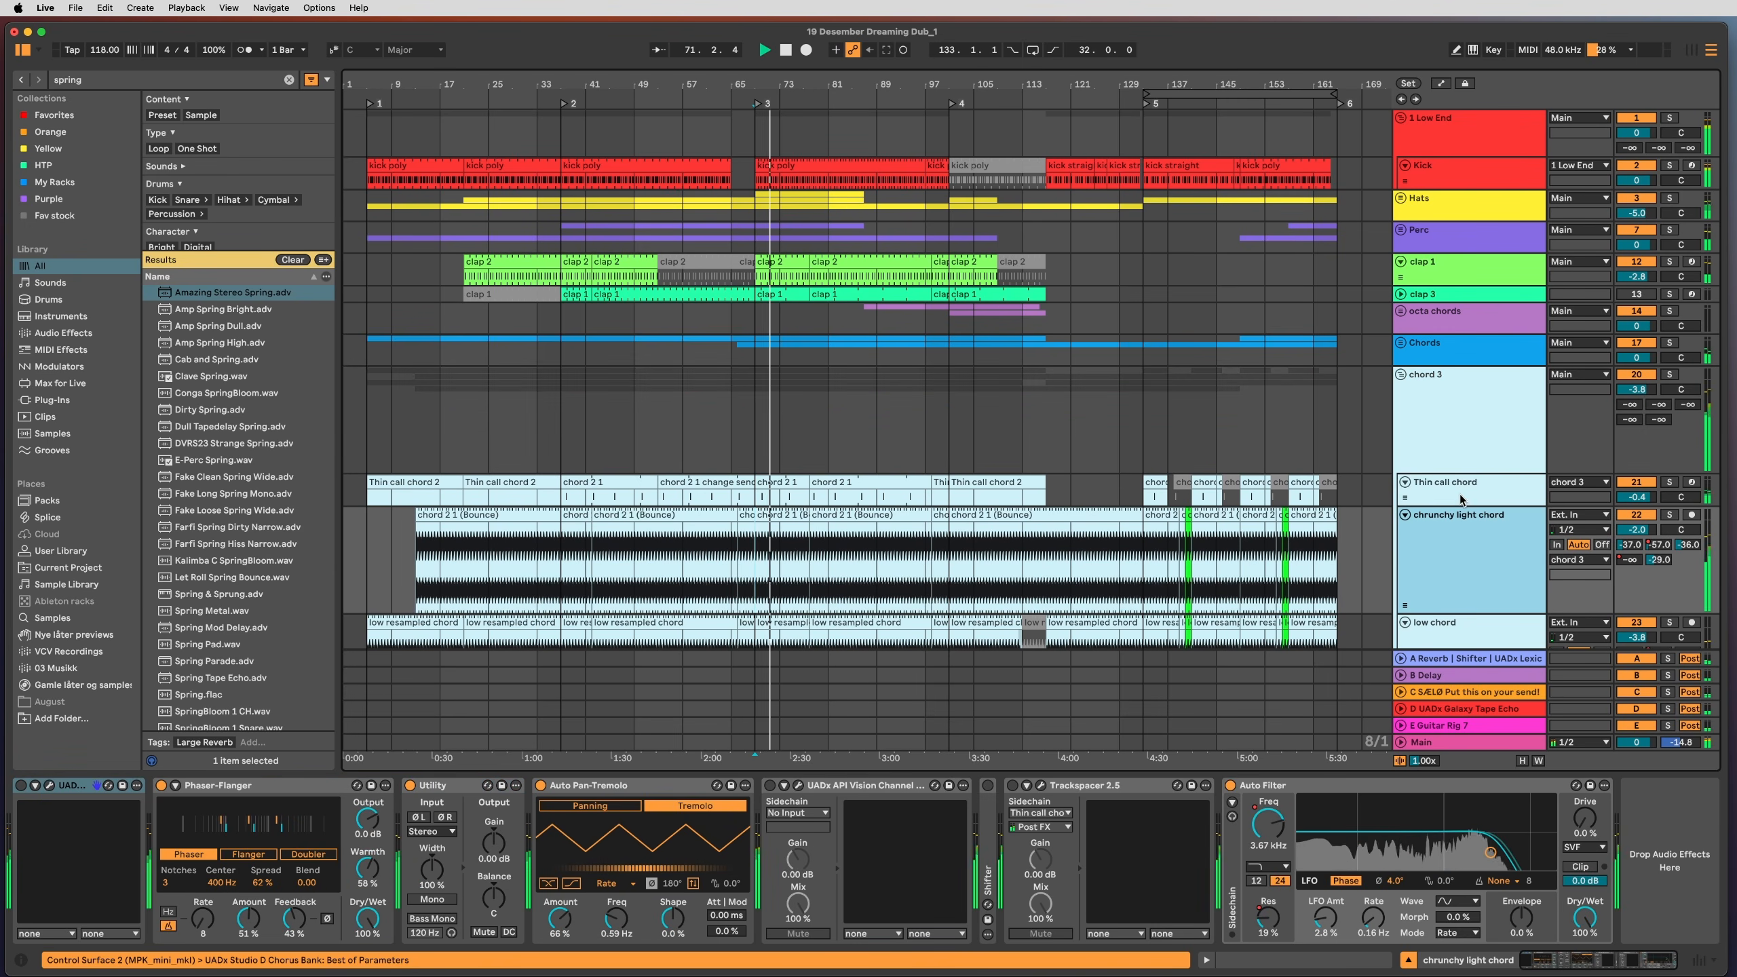
pyautogui.moveTo(1496, 614); pyautogui.dragTo(1470, 570)
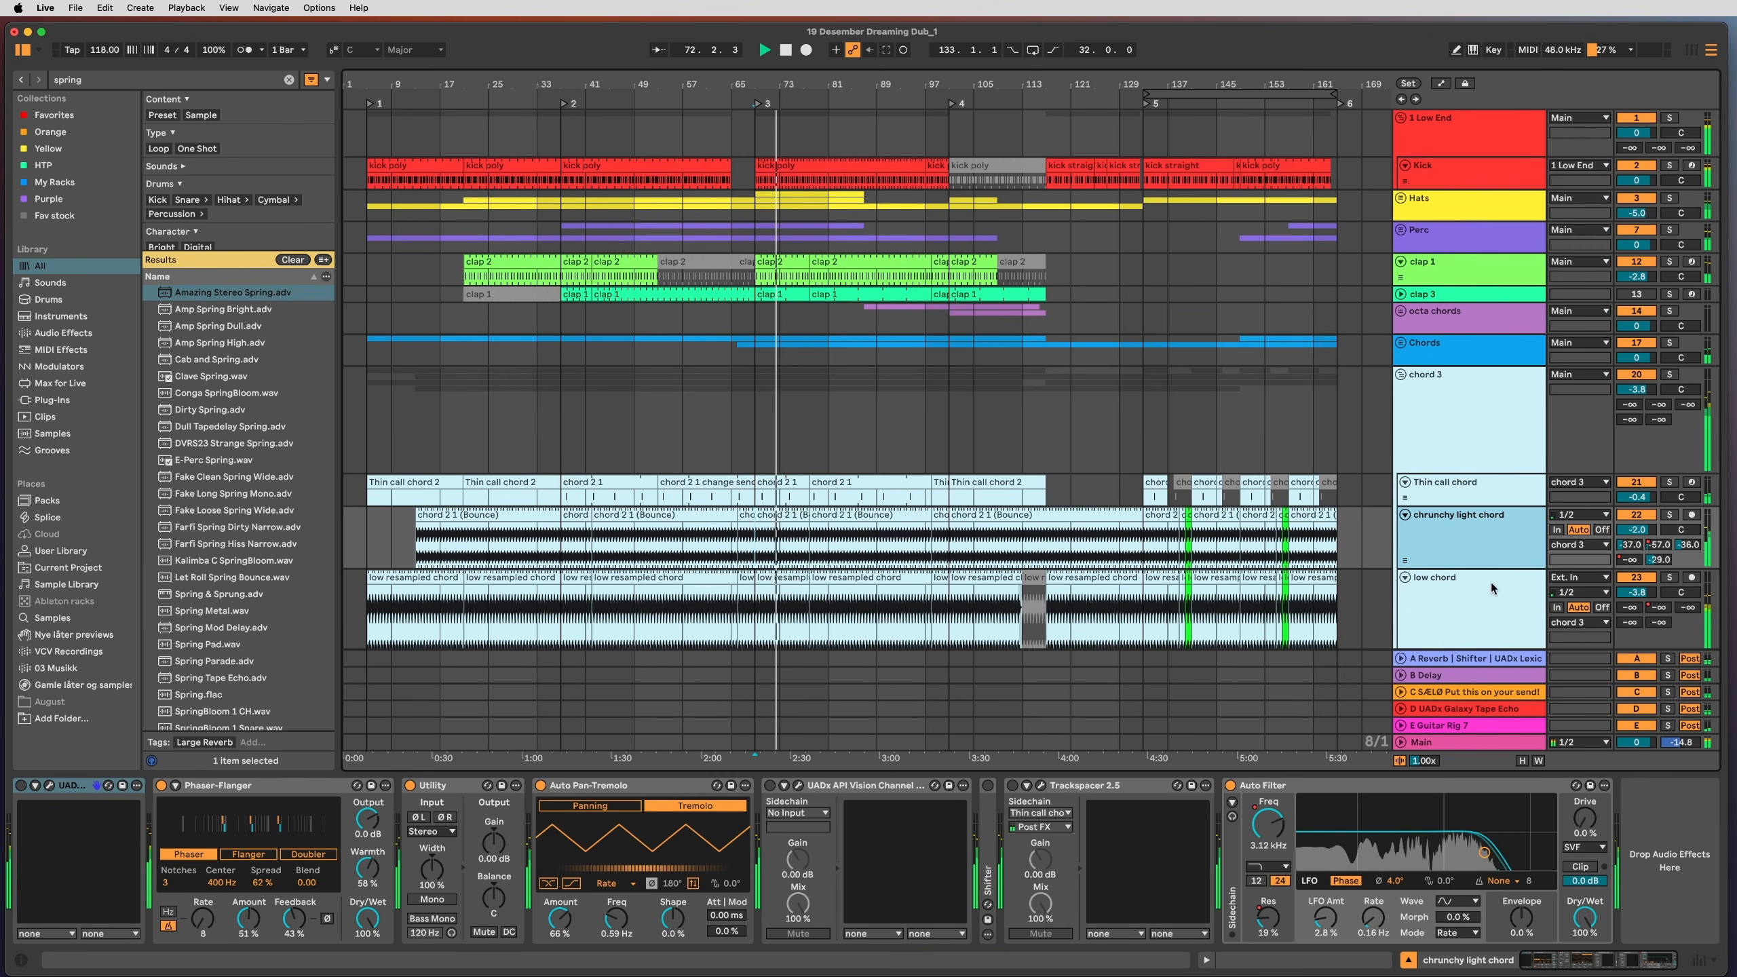
pyautogui.scroll(-5, 1112, 657)
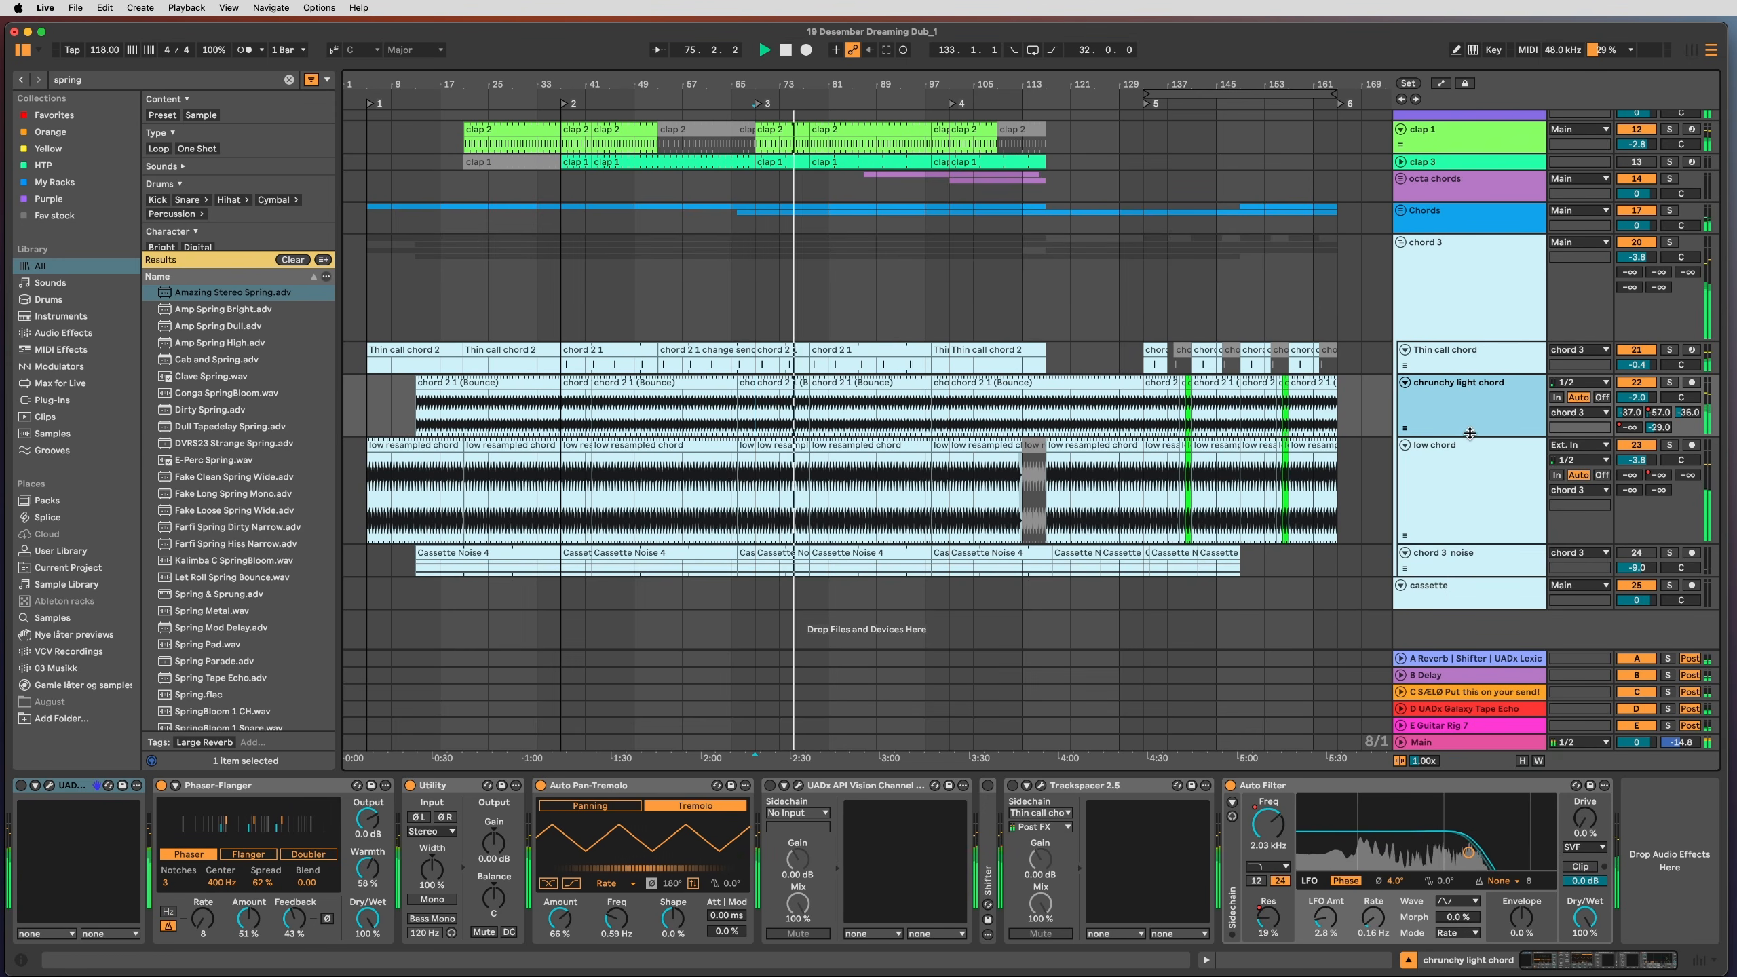
pyautogui.moveTo(1470, 435); pyautogui.dragTo(1464, 510)
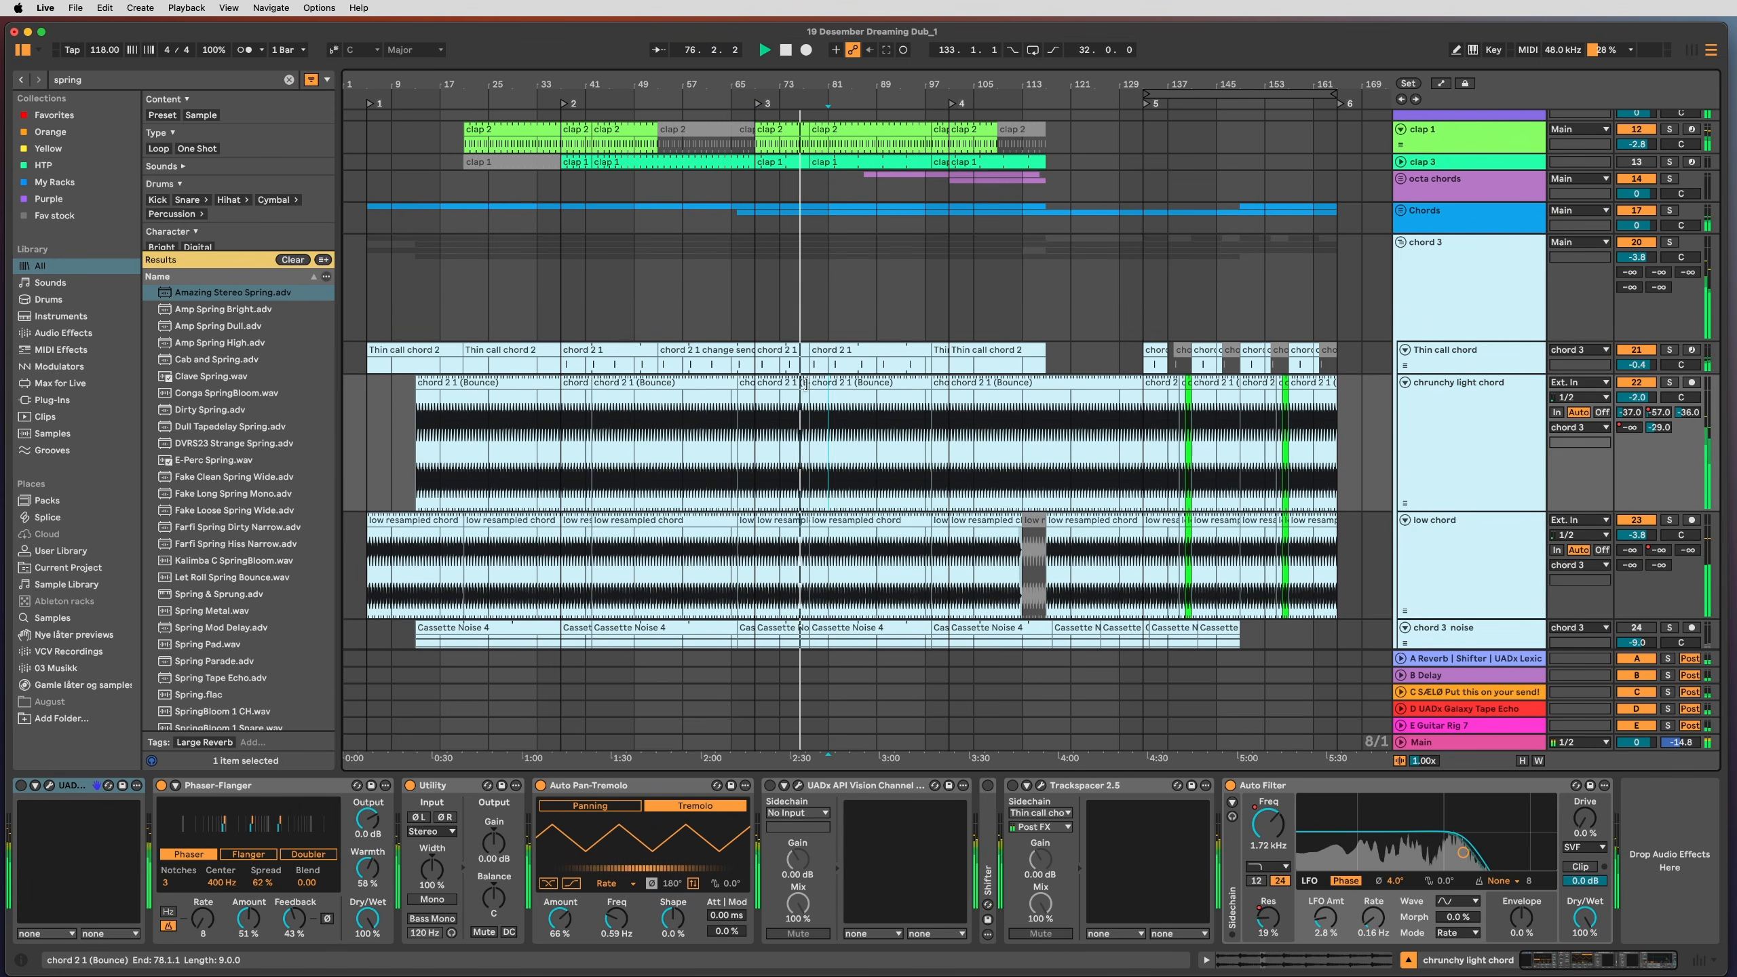
# Step: Open the chord 2 1 (Bounce) clip and zoom its waveform around beat 5, then return to the effect chain
pyautogui.click(828, 384)
pyautogui.doubleClick(829, 383)
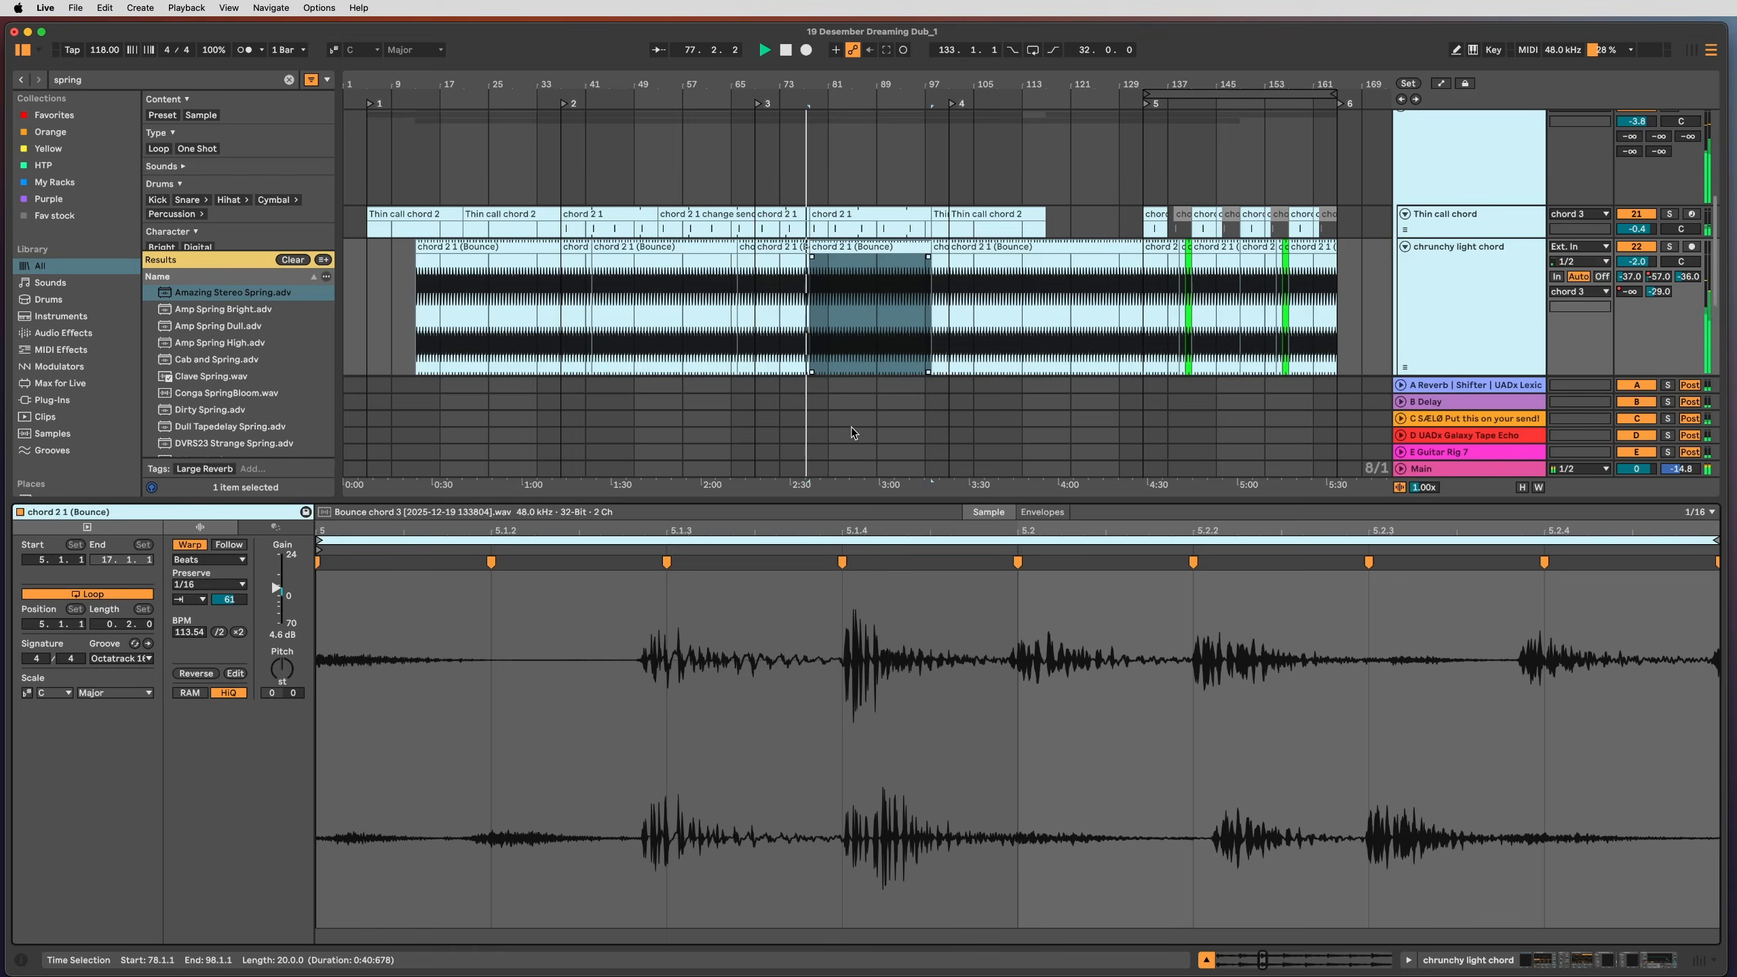
pyautogui.moveTo(889, 531)
pyautogui.mouseDown()
pyautogui.moveTo(889, 479)
pyautogui.moveTo(889, 531)
pyautogui.mouseUp()
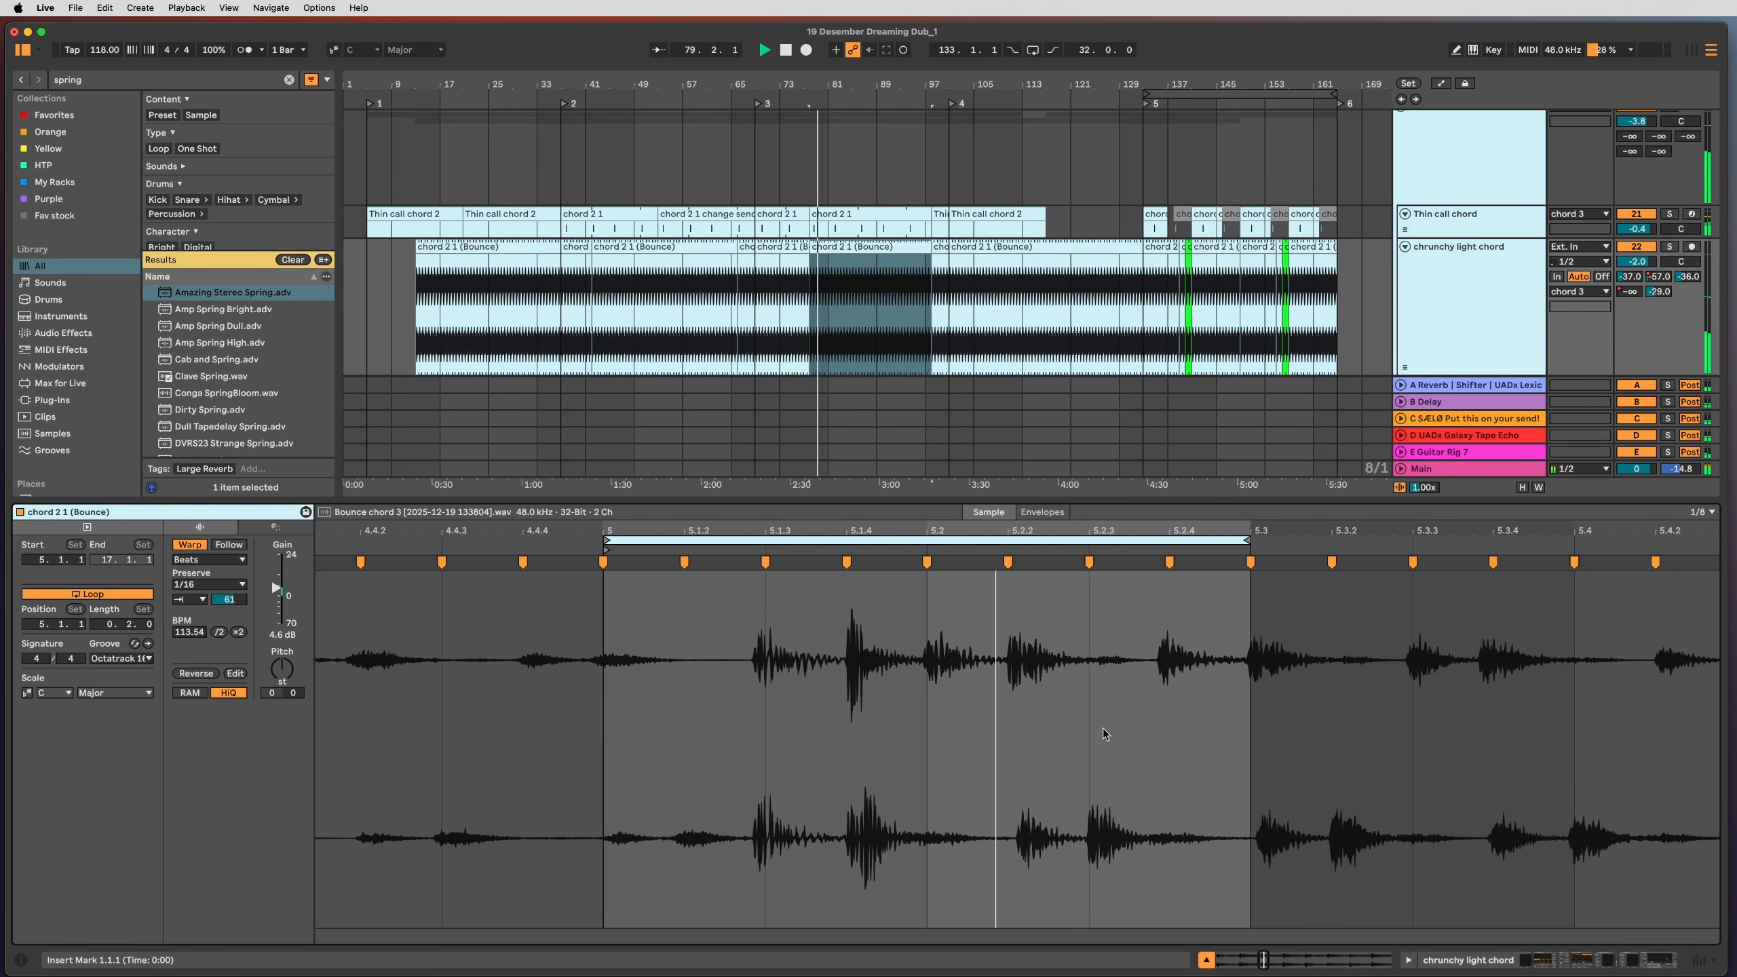
pyautogui.hotkey('shift', 'Tab')
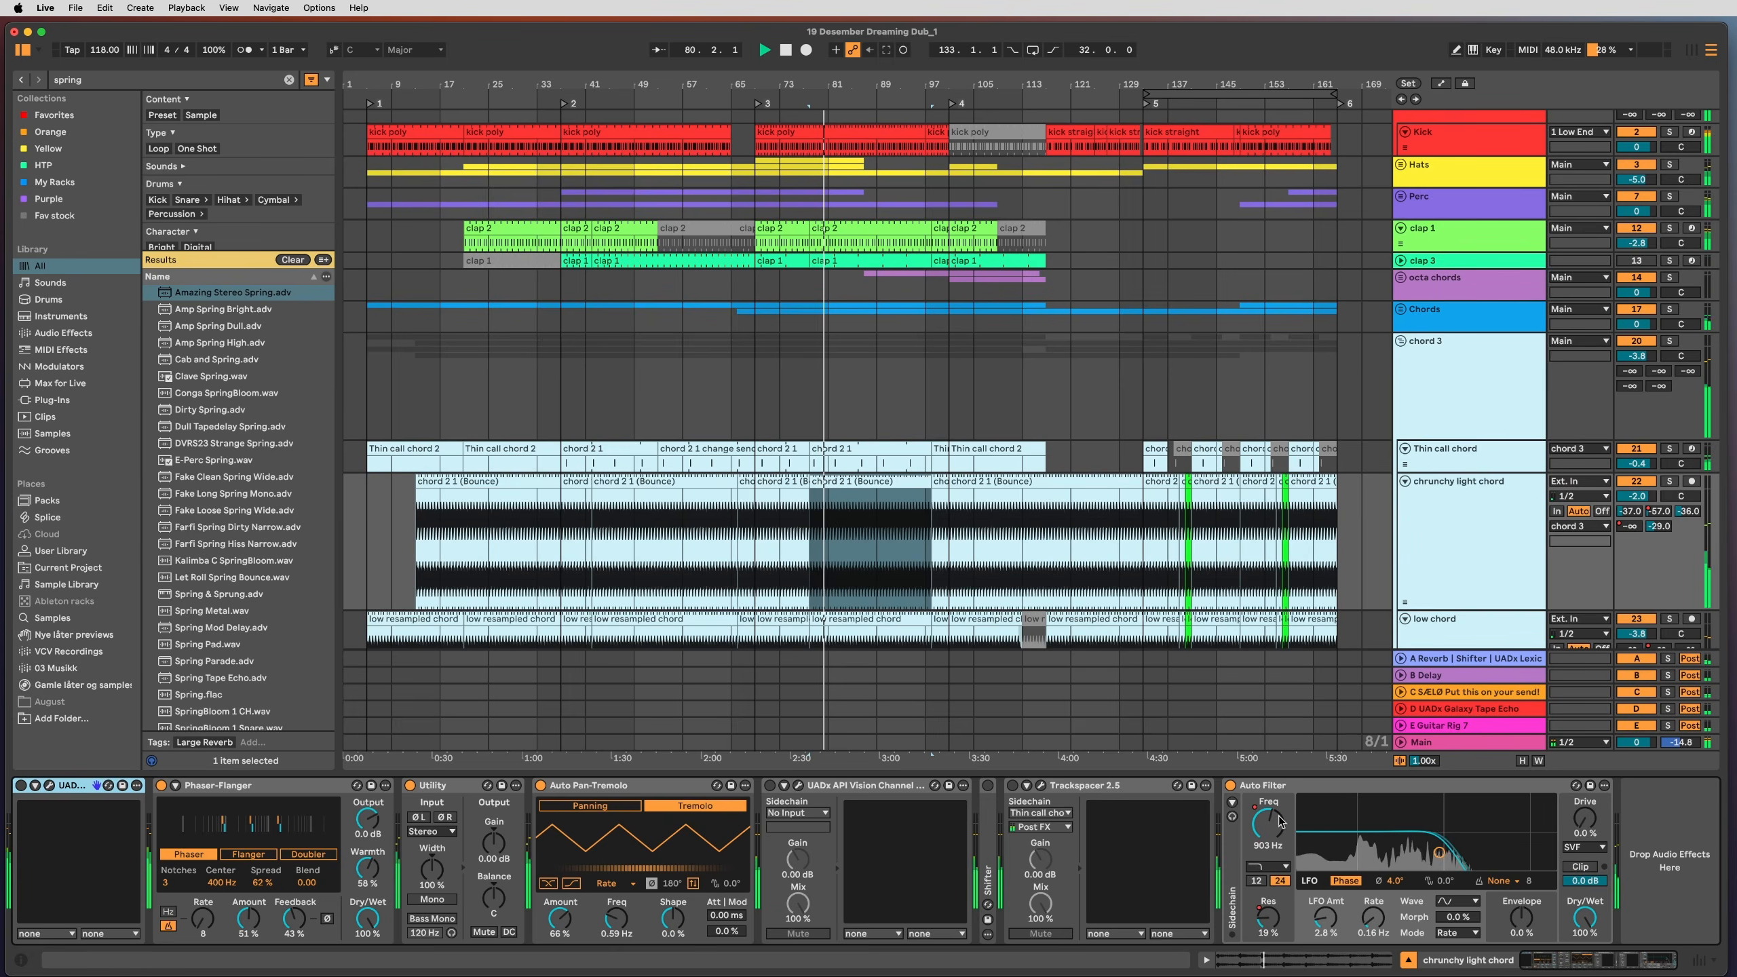
# Step: Show automation envelopes in the arrangement and select the Phaser-Flanger effect
pyautogui.press('a')
pyautogui.scroll(-1, 946, 667)
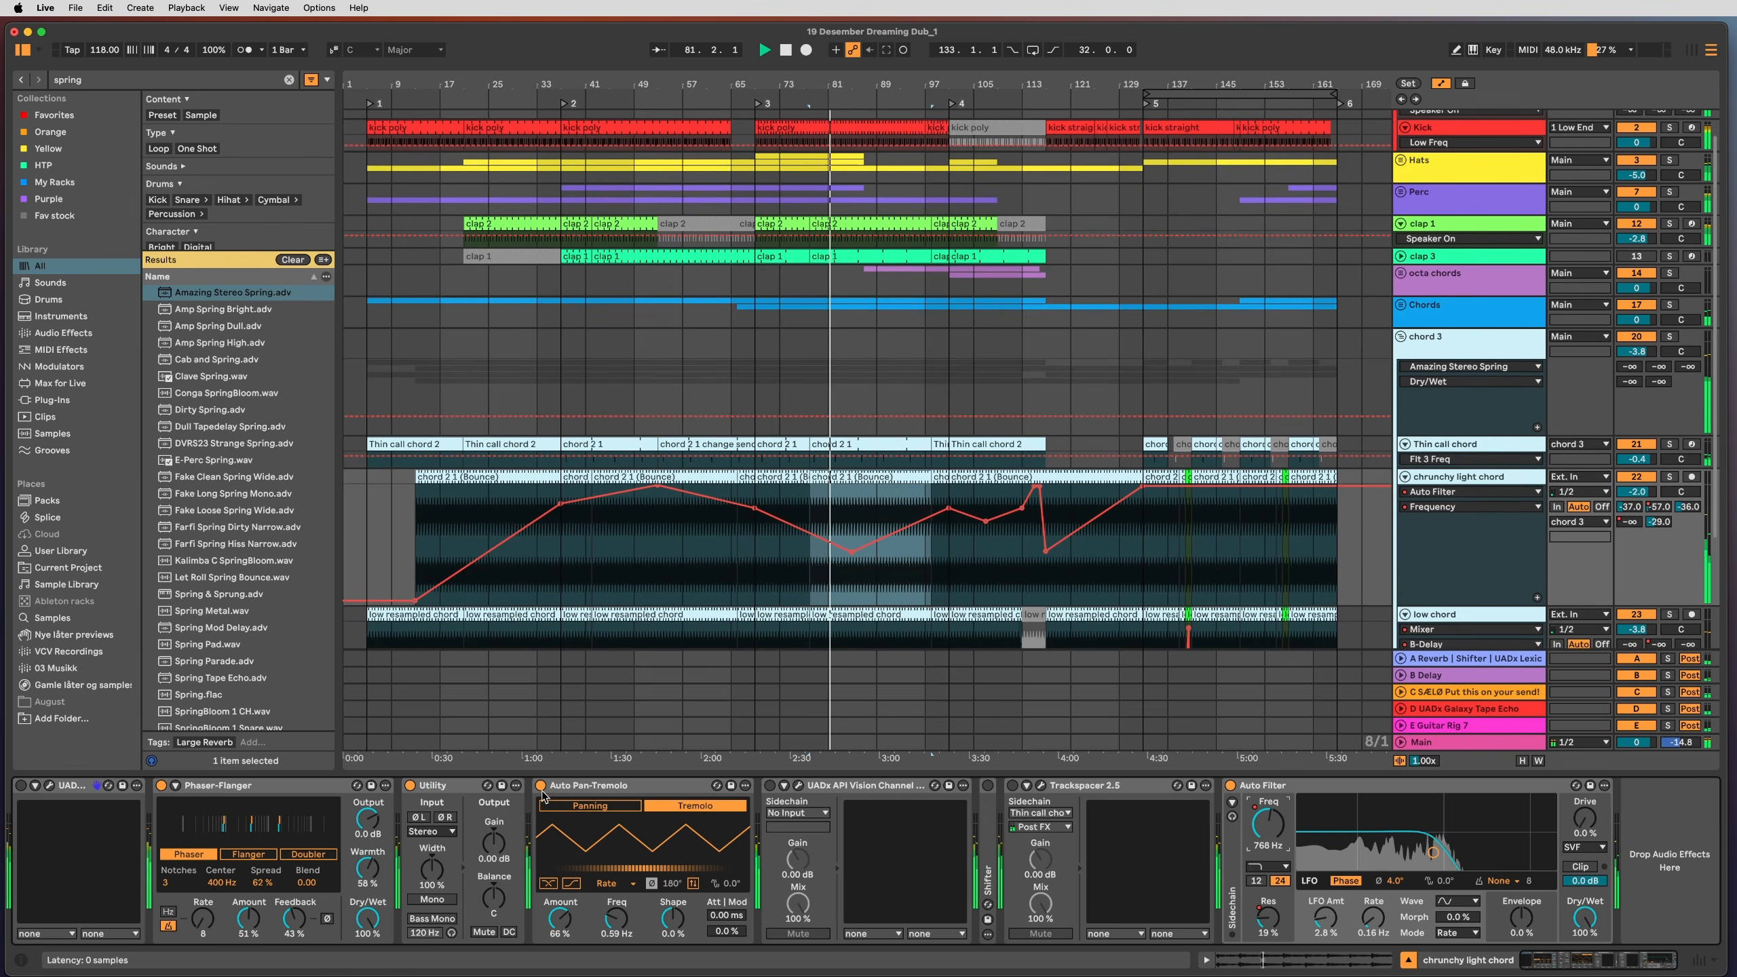
pyautogui.click(291, 841)
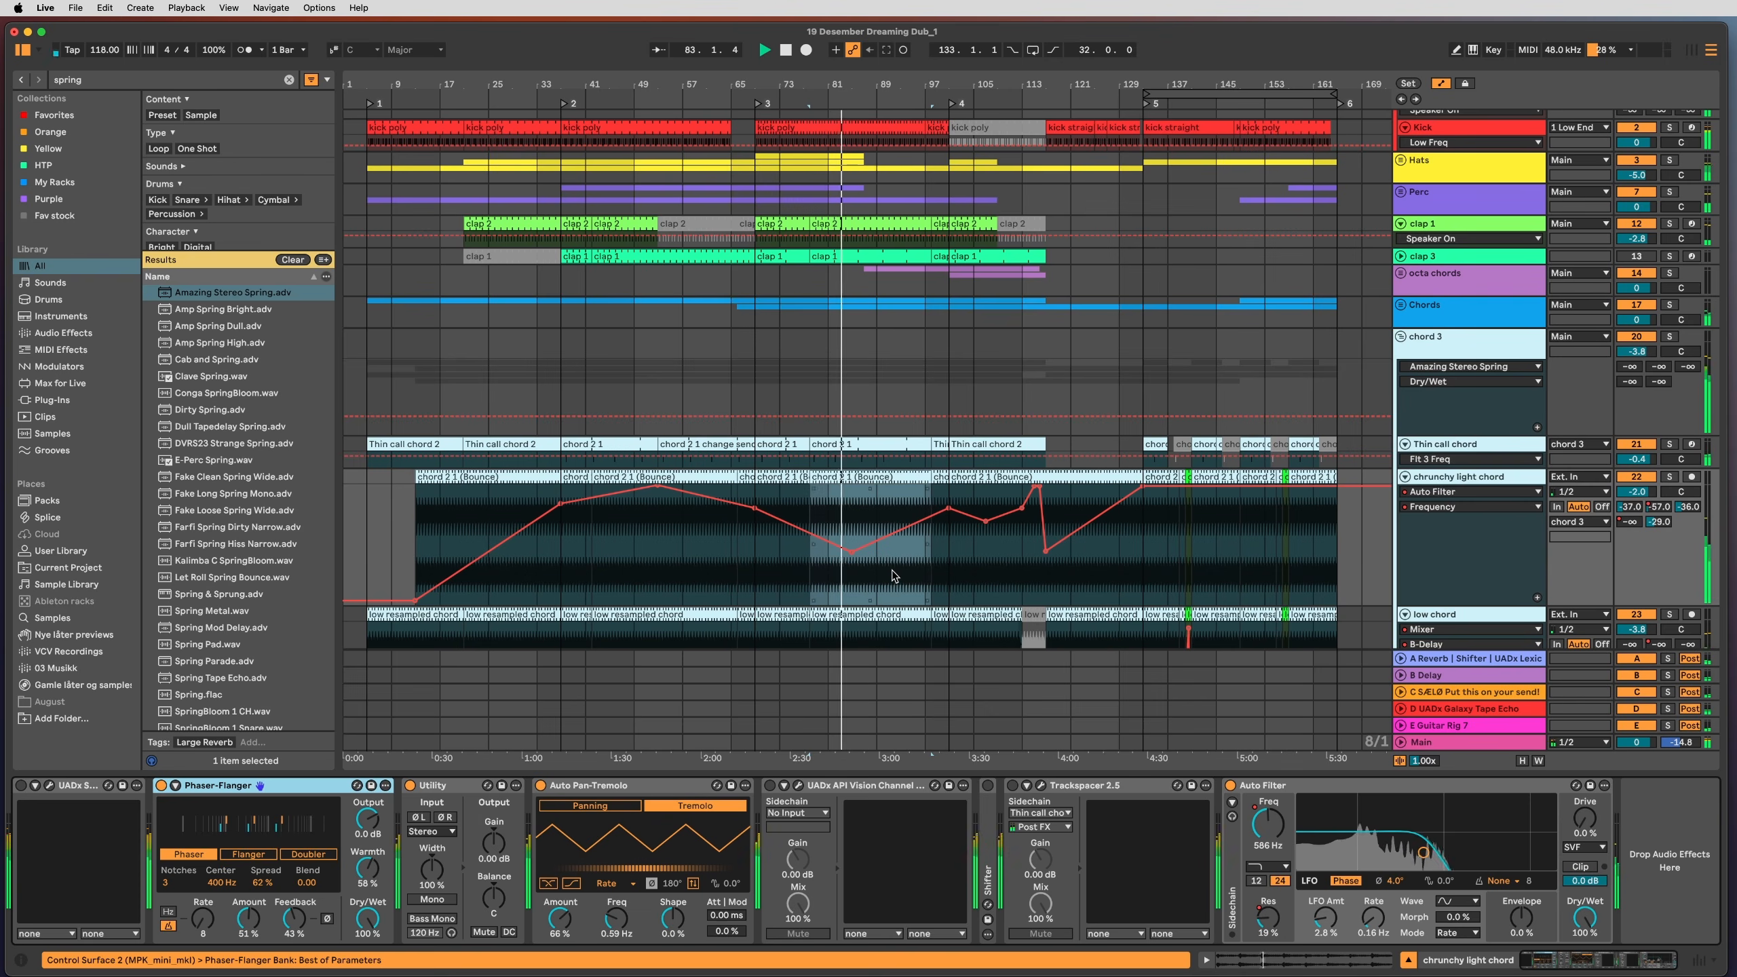
pyautogui.scroll(-1, 944, 585)
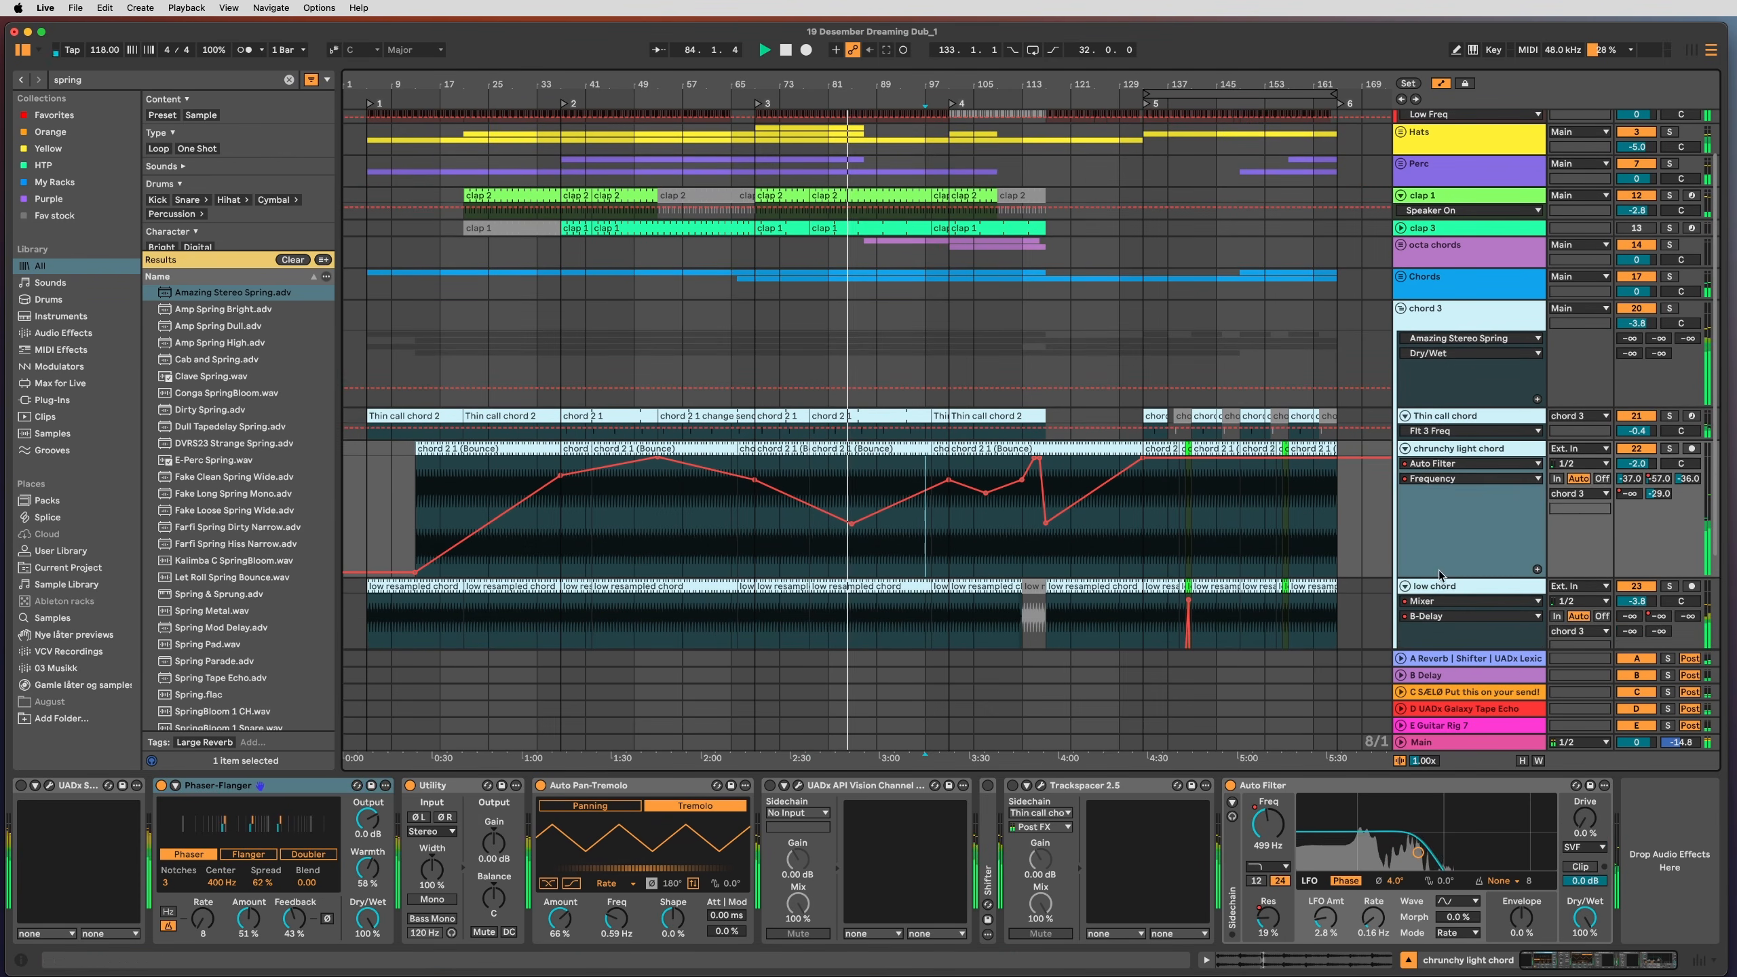
# Step: Show the low chord's Auto Filter frequency automation and stop soloing the track
pyautogui.click(947, 589)
pyautogui.scroll(-5, 954, 602)
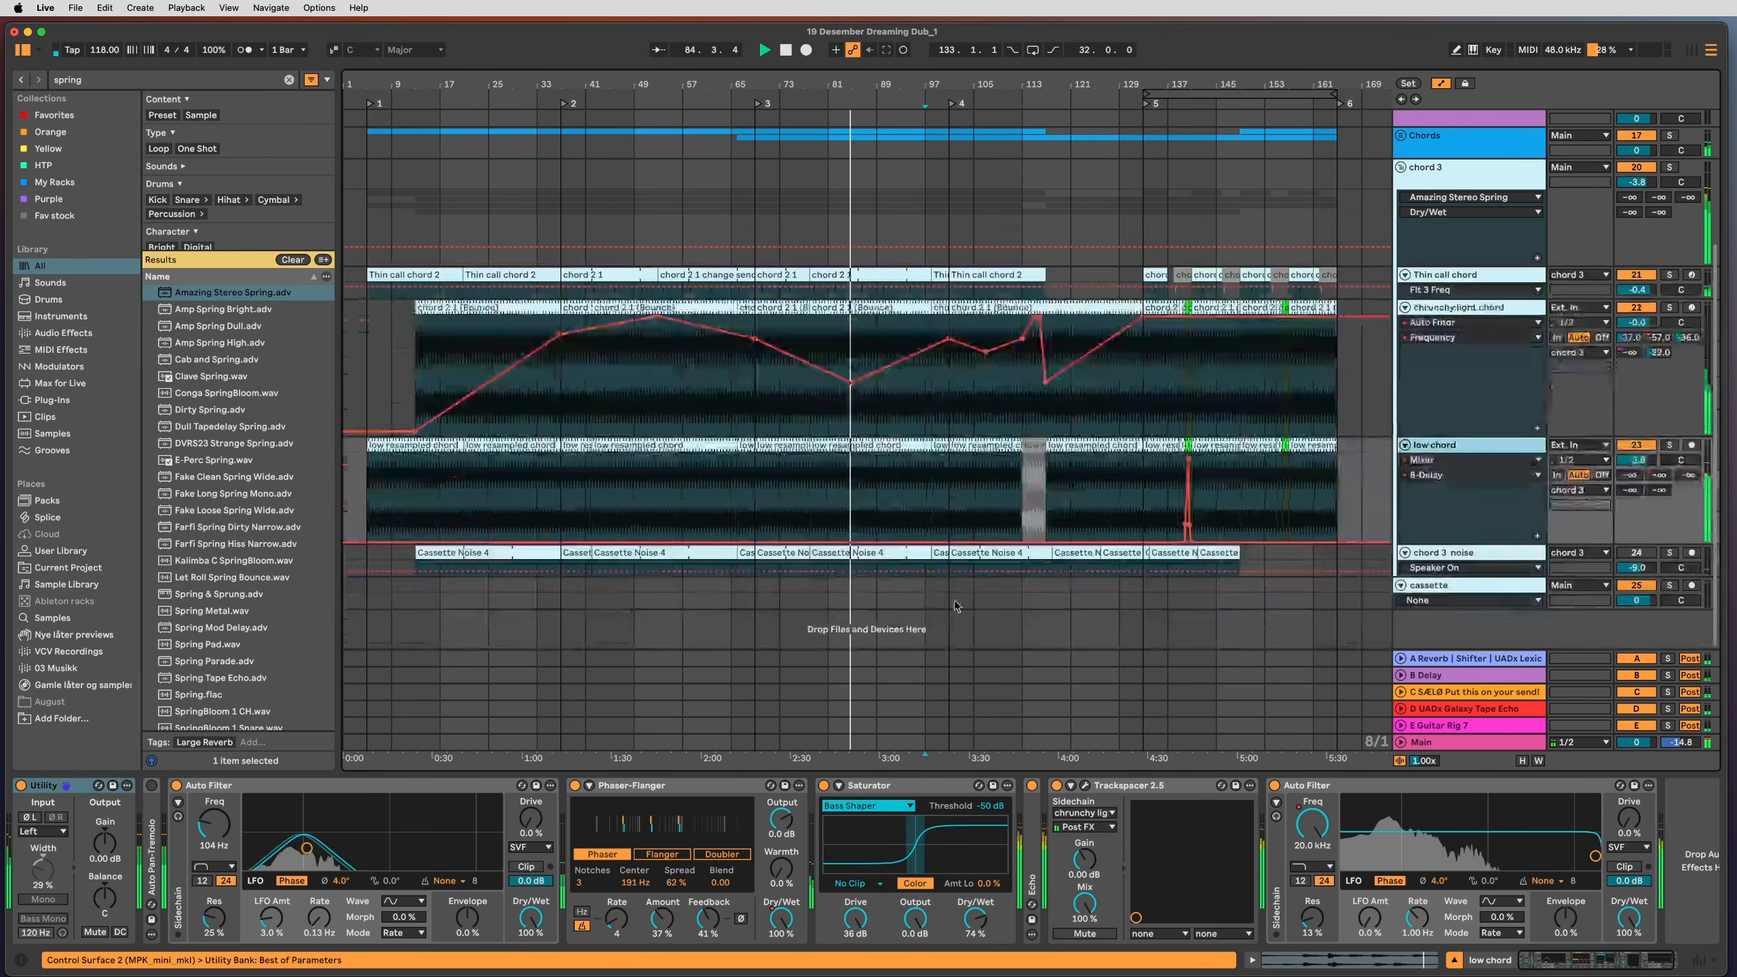
pyautogui.click(870, 494)
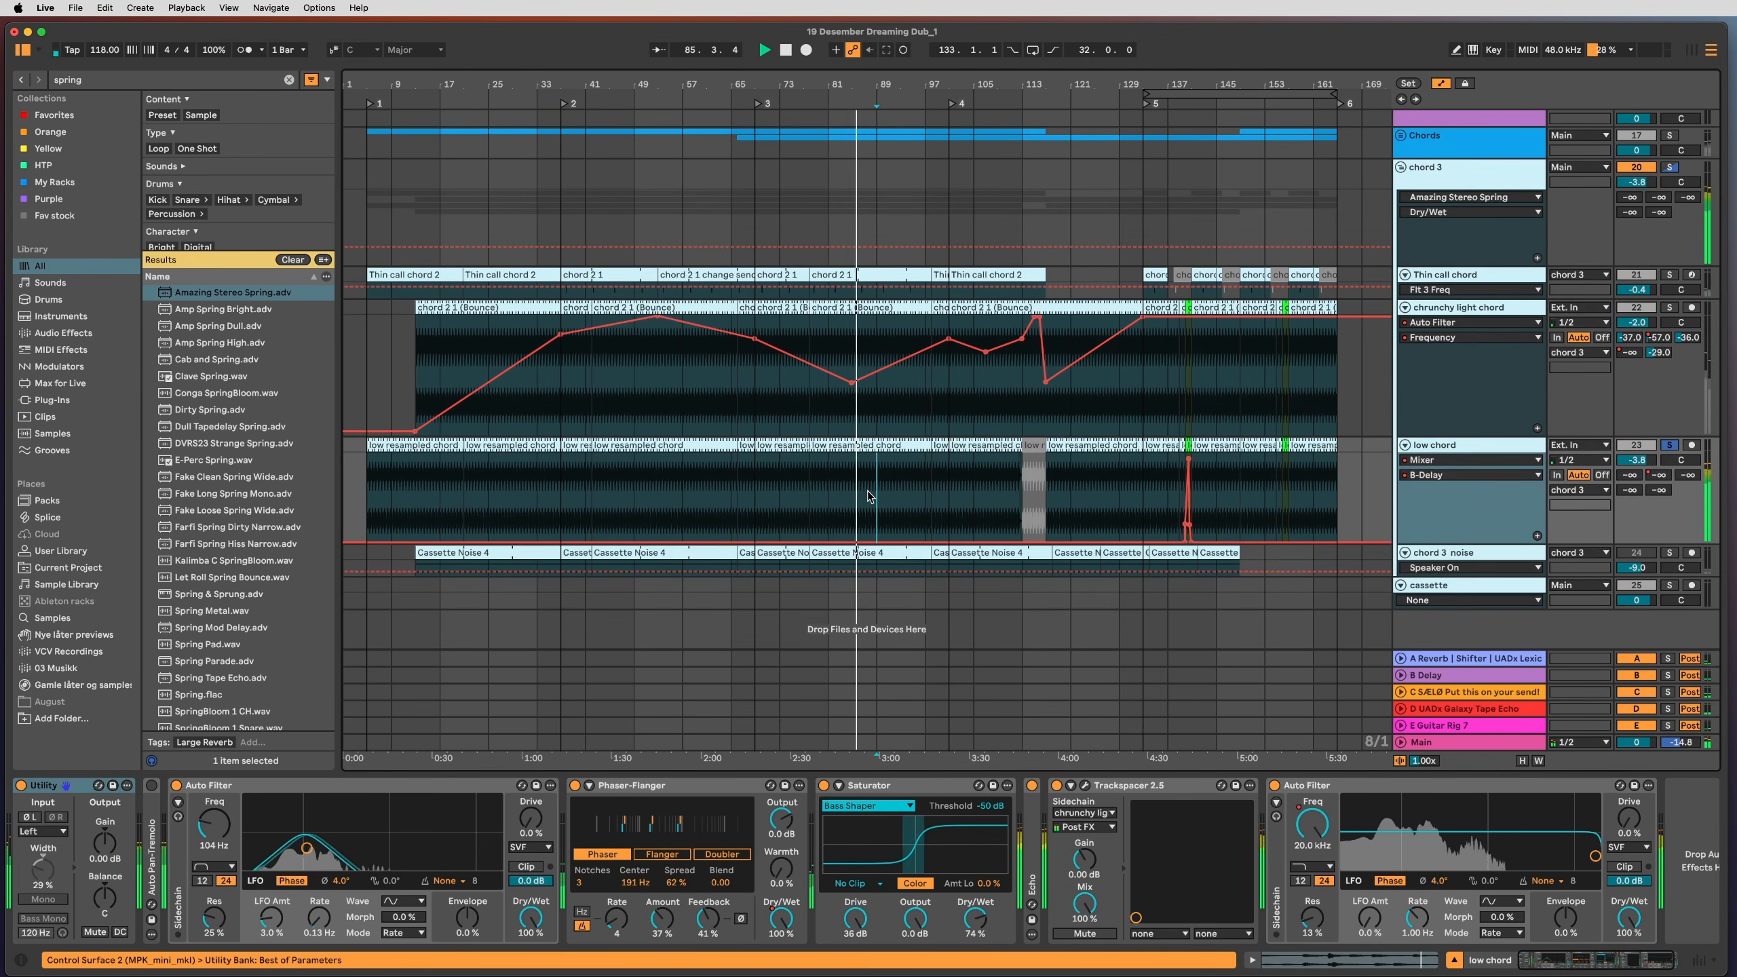
pyautogui.click(1312, 824)
pyautogui.press('s')
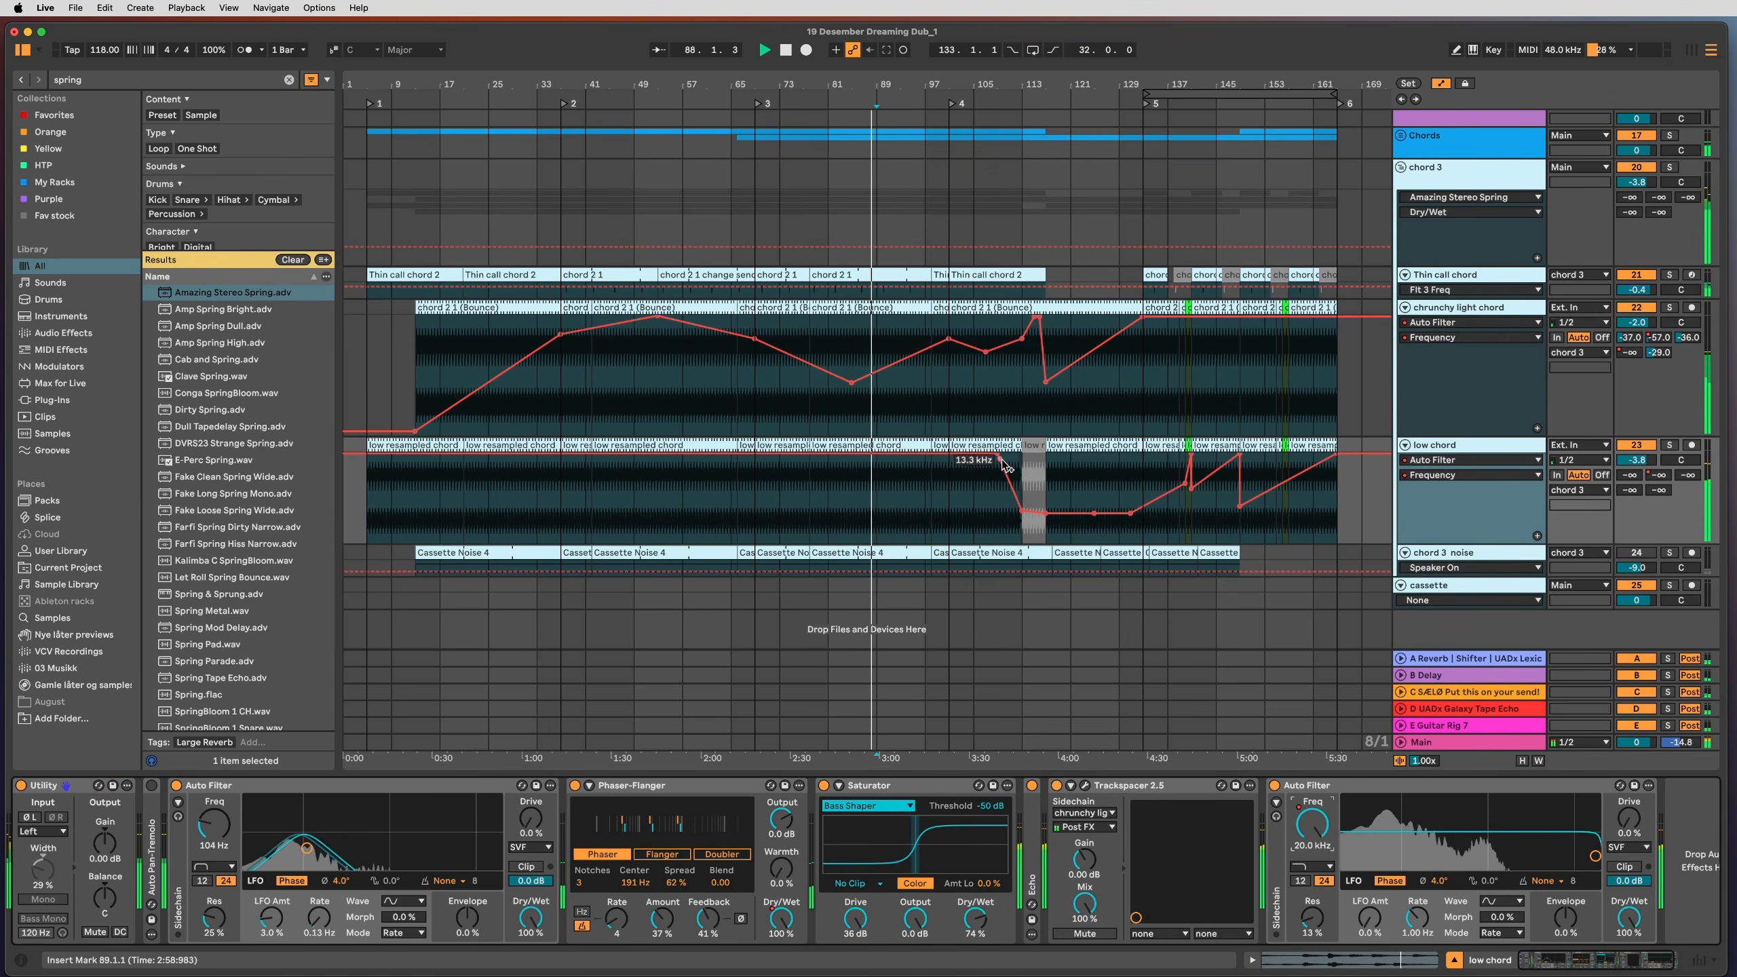
pyautogui.click(1453, 409)
# Step: Hide automation and inspect the Thin call chord, chrunchy light chord and chord 3 device chains
pyautogui.press('a')
pyautogui.click(1472, 274)
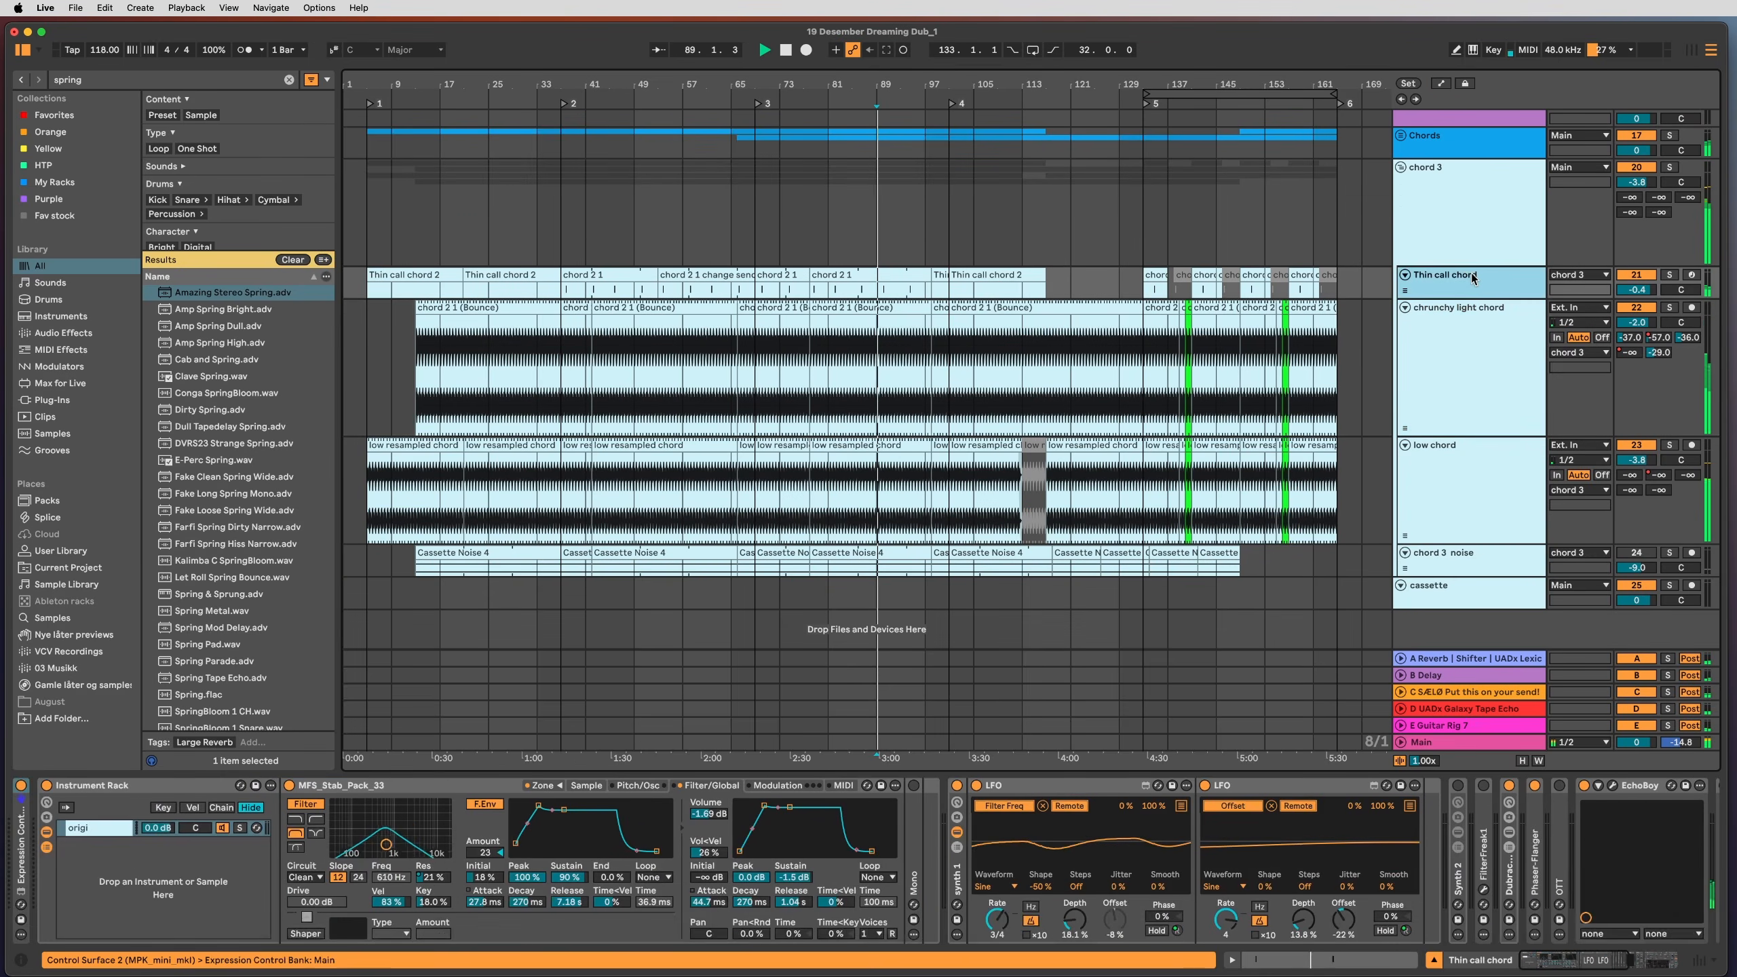
pyautogui.click(1463, 339)
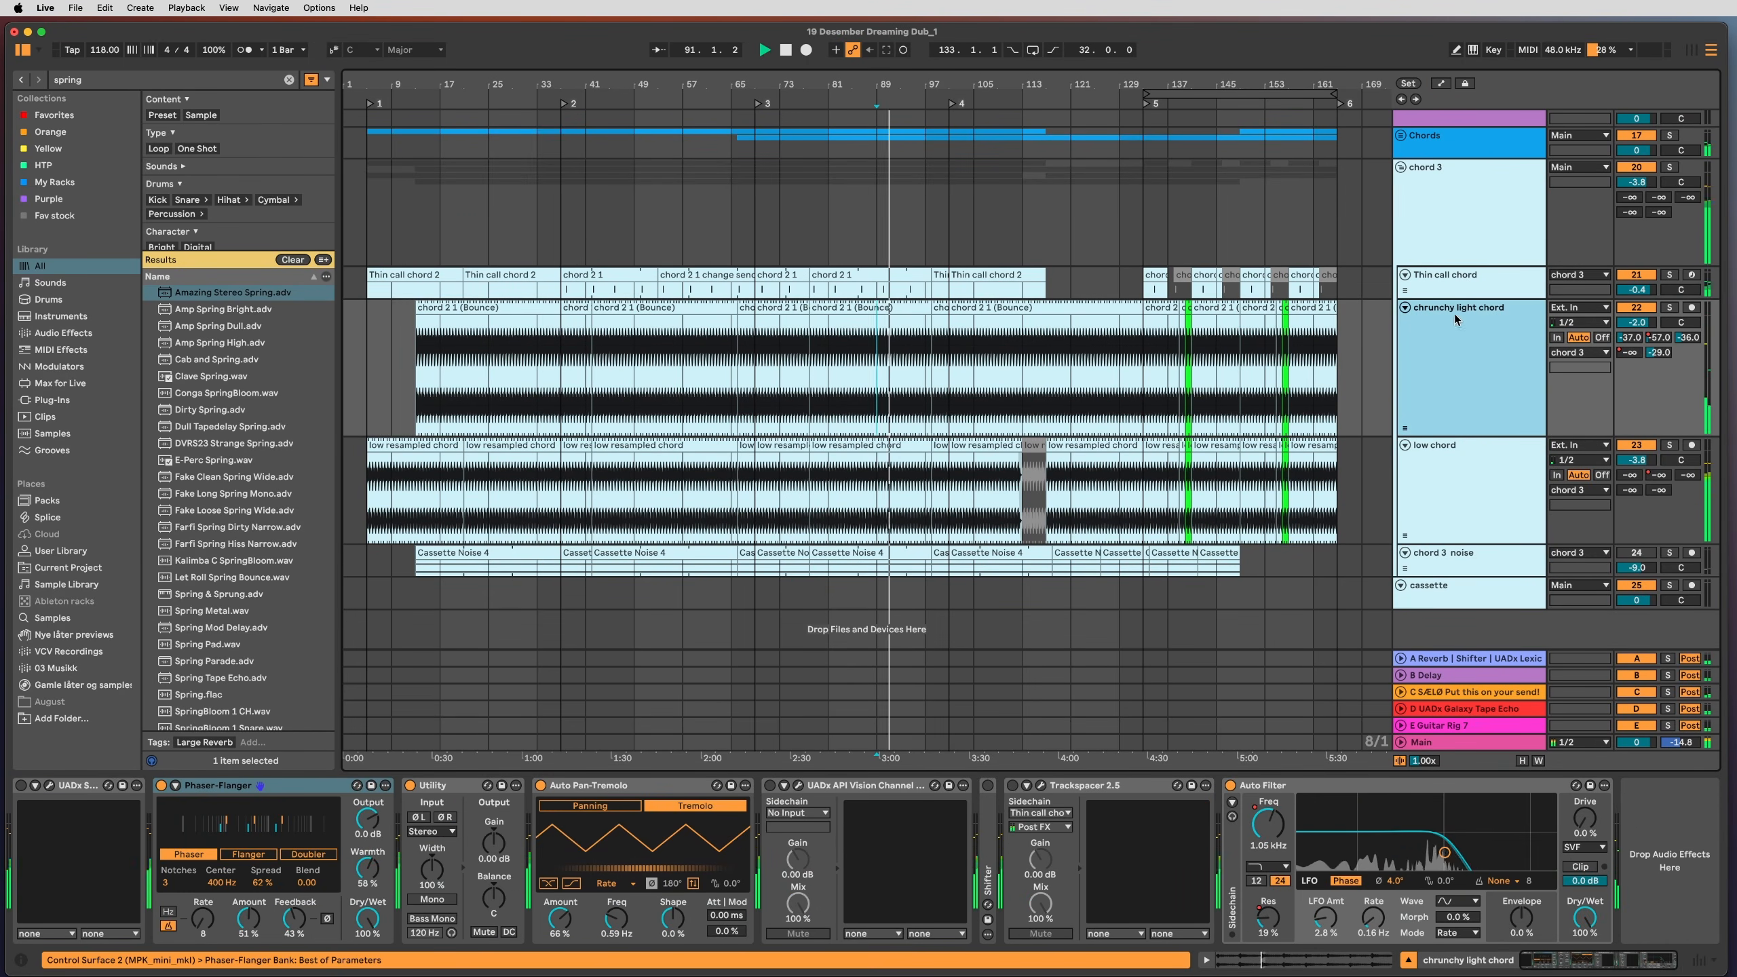
pyautogui.click(1464, 280)
pyautogui.click(1459, 198)
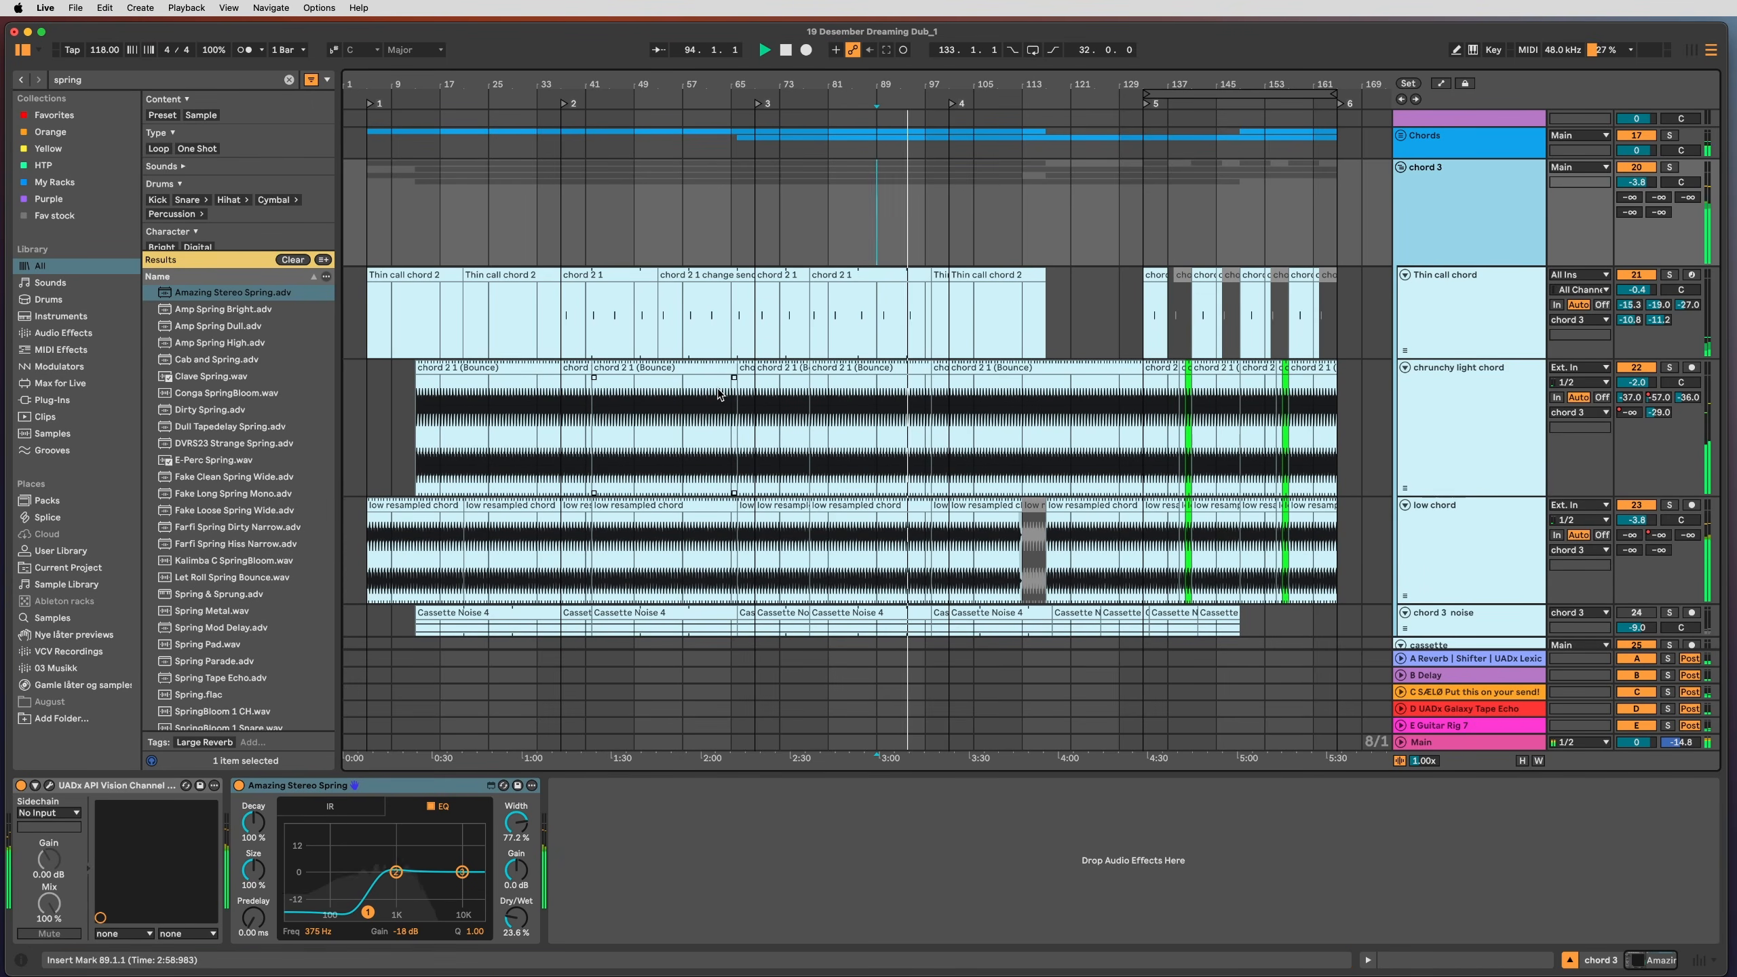
# Step: Zoom the arrangement to bars 61–129 and set the play position at bar 101 on chrunchy light chord
pyautogui.click(778, 372)
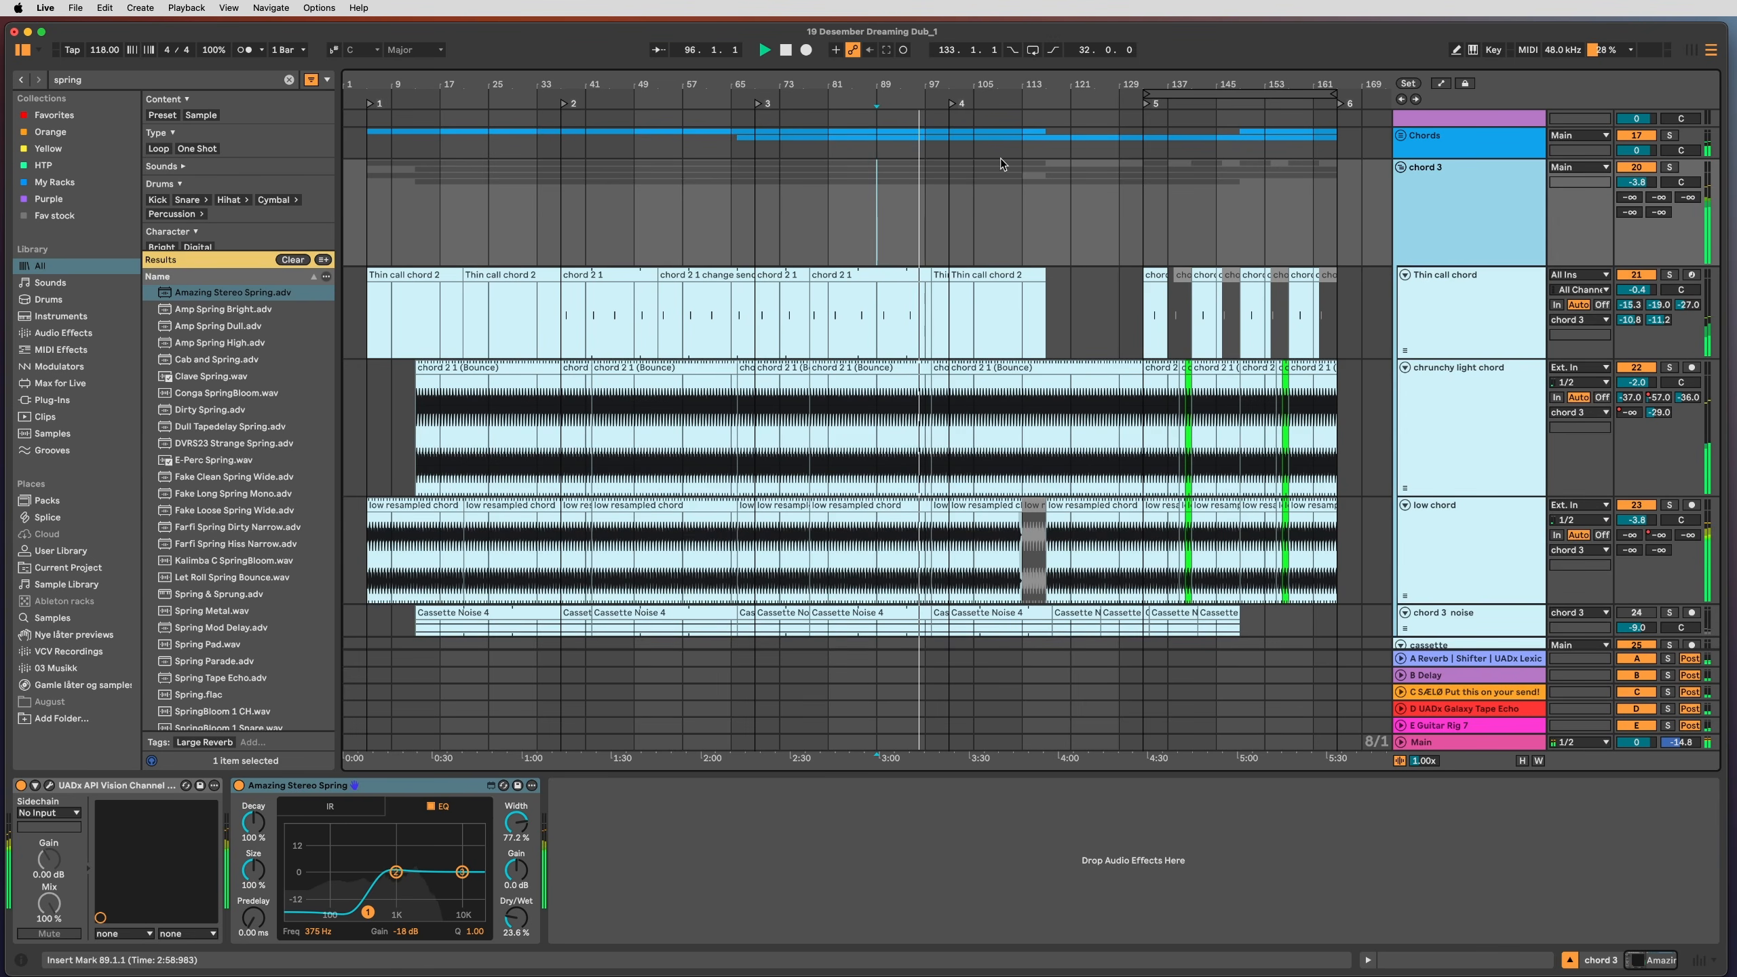
pyautogui.moveTo(959, 83); pyautogui.dragTo(954, 411)
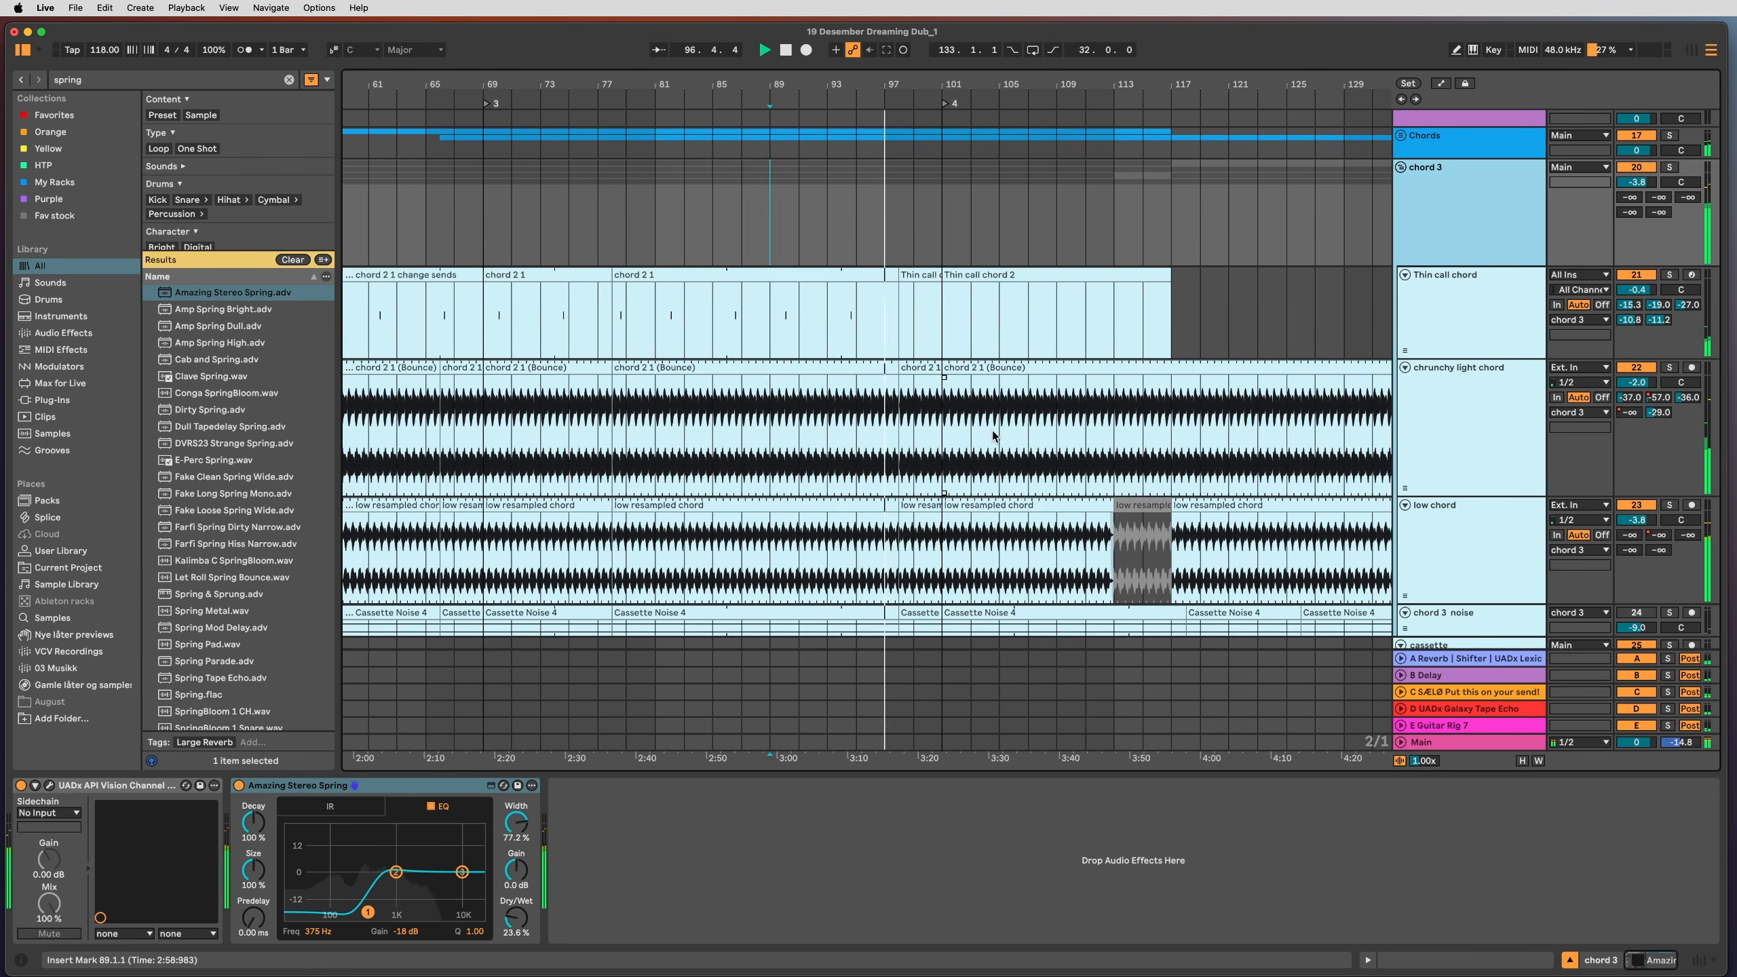
pyautogui.click(962, 417)
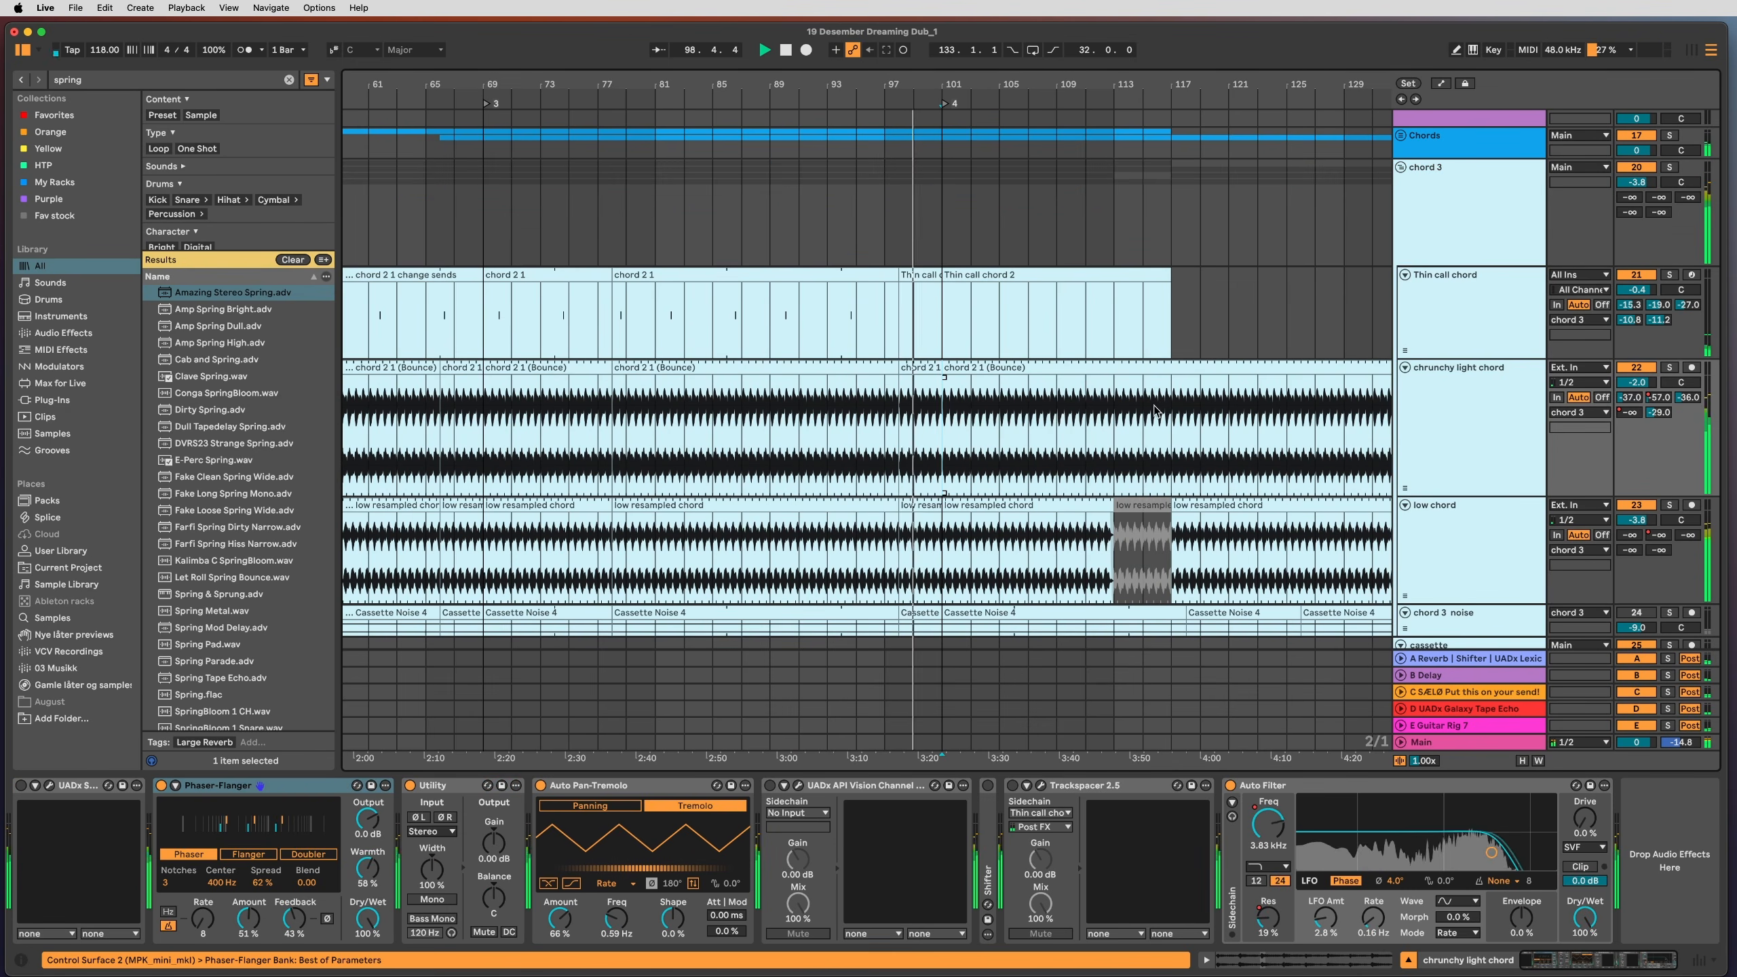
pyautogui.hscroll(3, 1049, 418)
pyautogui.scroll(6, 1050, 422)
pyautogui.hscroll(2, 1049, 422)
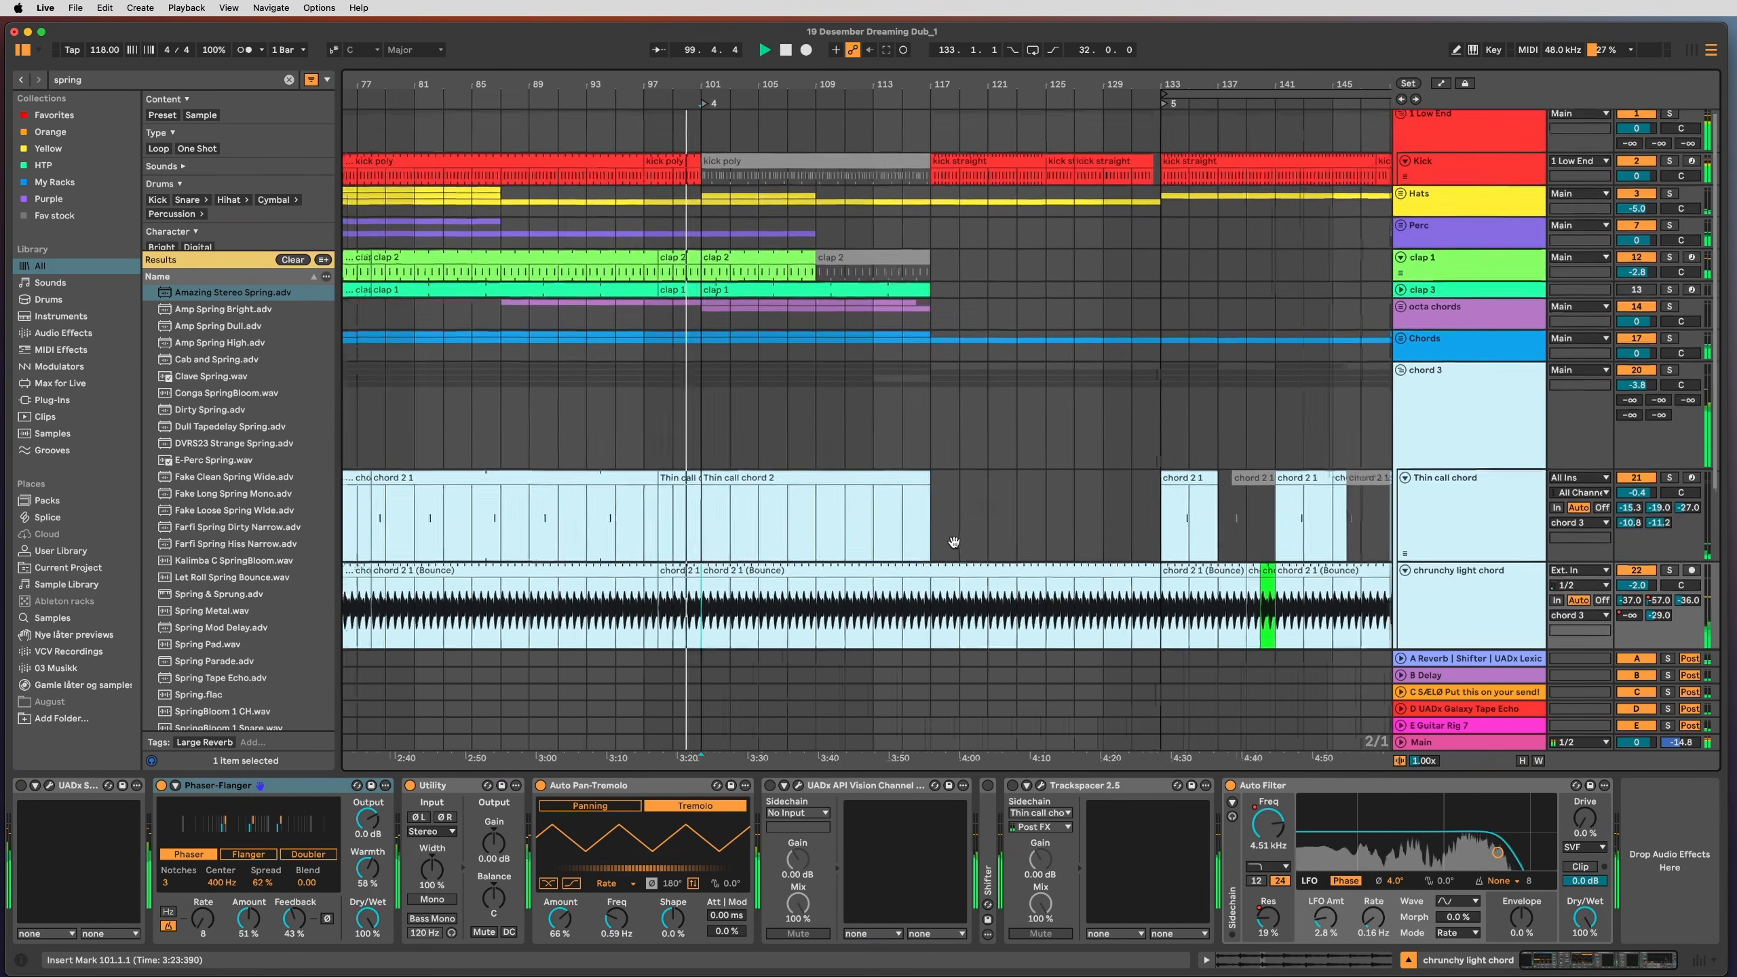
pyautogui.hscroll(-3, 1072, 443)
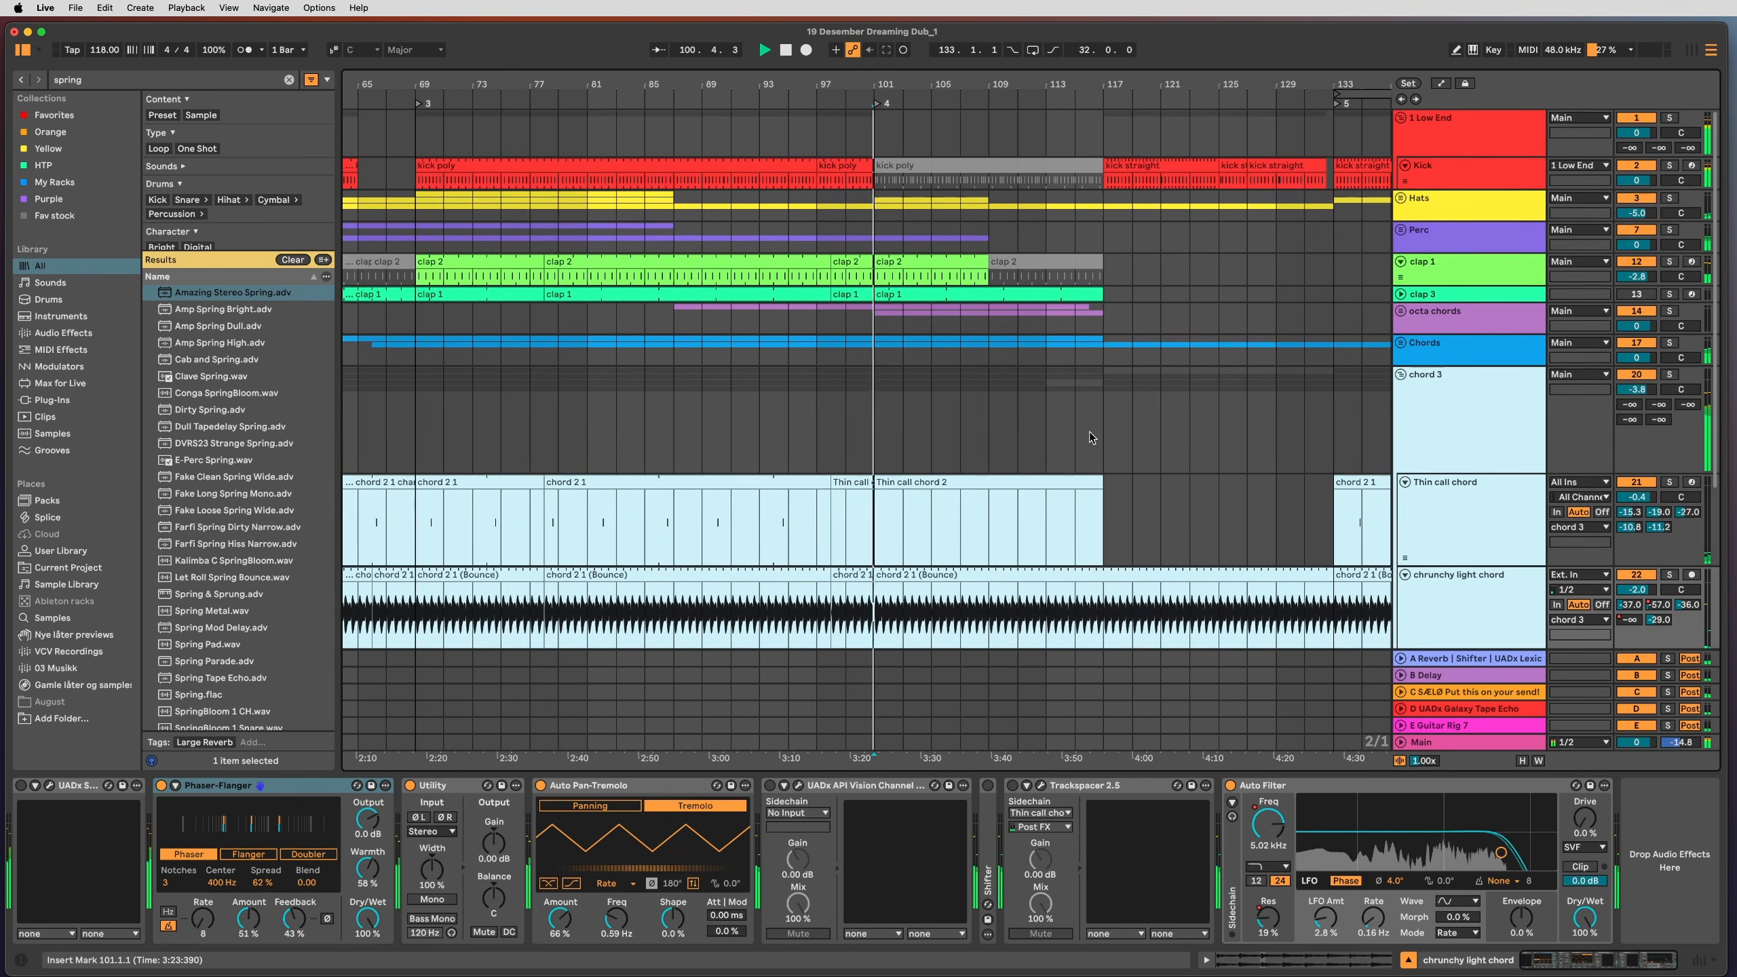
# Step: Unfold and refold the Perc group, then select the chord 2 1 (Bounce) clip at bar 101
pyautogui.click(1401, 231)
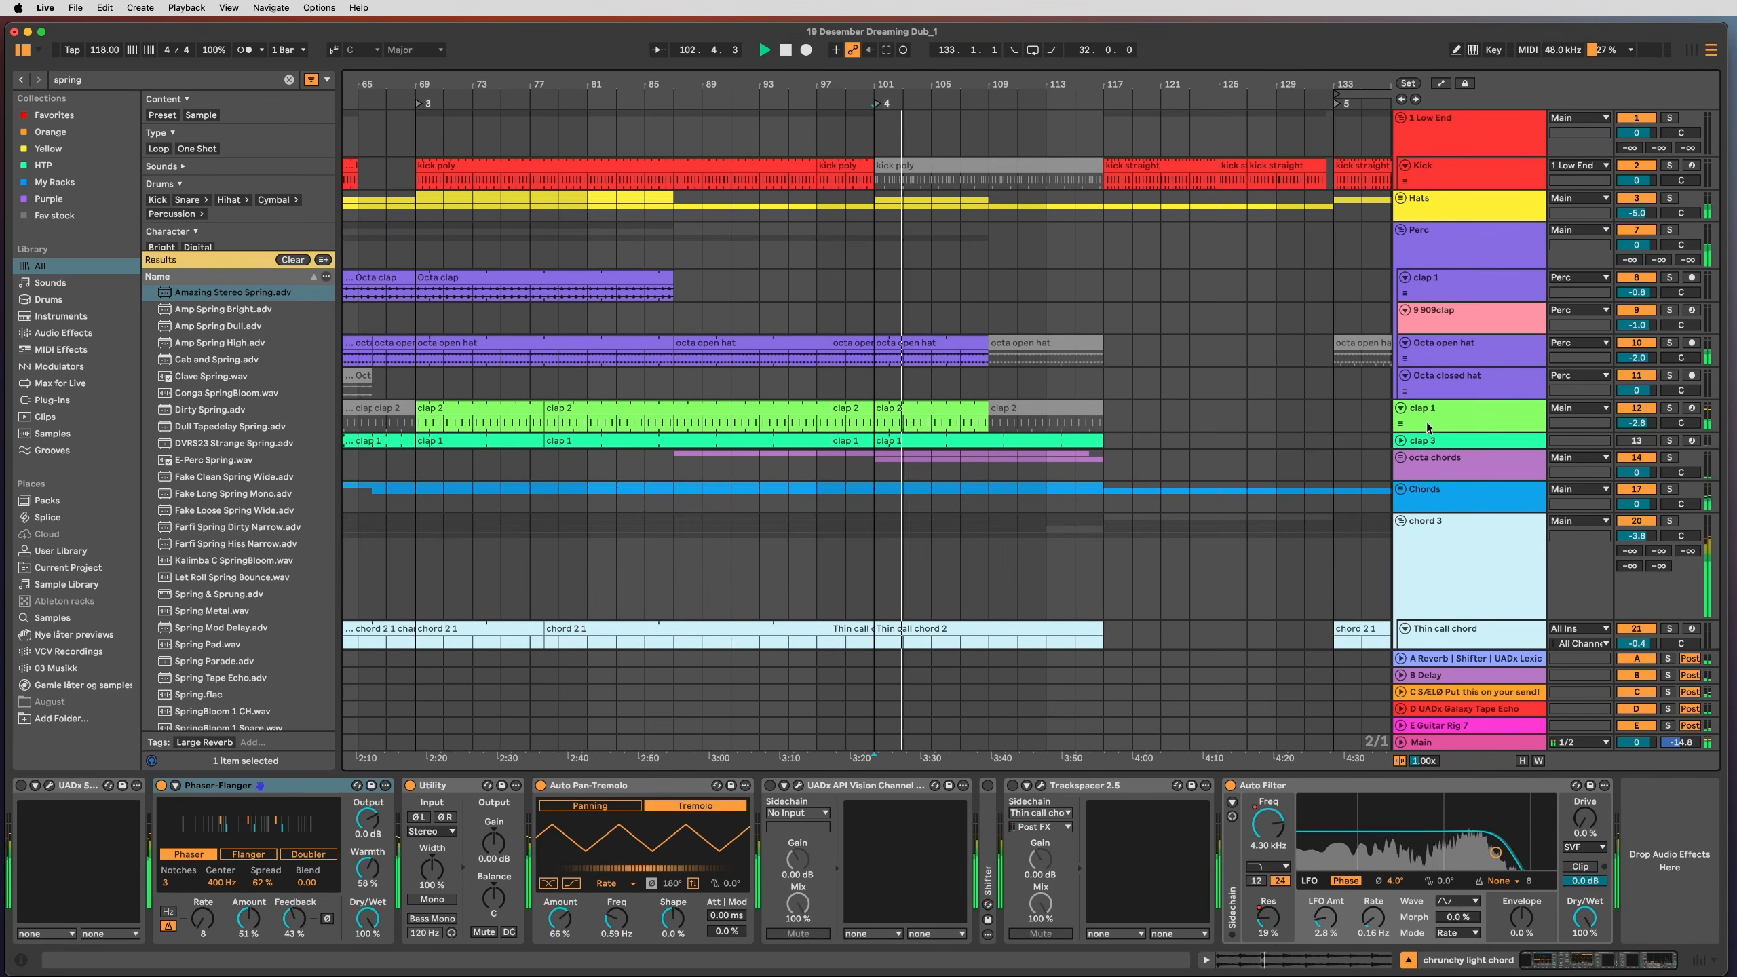
pyautogui.click(1400, 230)
pyautogui.scroll(-5, 1437, 383)
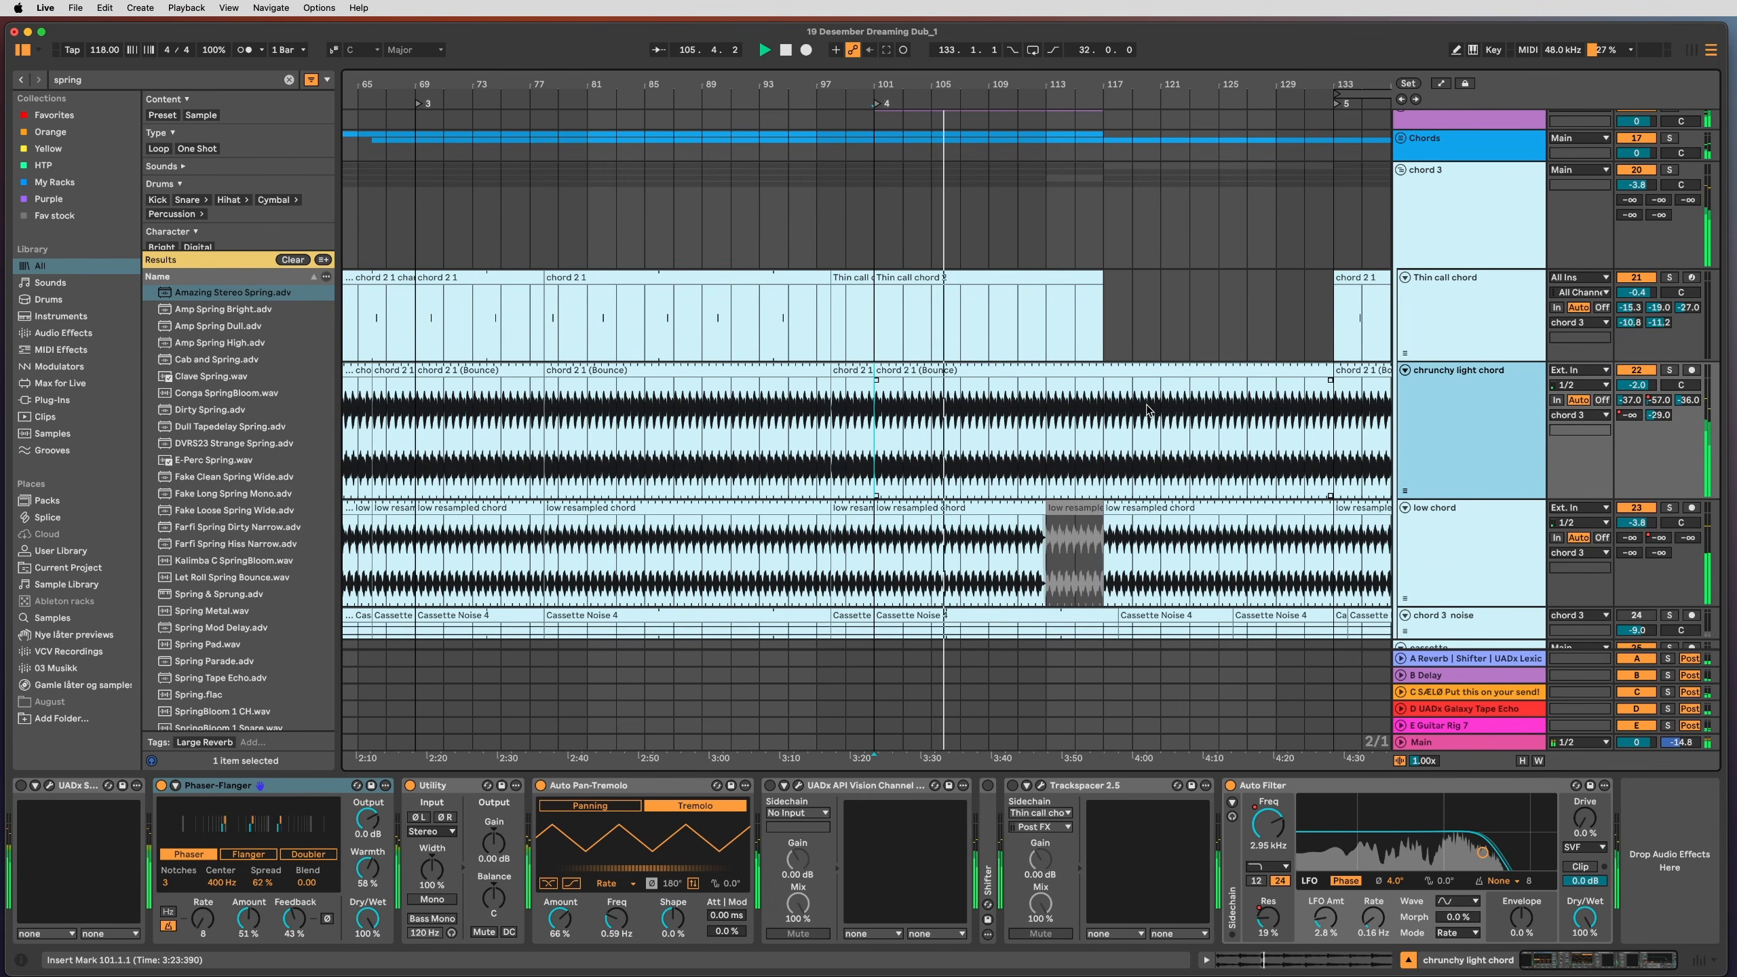
pyautogui.click(1080, 441)
pyautogui.click(925, 366)
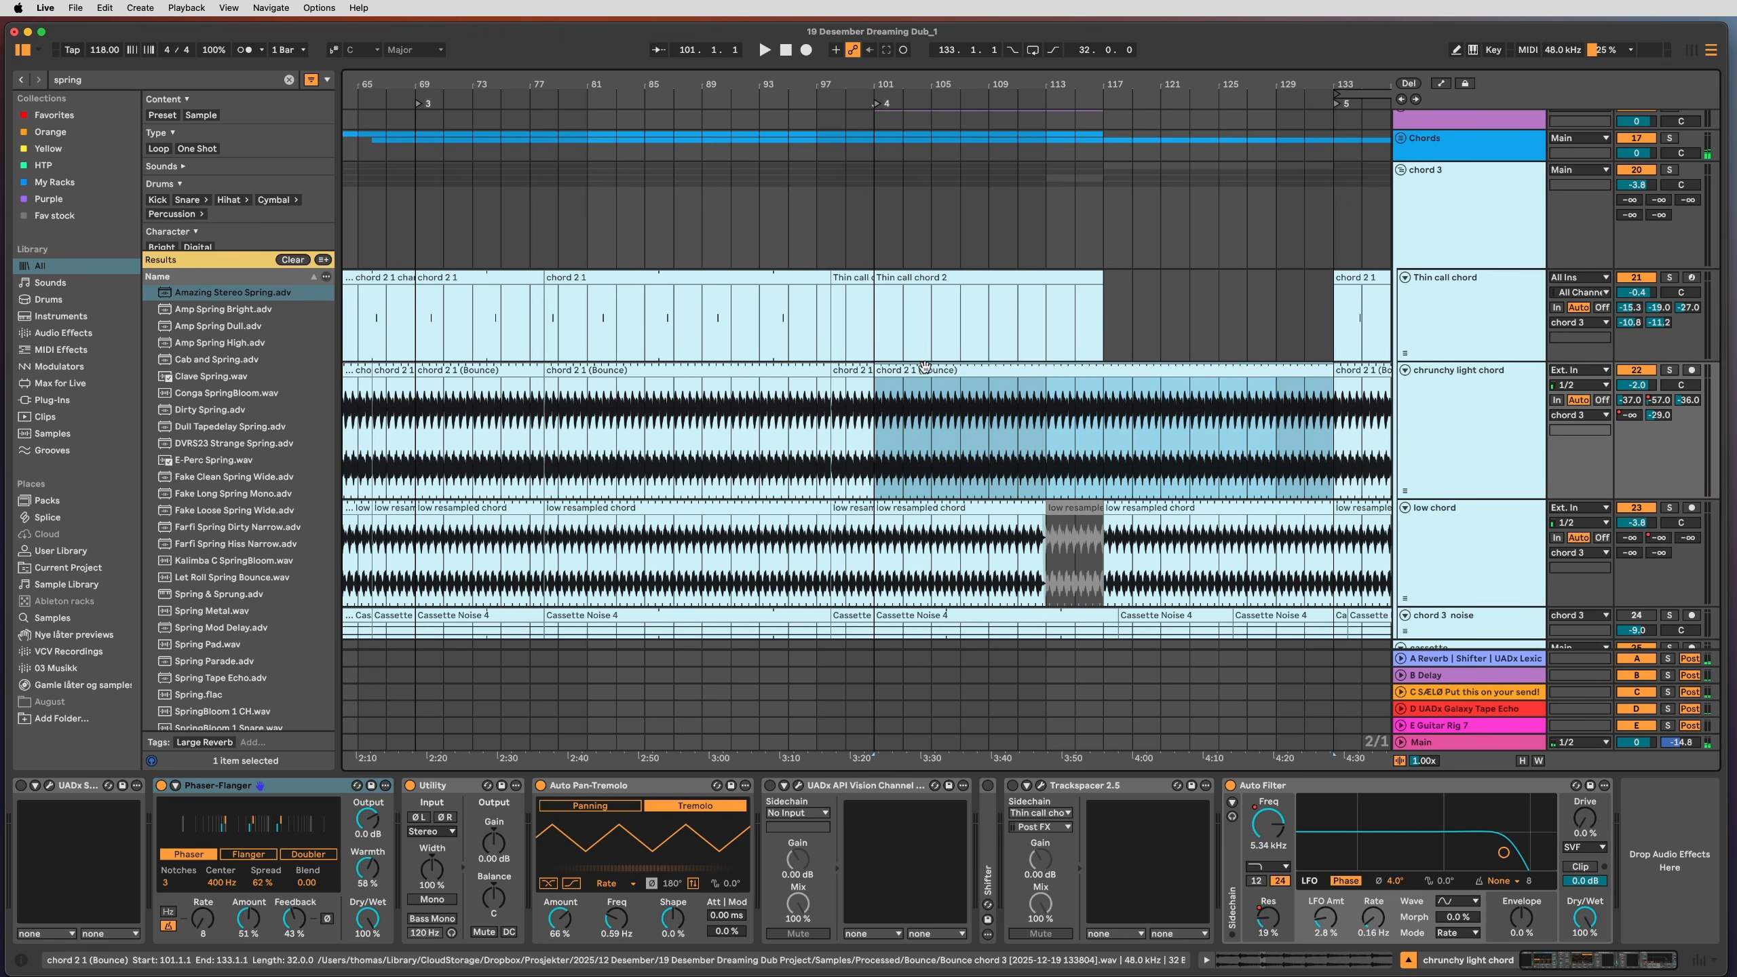
# Step: Open the clip's sample editor, zoom around bar 5 and out again, and undo a trial loop
pyautogui.doubleClick(924, 368)
pyautogui.moveTo(887, 531); pyautogui.dragTo(885, 483)
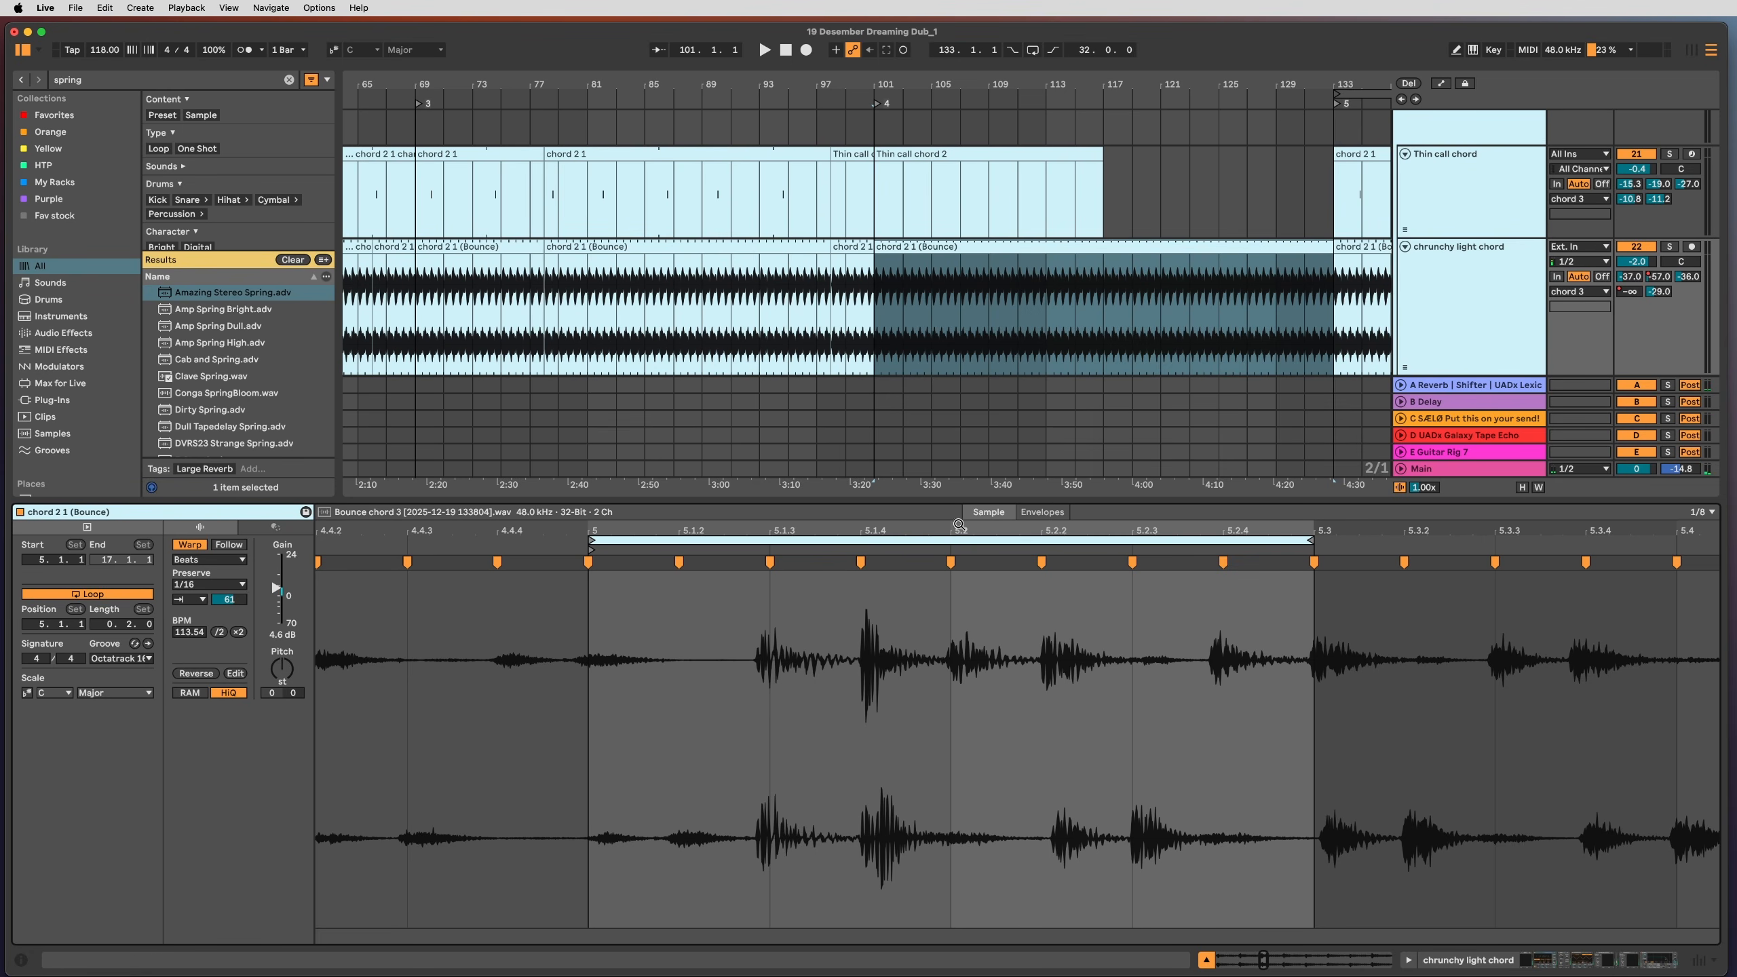
pyautogui.moveTo(959, 524); pyautogui.dragTo(959, 424)
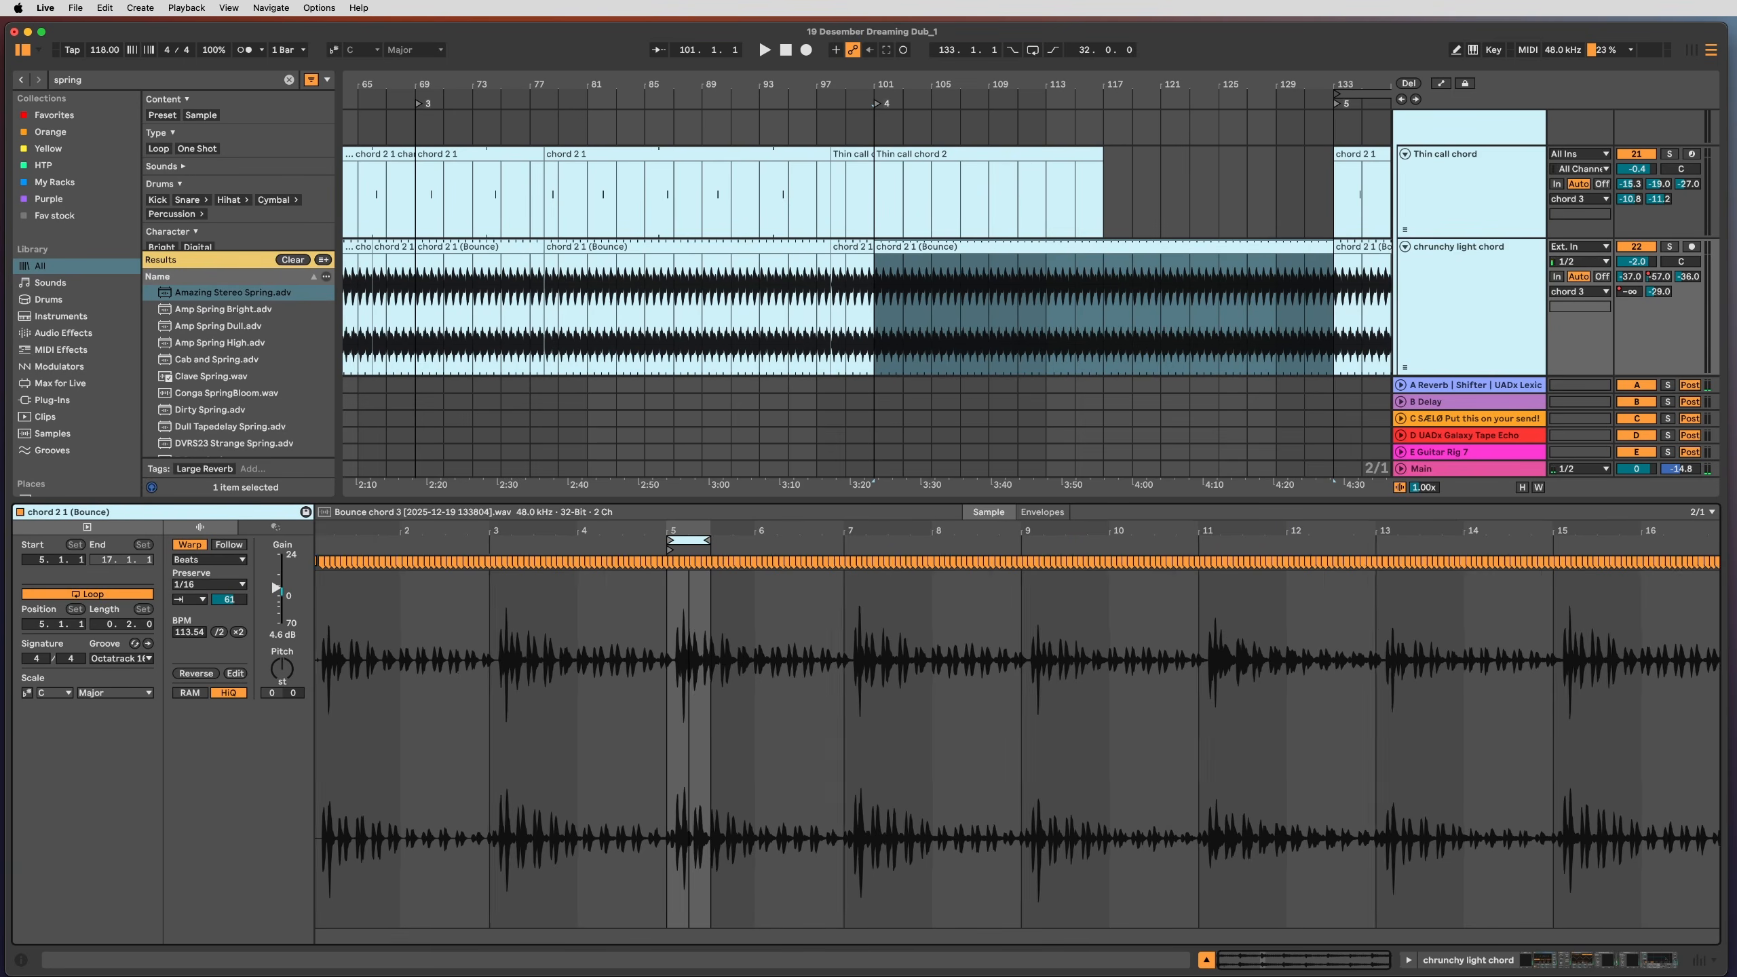
pyautogui.click(649, 635)
pyautogui.press('super+a')
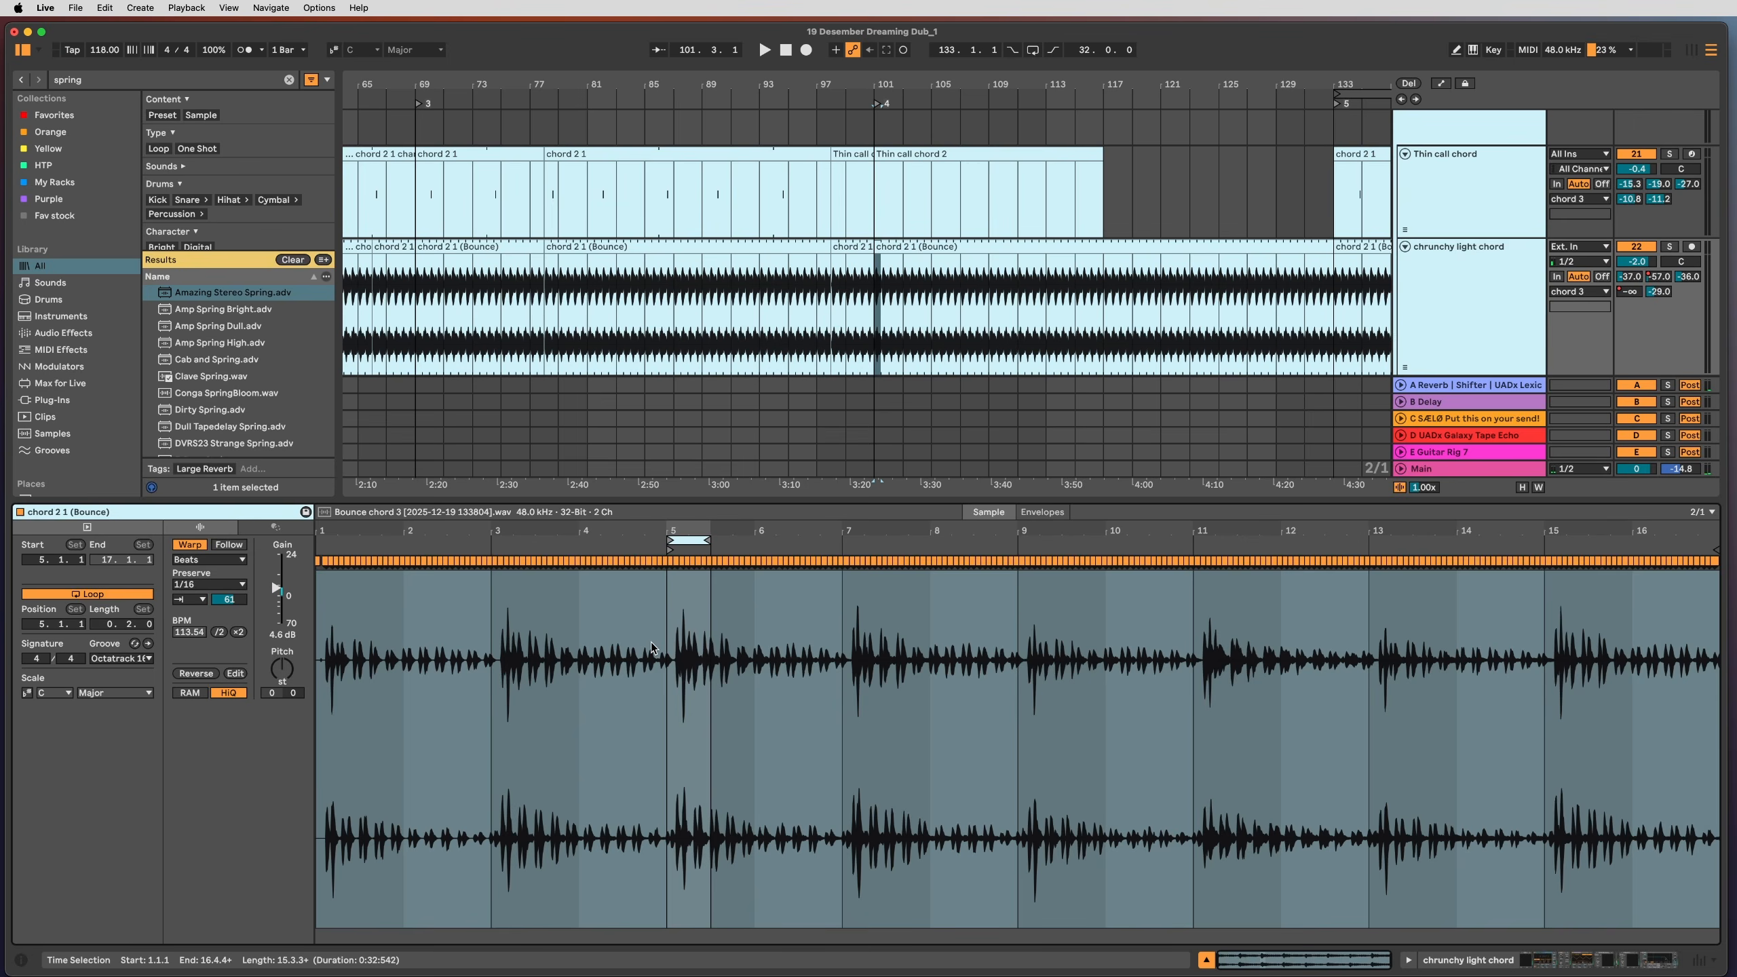
pyautogui.press('super+l')
pyautogui.press('super+z')
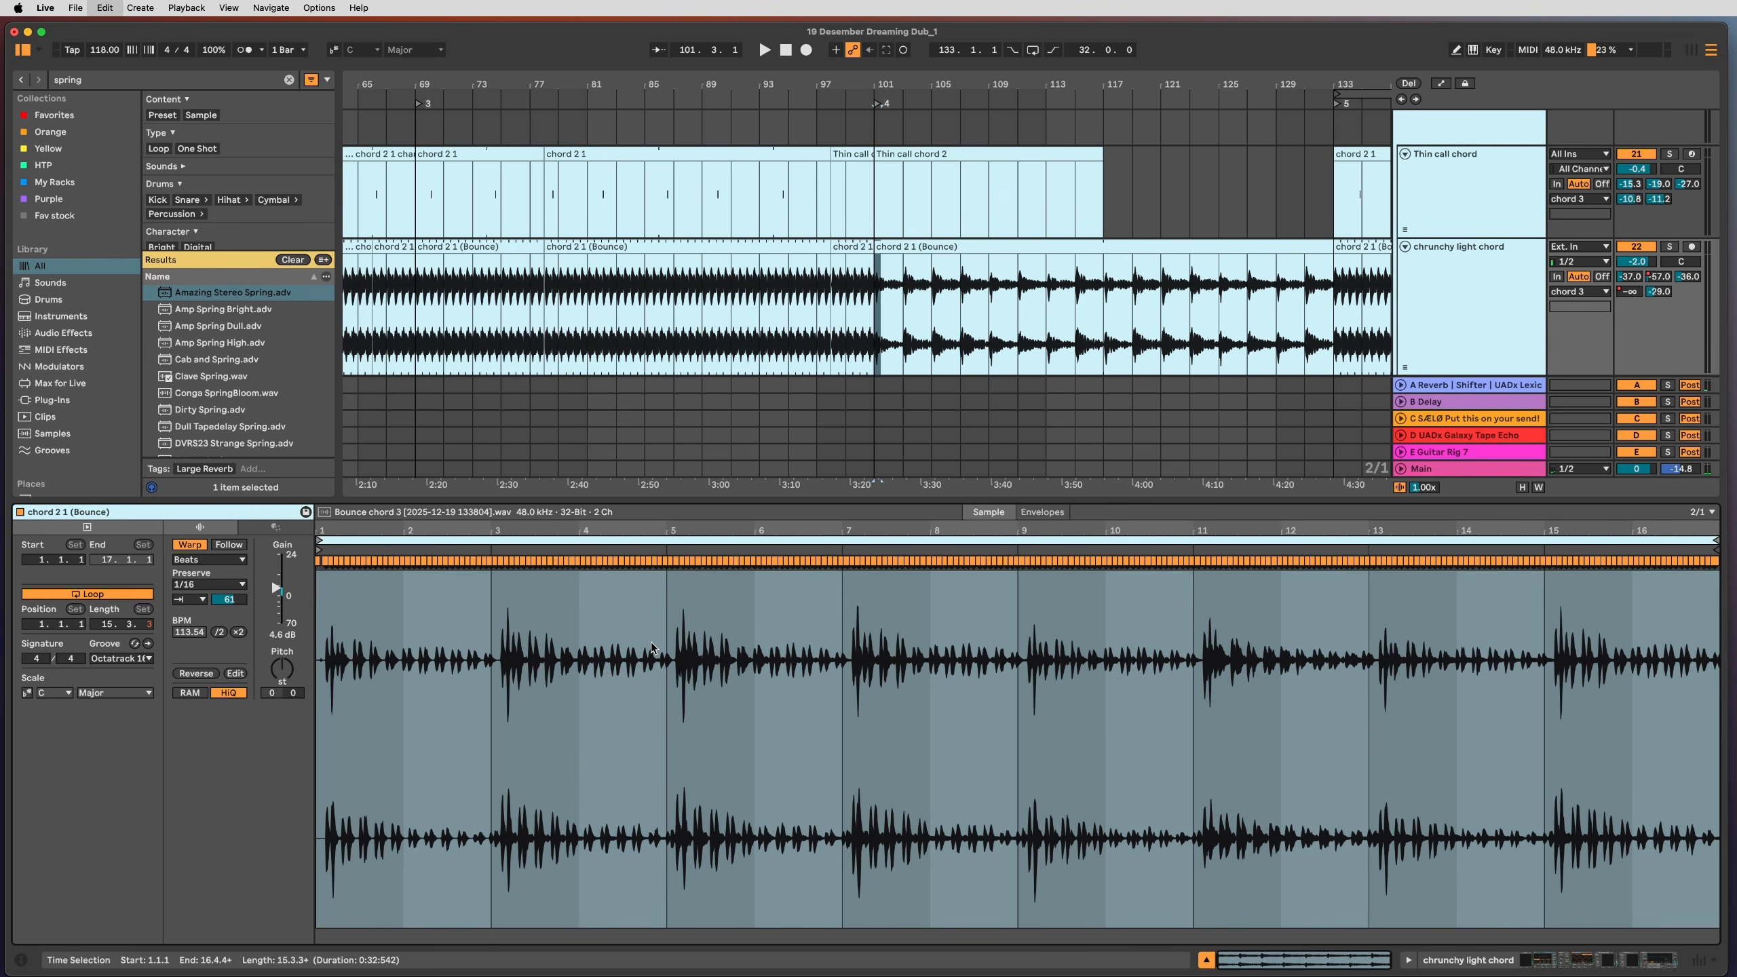
# Step: Zoom into the warp markers around 5.1.3 and check the warp segment tempo
pyautogui.click(676, 661)
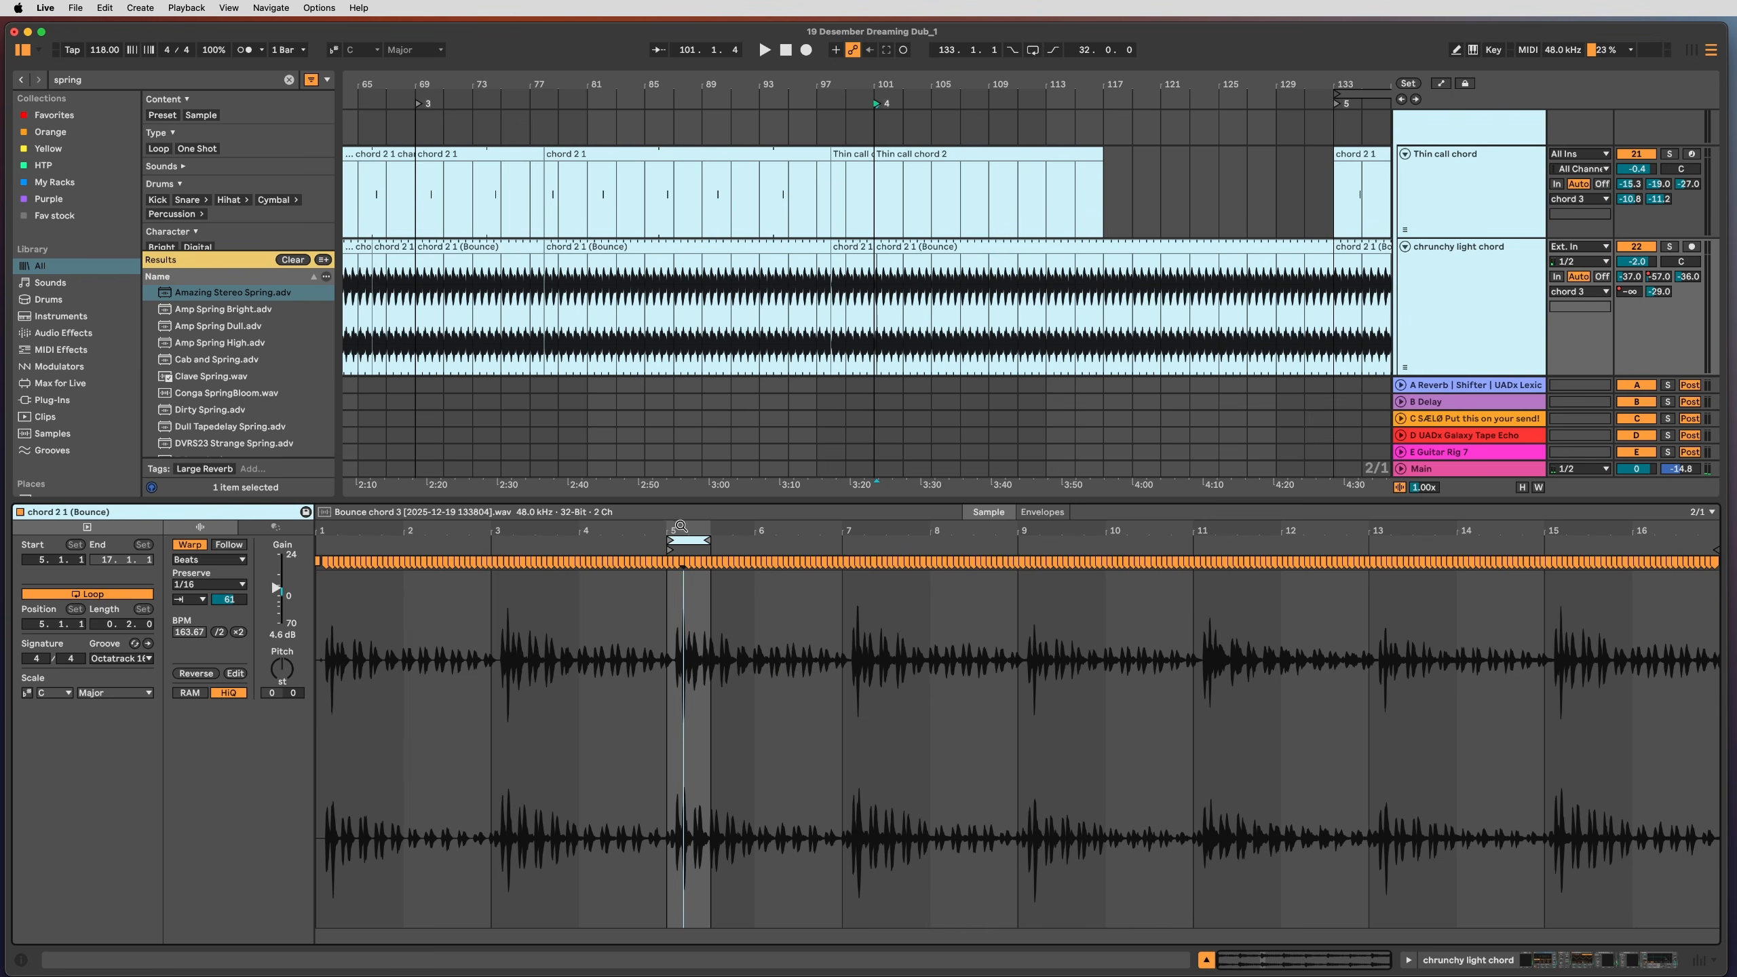
pyautogui.moveTo(681, 527); pyautogui.dragTo(716, 527)
pyautogui.click(722, 614)
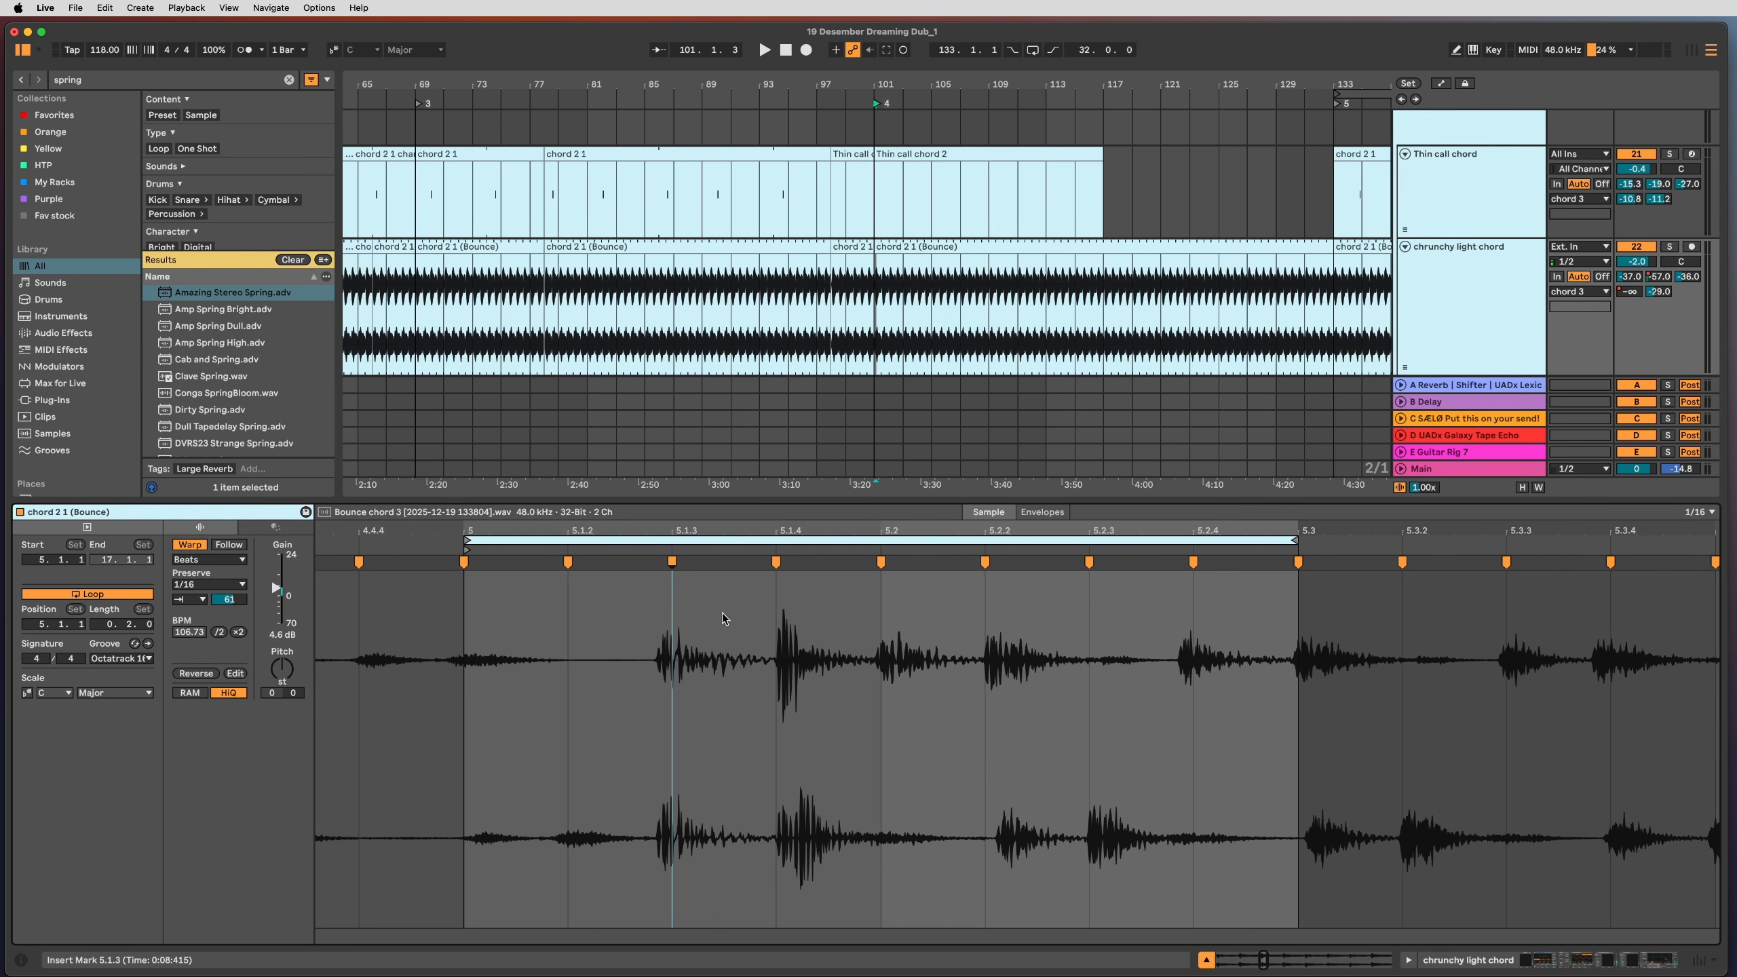
pyautogui.click(702, 662)
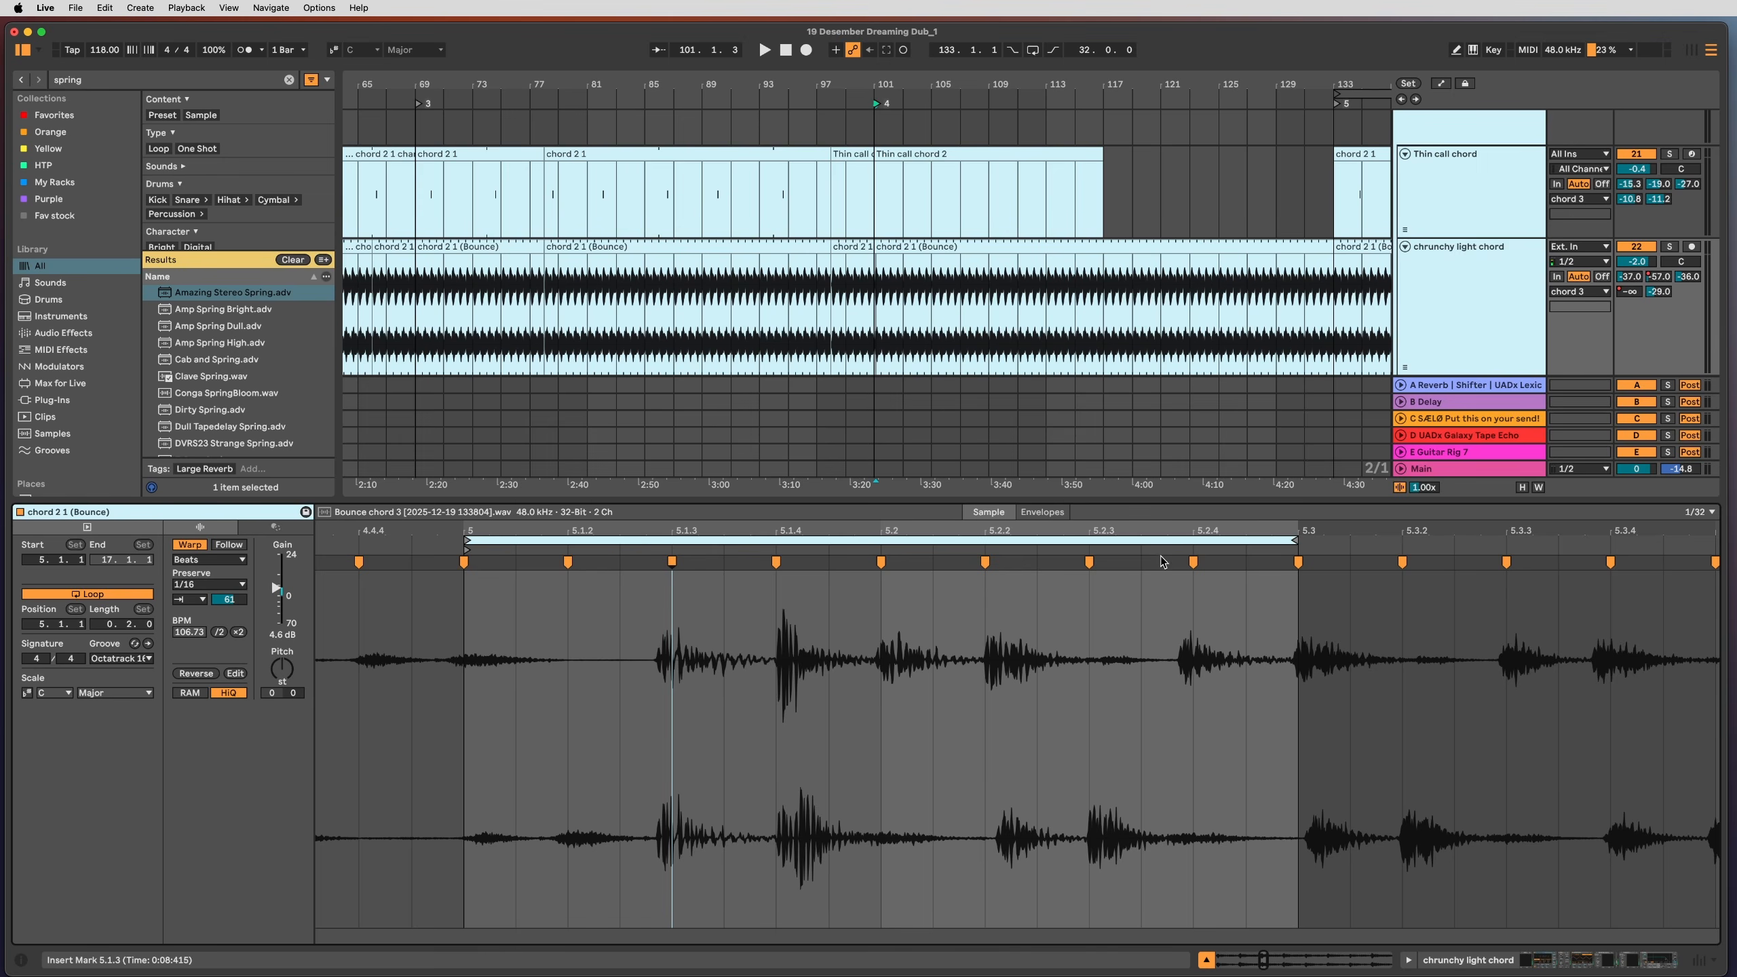
pyautogui.moveTo(1160, 537); pyautogui.dragTo(1244, 534)
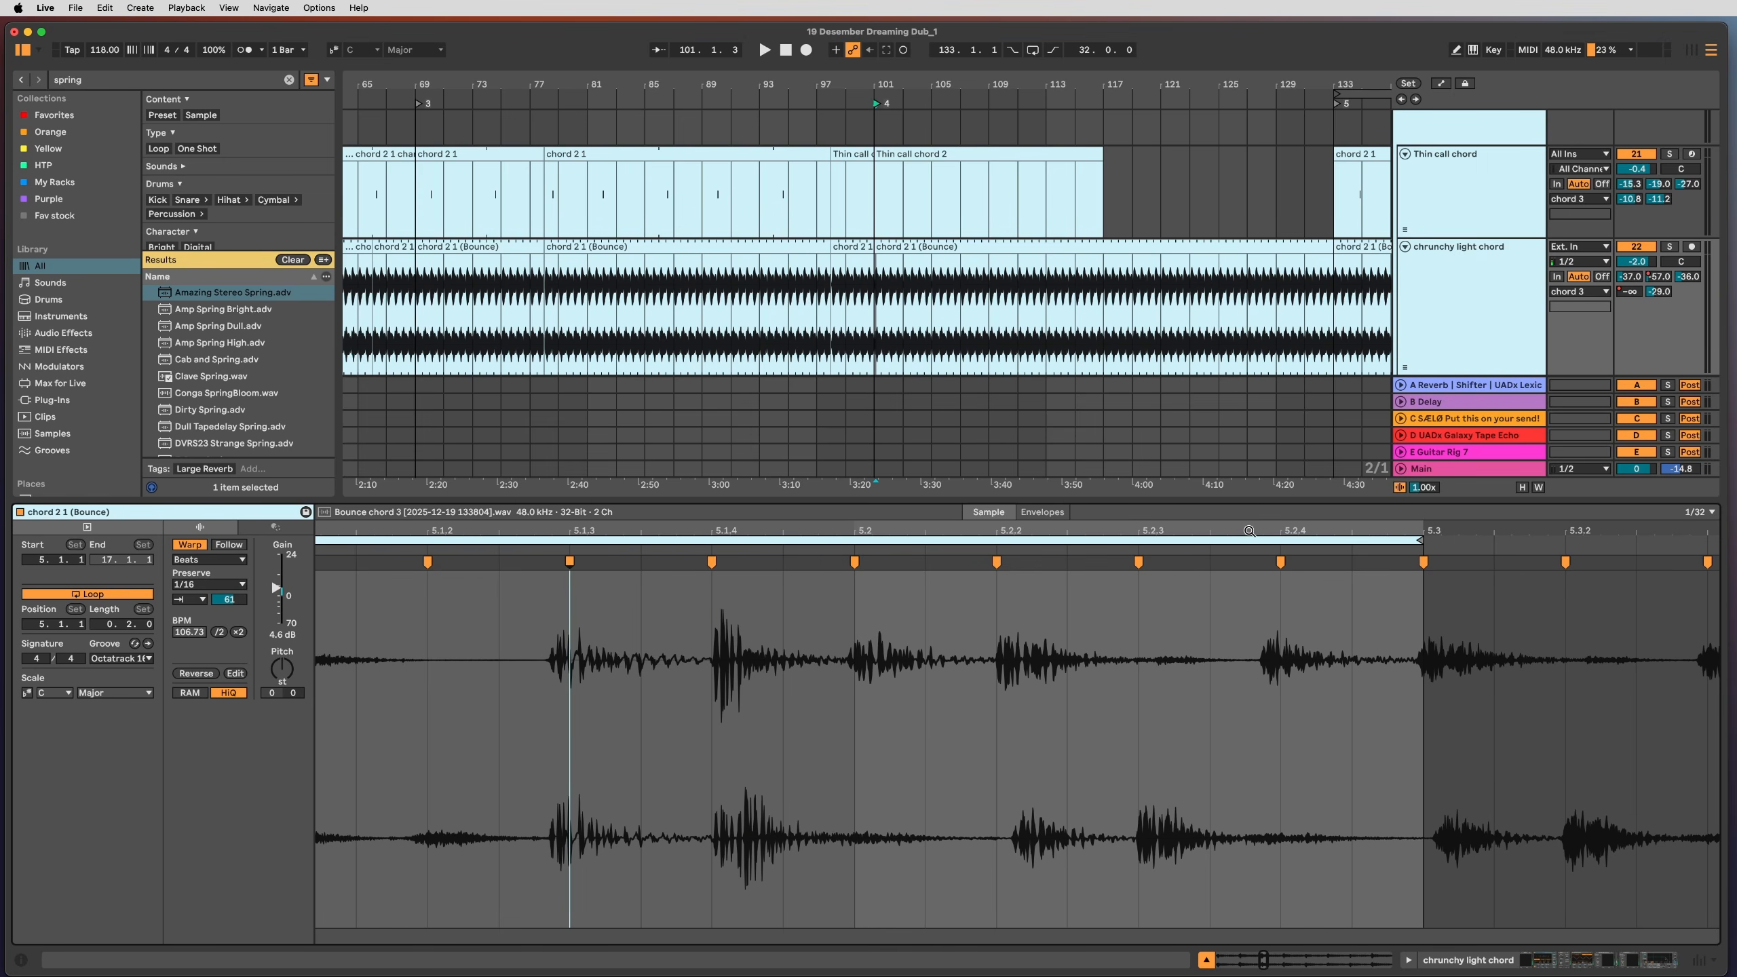
# Step: Reopen the chord 2 1 (Bounce) clip and browse the groove templates without changing the groove
pyautogui.hotkey('shift', 'Tab')
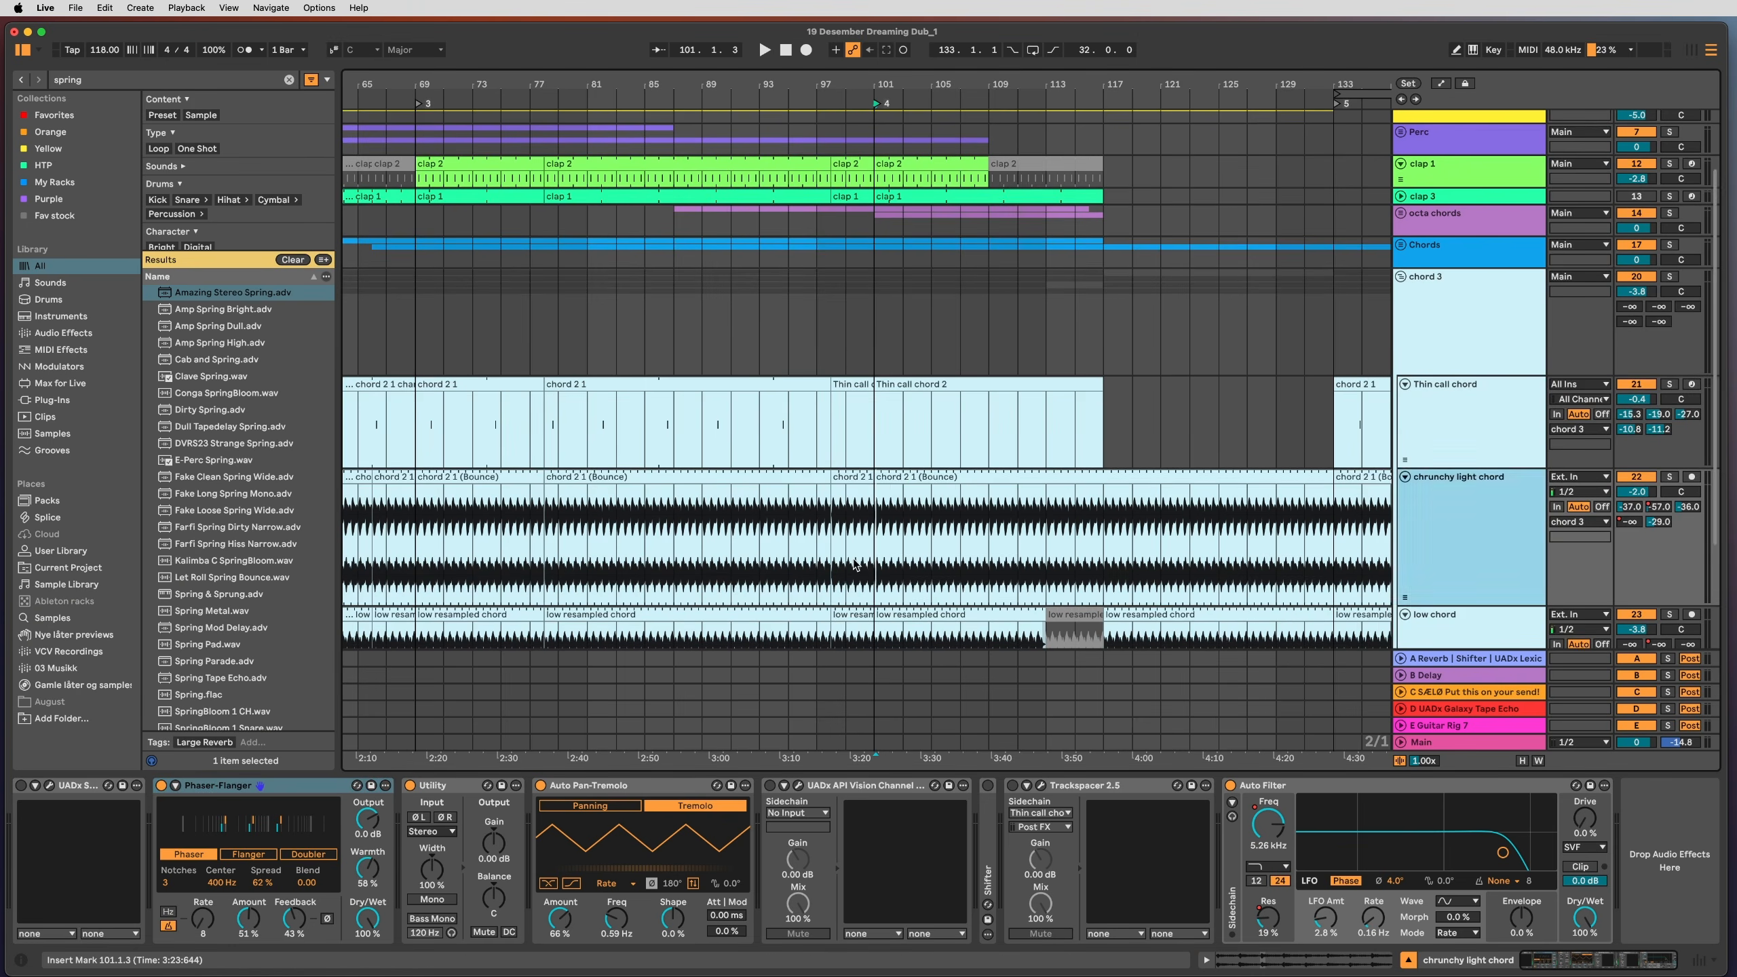
pyautogui.doubleClick(899, 488)
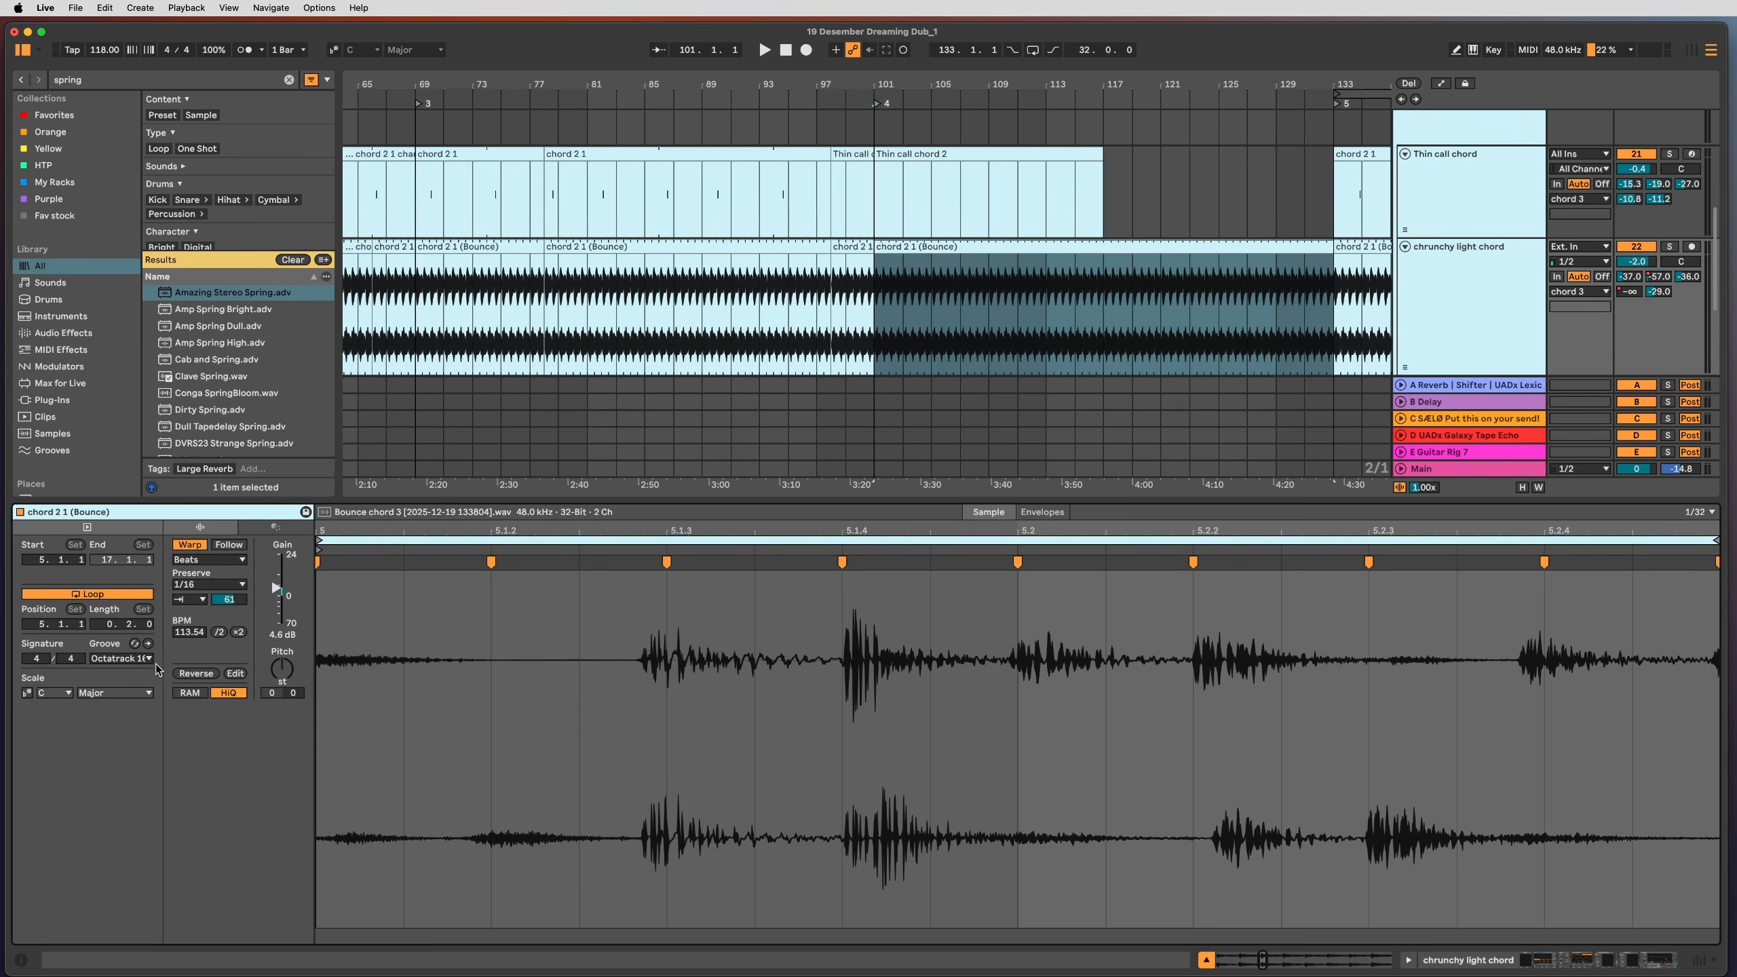
pyautogui.click(138, 660)
pyautogui.click(182, 727)
# Step: Return to Device View and show the chrunchy light chord's effect chain with the Phaser-Flanger focused
pyautogui.doubleClick(1520, 297)
pyautogui.click(882, 554)
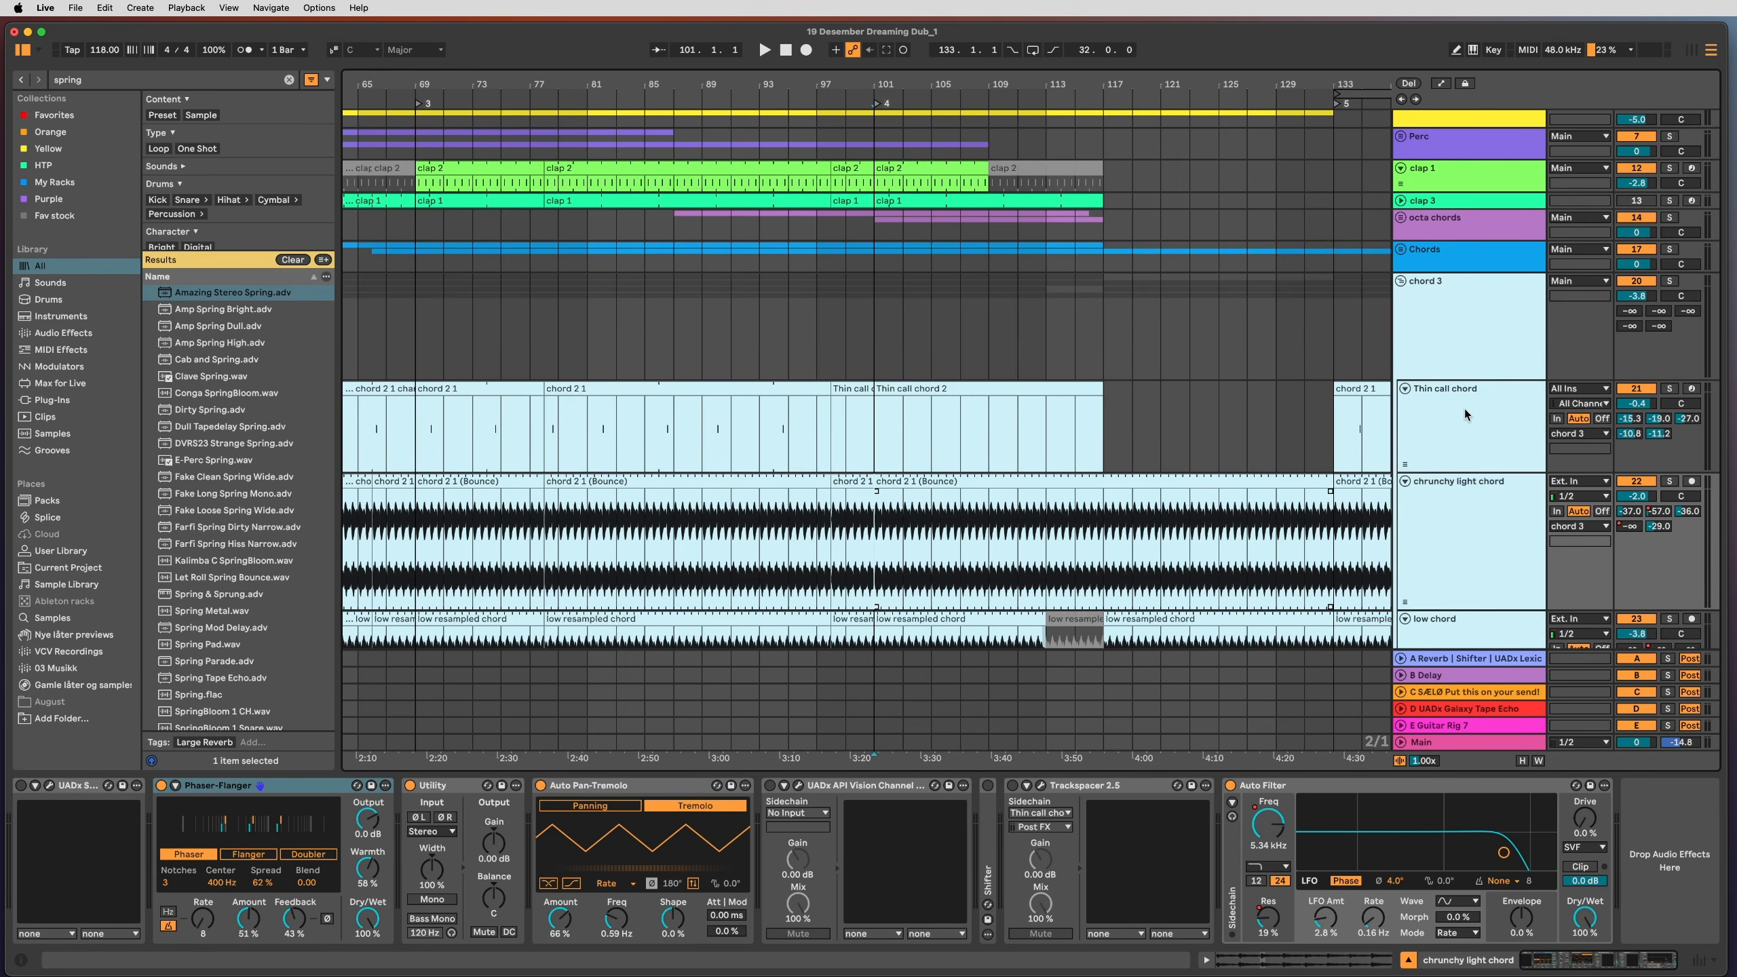
pyautogui.click(1504, 328)
pyautogui.click(1465, 514)
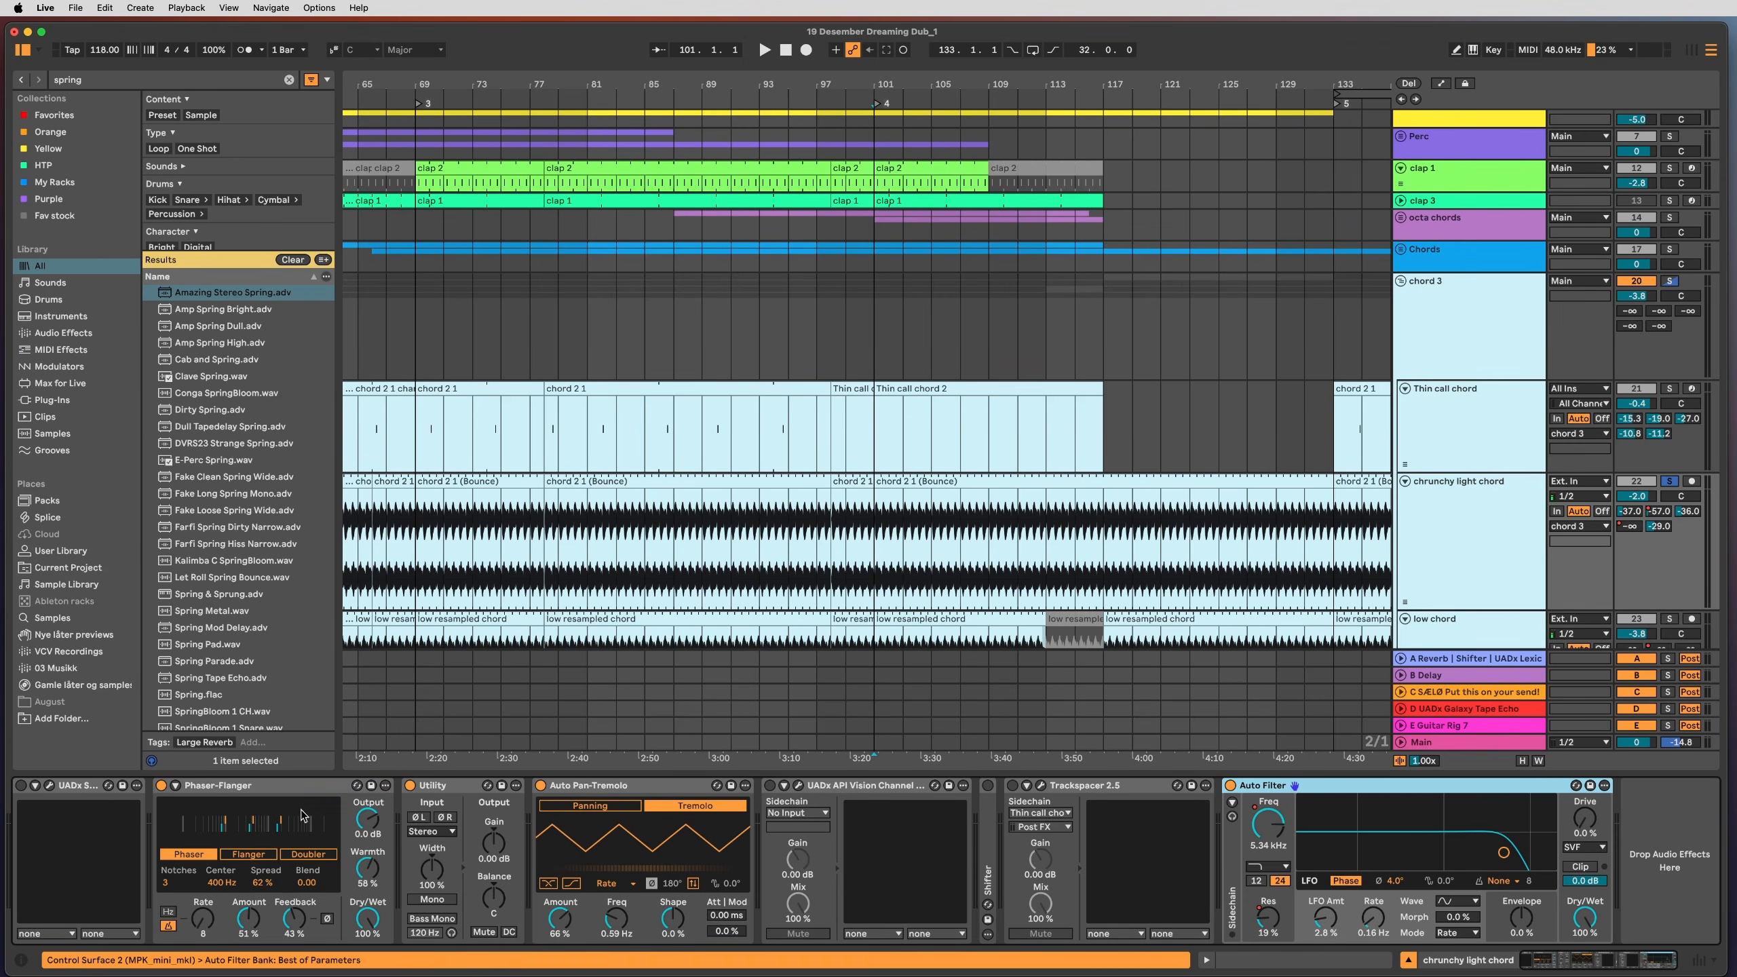
pyautogui.click(210, 788)
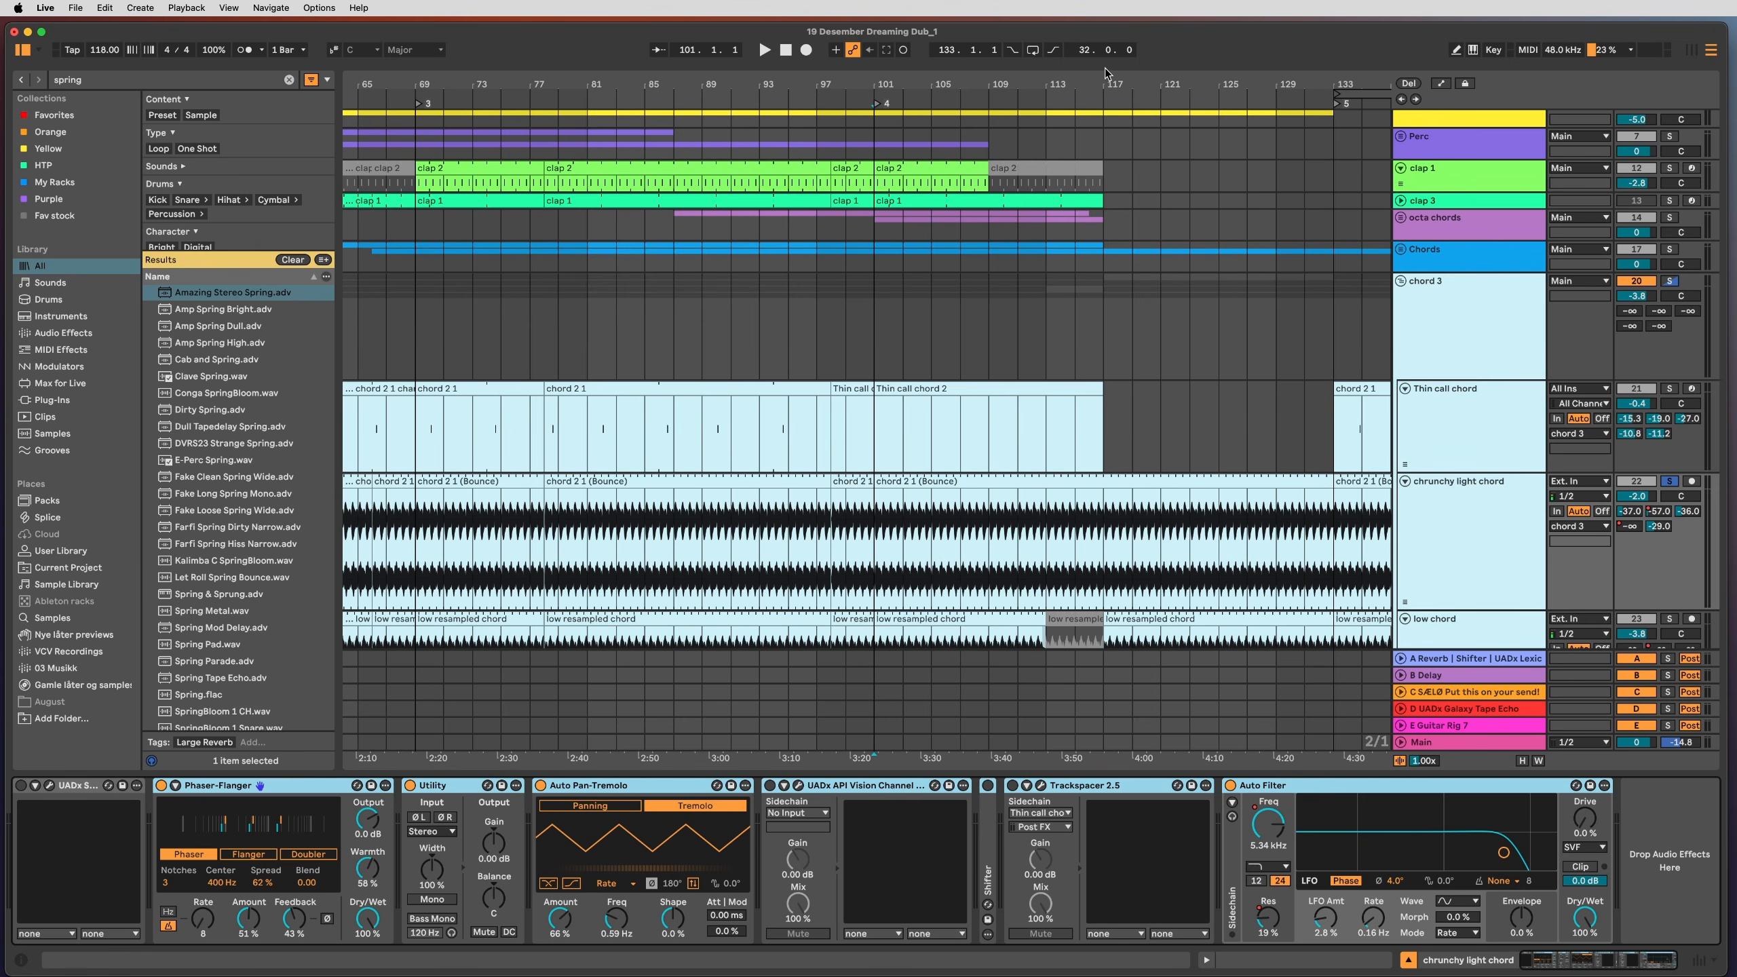
# Step: Zoom the ruler, set the playback start to bar 69, and focus the Auto Filter
pyautogui.moveTo(1103, 79); pyautogui.dragTo(1047, 82)
pyautogui.scroll(-5, 1334, 556)
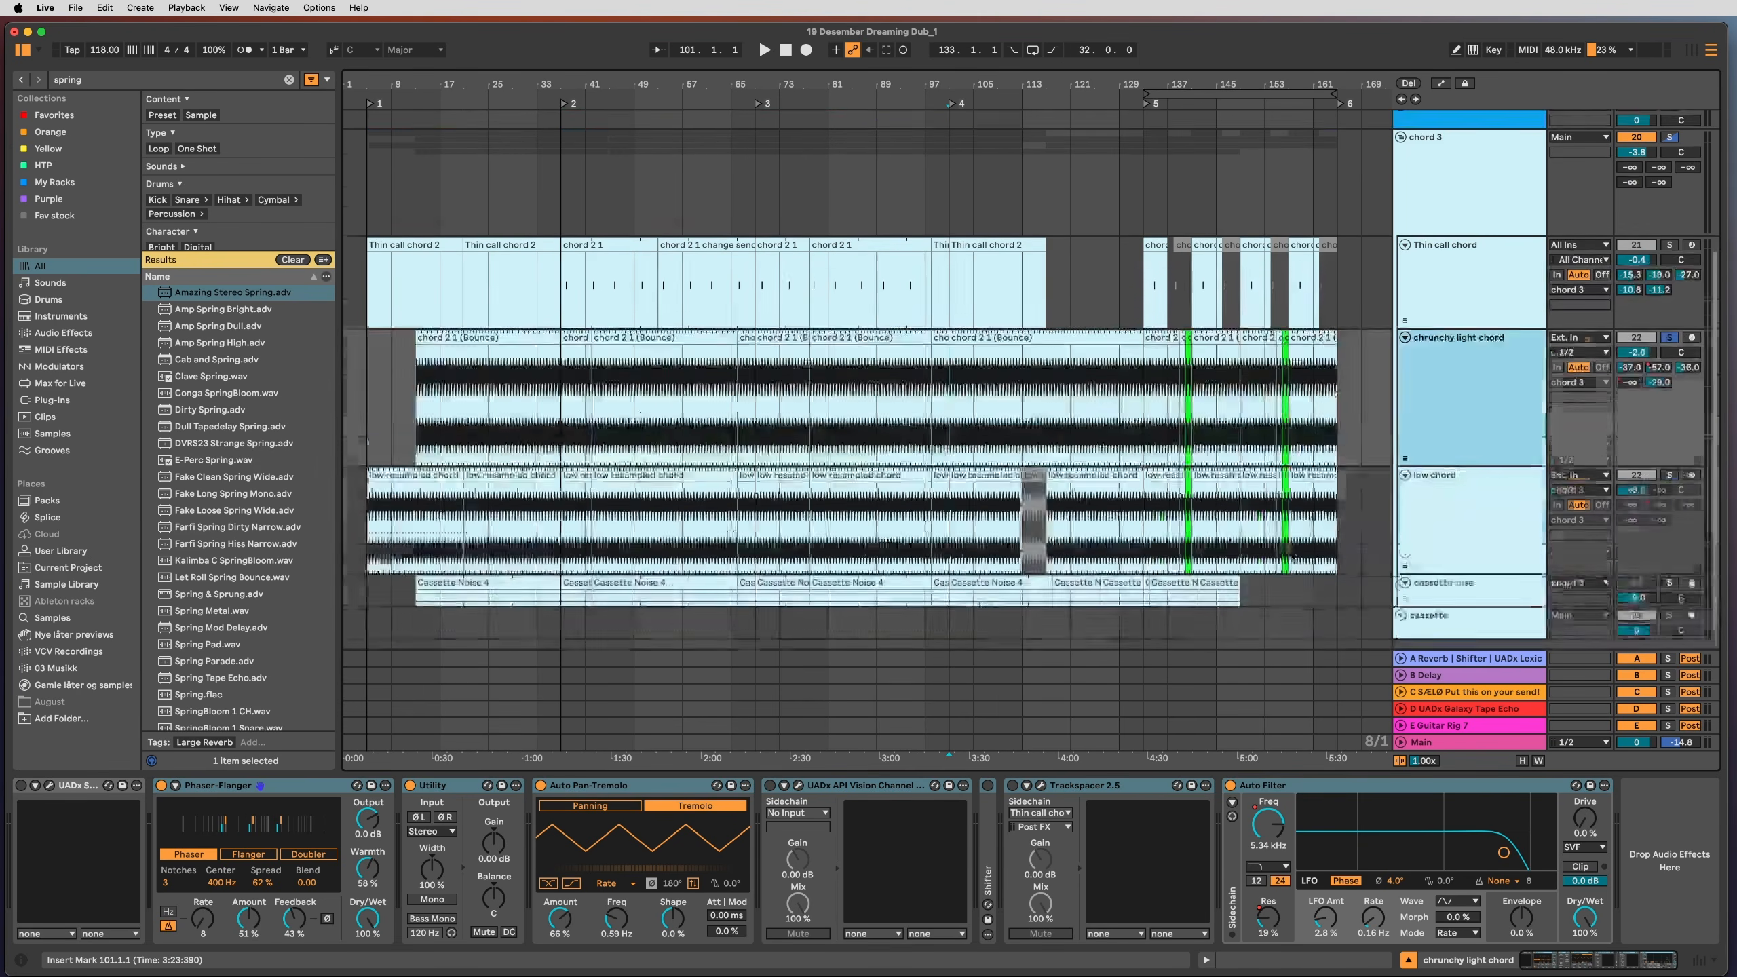
pyautogui.scroll(3, 1334, 558)
pyautogui.click(759, 103)
pyautogui.moveTo(796, 81); pyautogui.dragTo(796, 165)
pyautogui.click(1292, 789)
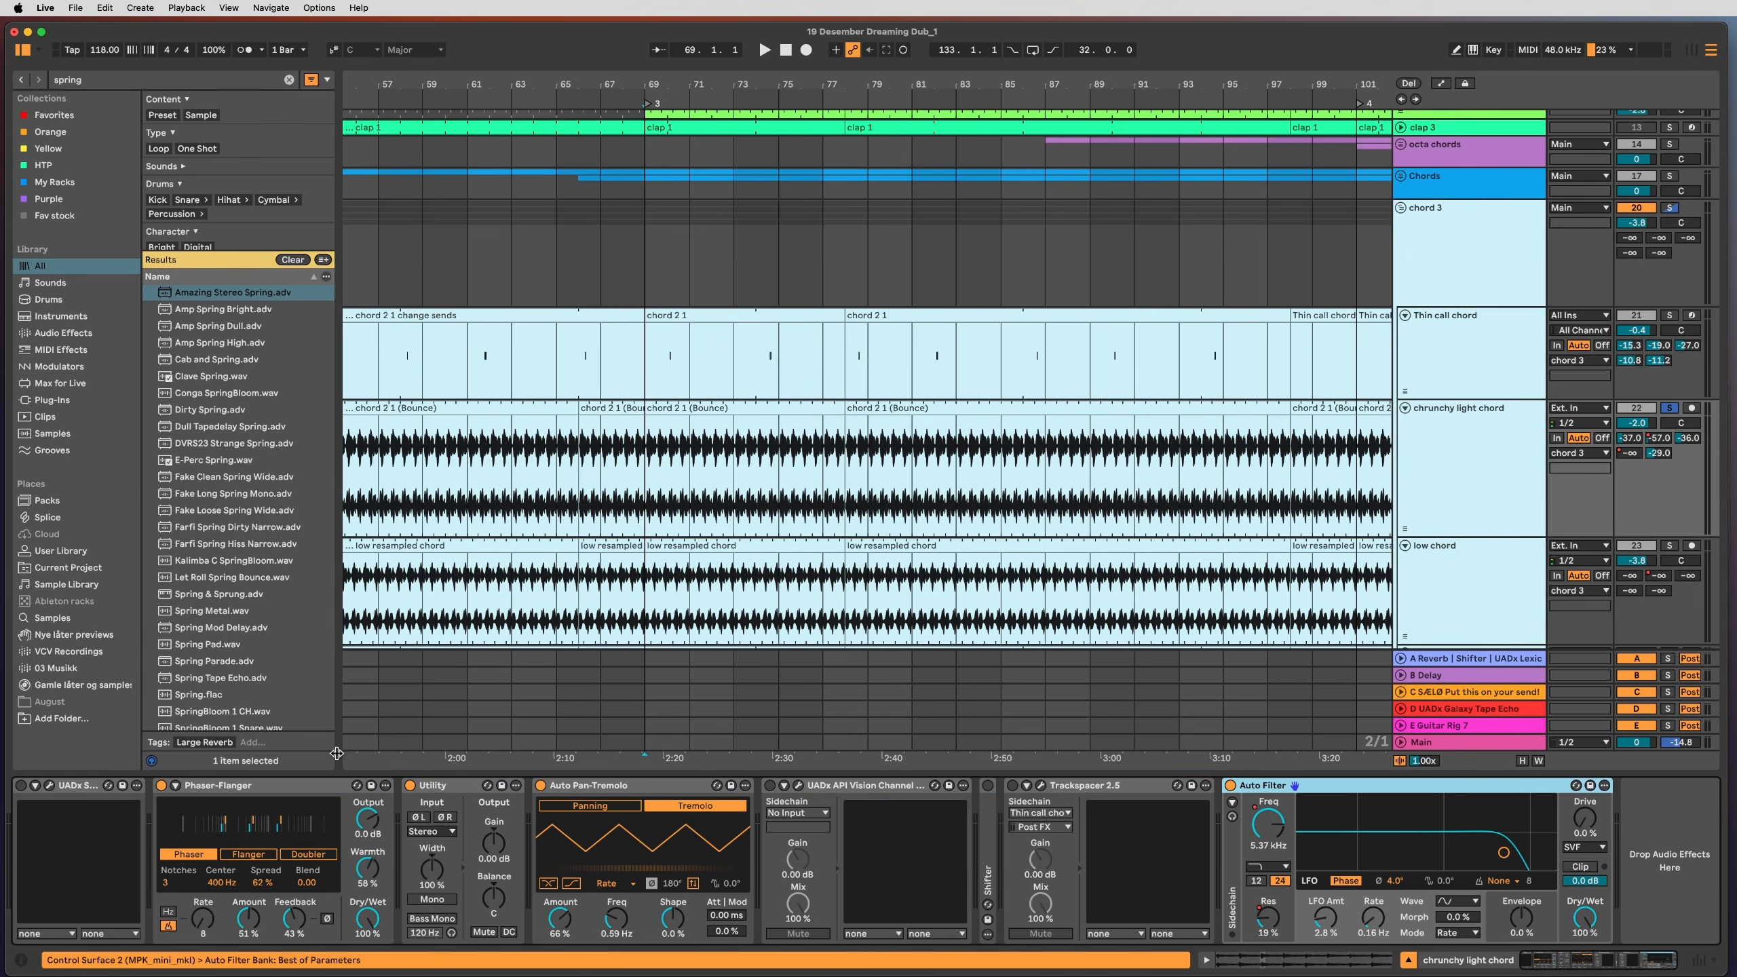
# Step: Play from bar 69 with the chrunchy light chord track selected
pyautogui.click(205, 786)
pyautogui.press('space')
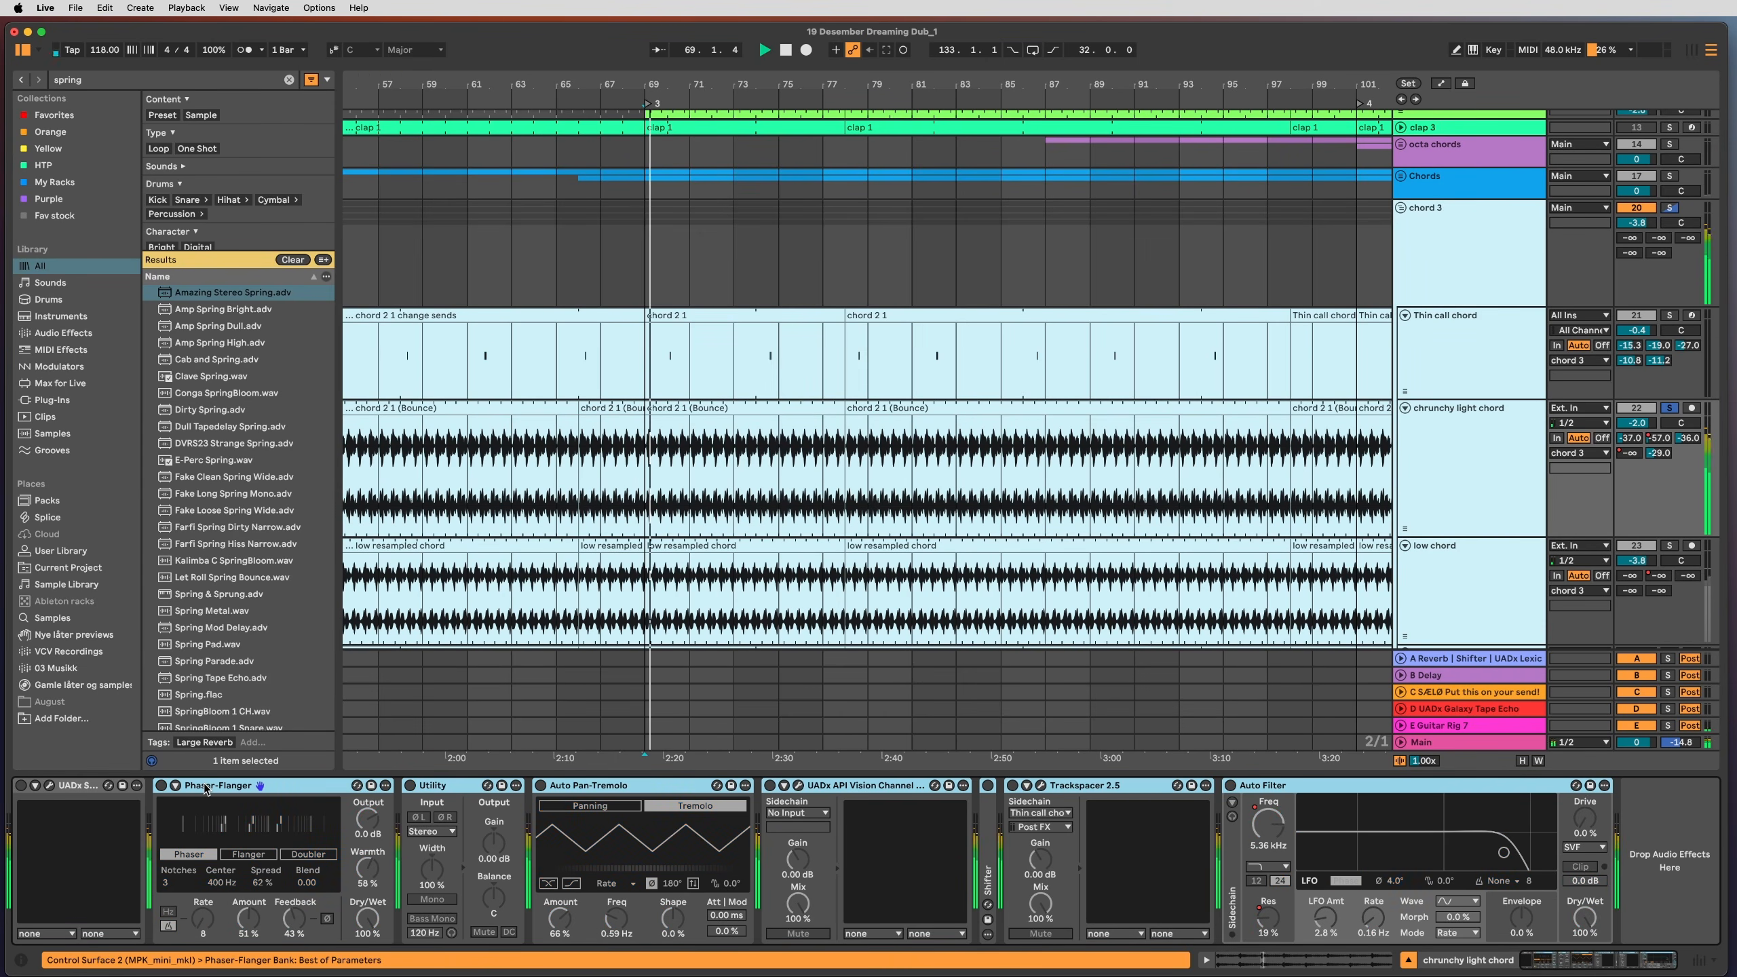
pyautogui.click(1404, 490)
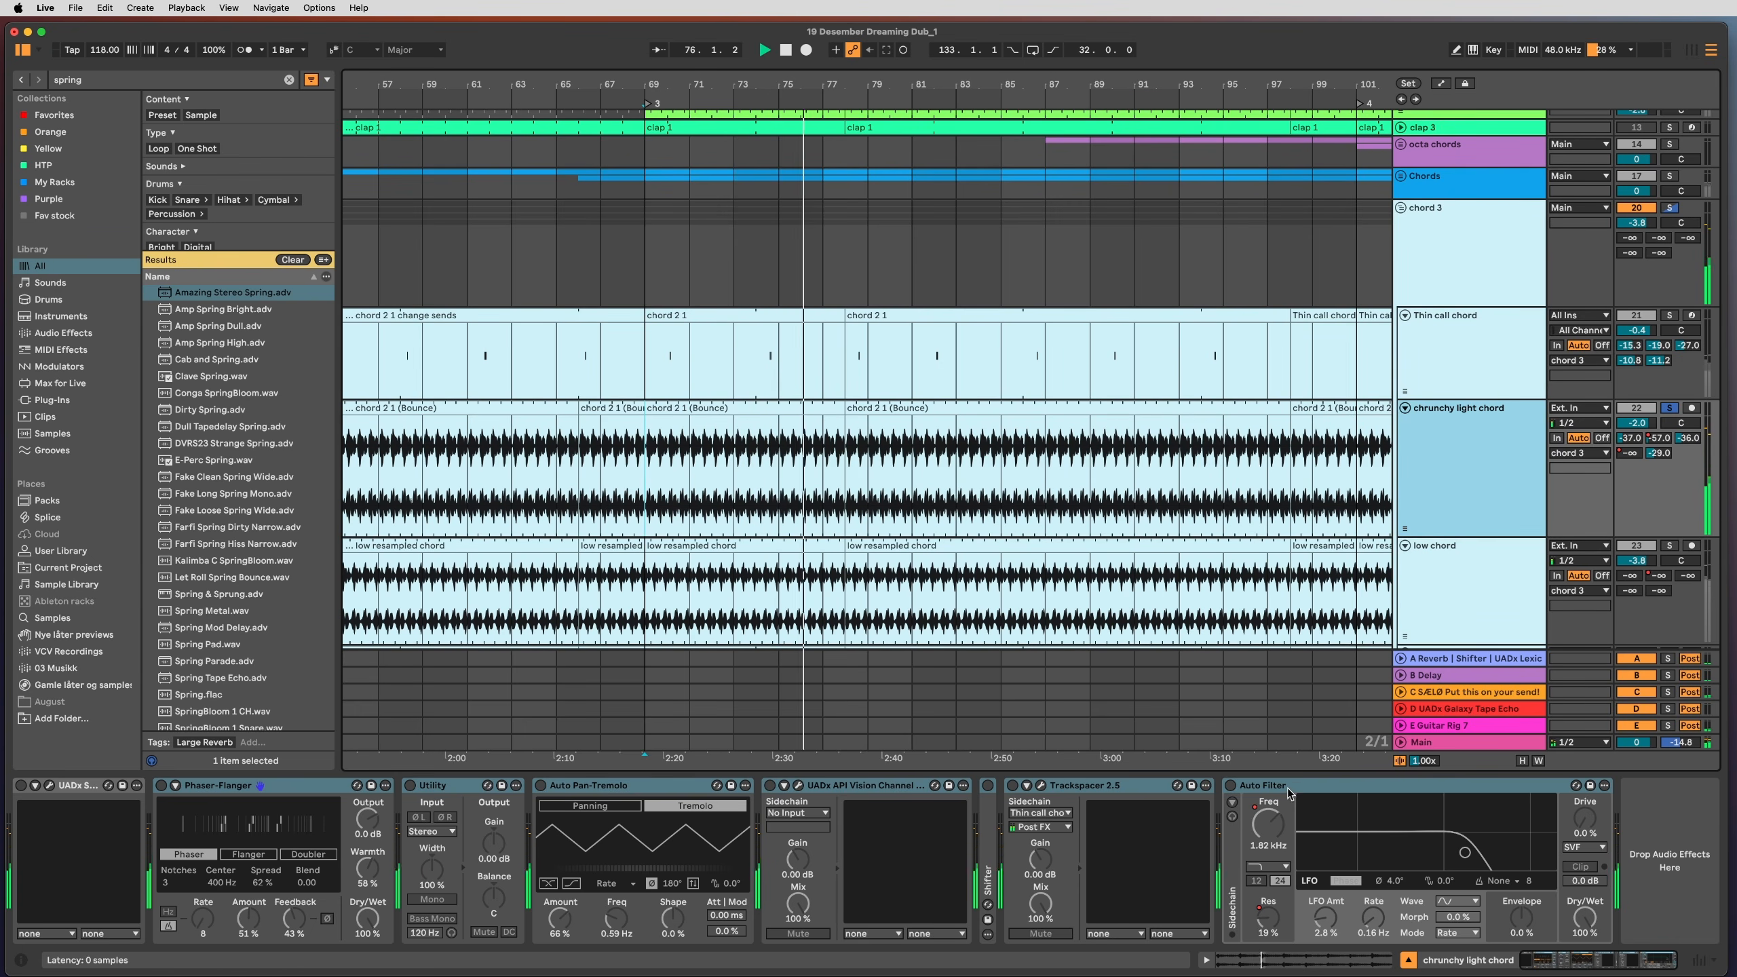
# Step: Switch on the Phaser-Flanger and Auto Pan-Tremolo effects and restart playback from the start marker
pyautogui.click(144, 793)
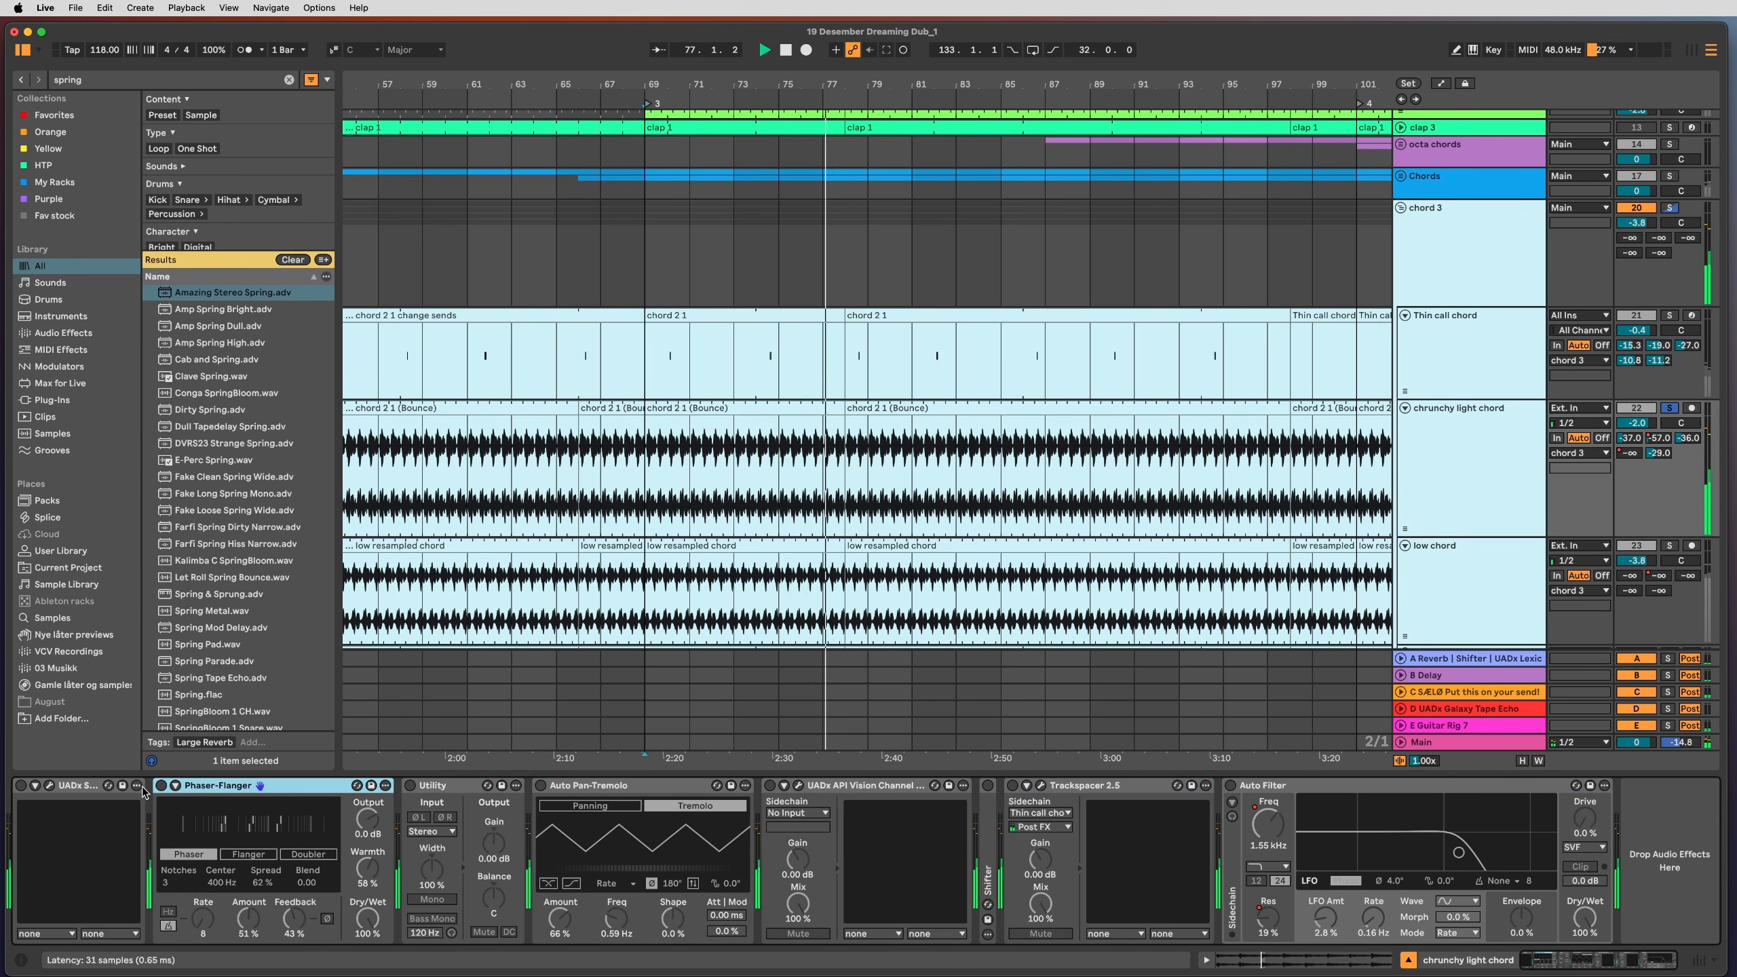
pyautogui.click(162, 785)
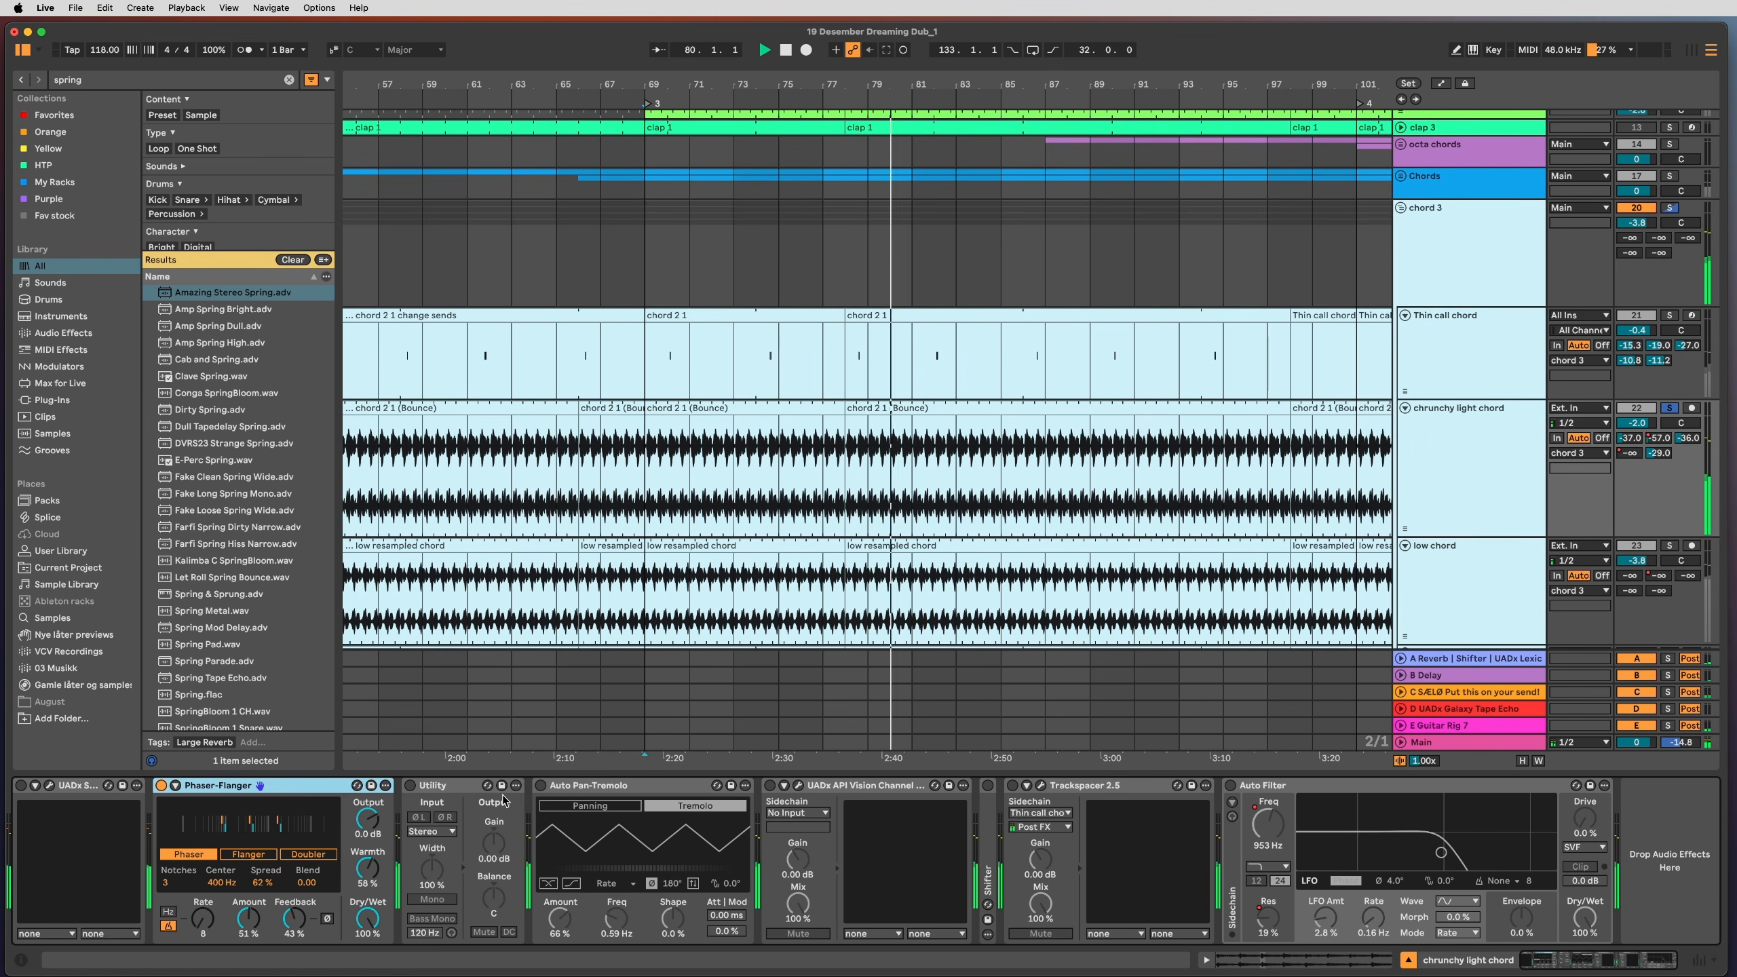
pyautogui.click(540, 785)
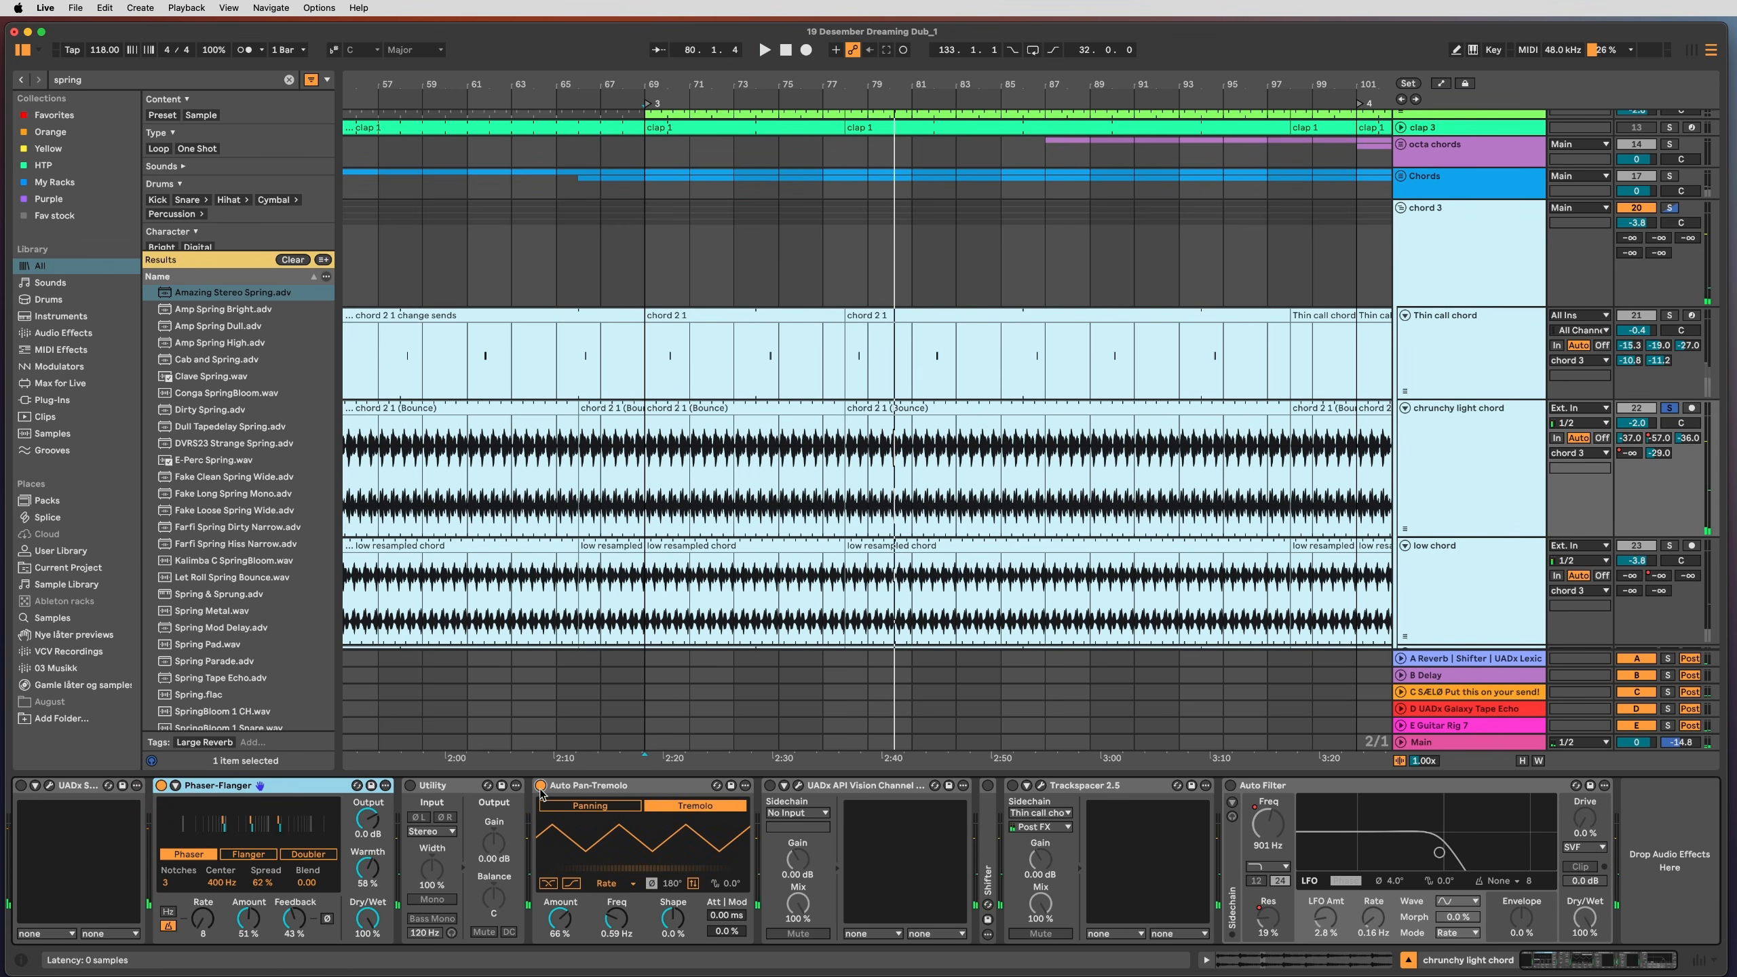
pyautogui.press('space')
pyautogui.press('space')
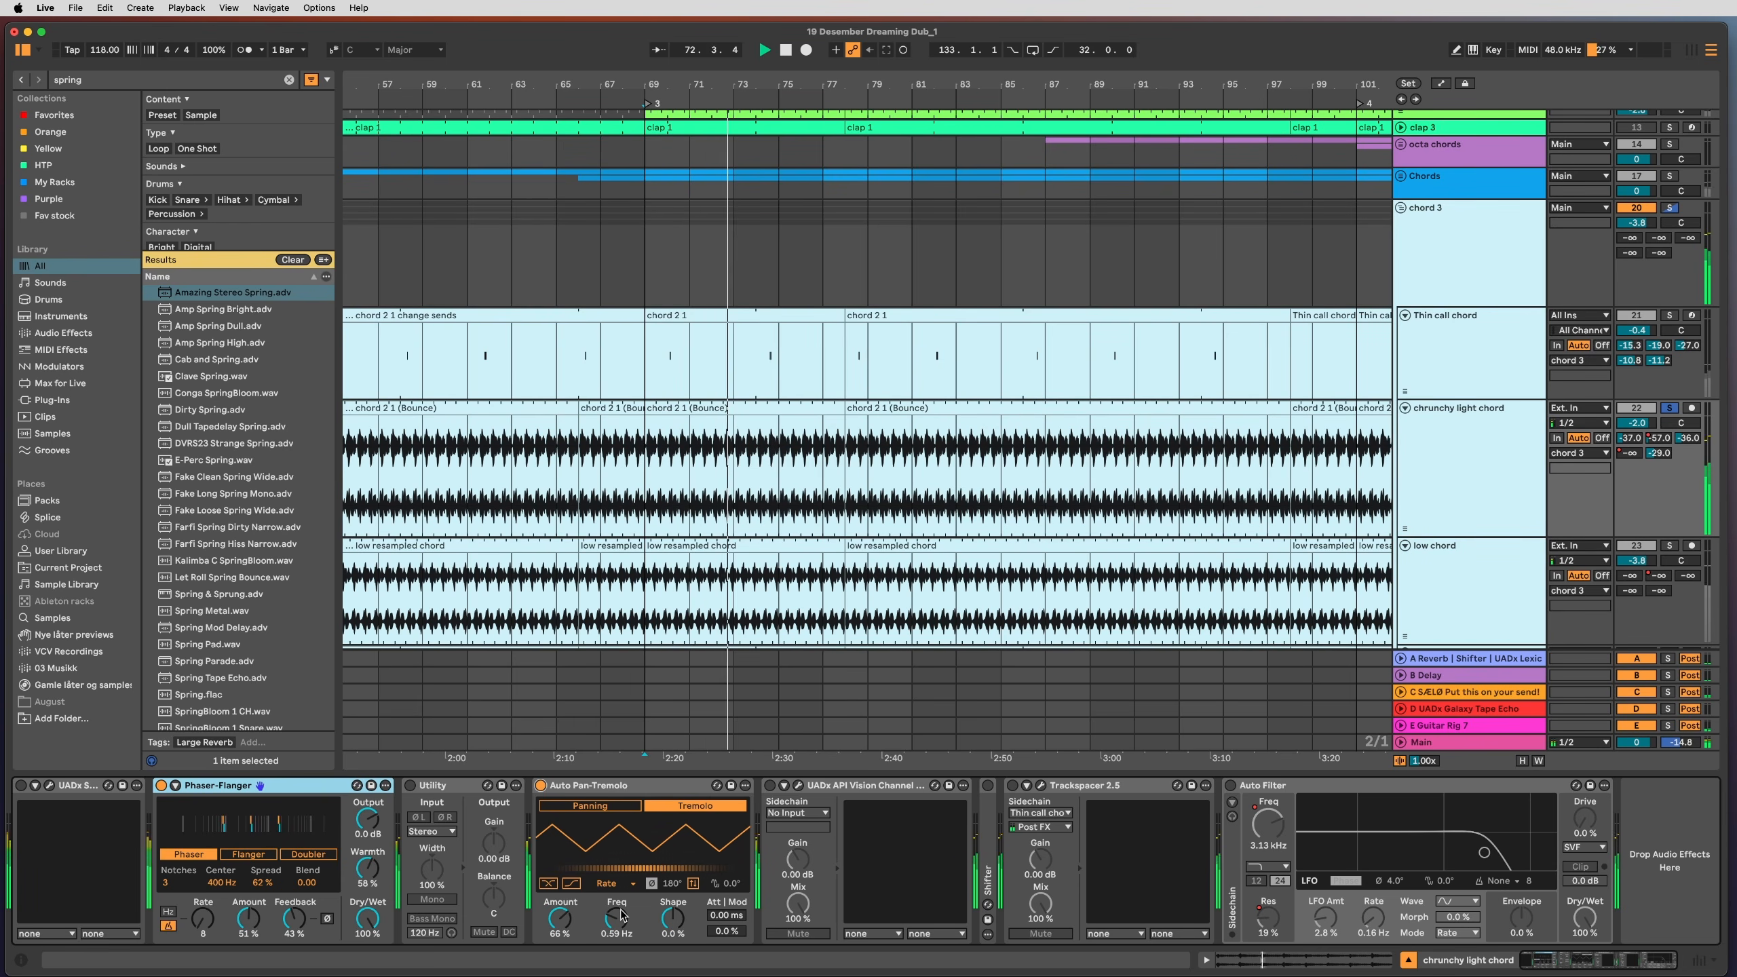
# Step: Enable Trackspacer on the chrunchy light chord track with Thin call chord as its sidechain source
pyautogui.click(799, 787)
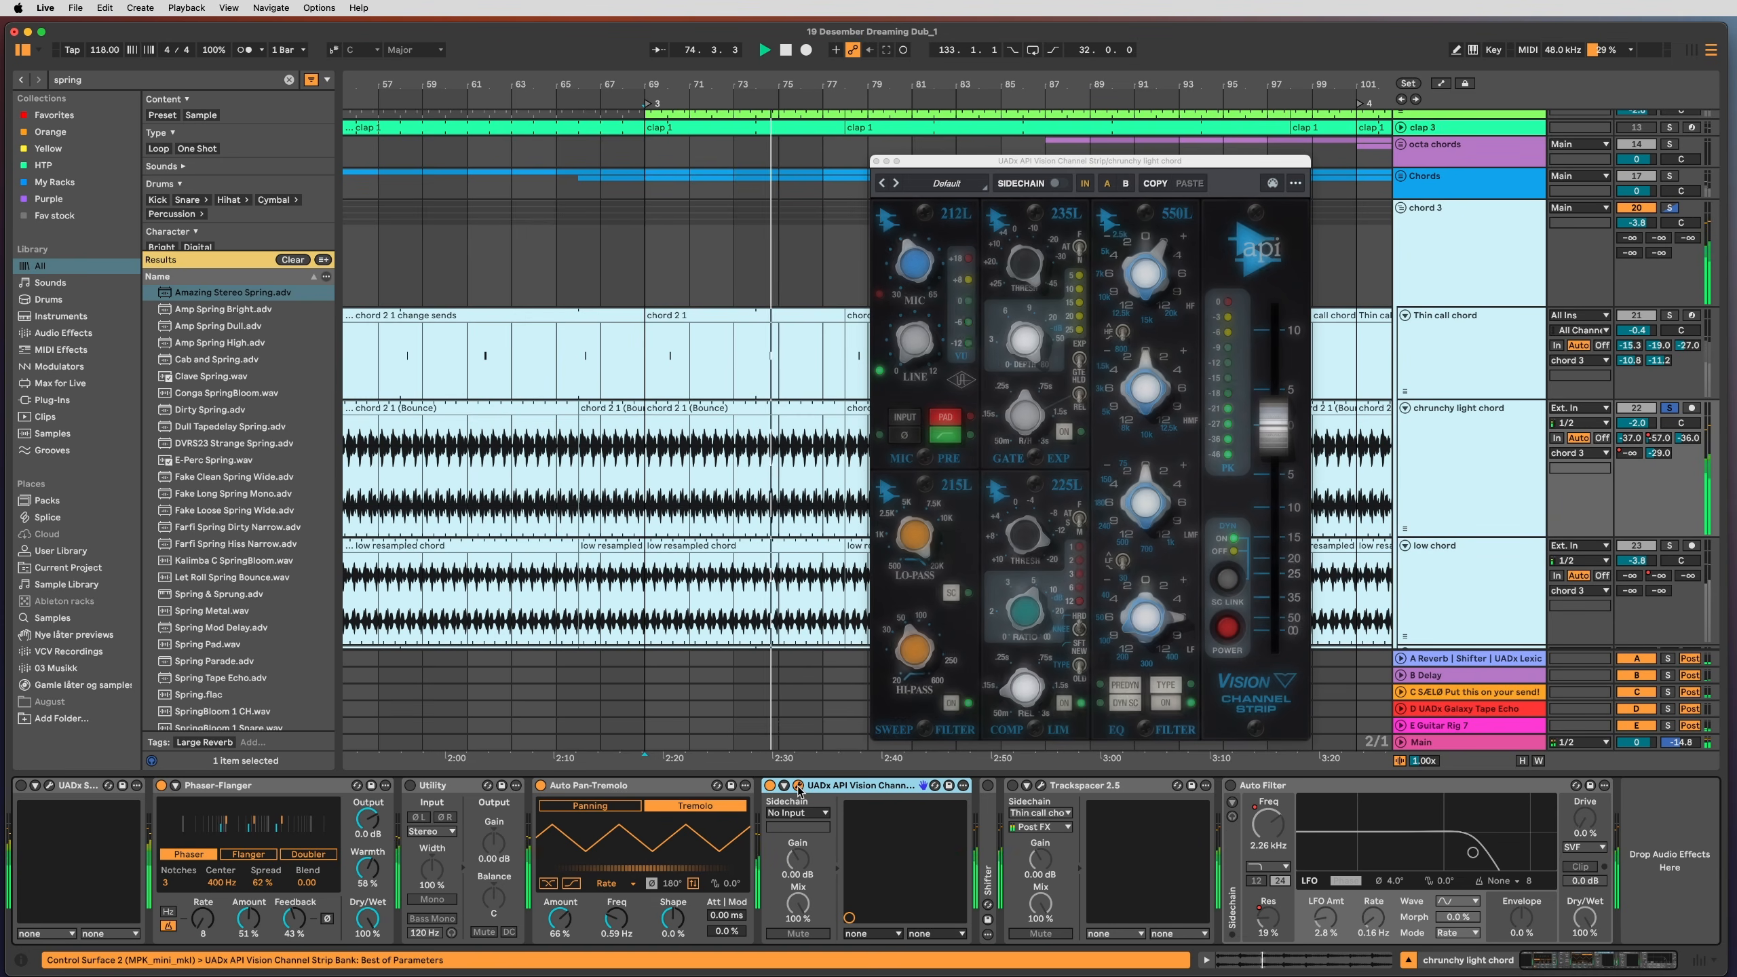
pyautogui.click(798, 787)
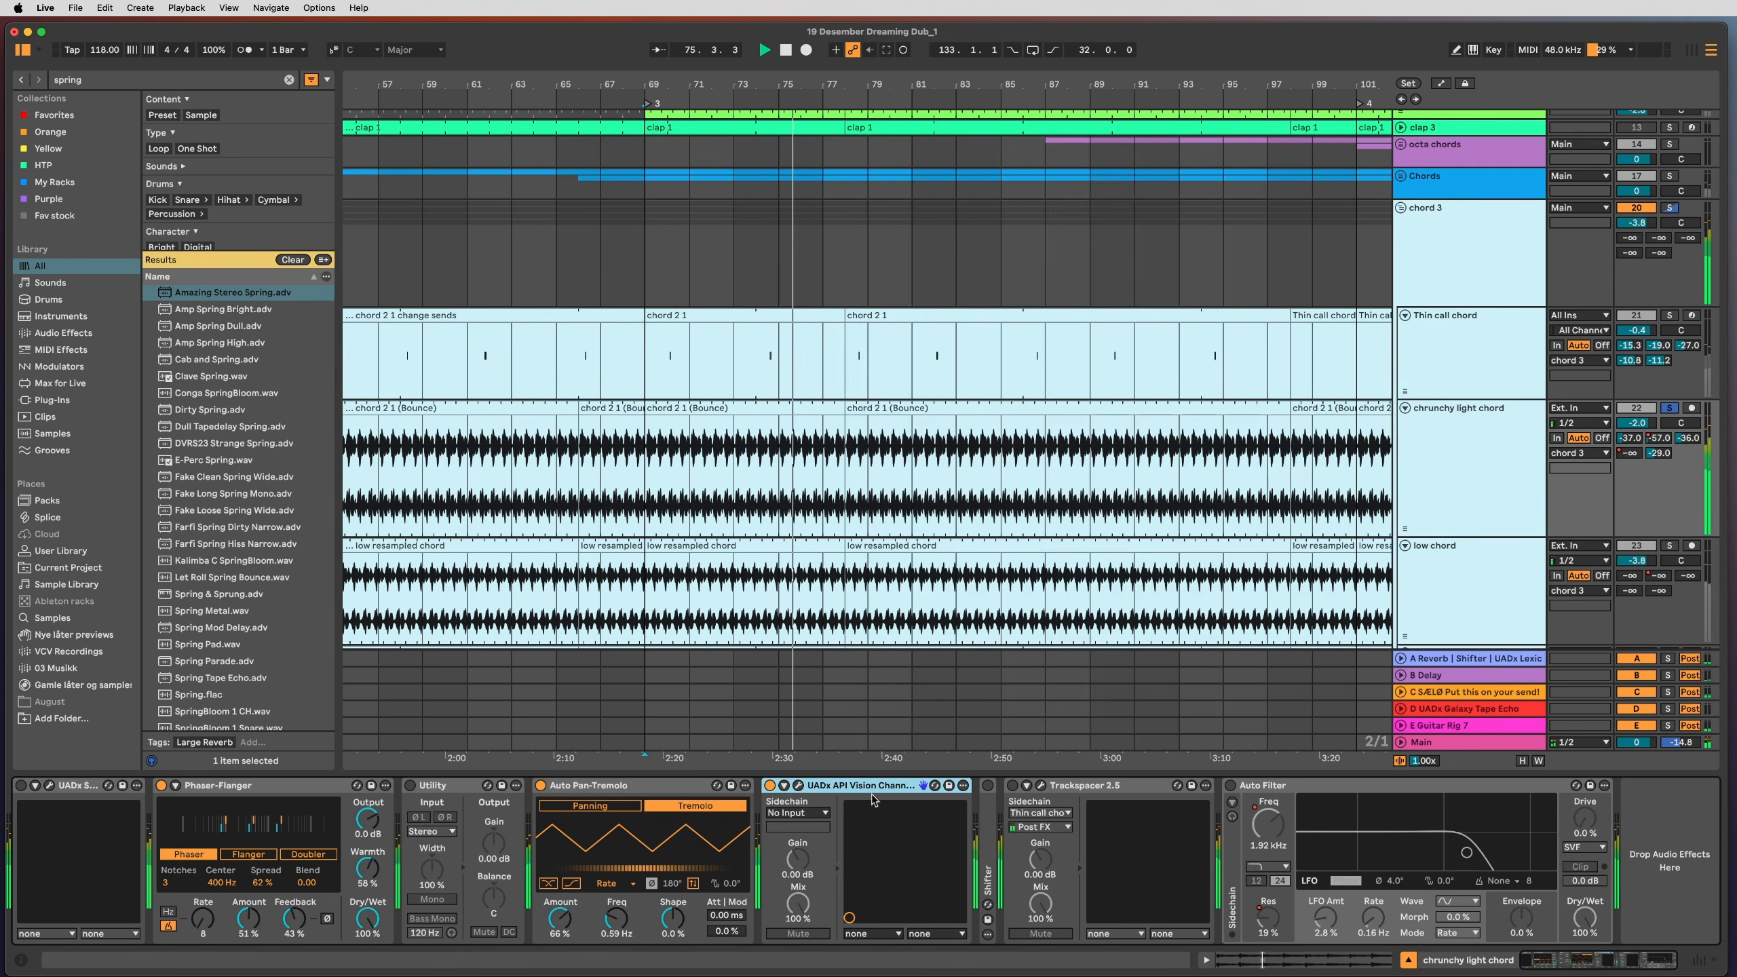
pyautogui.click(988, 852)
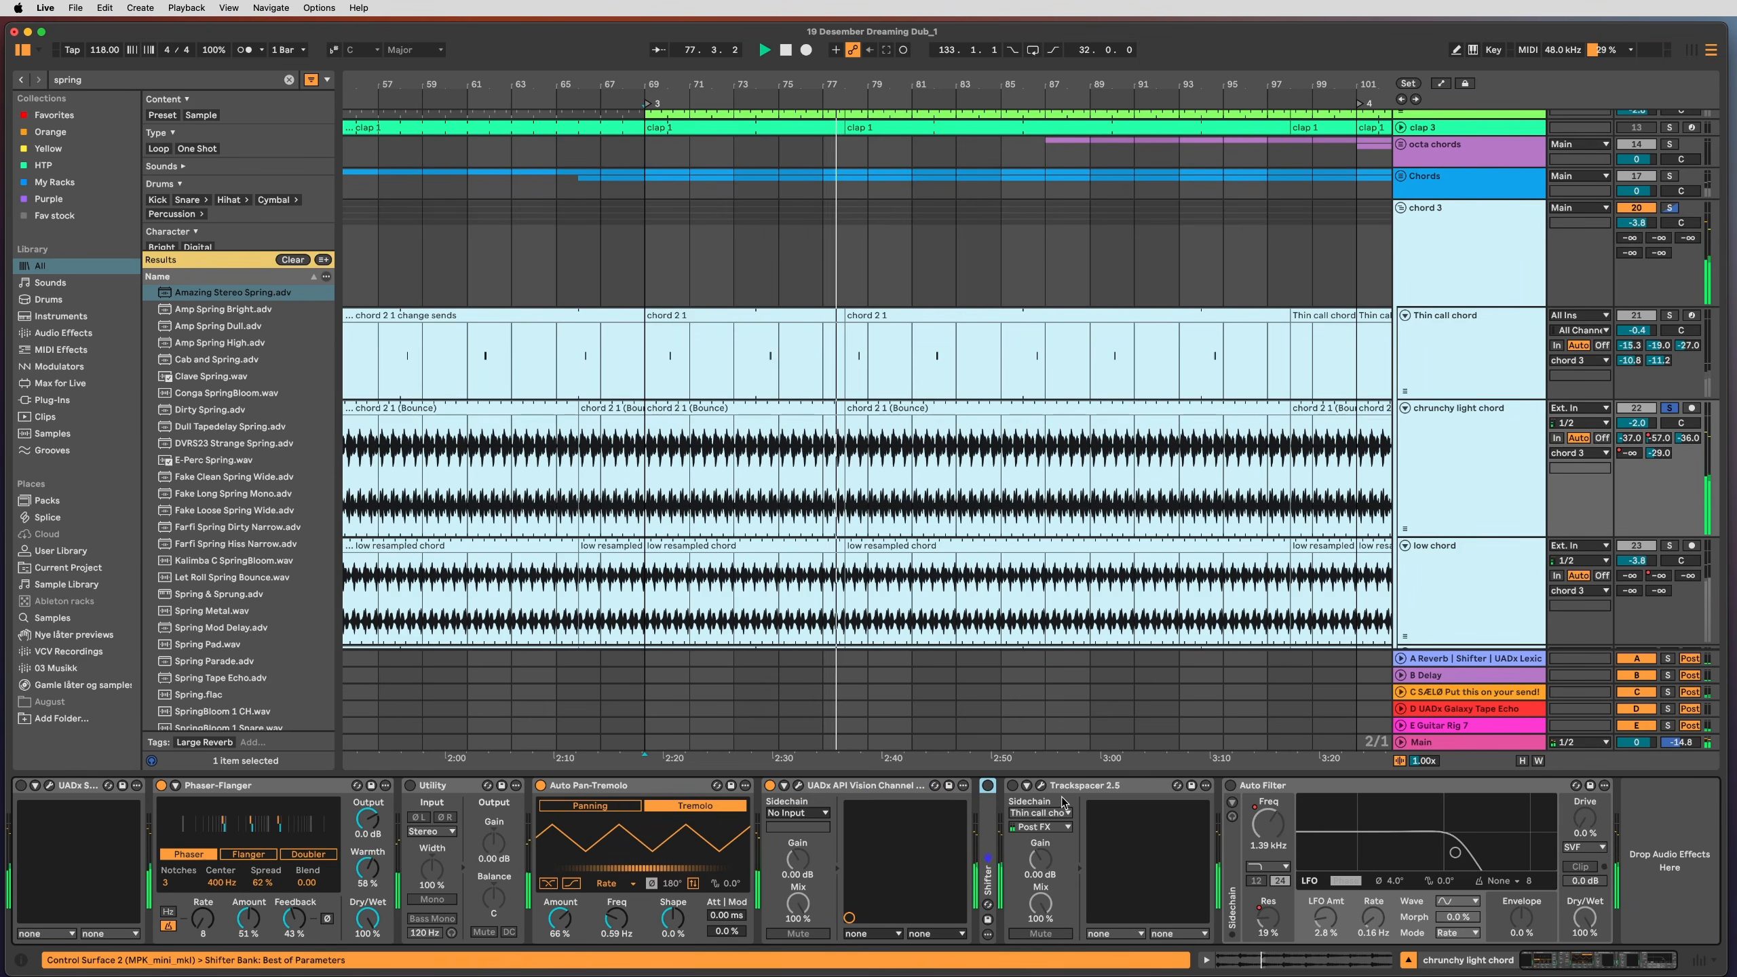
pyautogui.click(1021, 791)
pyautogui.click(1017, 788)
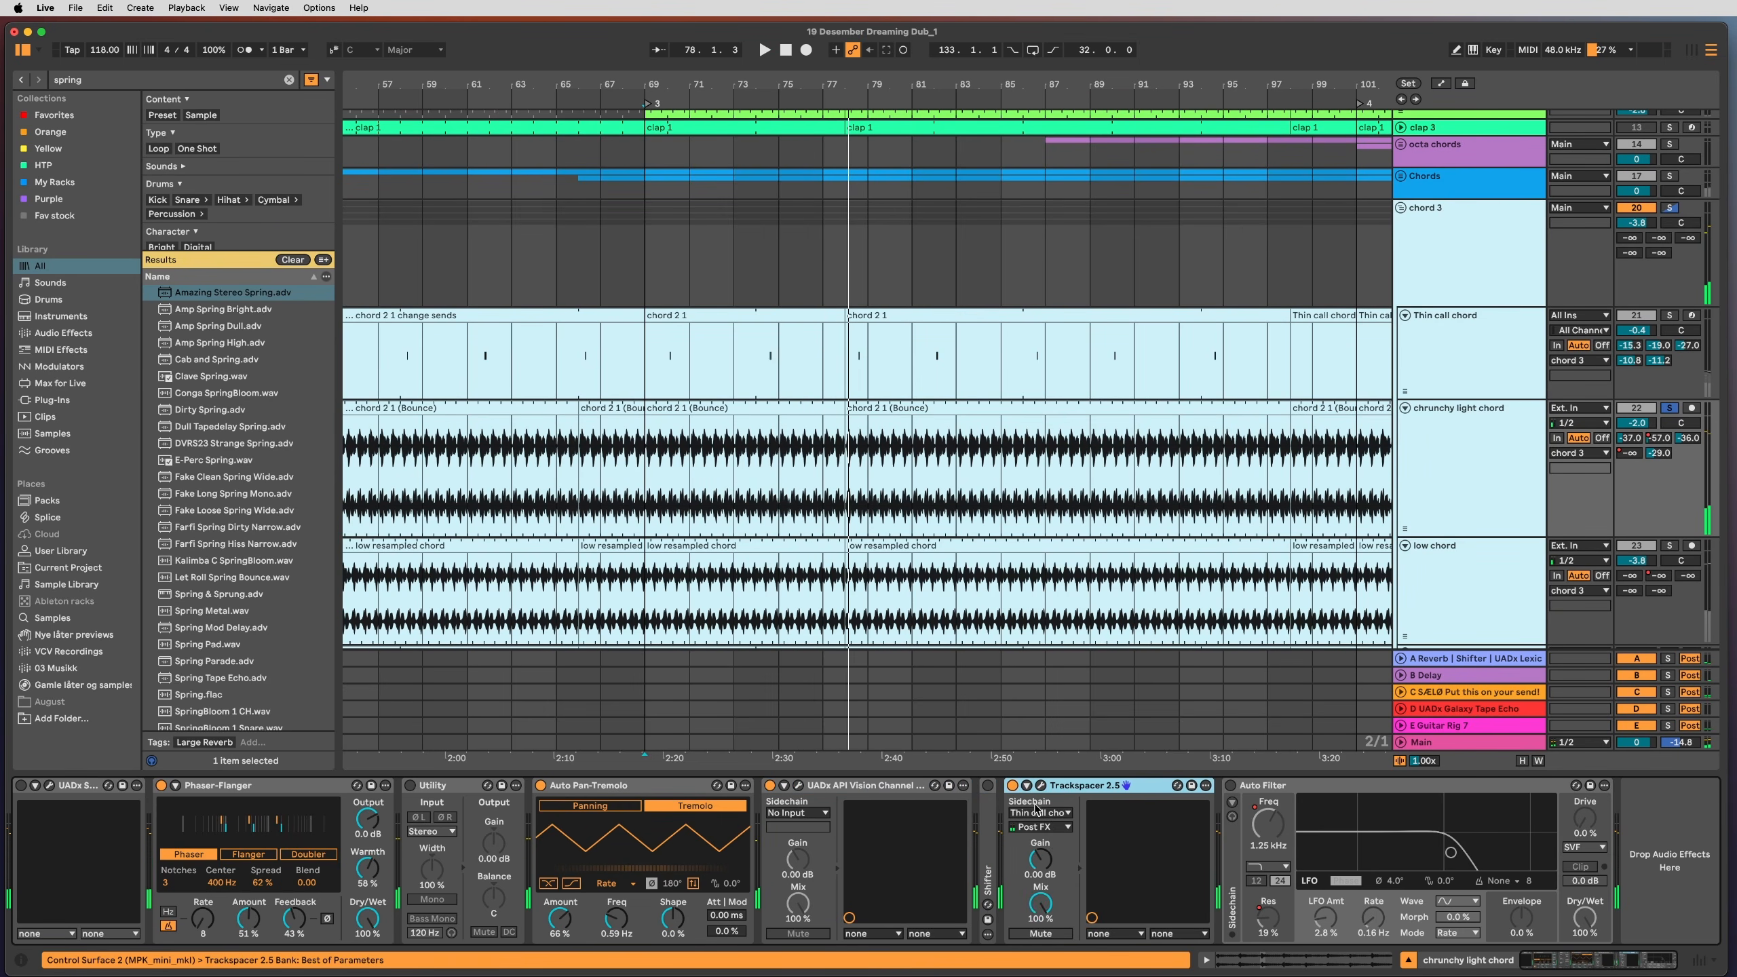
pyautogui.click(1053, 814)
pyautogui.click(1053, 817)
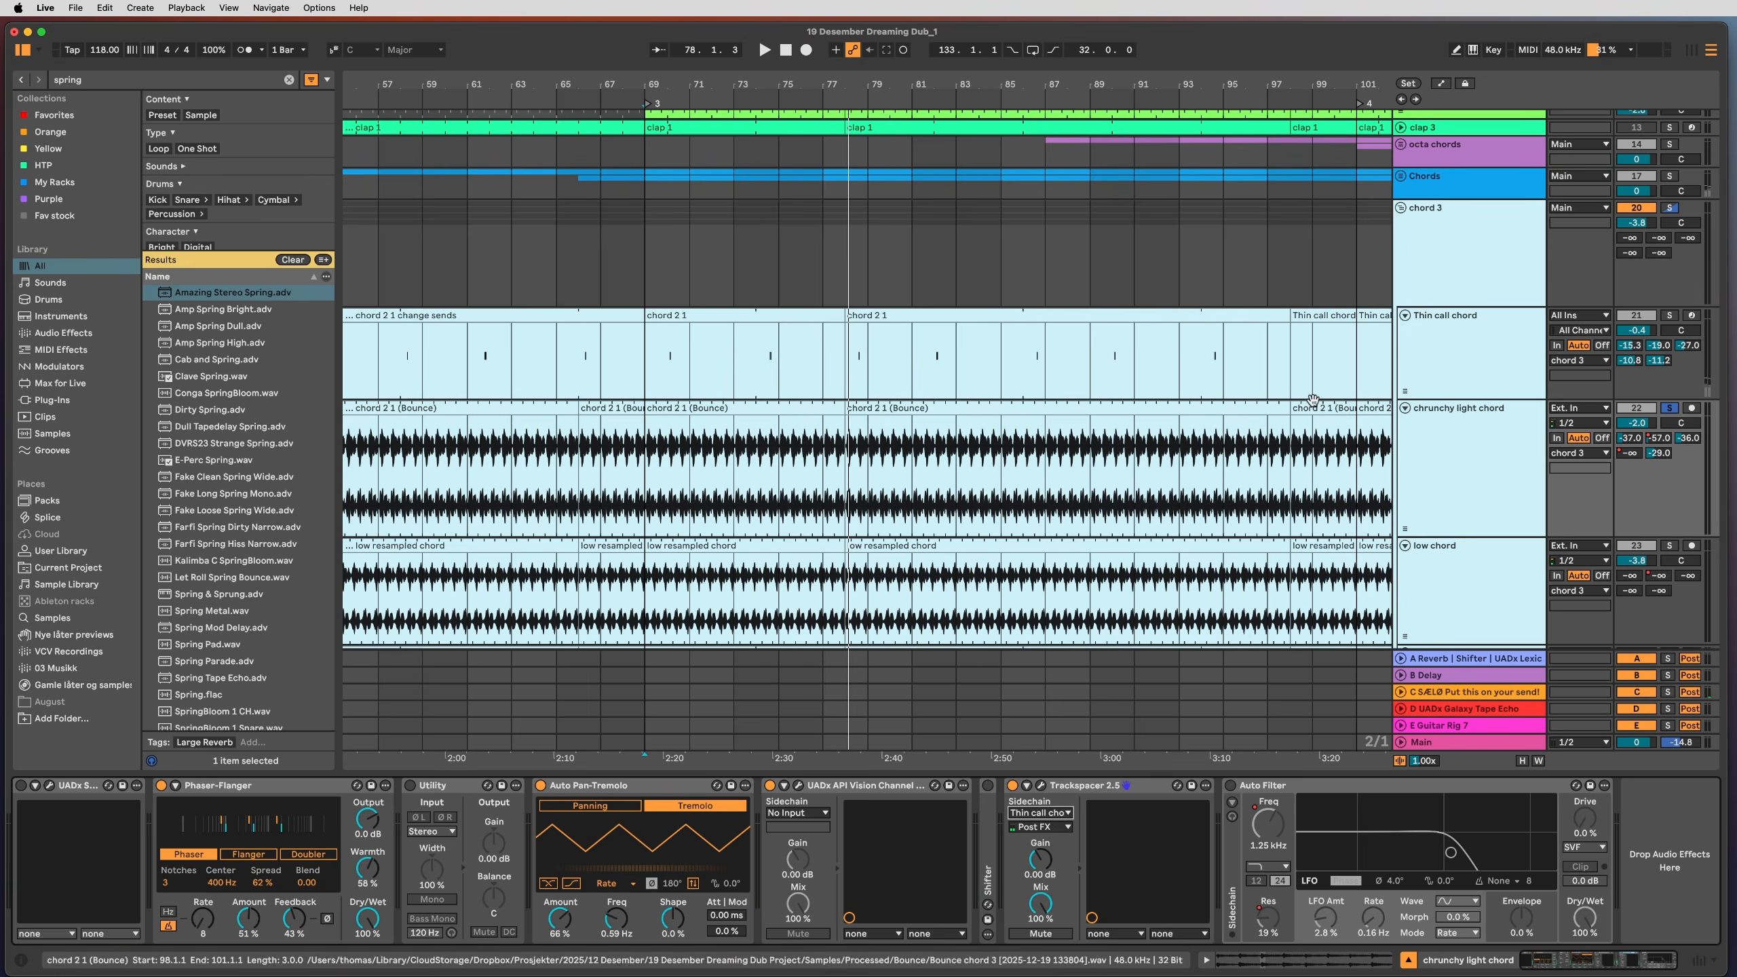
# Step: Show the Thin call chord track's device chain
pyautogui.click(1474, 343)
pyautogui.click(1480, 483)
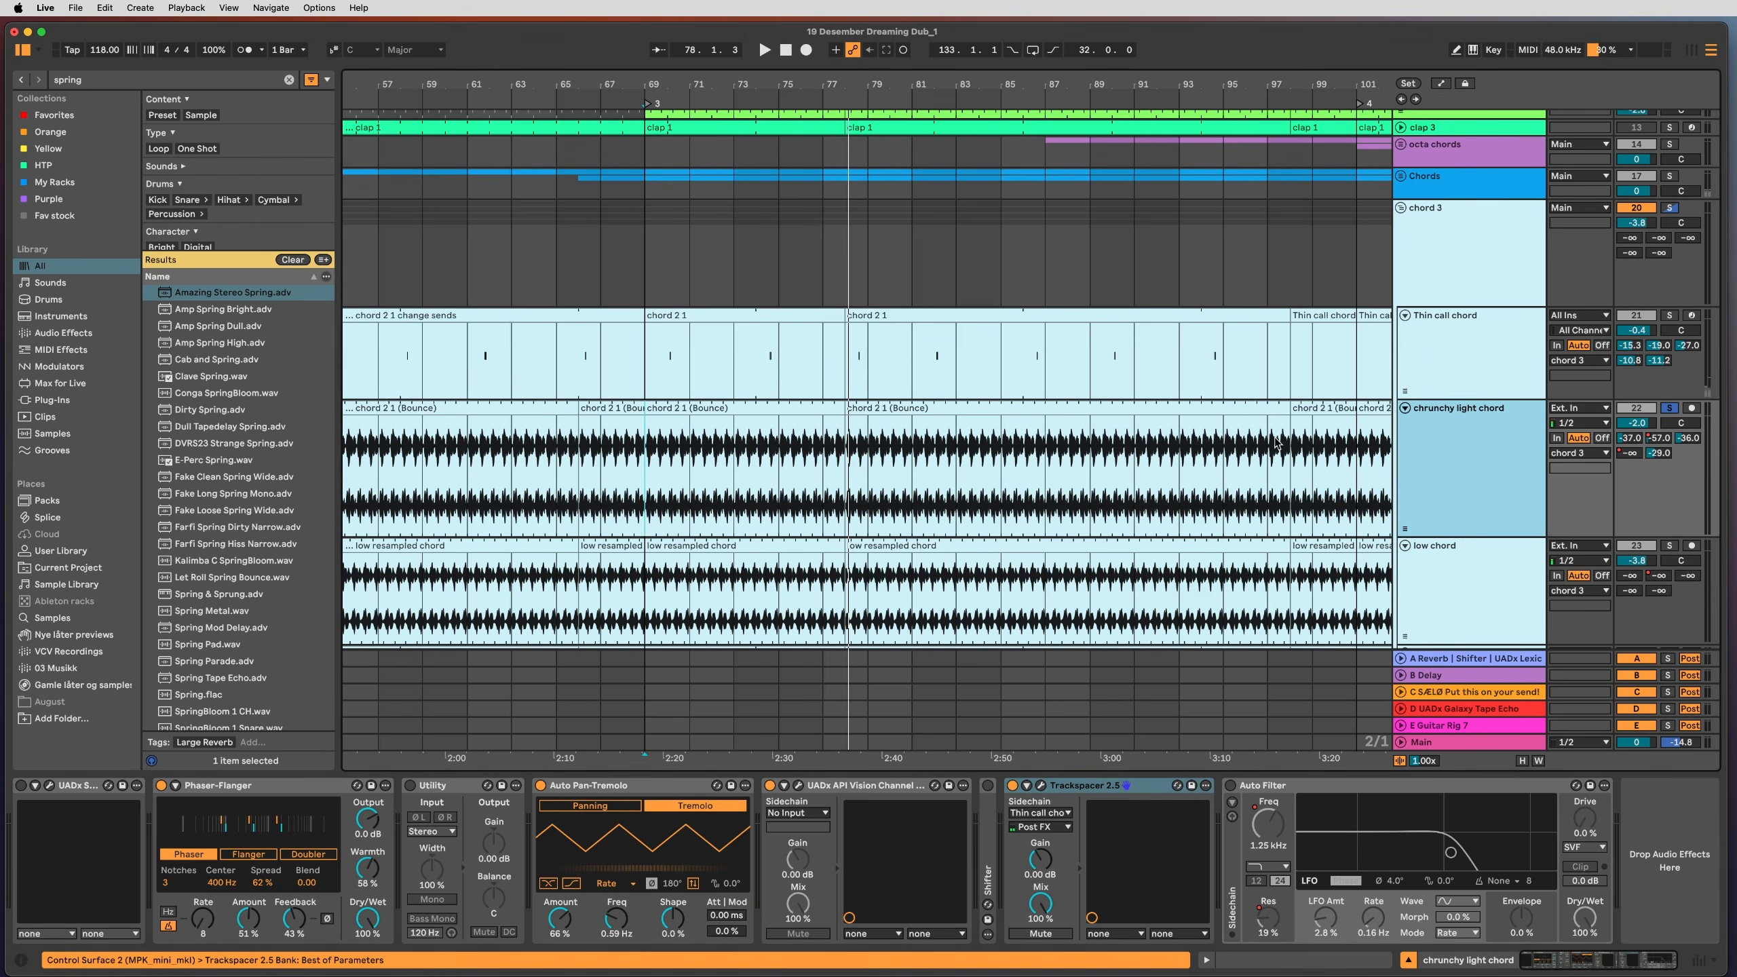
pyautogui.click(1406, 392)
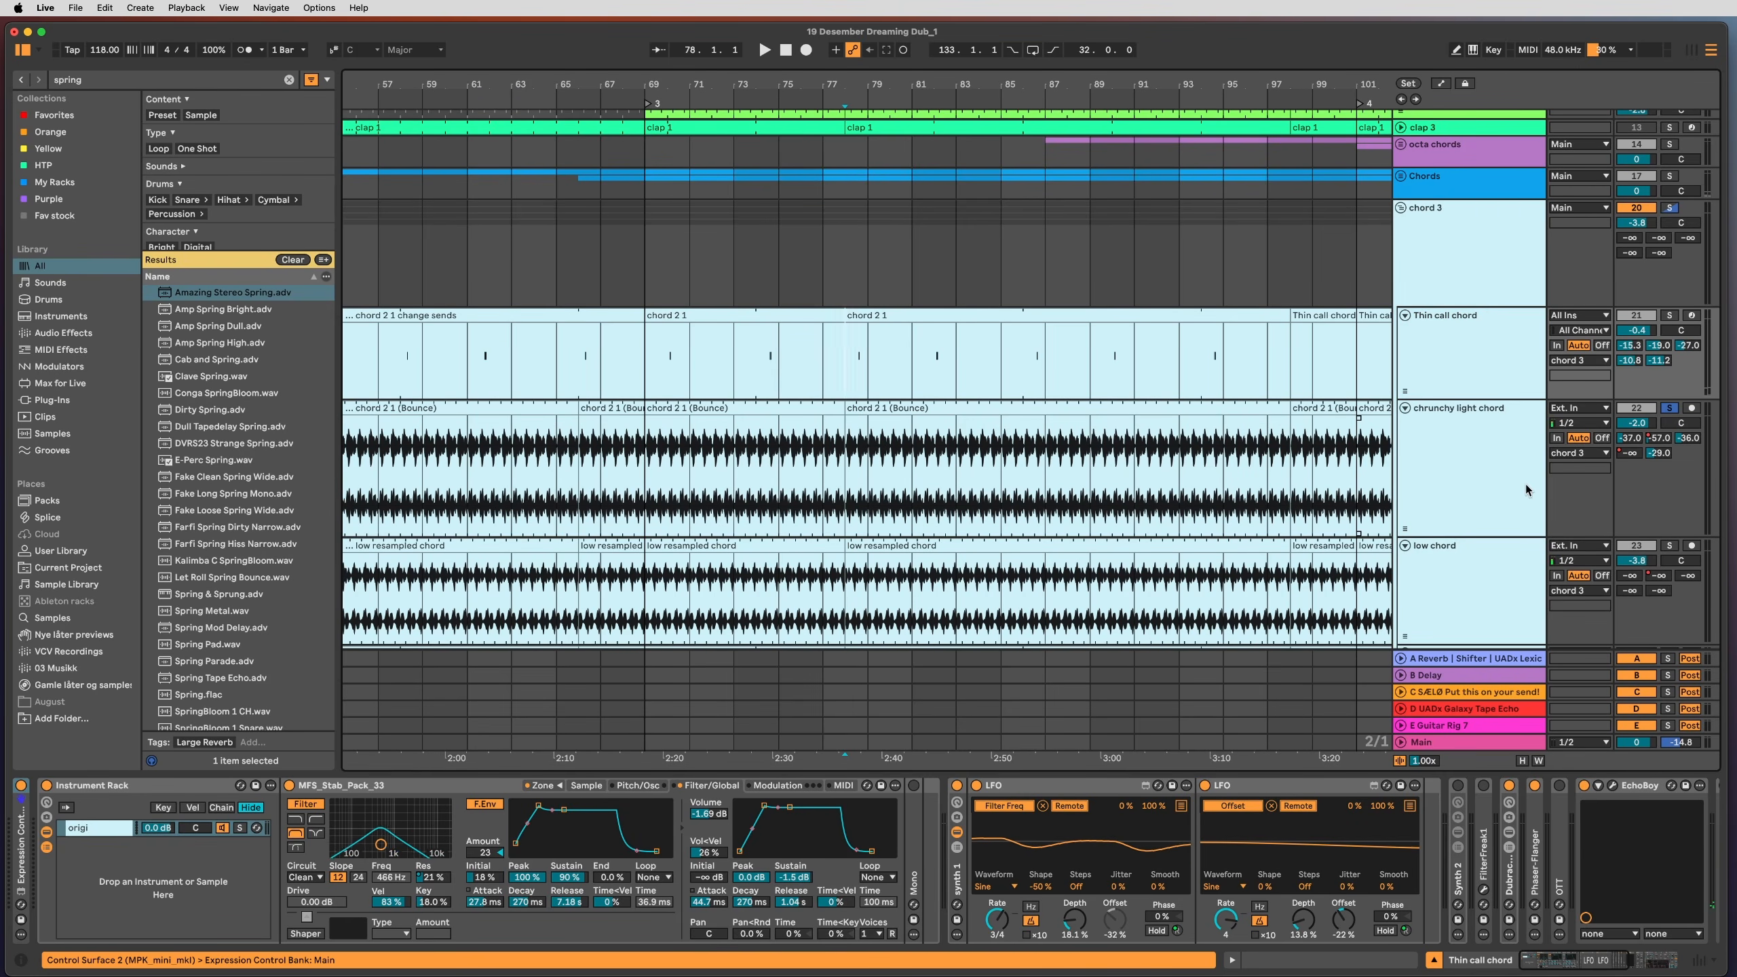
# Step: Select the low chord track and audition it by playing from bar 78
pyautogui.click(1439, 470)
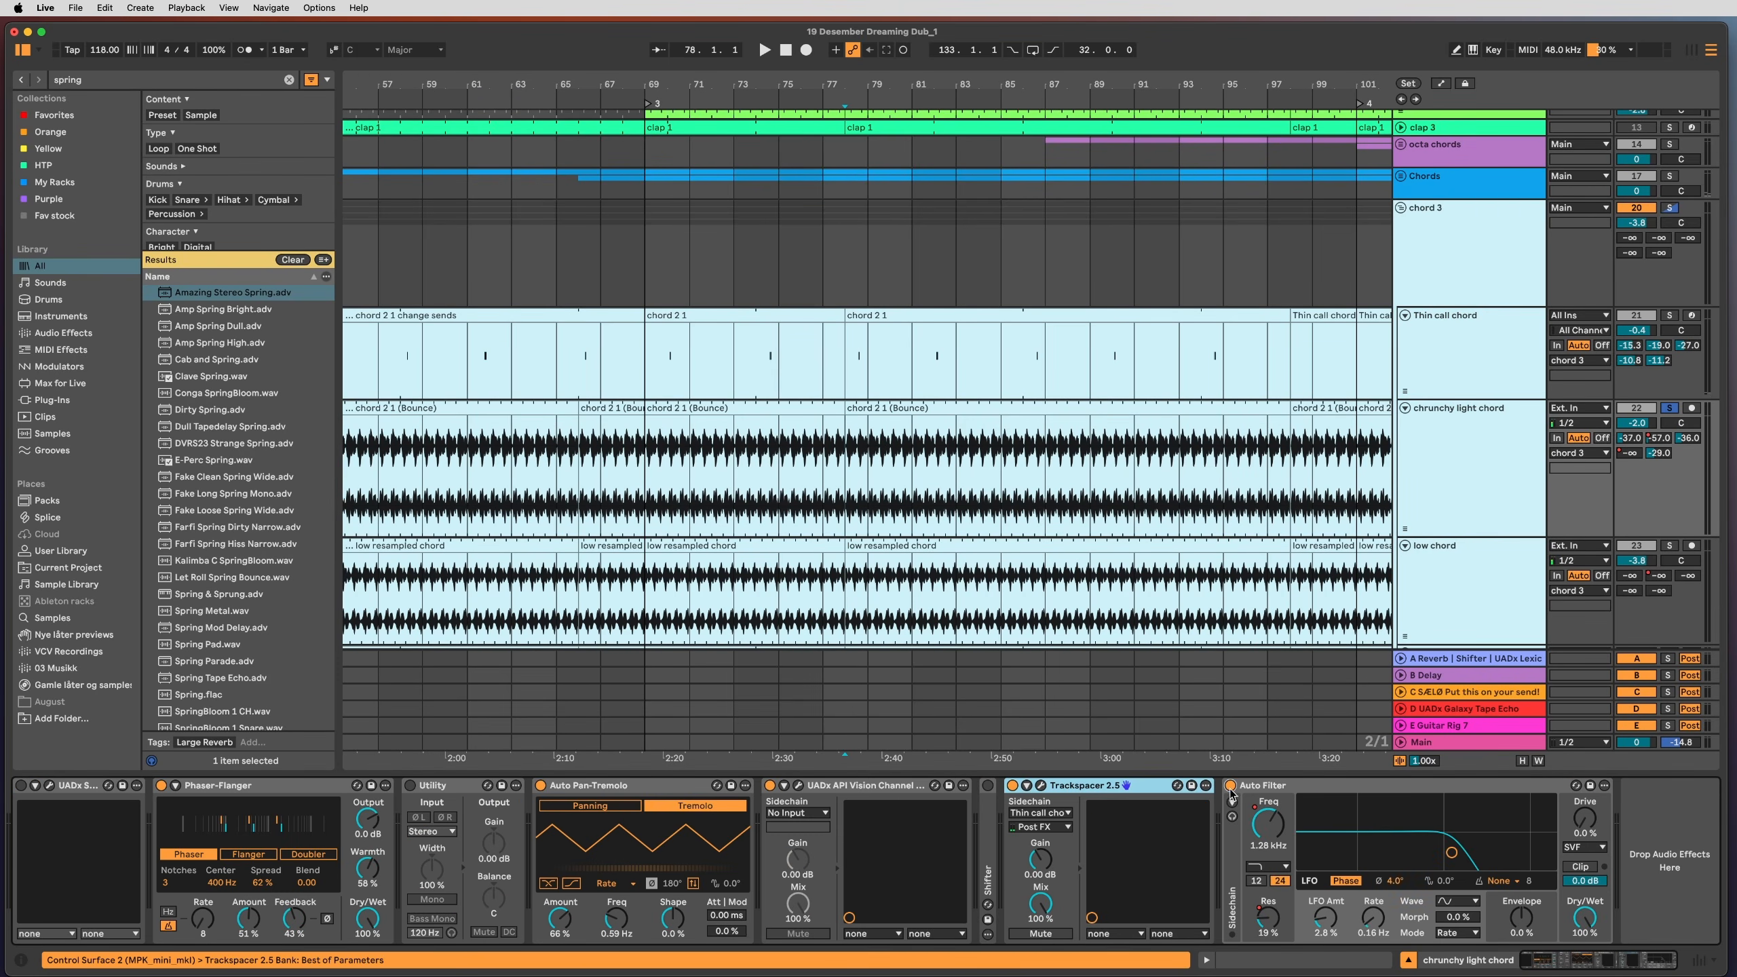
pyautogui.click(1471, 481)
pyautogui.click(1452, 584)
pyautogui.click(1467, 473)
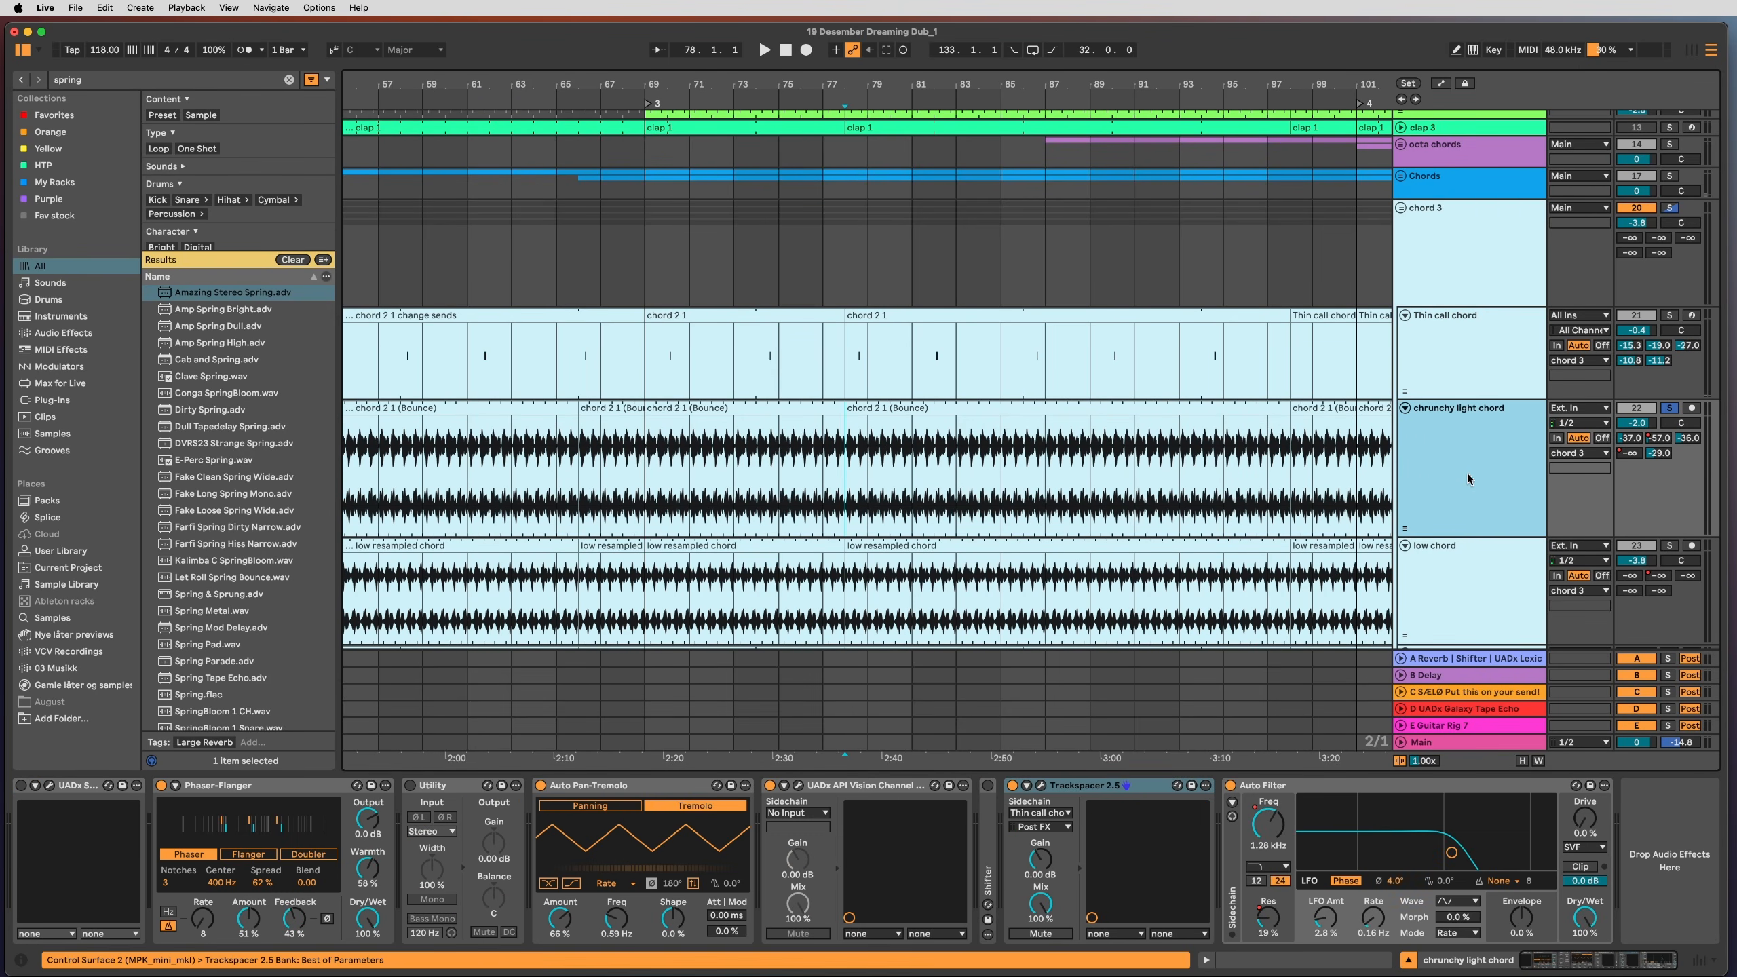
pyautogui.click(1468, 562)
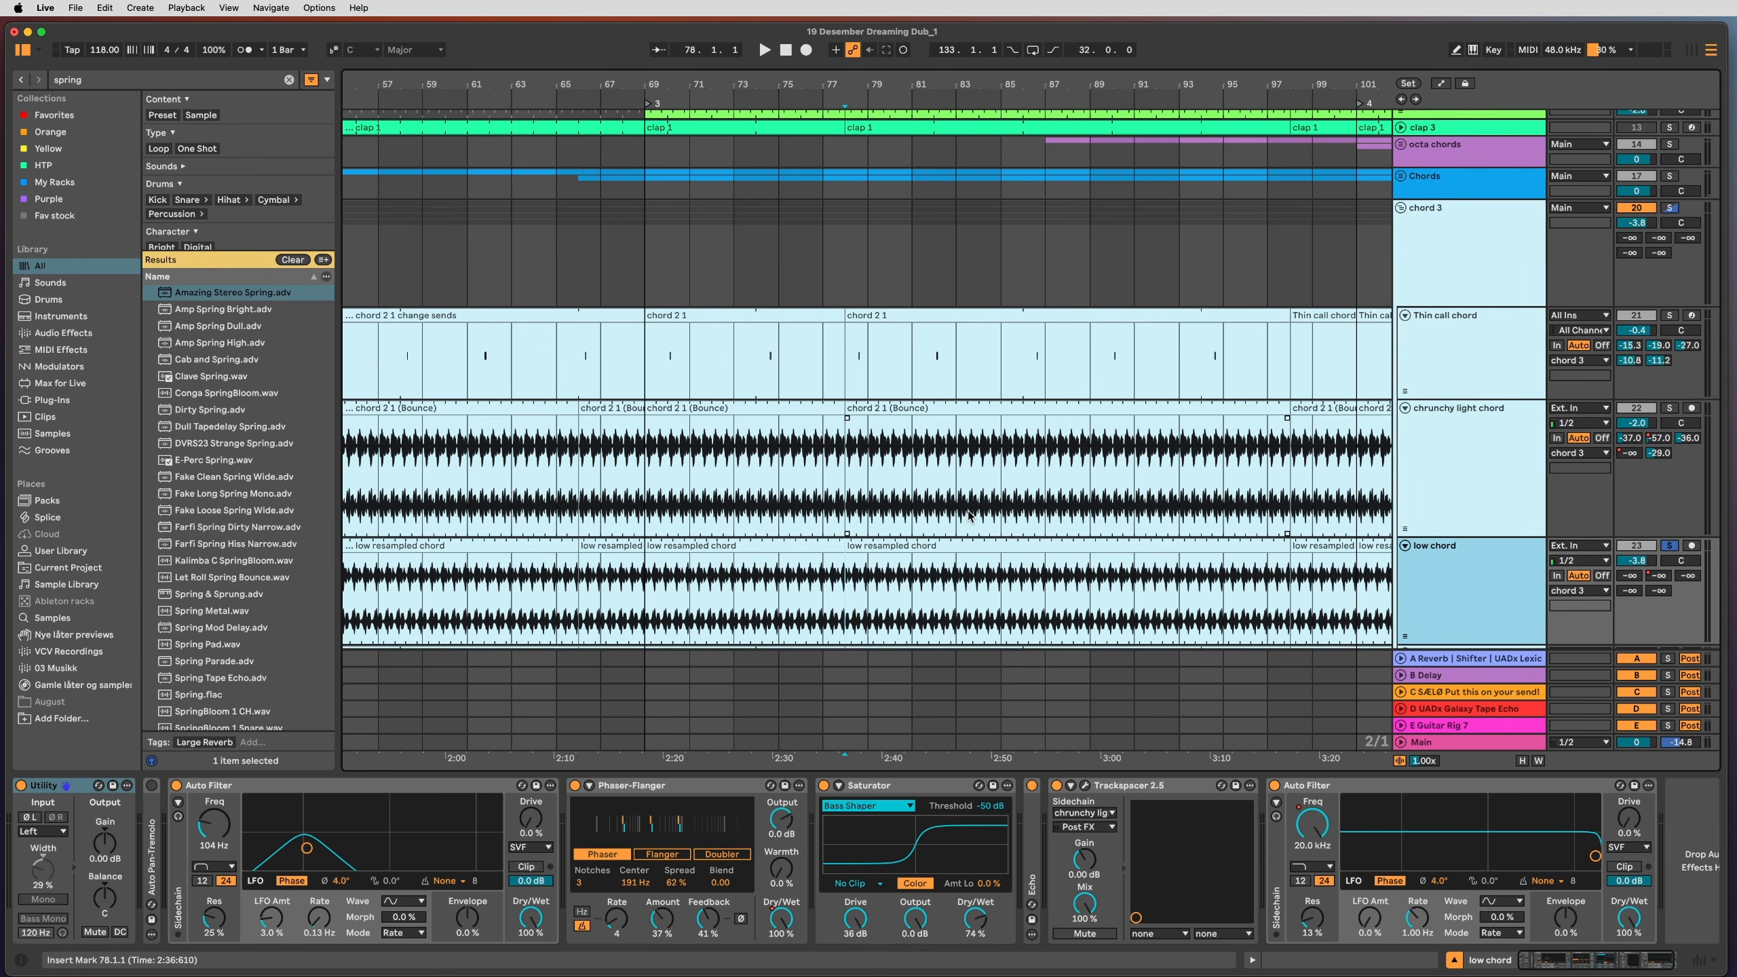
pyautogui.press('space')
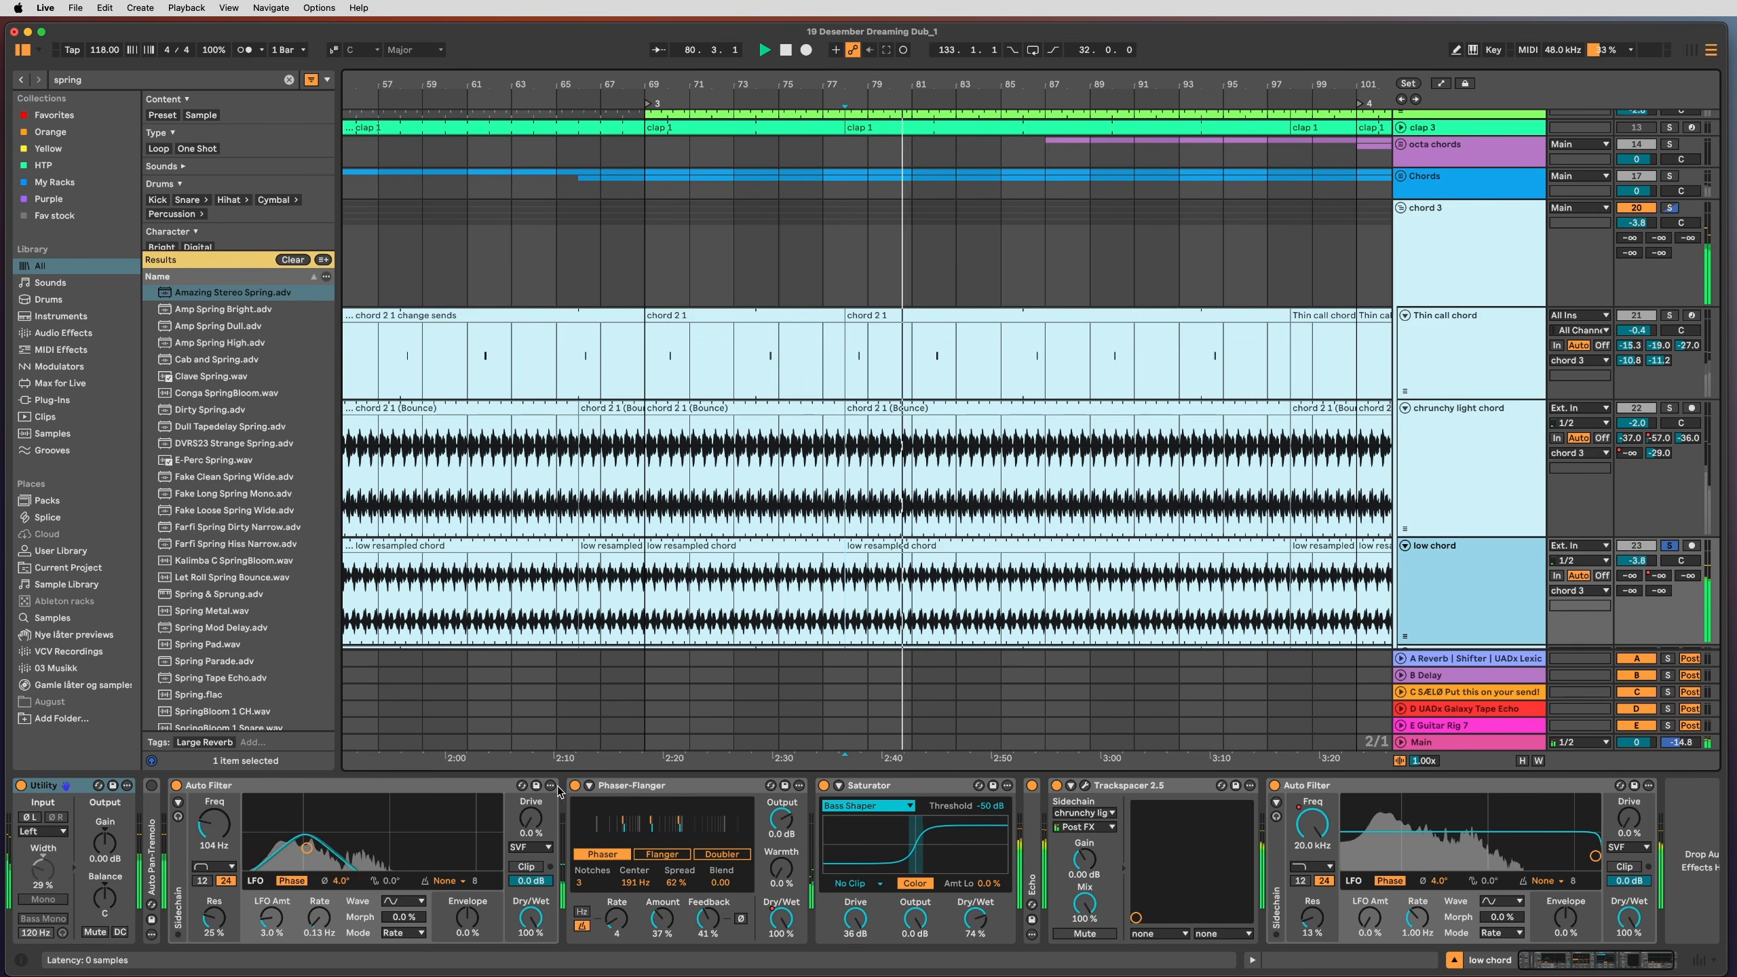
pyautogui.press('space')
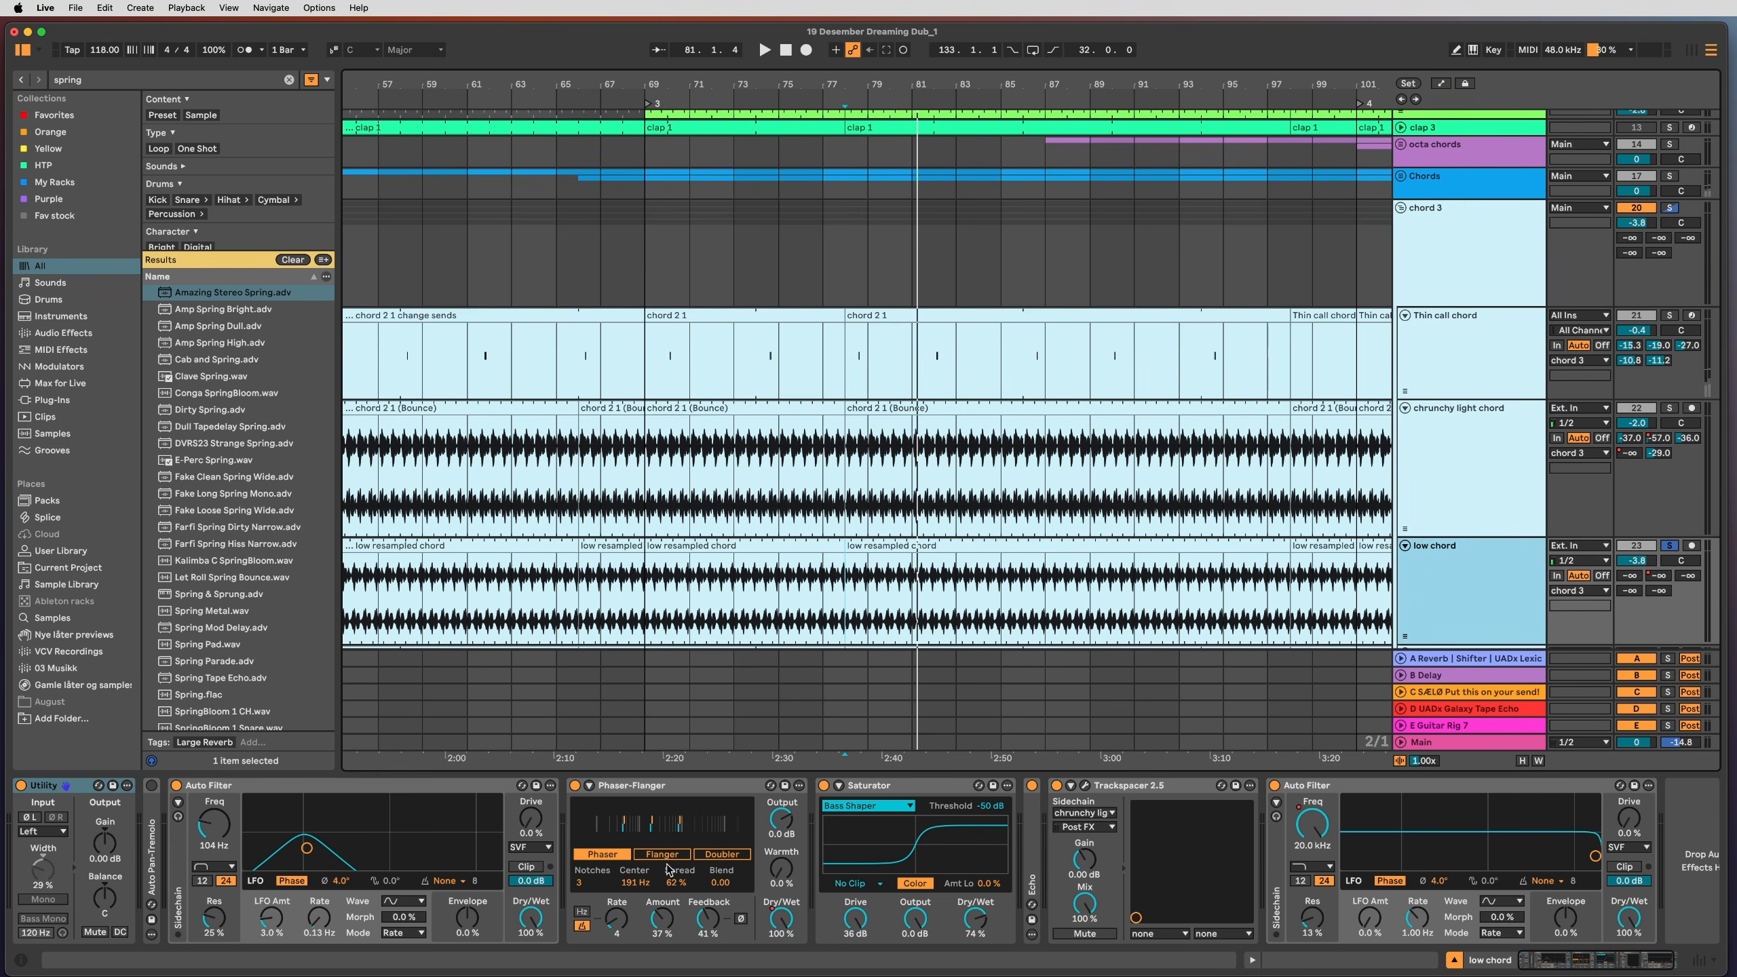
# Step: Fold the Saturator and keep Trackspacer sidechained from chrunchy light chord, checking its window
pyautogui.doubleClick(878, 788)
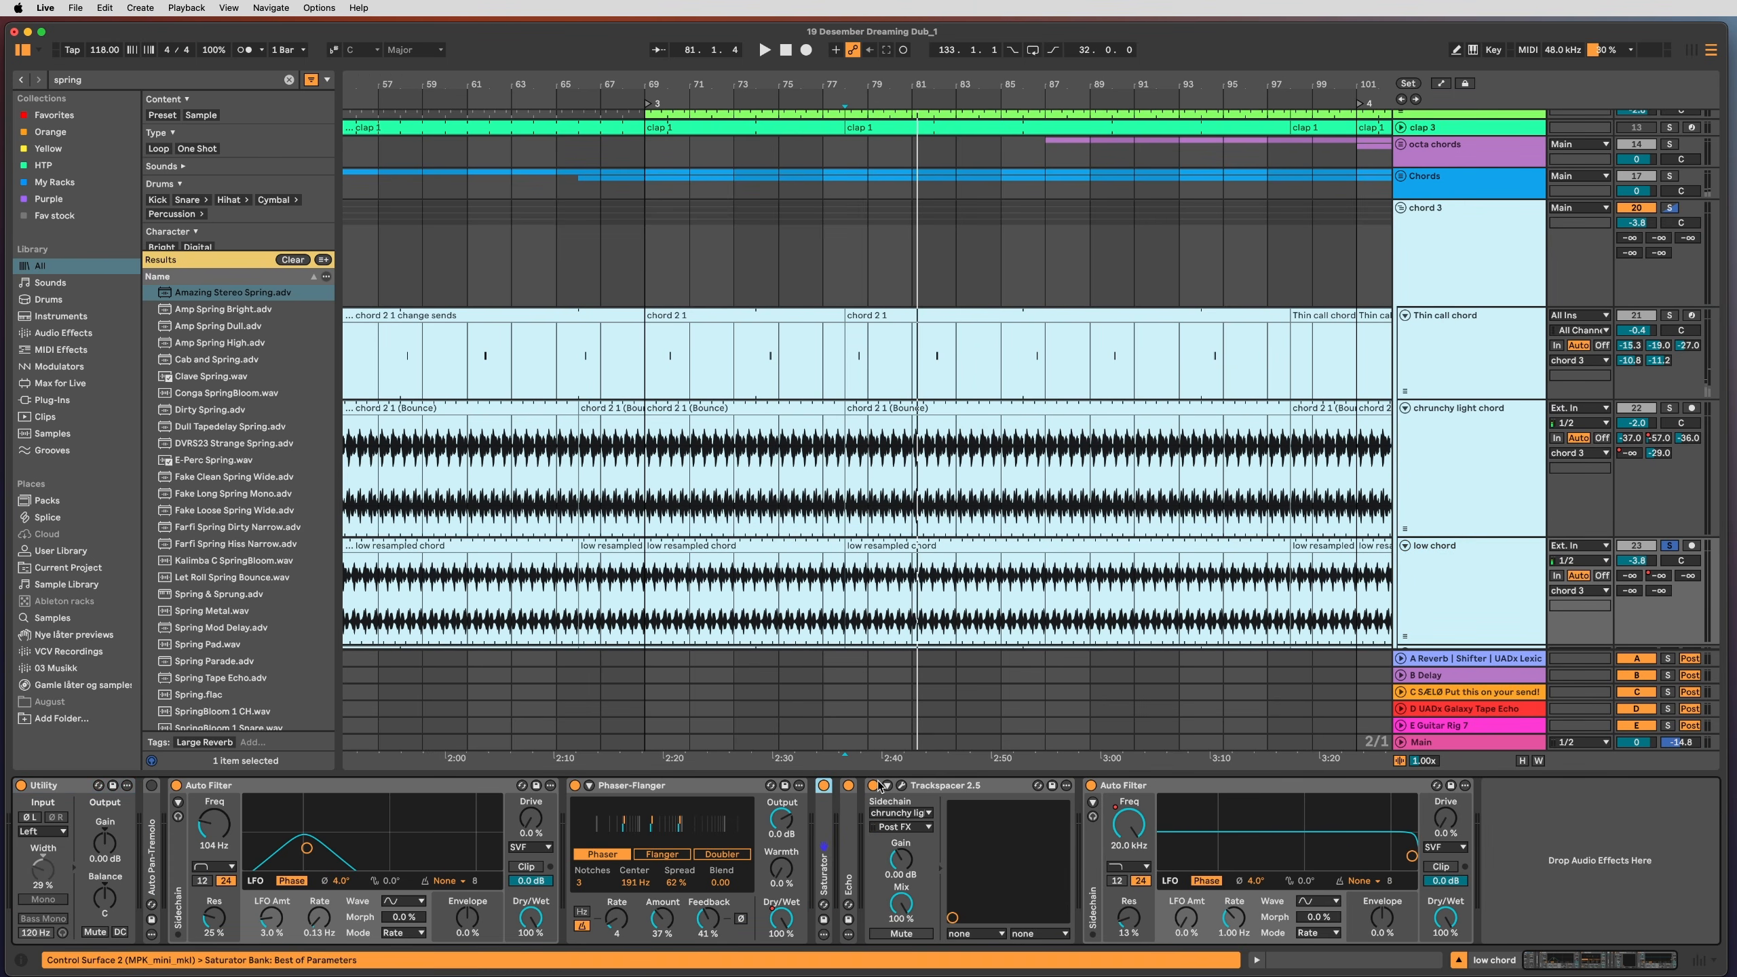
pyautogui.click(910, 814)
pyautogui.click(911, 819)
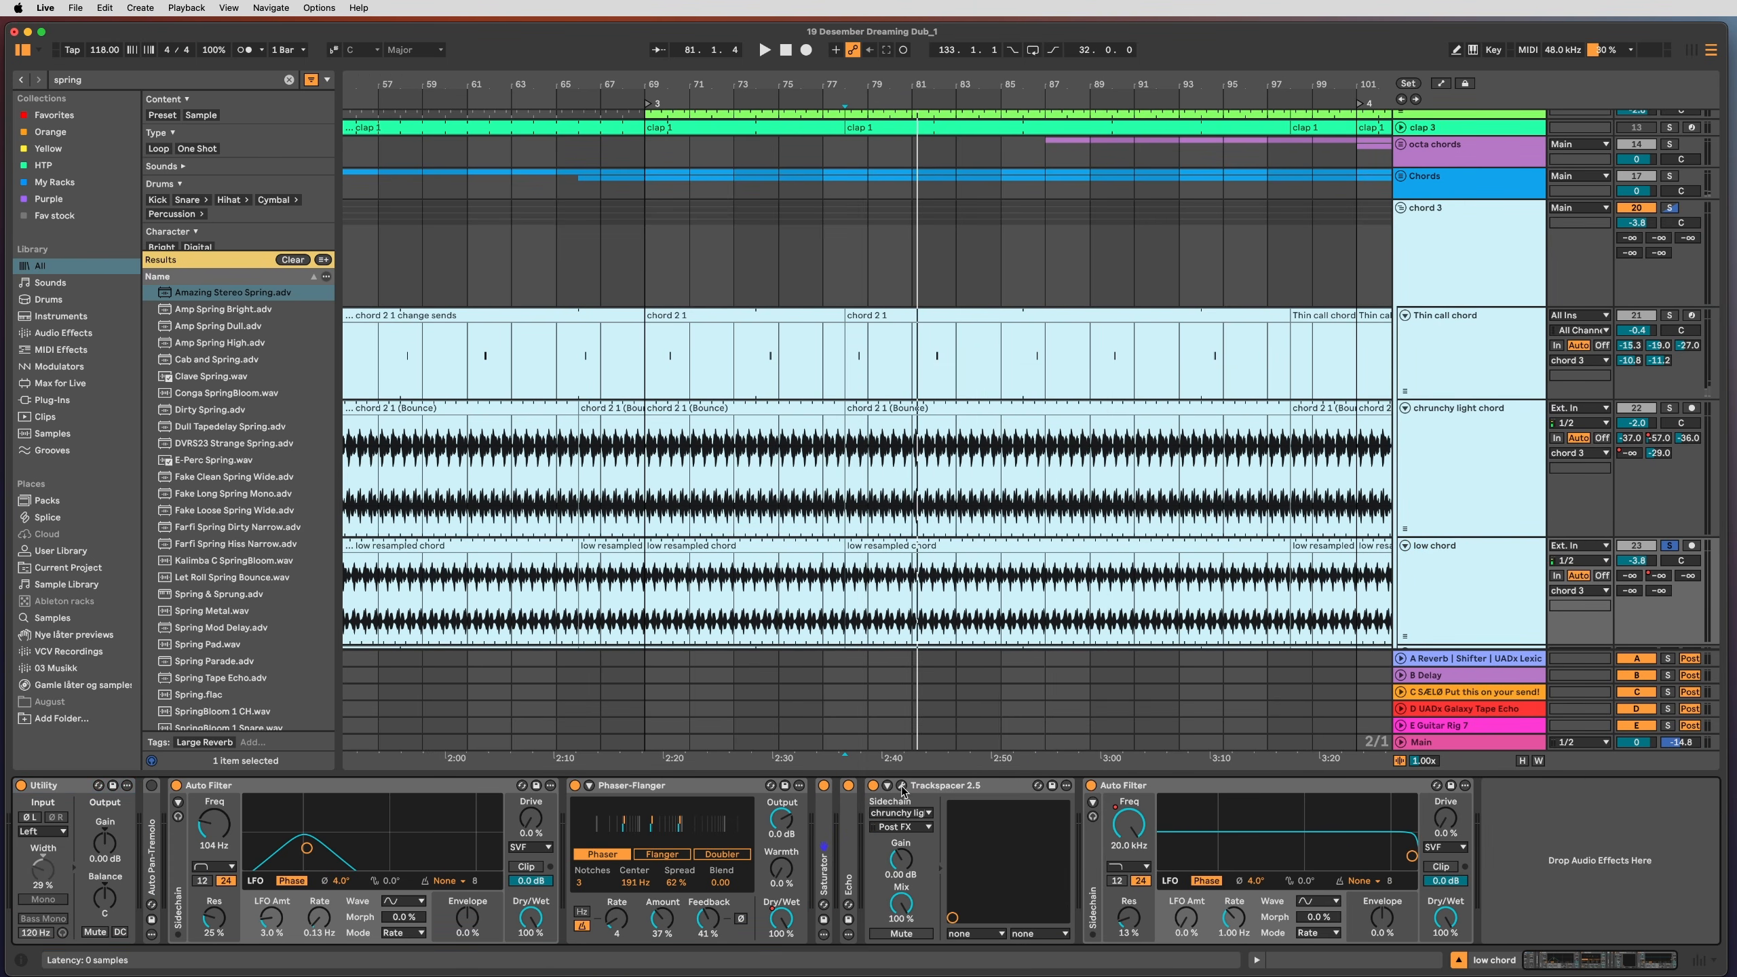
pyautogui.click(902, 785)
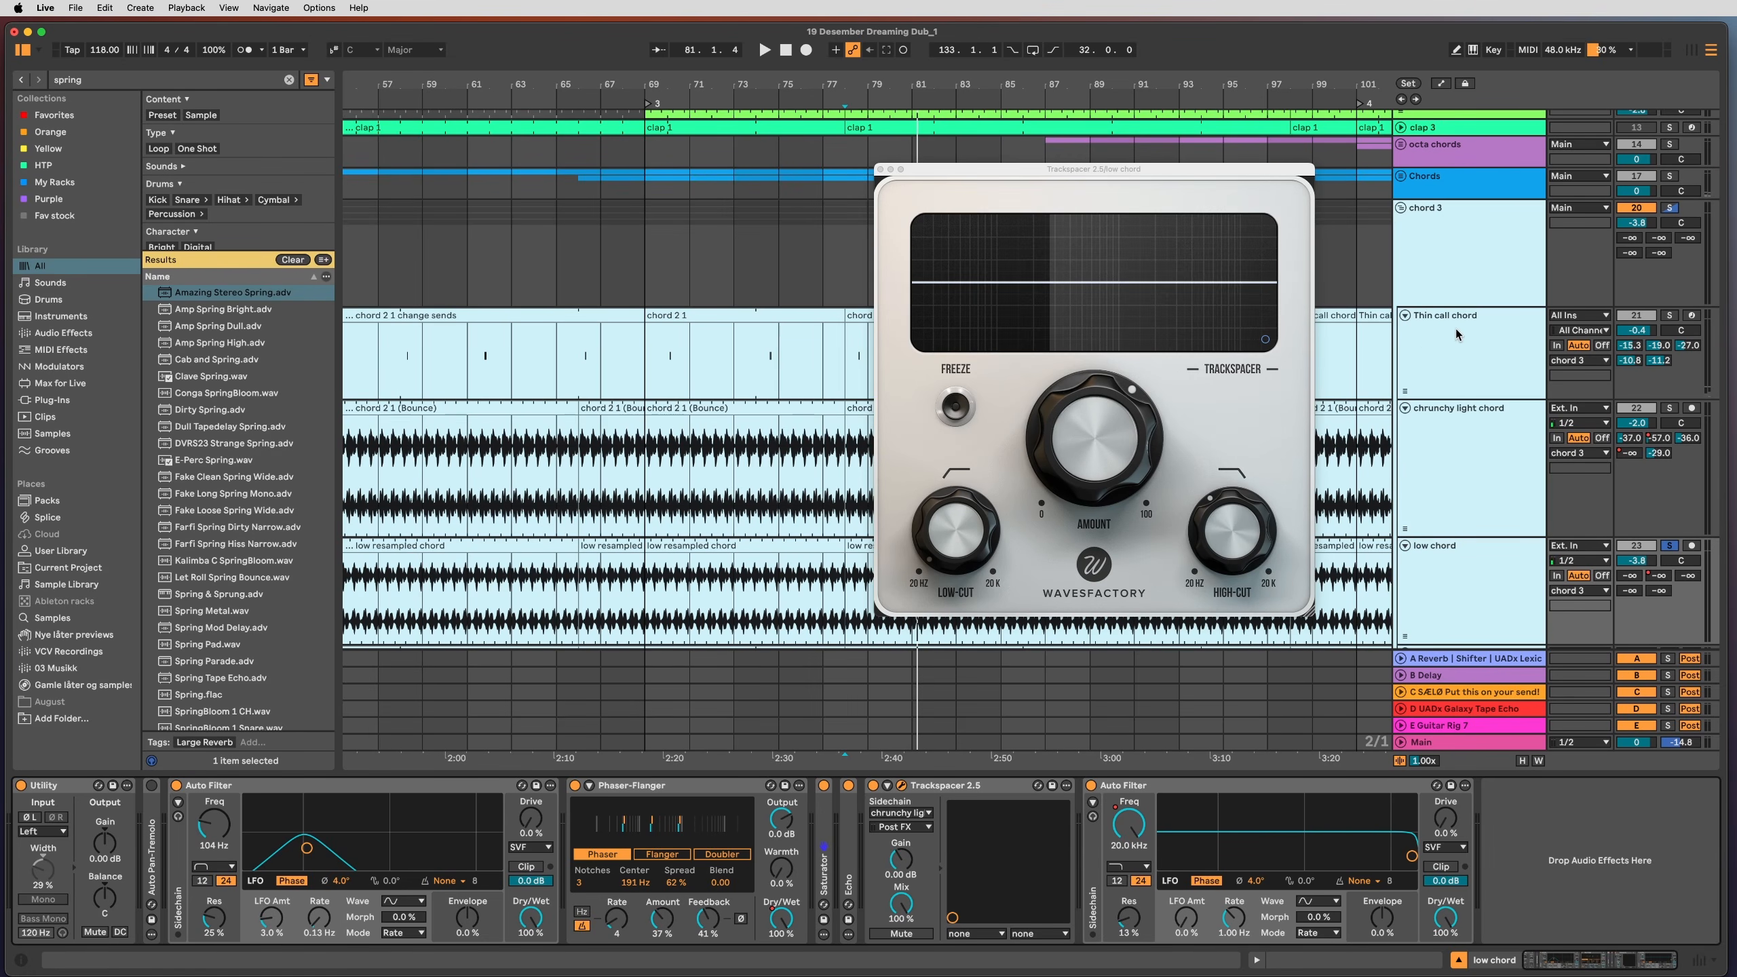
pyautogui.click(881, 170)
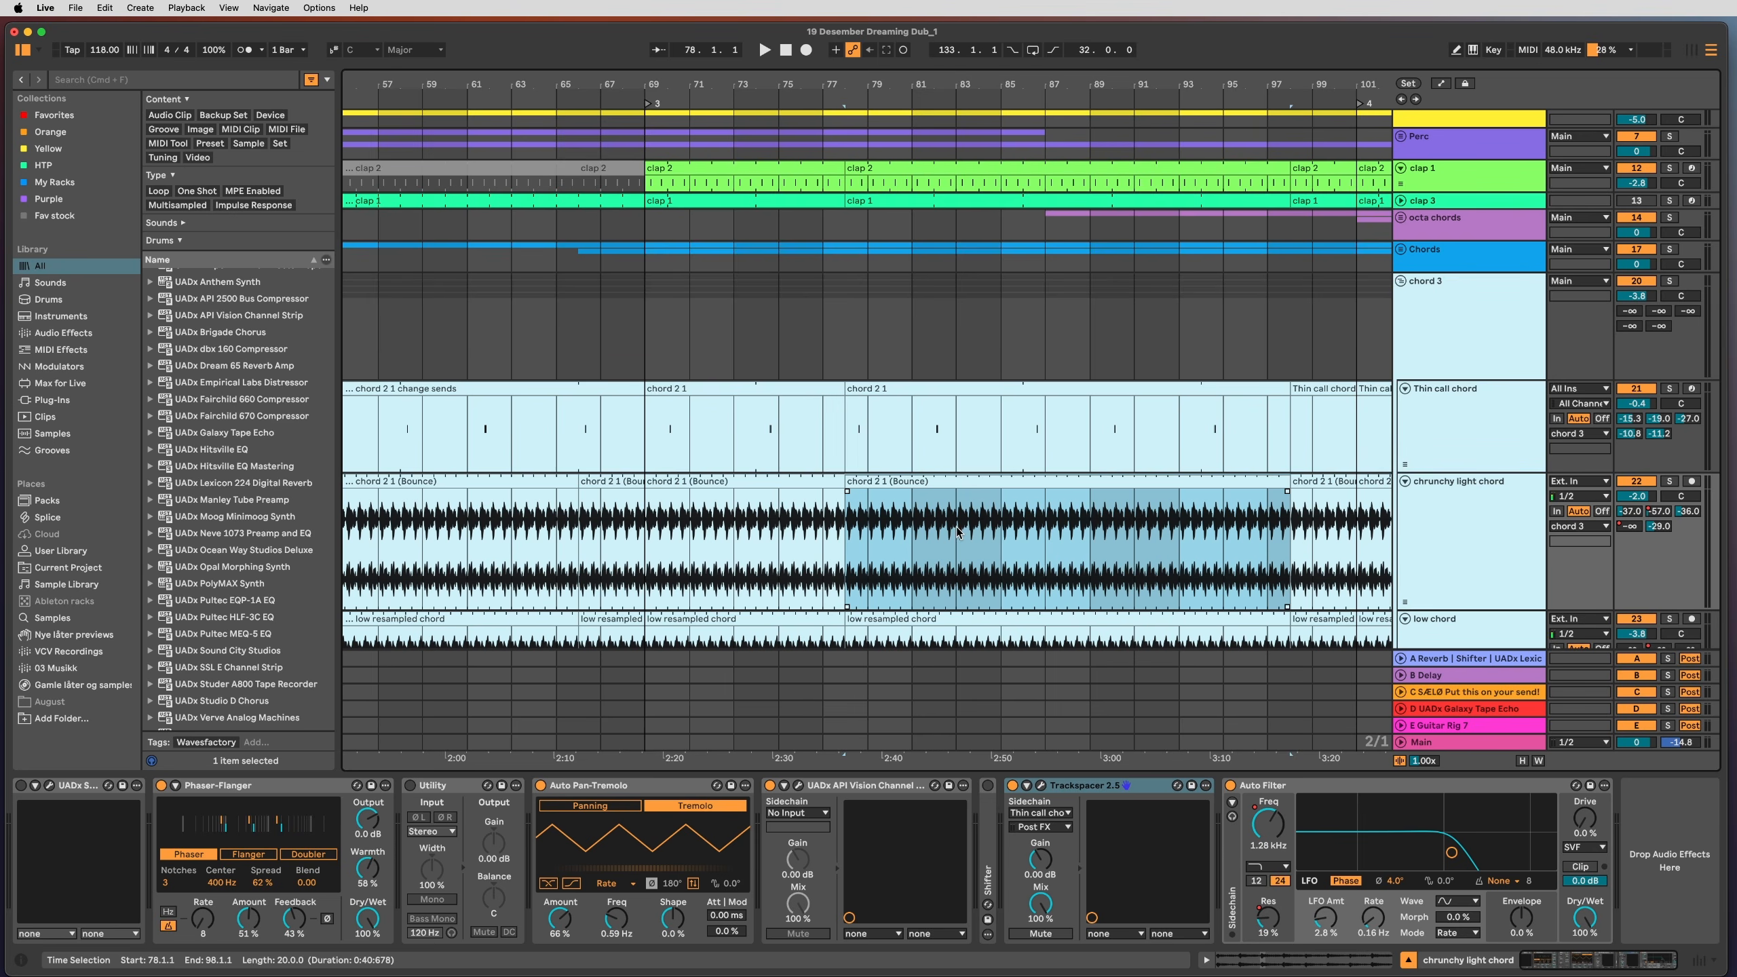
# Step: Open chord 2 1 (Bounce) in Clip View, zoom near beat 5, and select the 5.1.2 warp marker
pyautogui.doubleClick(940, 541)
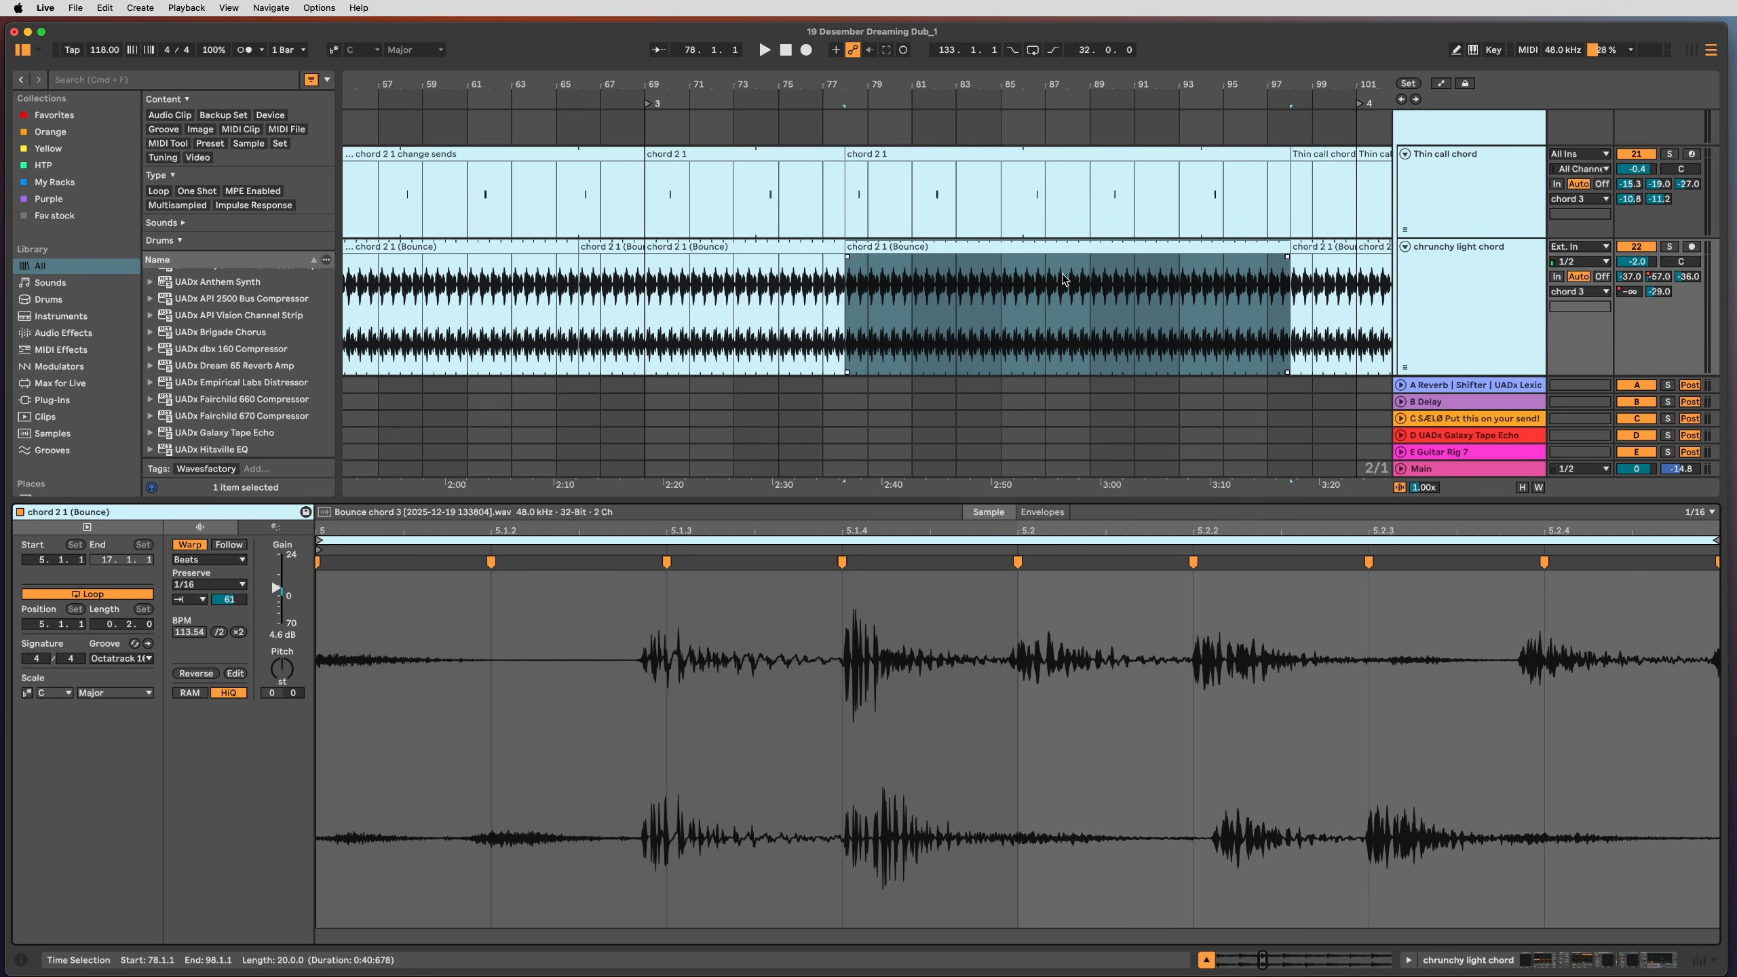
pyautogui.scroll(10, 1067, 287)
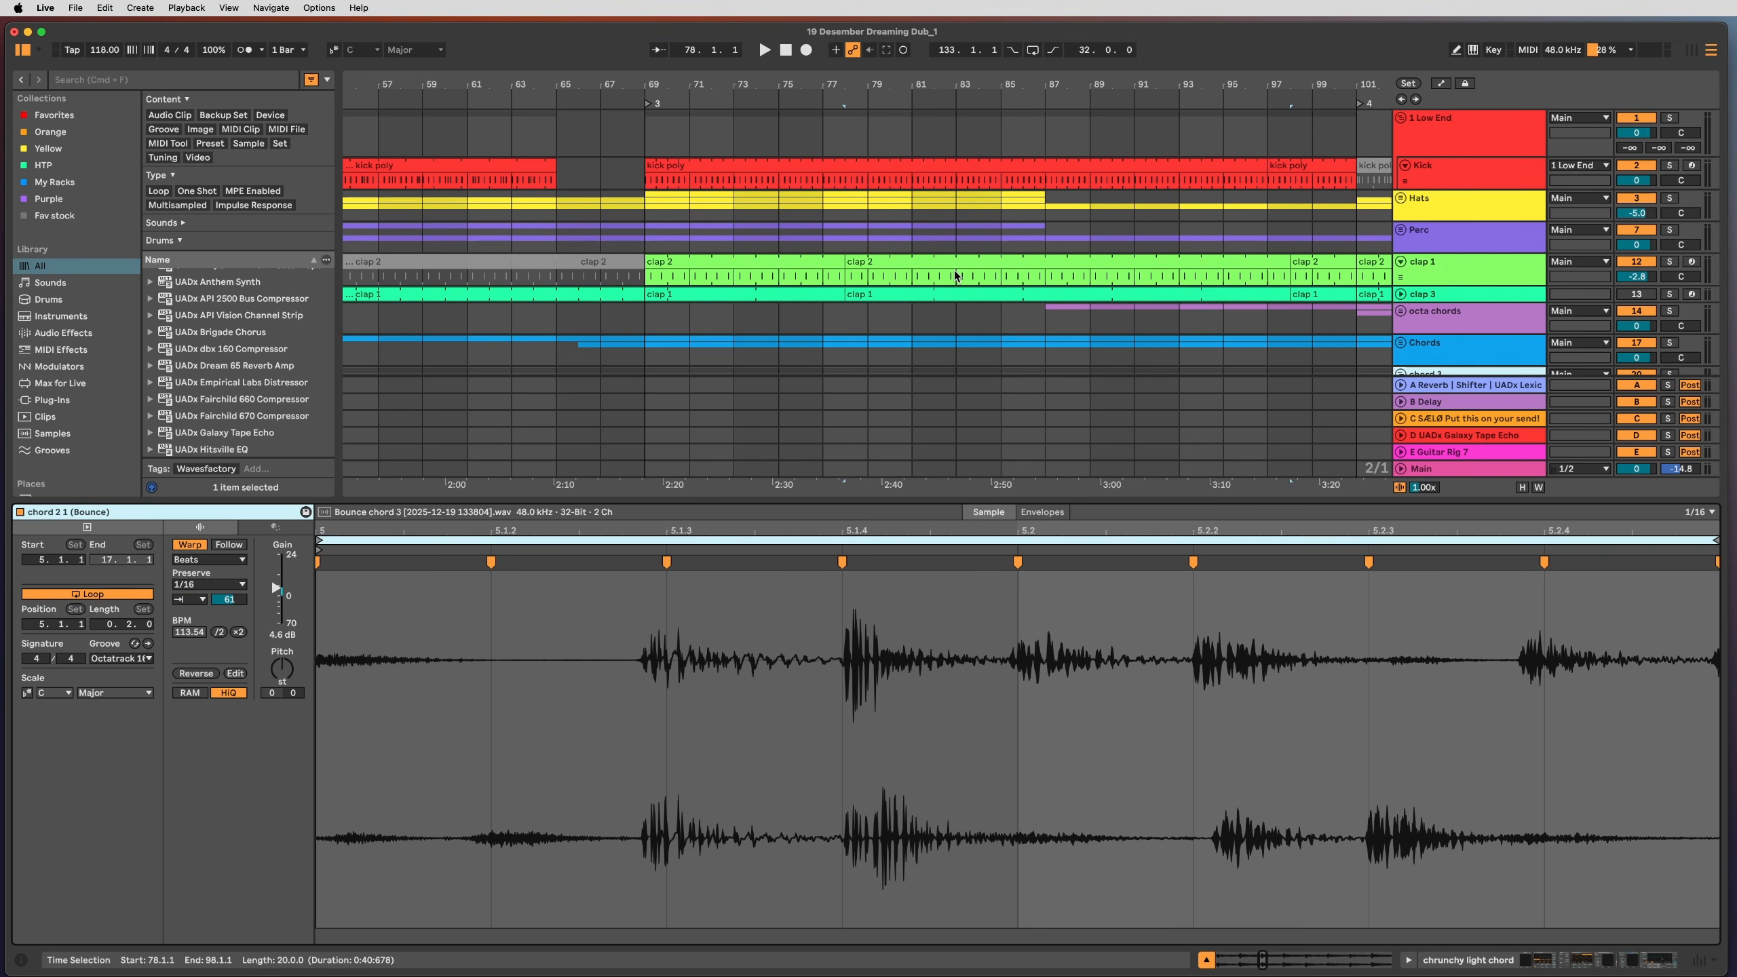
pyautogui.moveTo(820, 529); pyautogui.dragTo(805, 476)
pyautogui.click(733, 680)
pyautogui.press('super+4')
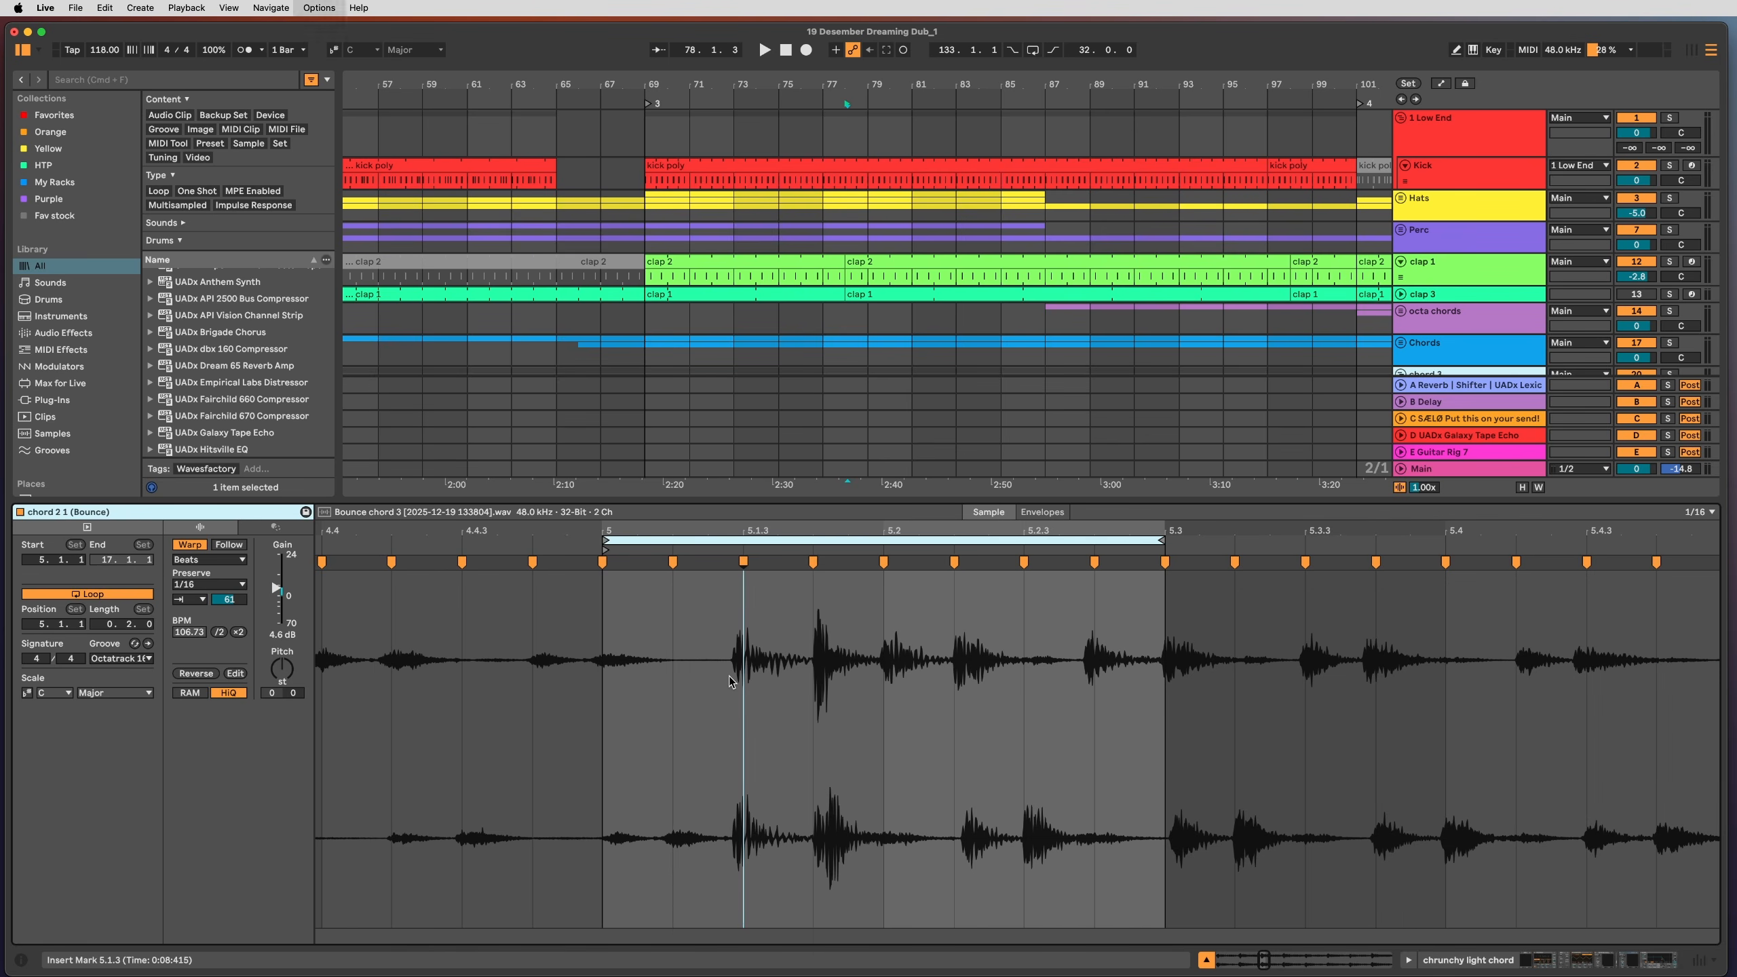
pyautogui.click(654, 664)
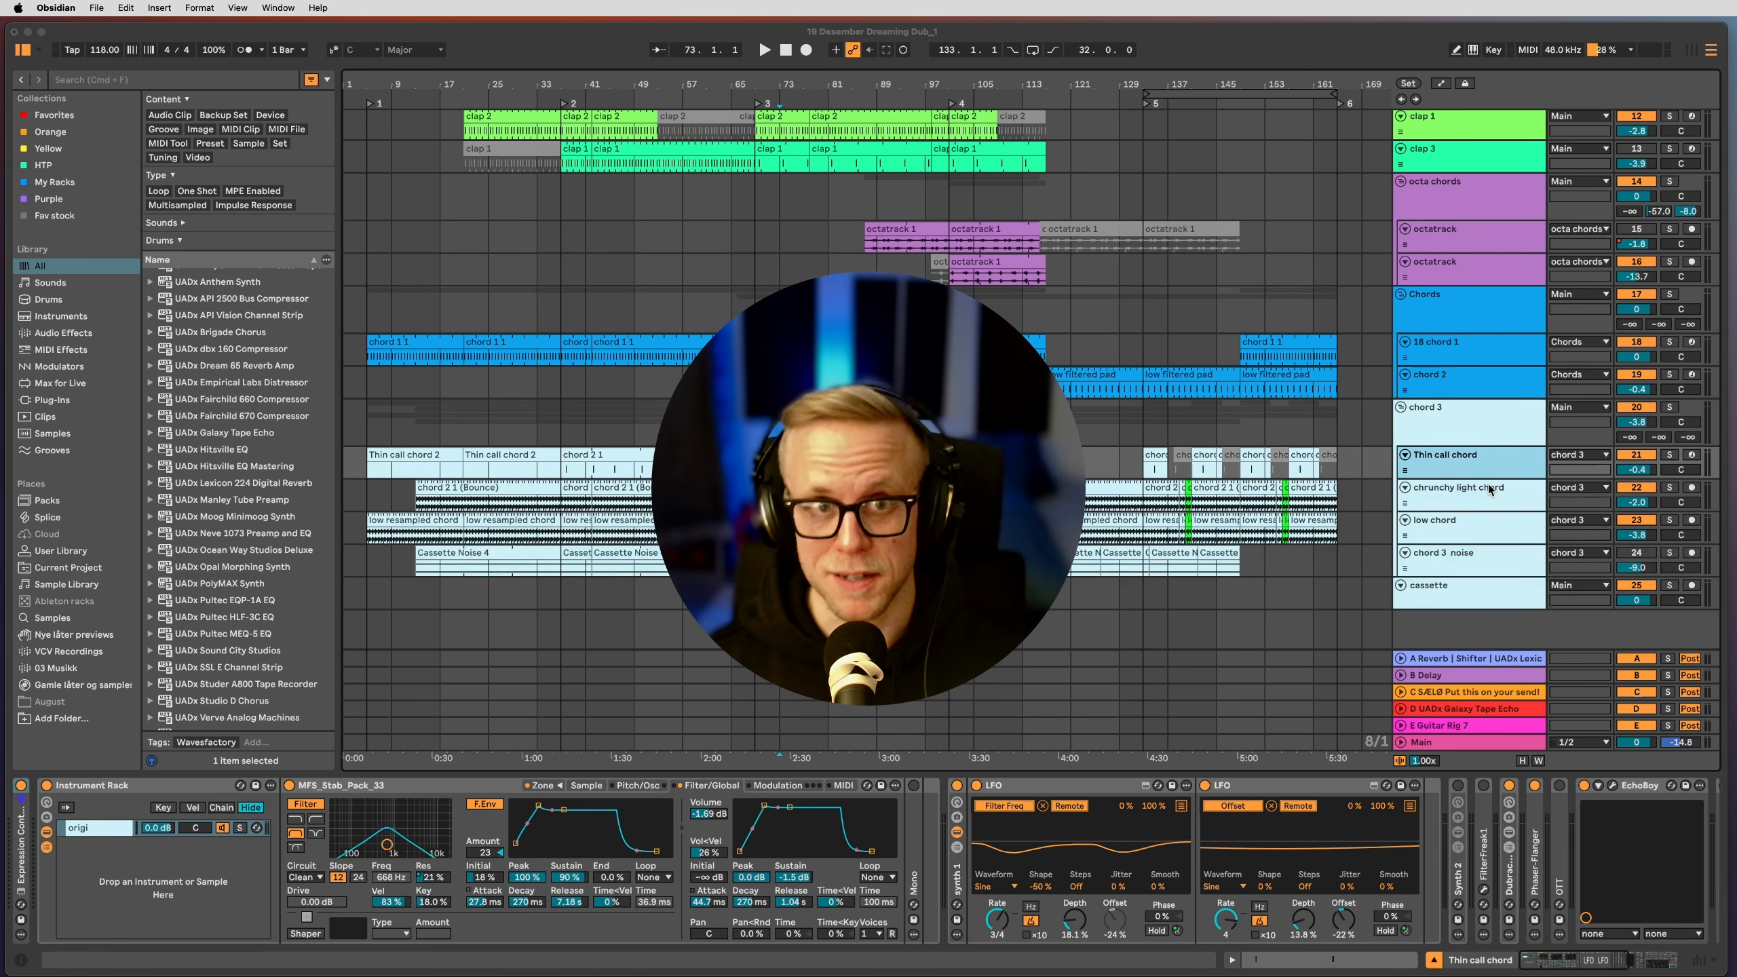
pyautogui.scroll(5, 1487, 483)
pyautogui.click(1479, 444)
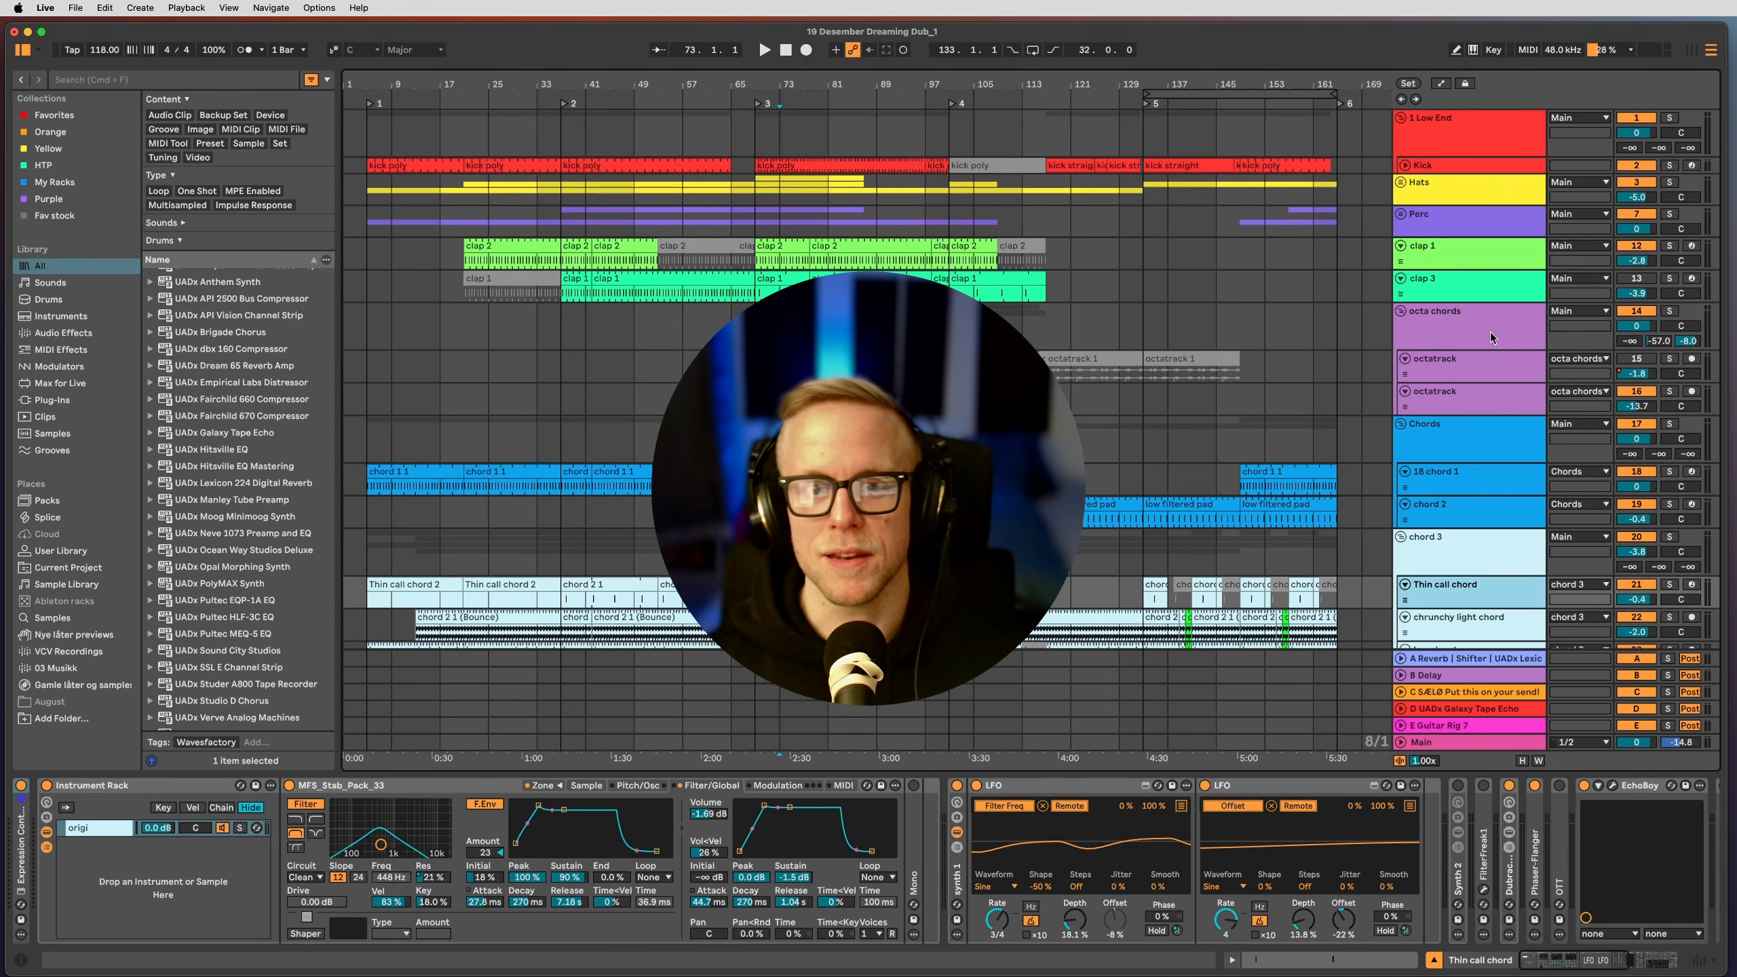
pyautogui.click(1491, 329)
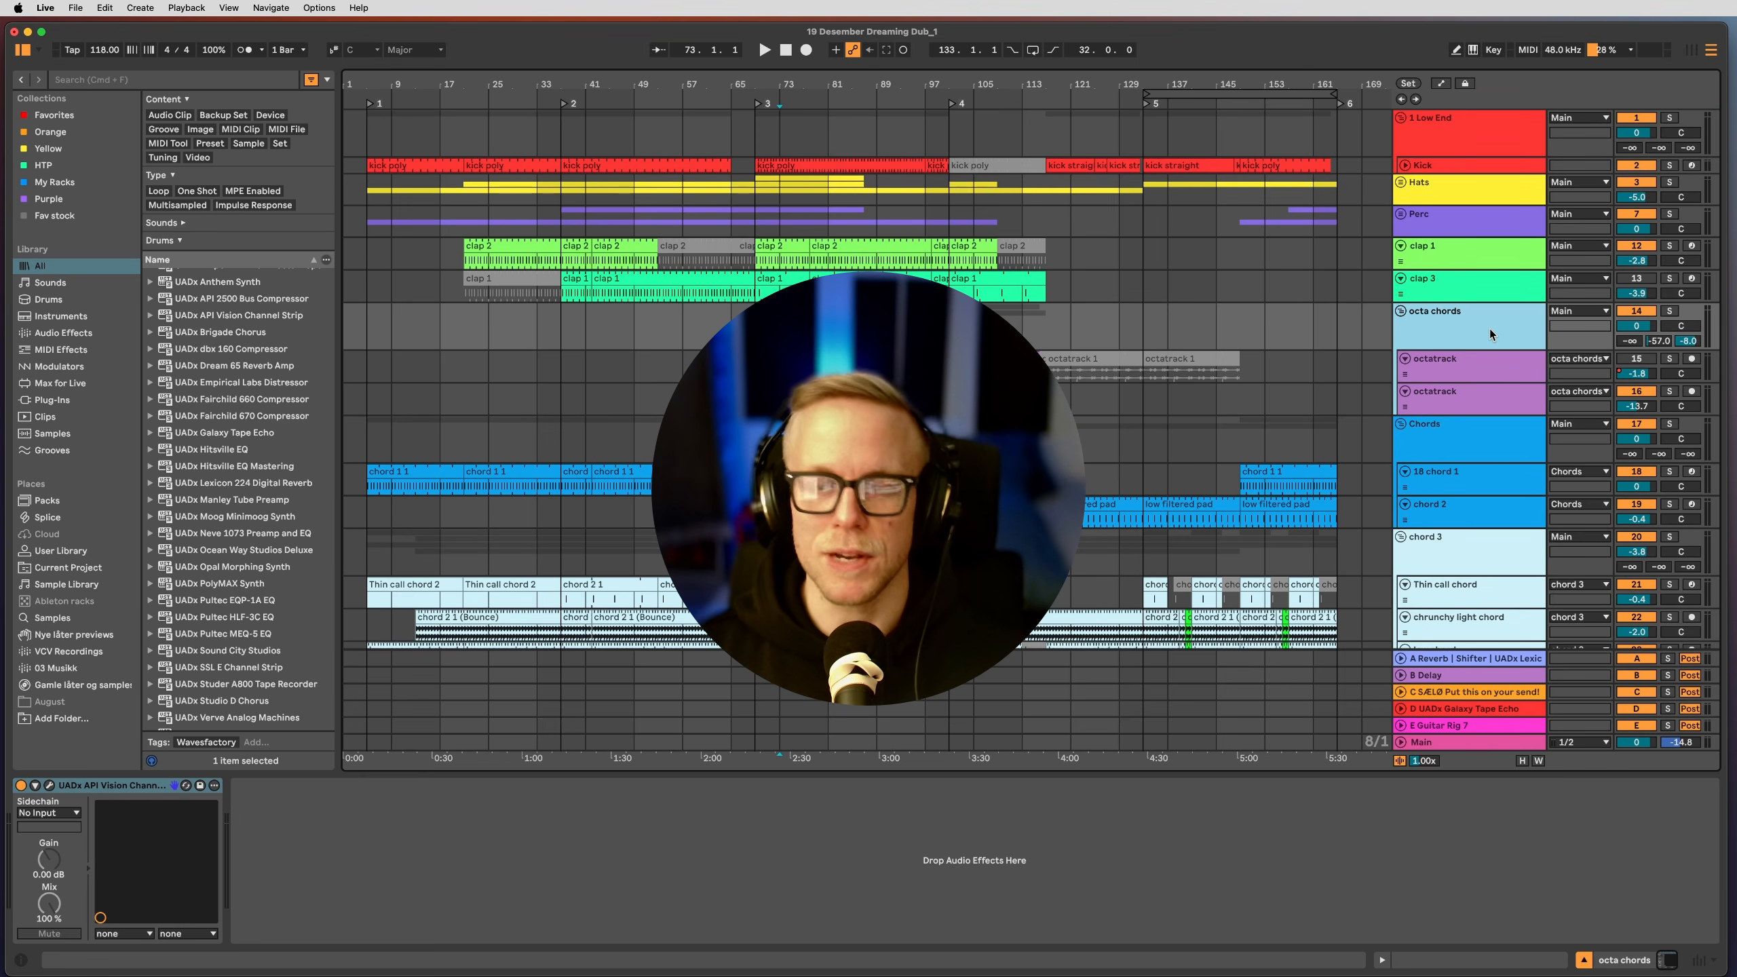
pyautogui.scroll(-5, 1474, 310)
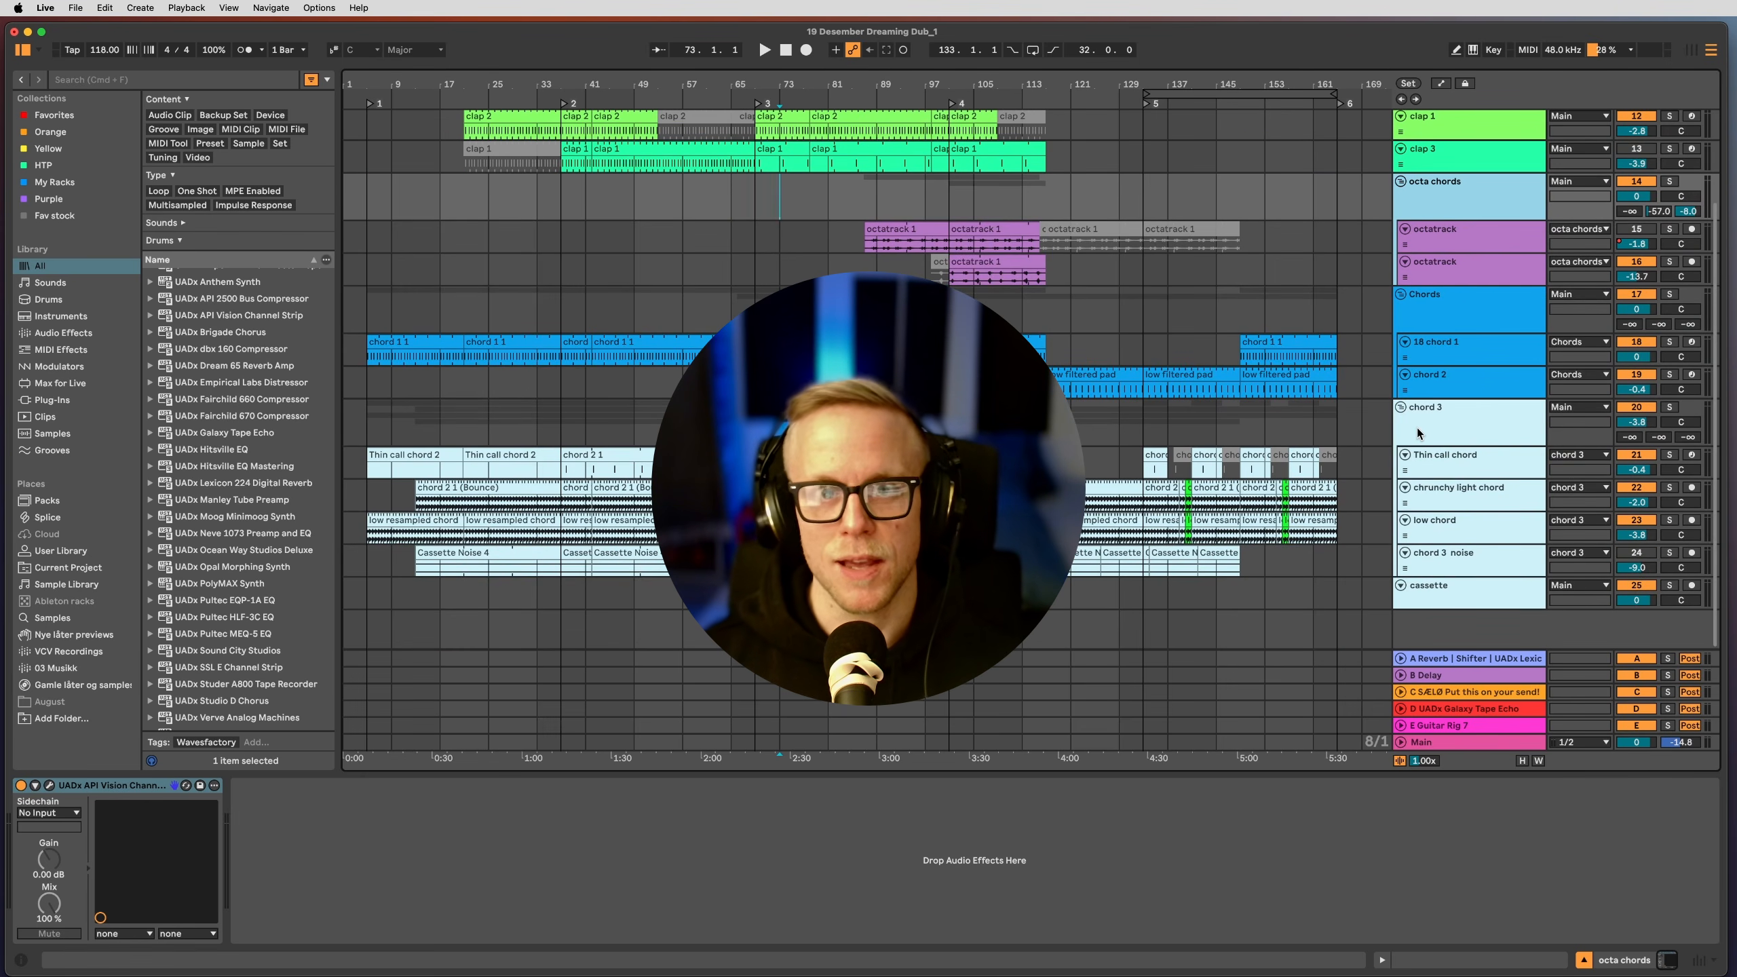
pyautogui.click(1429, 462)
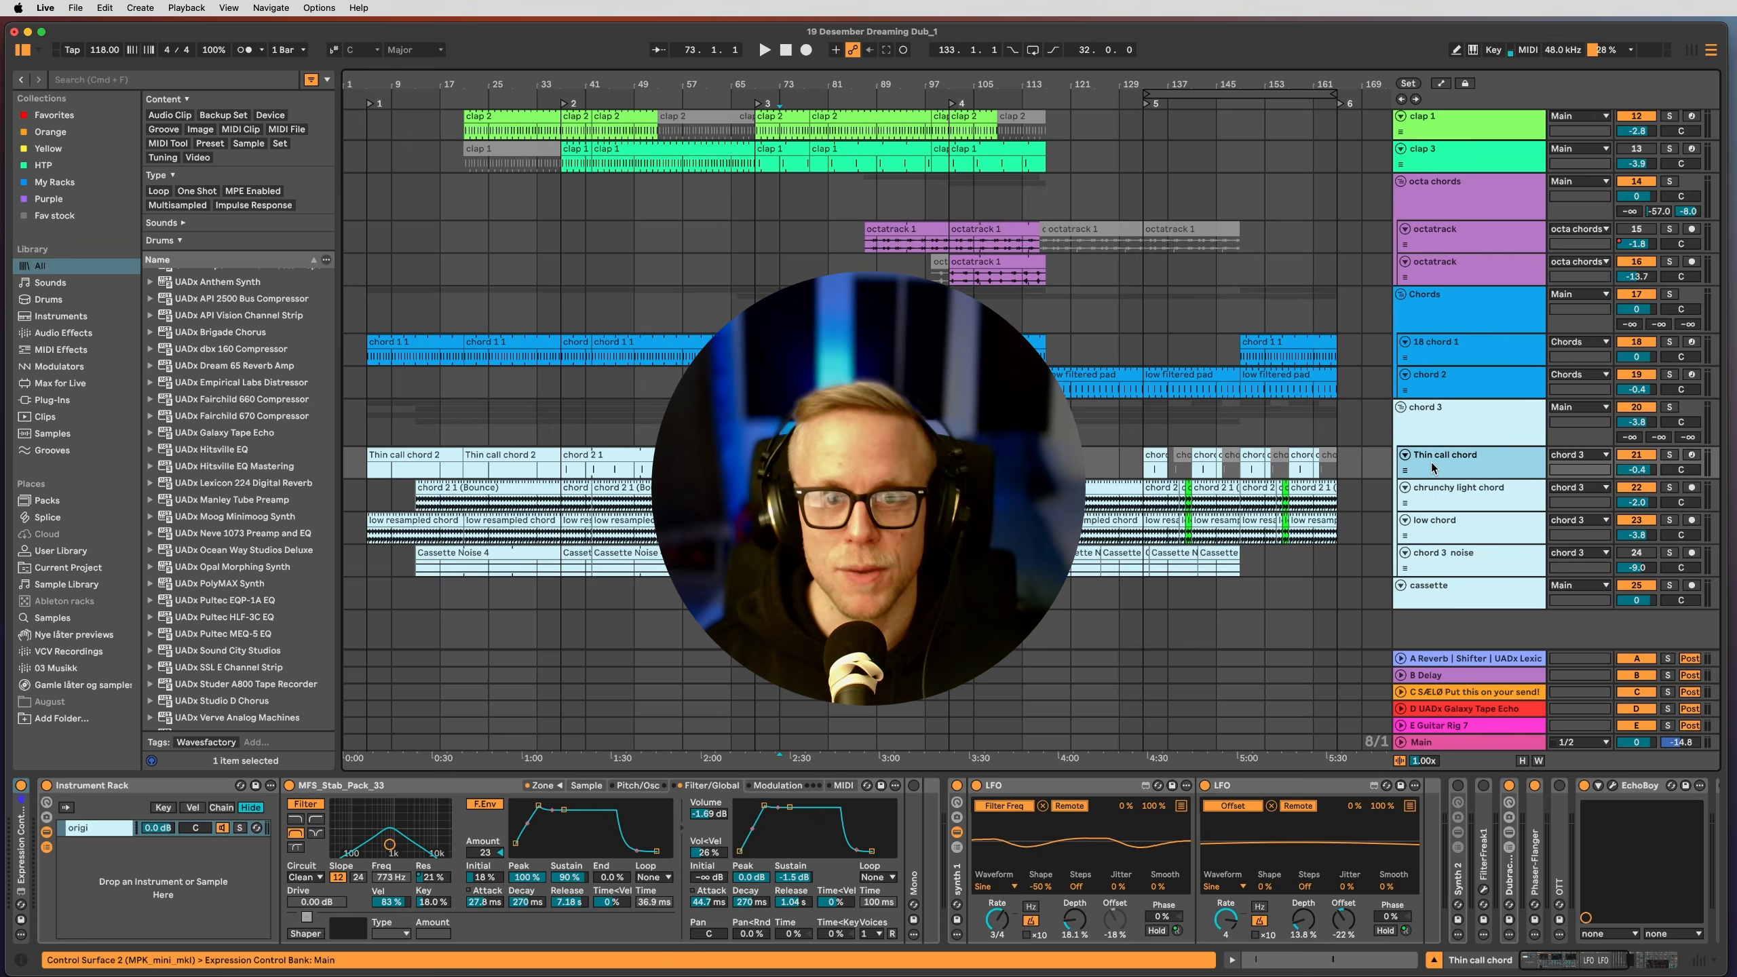